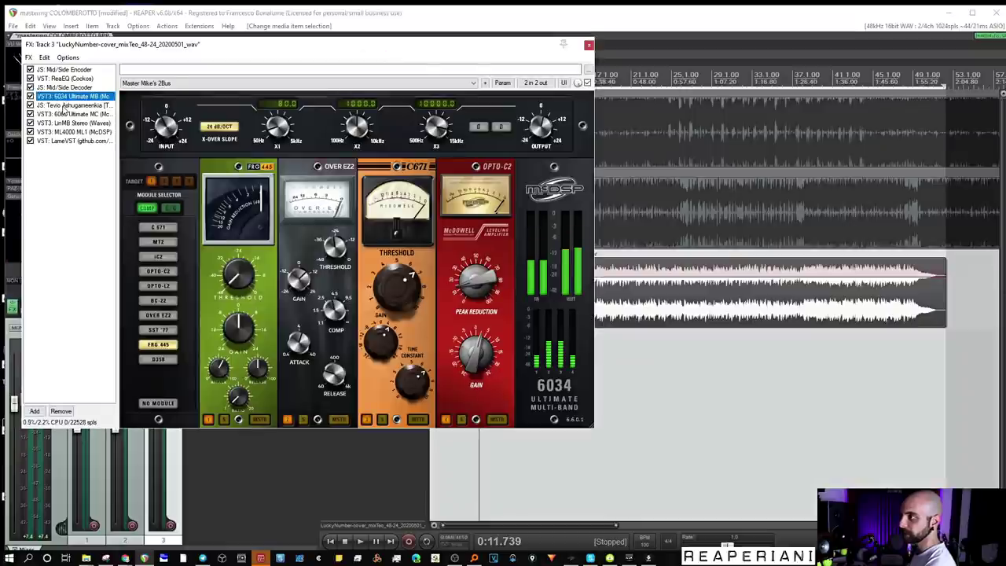
# Step: Inspect the settings of track 3's effects from Tevio Ashugameenkia through LameVST, and close the effects window
pyautogui.click(67, 105)
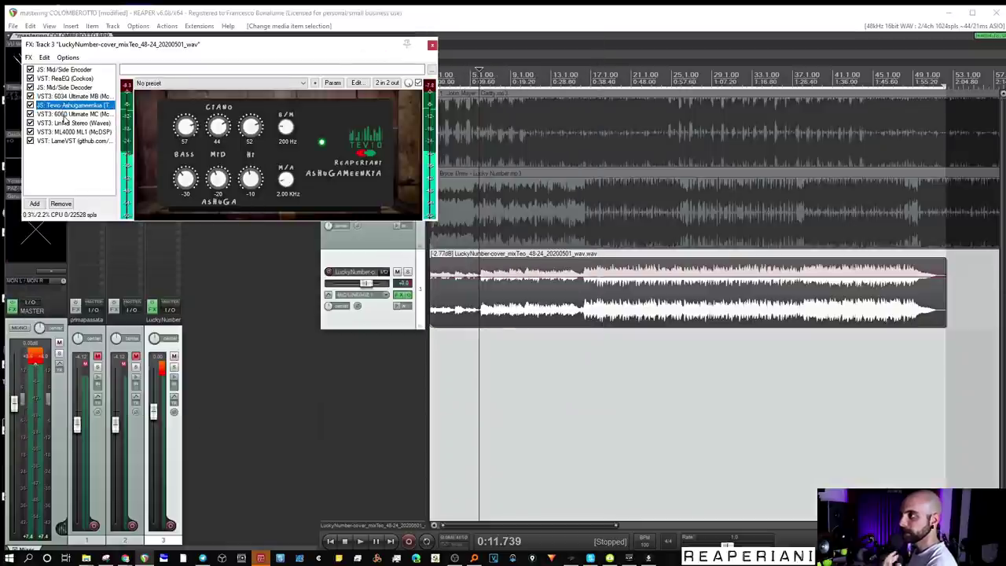
pyautogui.click(66, 115)
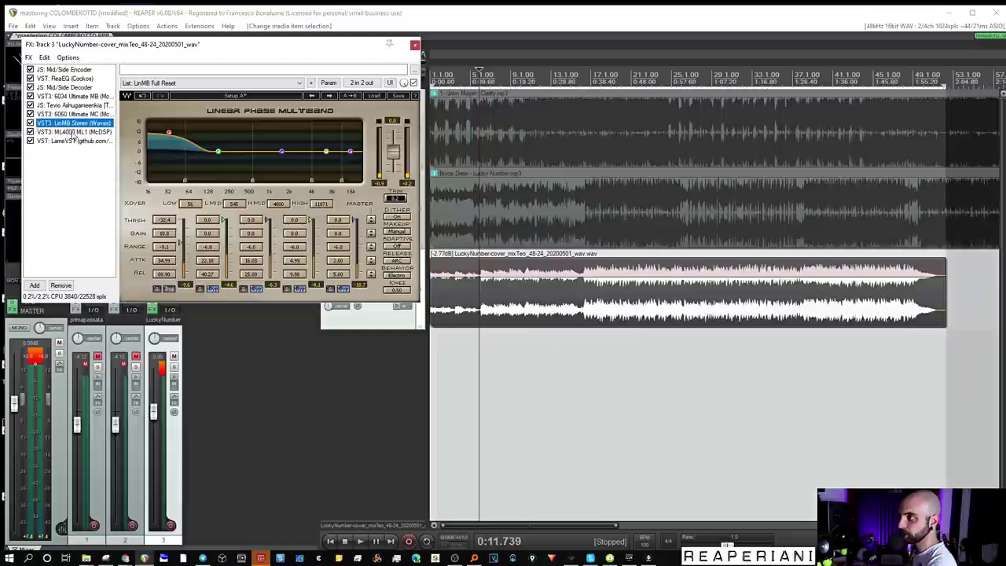
pyautogui.click(72, 132)
pyautogui.click(65, 141)
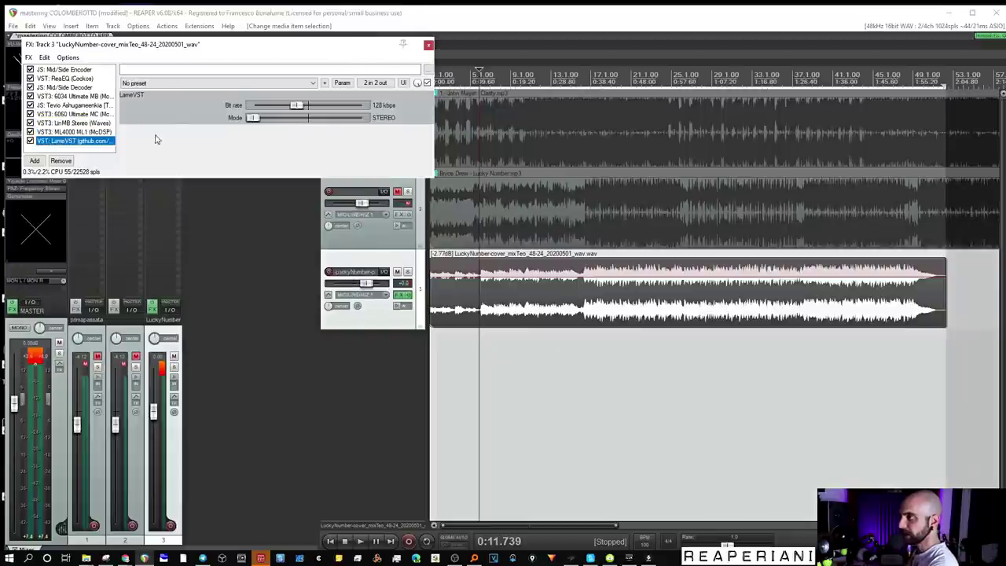
pyautogui.click(429, 46)
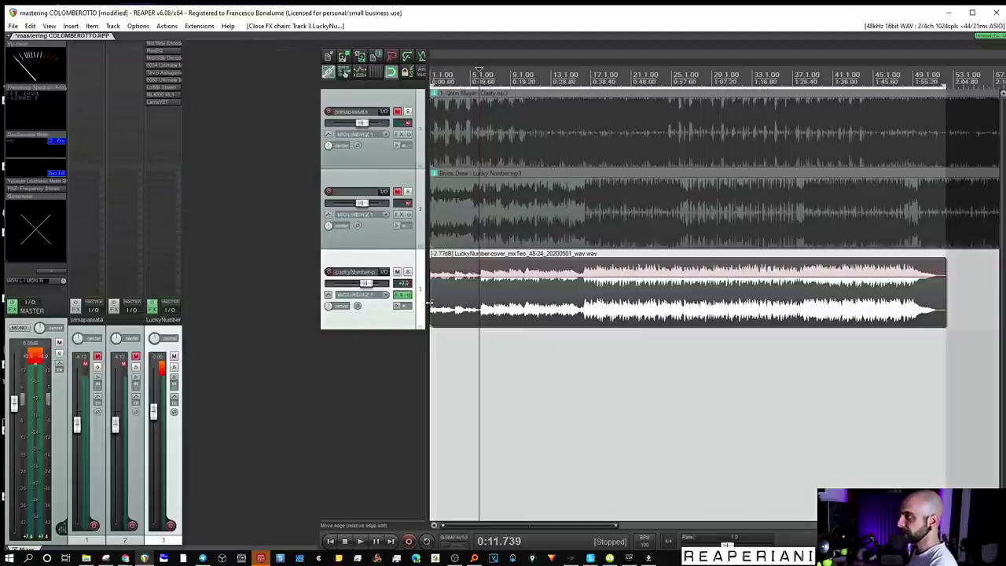
# Step: Play the mastered LuckyNumber cover mix from the start of the project
pyautogui.press('Home')
pyautogui.press('space')
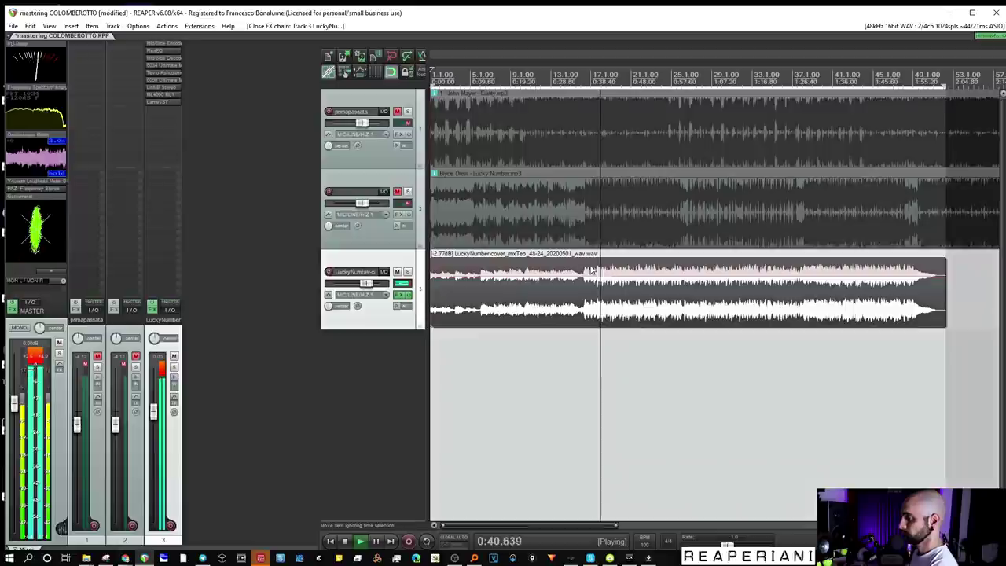
pyautogui.scroll(-2, 638, 310)
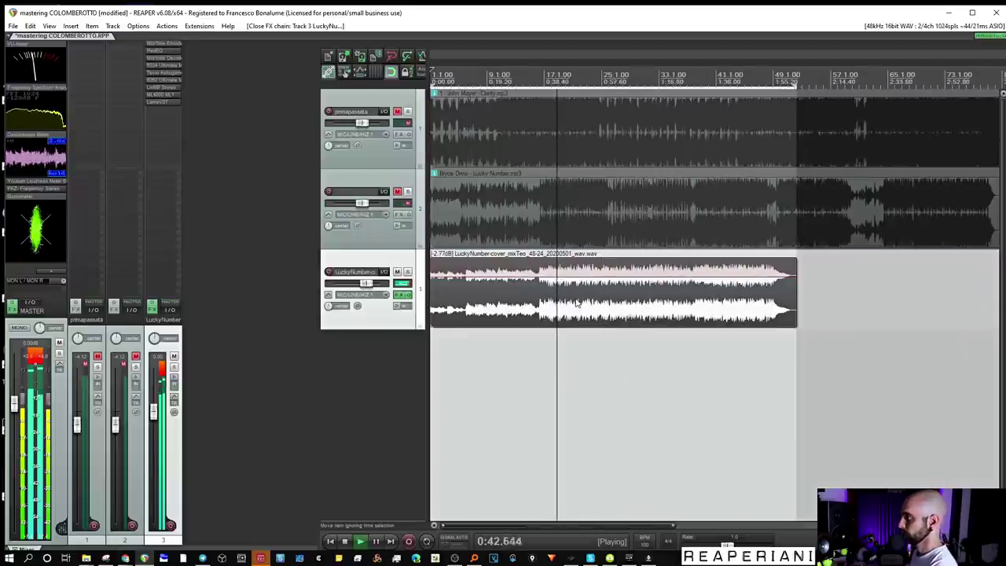
# Step: Solo the Bryce Drew - Lucky Number reference during playback, raise its track volume slightly, and clear the solo
pyautogui.click(408, 194)
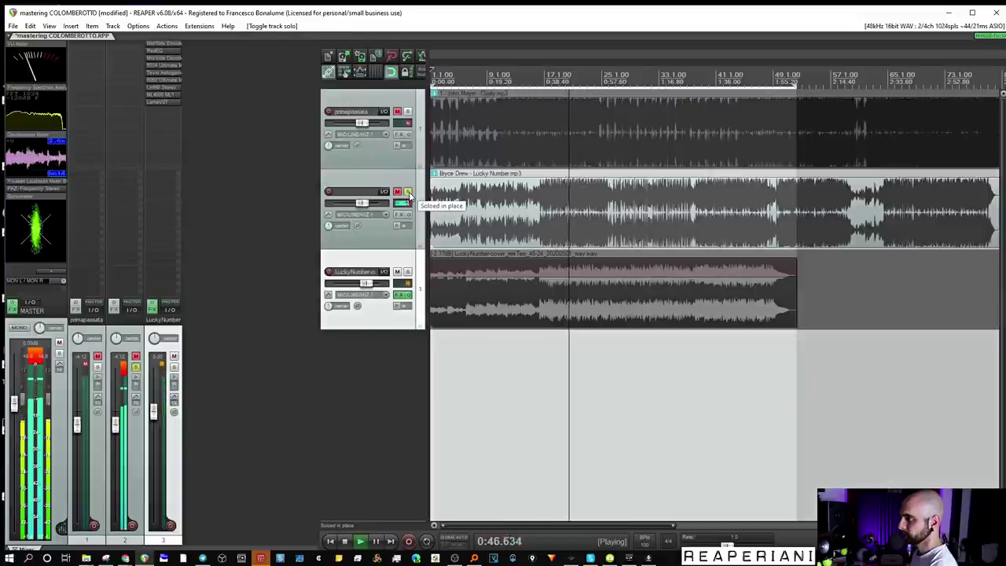
pyautogui.click(117, 423)
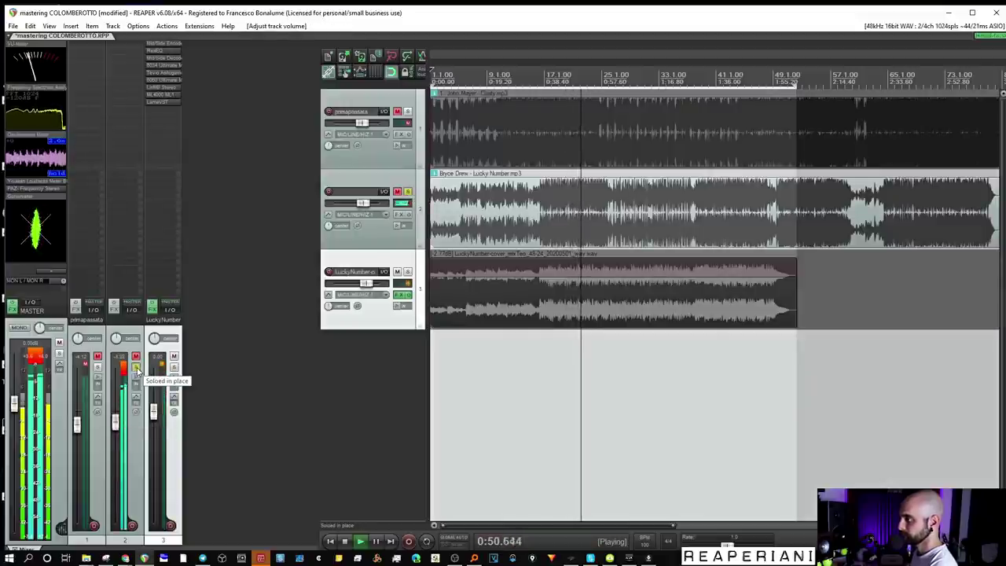
pyautogui.click(136, 368)
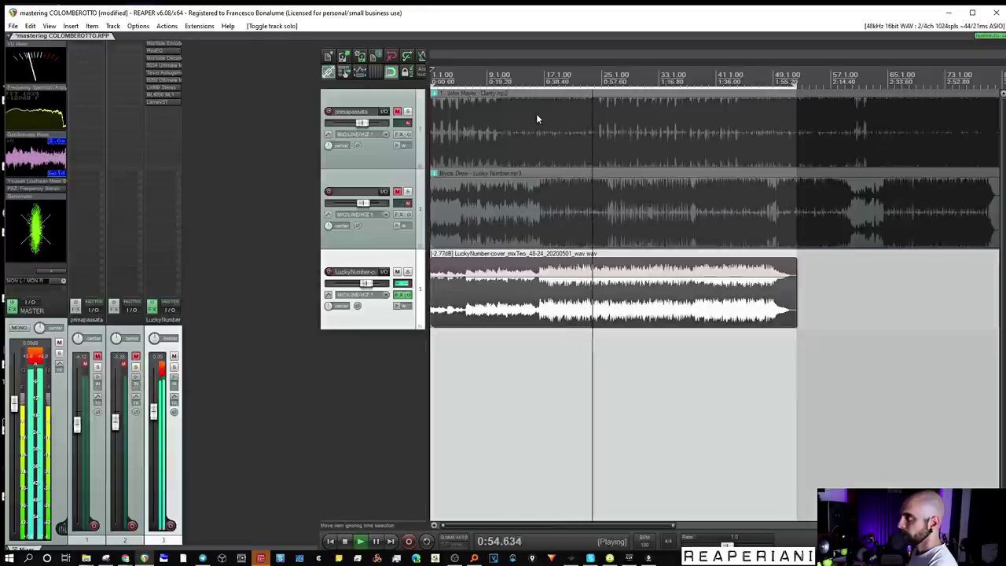
# Step: Shift the John Mayer - Clarity clip about 15 seconds later and audition it in solo against the cover mix
pyautogui.moveTo(588, 130); pyautogui.dragTo(636, 132)
pyautogui.click(97, 368)
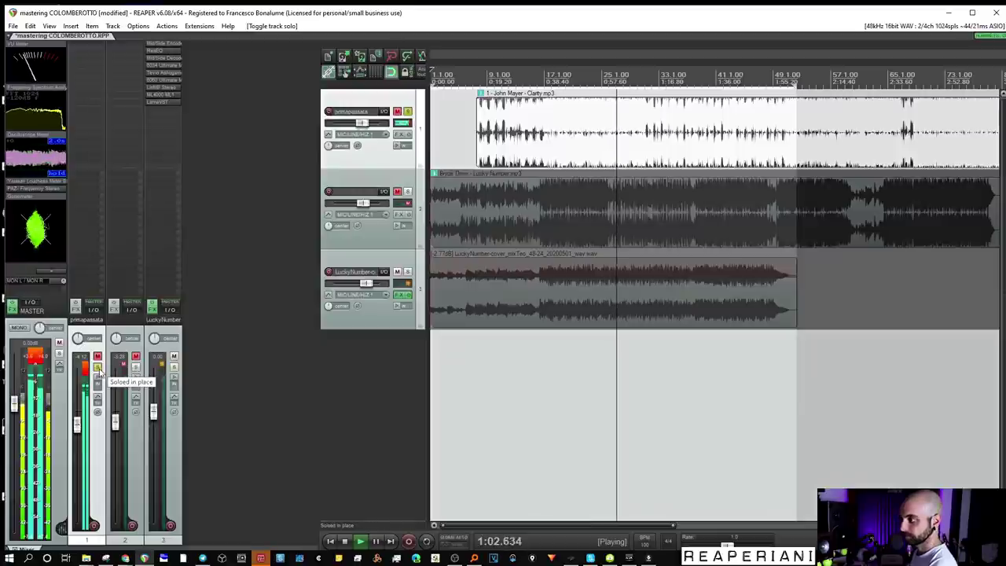
pyautogui.click(617, 251)
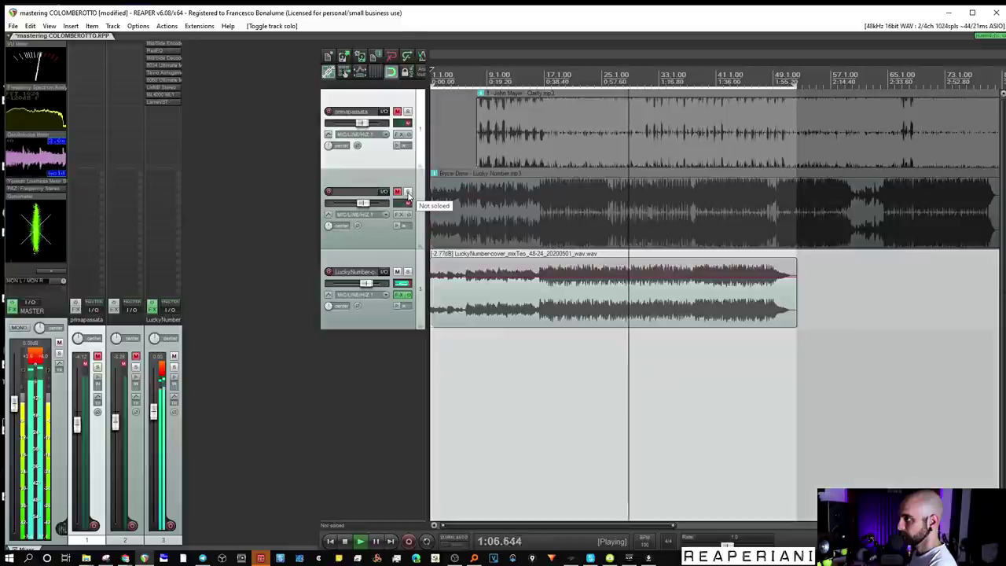
# Step: Compare the Bryce Drew and John Mayer references by soloing them in turn, and end with playback stopped and solo cleared
pyautogui.click(408, 193)
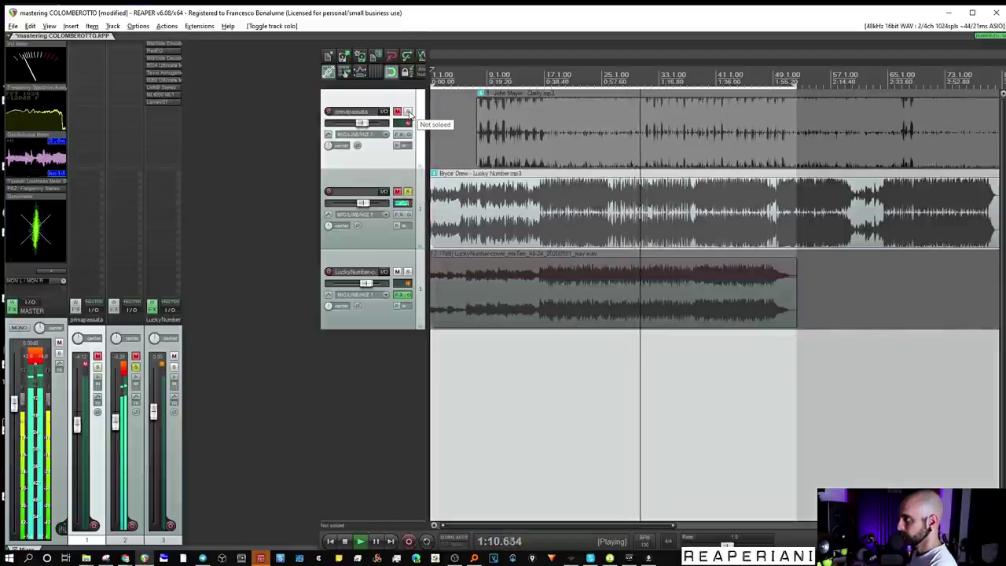
pyautogui.keyDown('ctrl'); pyautogui.keyDown('alt'); pyautogui.click(407, 112); pyautogui.keyUp('alt'); pyautogui.keyUp('ctrl')
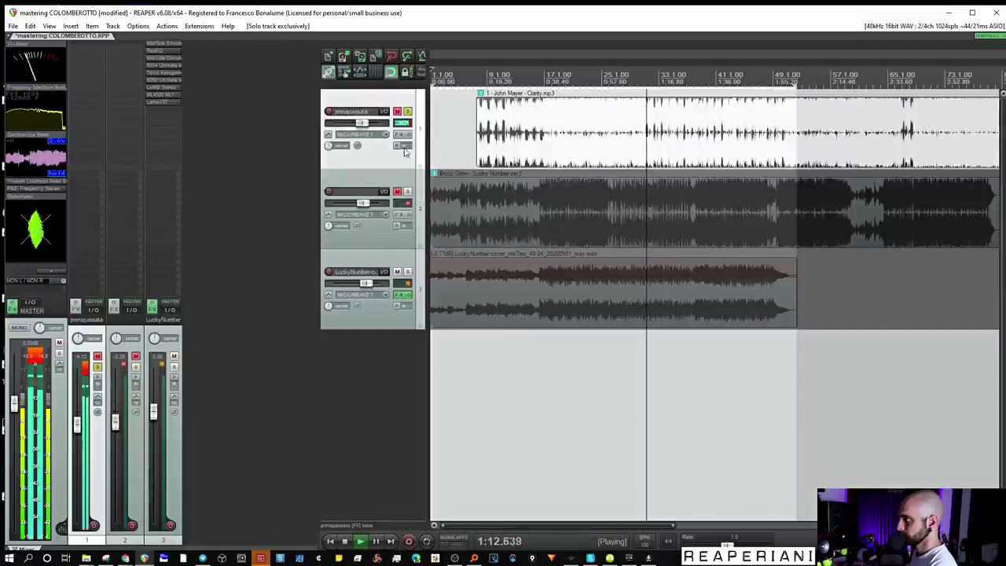
pyautogui.press('space')
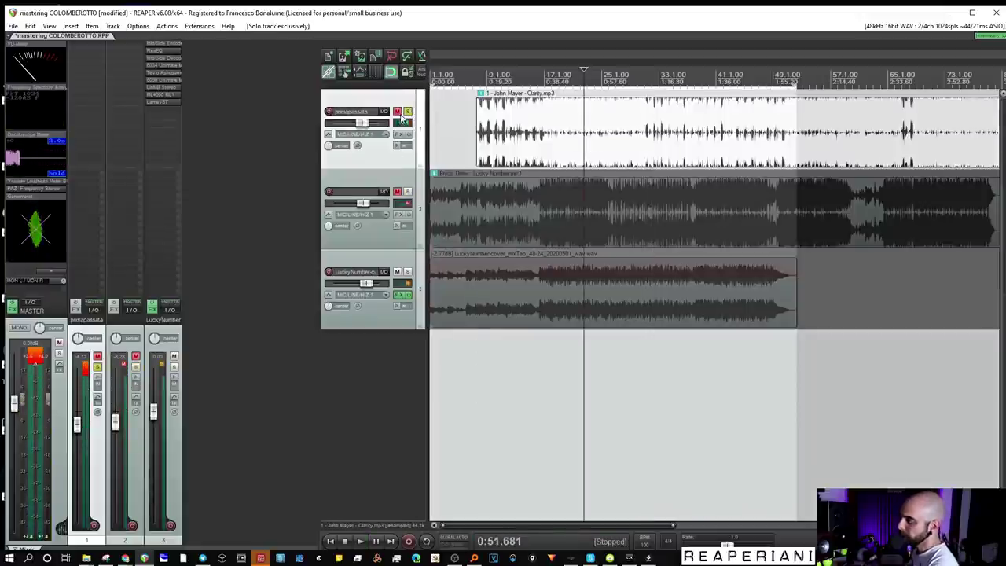
pyautogui.click(407, 113)
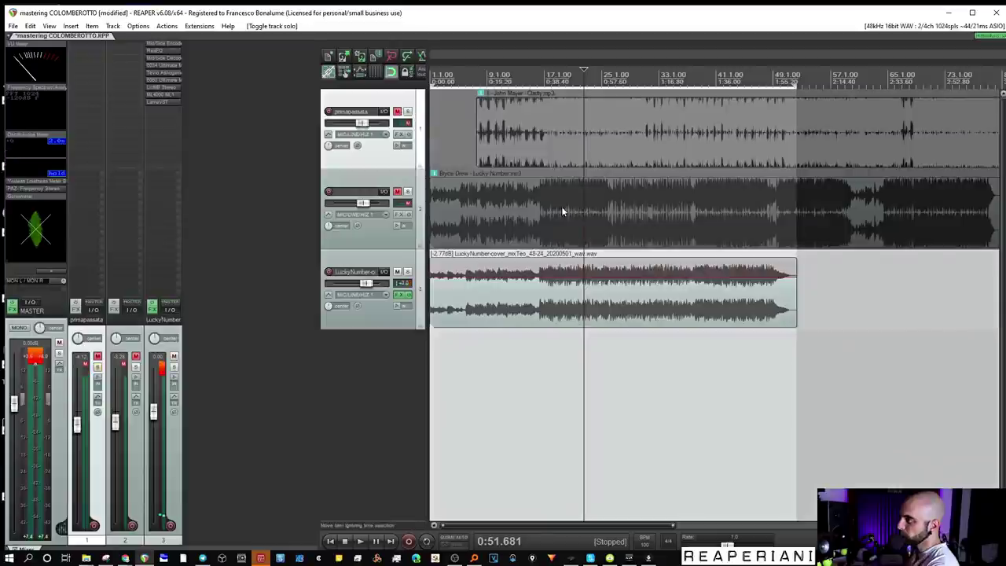
# Step: Set the play position to about 0:12 in the LuckyNumber cover mix and audition that section
pyautogui.click(579, 215)
pyautogui.click(548, 316)
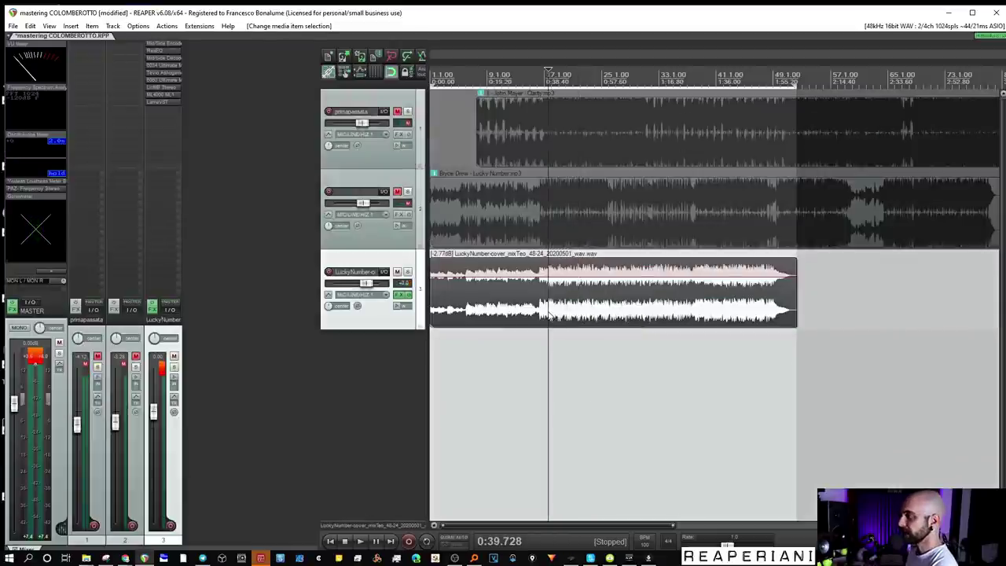
pyautogui.click(467, 302)
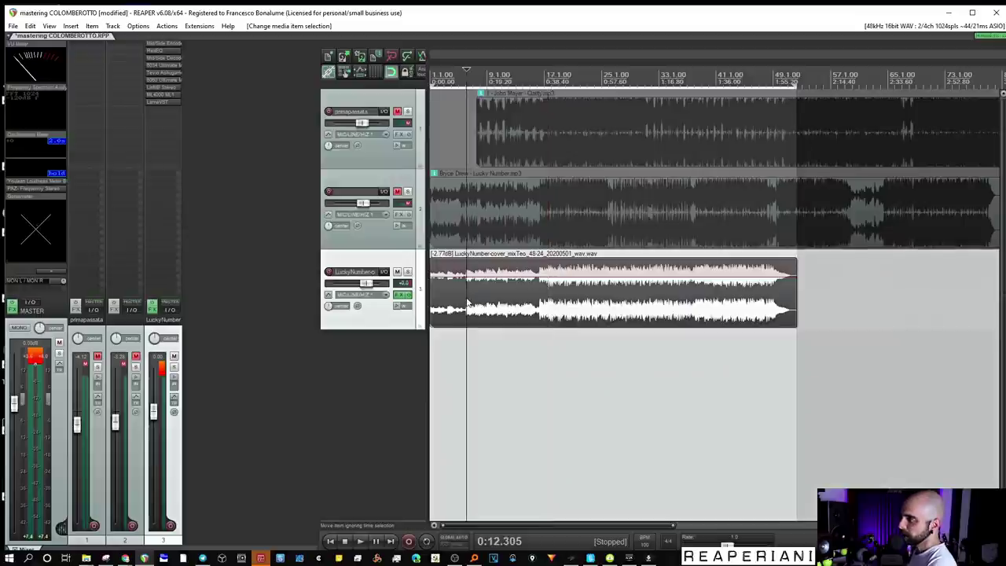
pyautogui.press('space')
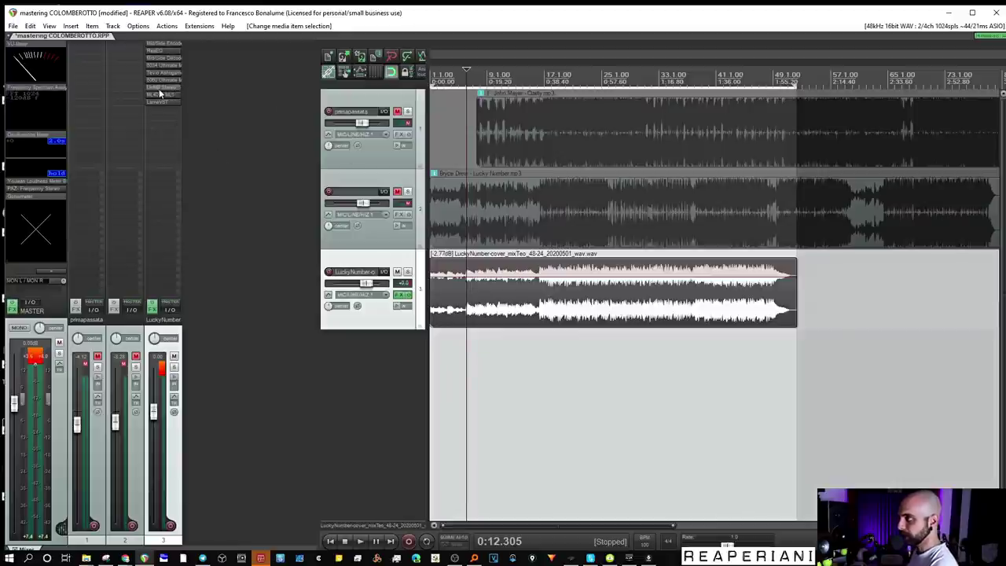
# Step: Move the LuckyNumber cover clip onto a new effect-free track below track 3 and match the time selection to it
pyautogui.moveTo(432, 284); pyautogui.dragTo(423, 364)
pyautogui.doubleClick(453, 366)
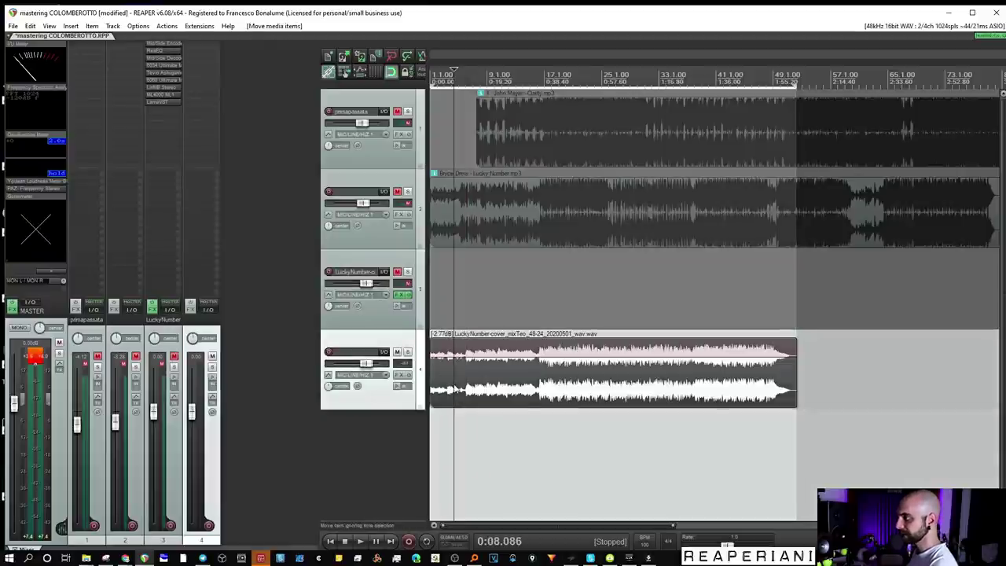
pyautogui.press('space')
pyautogui.press('space')
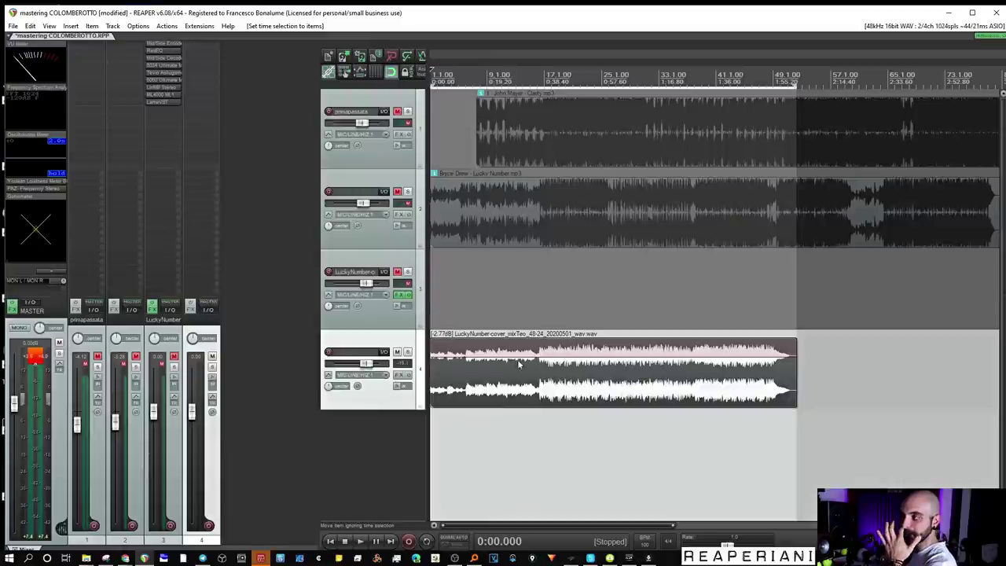
# Step: Play the unprocessed cover mix on track 4 from about 0:11
pyautogui.click(464, 382)
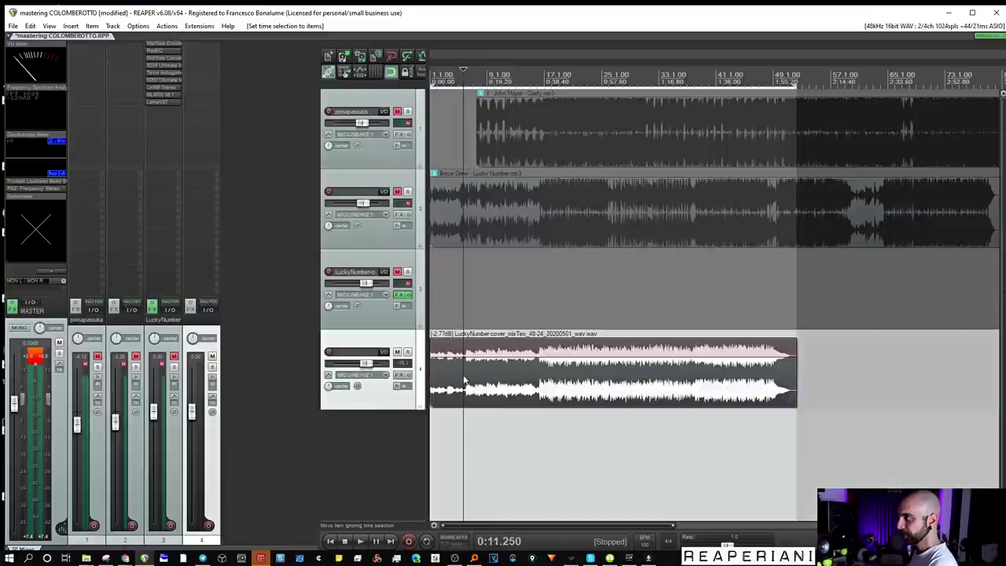
pyautogui.press('space')
pyautogui.scroll(2, 472, 384)
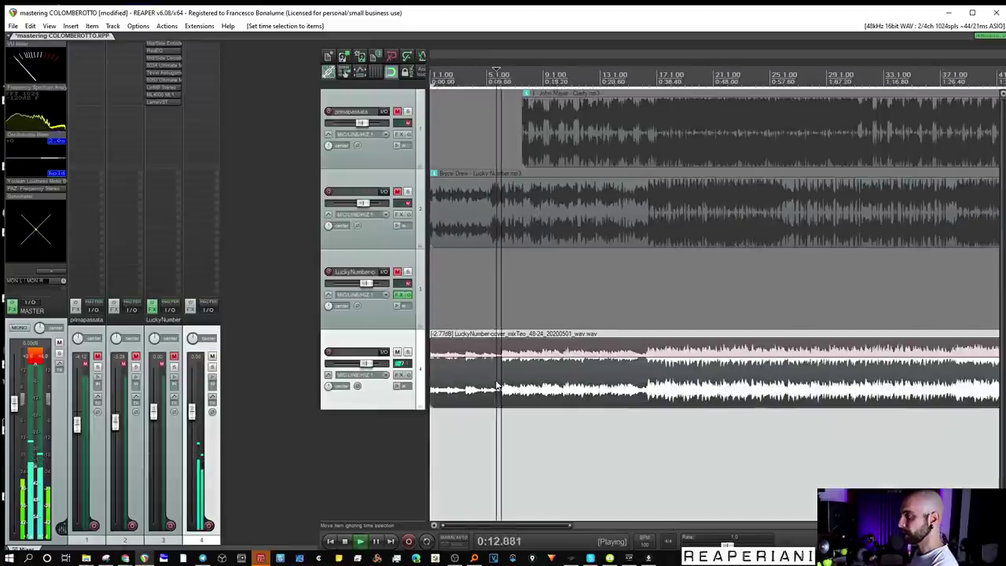
pyautogui.scroll(-1, 498, 385)
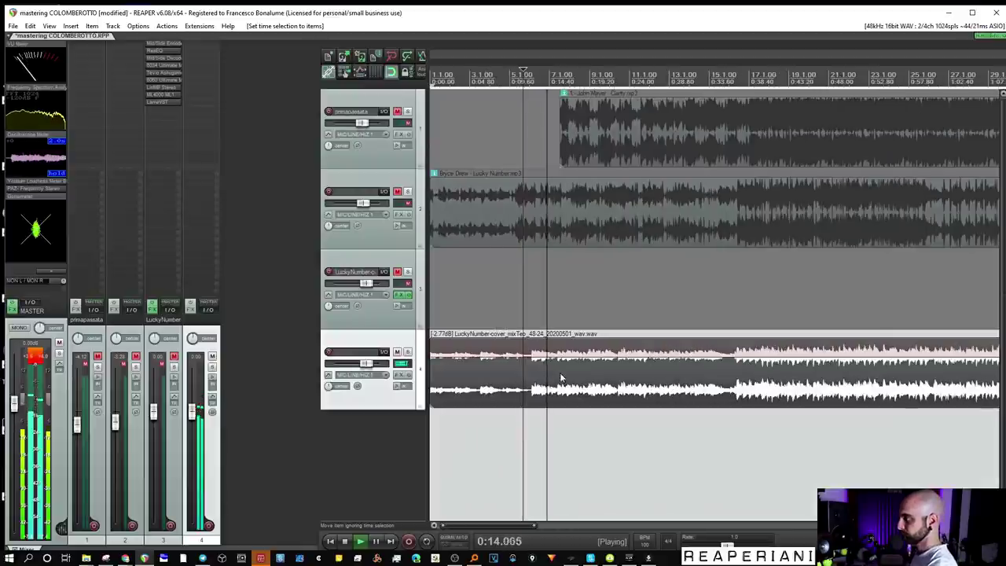
pyautogui.scroll(-1, 497, 385)
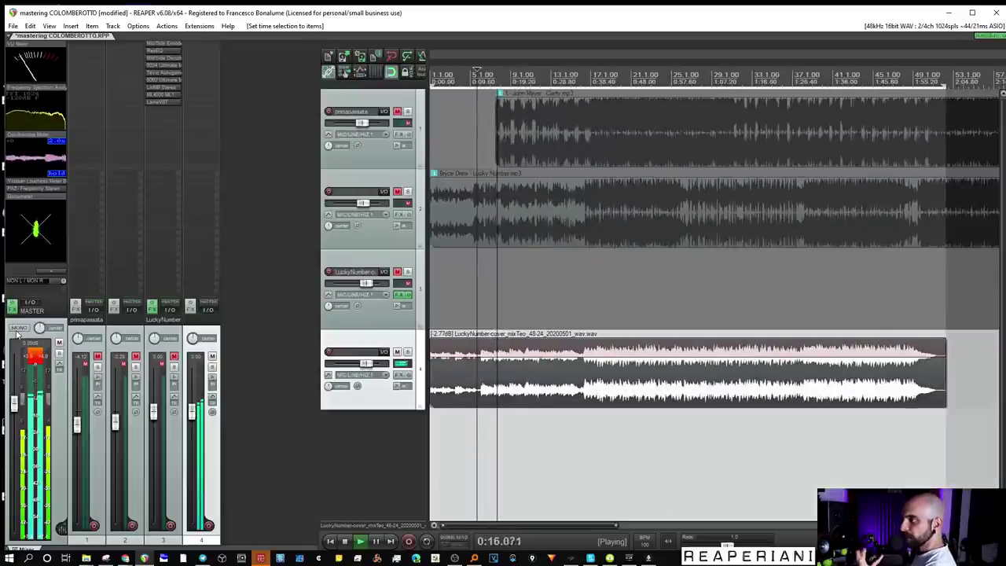
# Step: Compare the unprocessed mix in mono and stereo by toggling the master output, and leave it in stereo with playback stopped
pyautogui.click(17, 329)
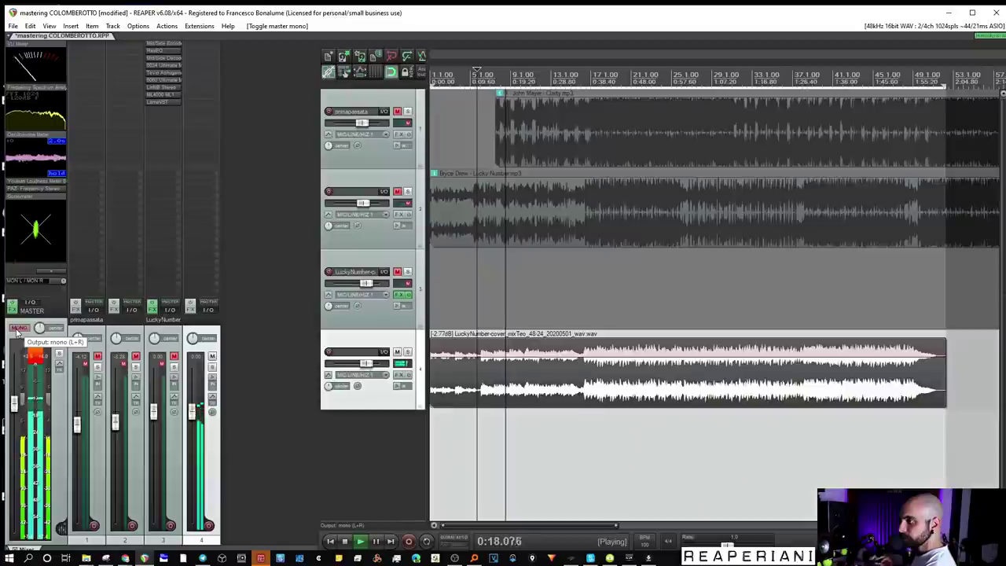
pyautogui.press('space')
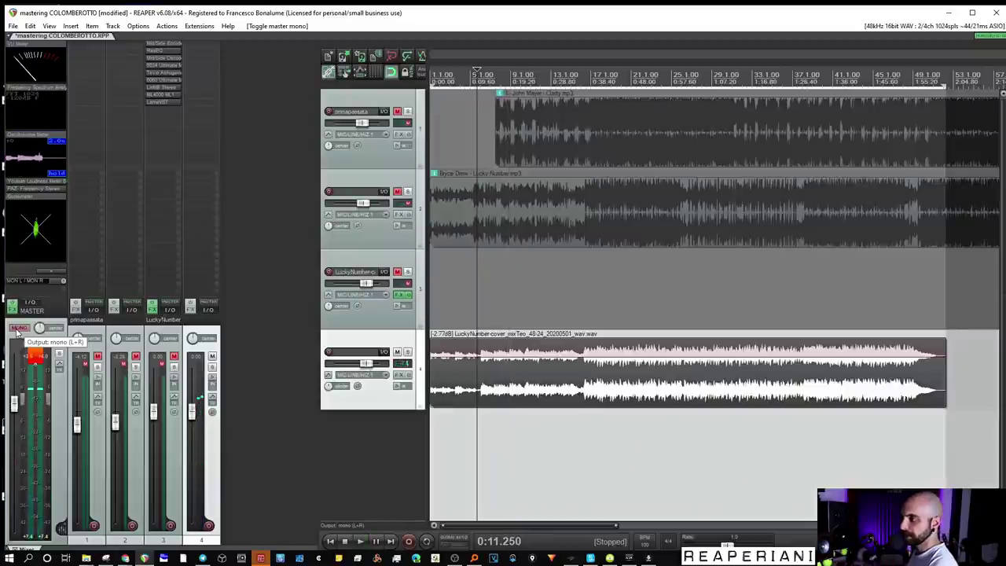
pyautogui.press('space')
pyautogui.click(18, 328)
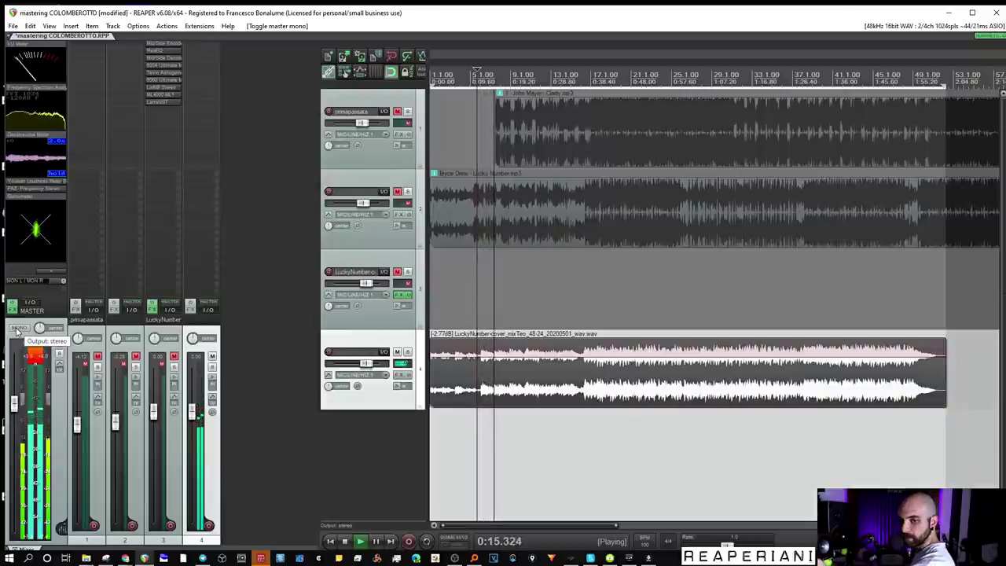
pyautogui.click(17, 328)
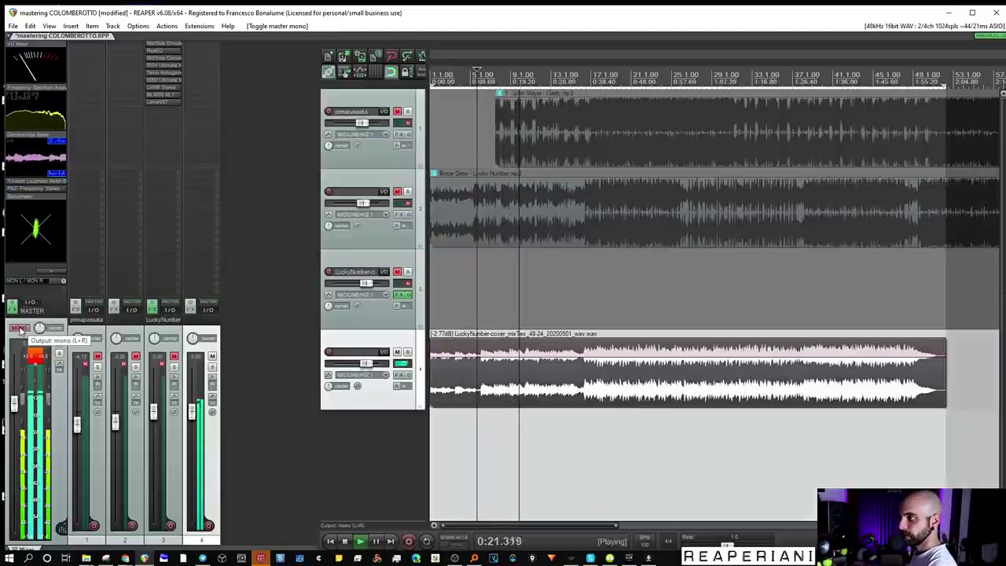
pyautogui.press('space')
pyautogui.click(17, 328)
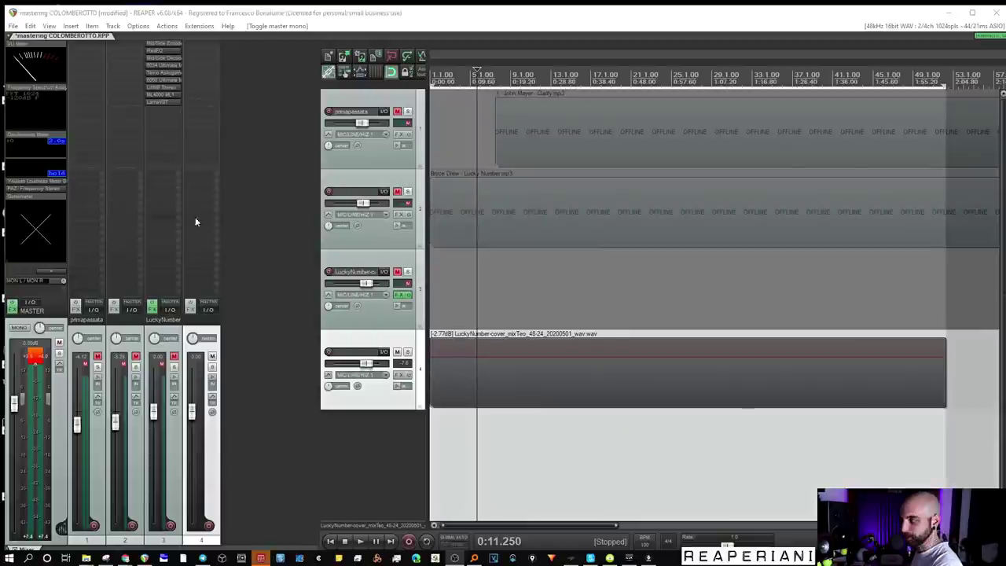
# Step: Copy track 3's Mid/Side Encoder and Mid/Side Decoder to track 4 and check the encoder's window
pyautogui.click(512, 381)
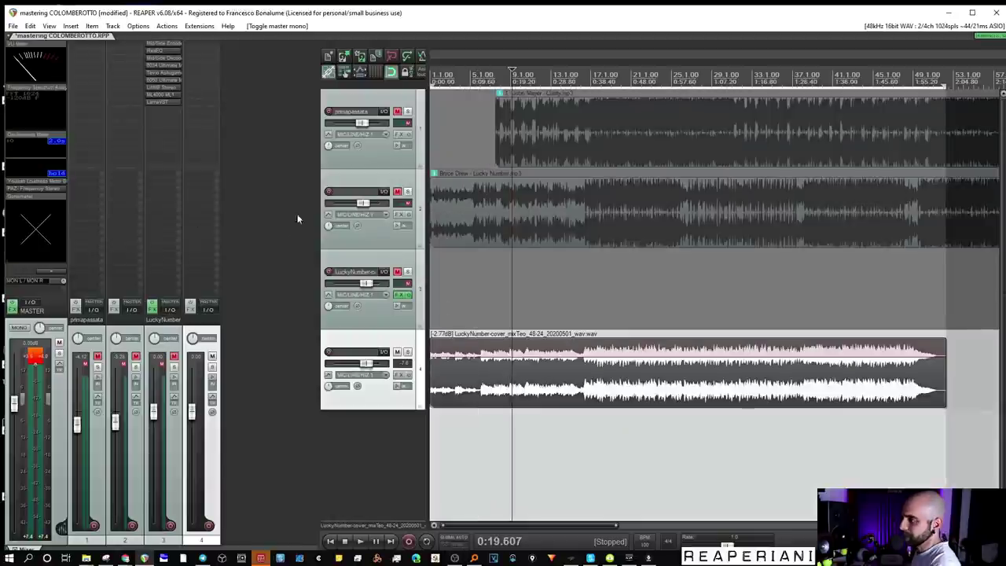
pyautogui.click(584, 382)
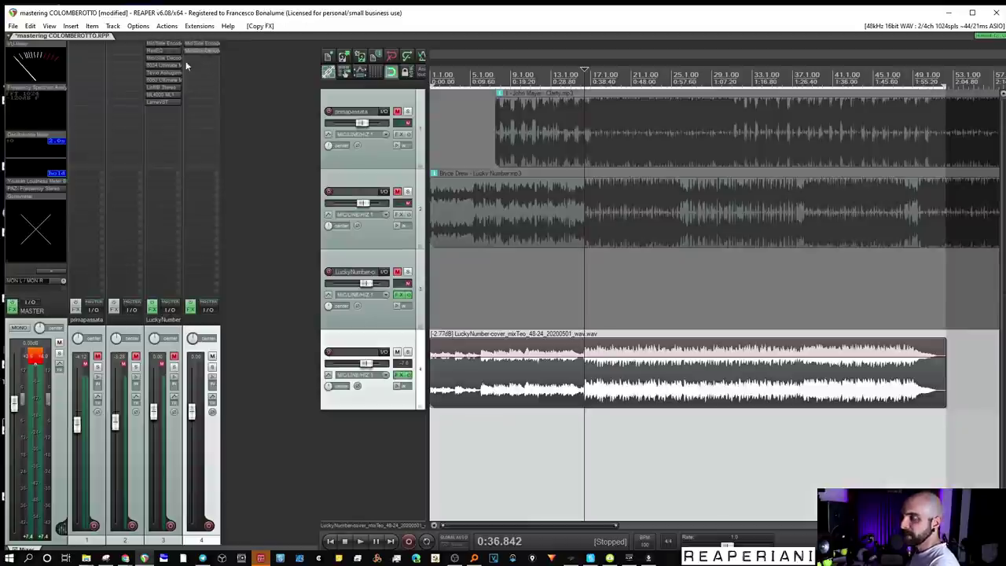
pyautogui.click(201, 46)
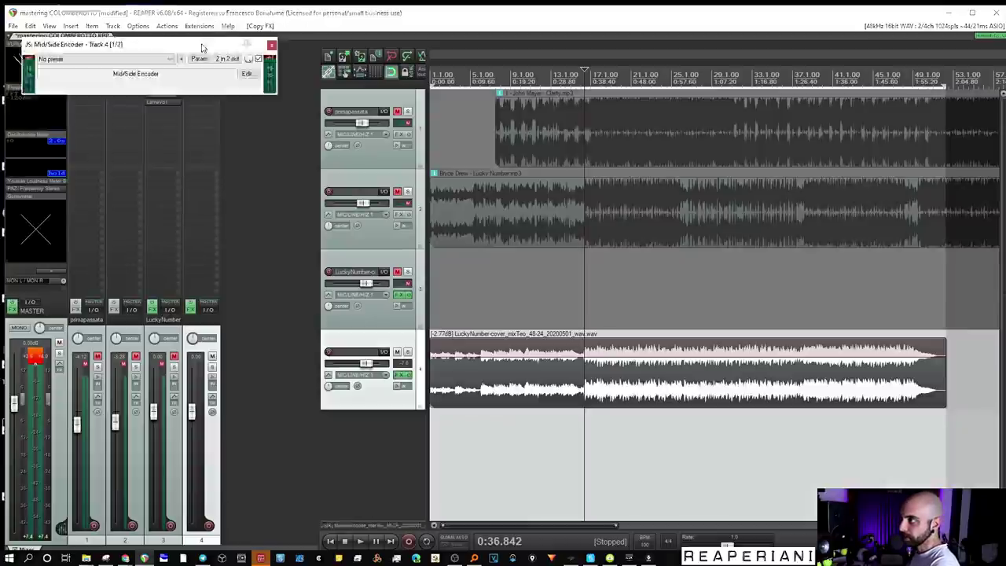
pyautogui.click(271, 46)
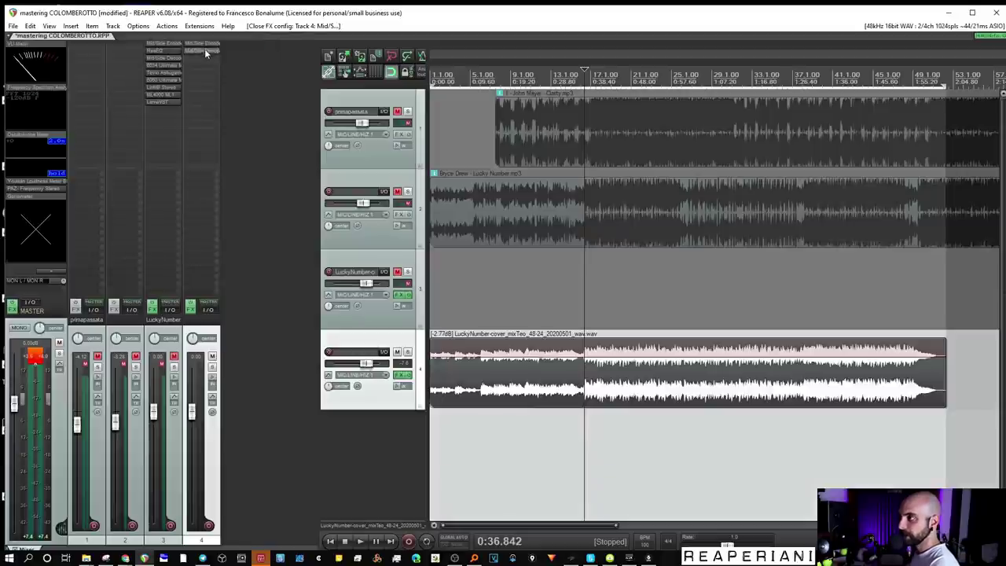
# Step: Bypass the Mid/Side Decoder on track 4 and set the play position to about 0:36.5, where the loud section starts
pyautogui.click(204, 49)
pyautogui.click(203, 53)
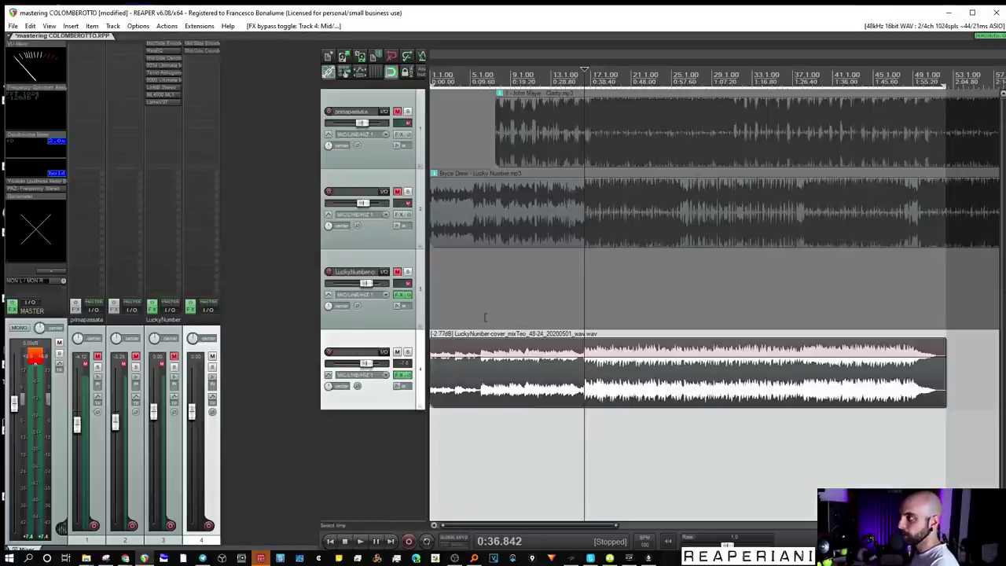
pyautogui.click(584, 383)
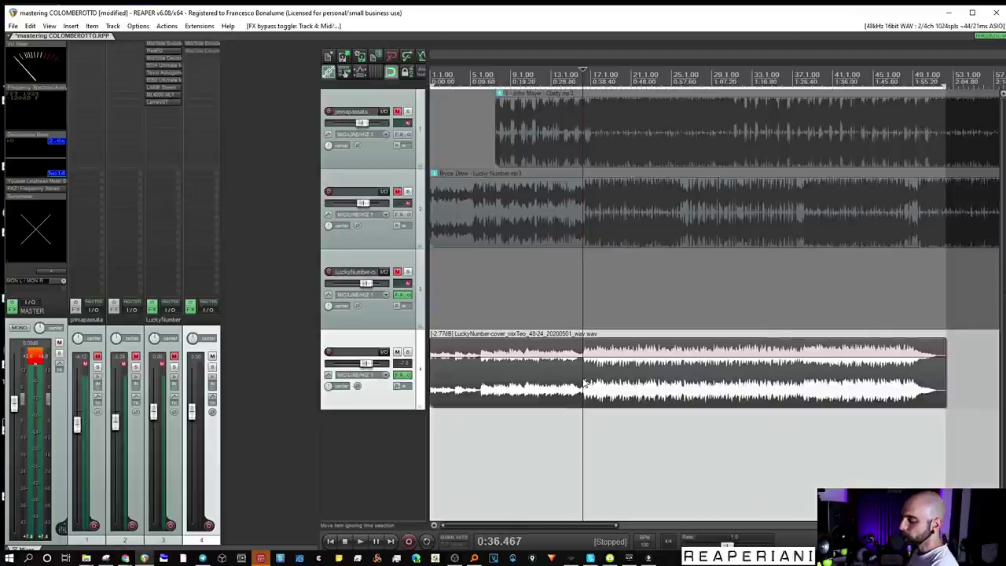
# Step: Audition track 4's loud section with the Mid/Side Decoder bypassed and again with it re-enabled, leaving the decoder active
pyautogui.press('space')
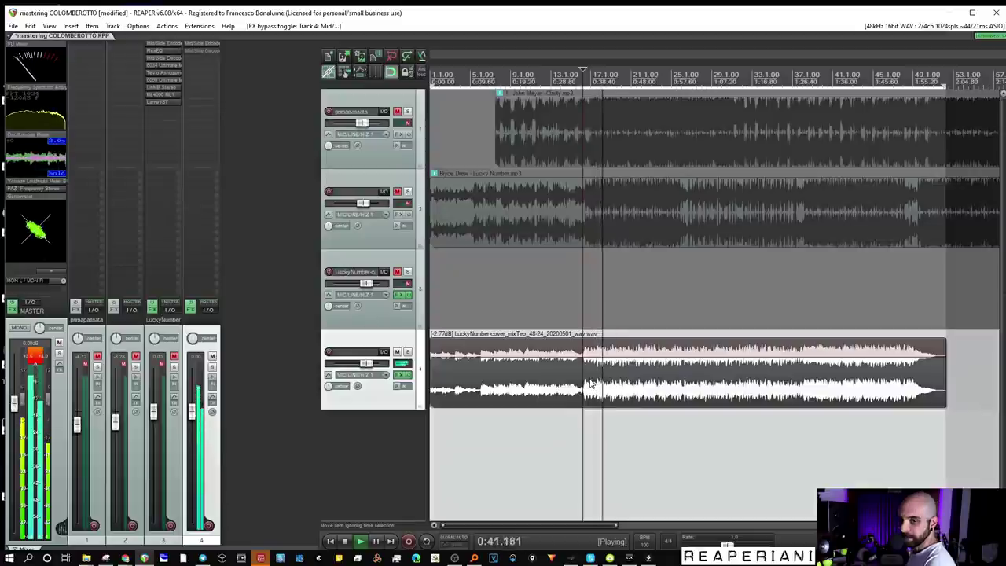
pyautogui.press('space')
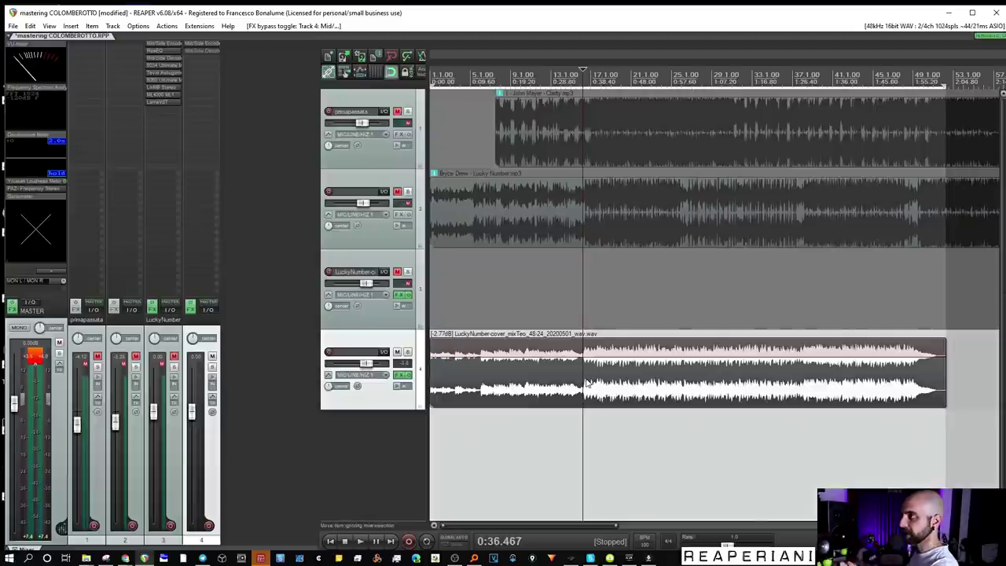
pyautogui.click(194, 50)
pyautogui.click(271, 44)
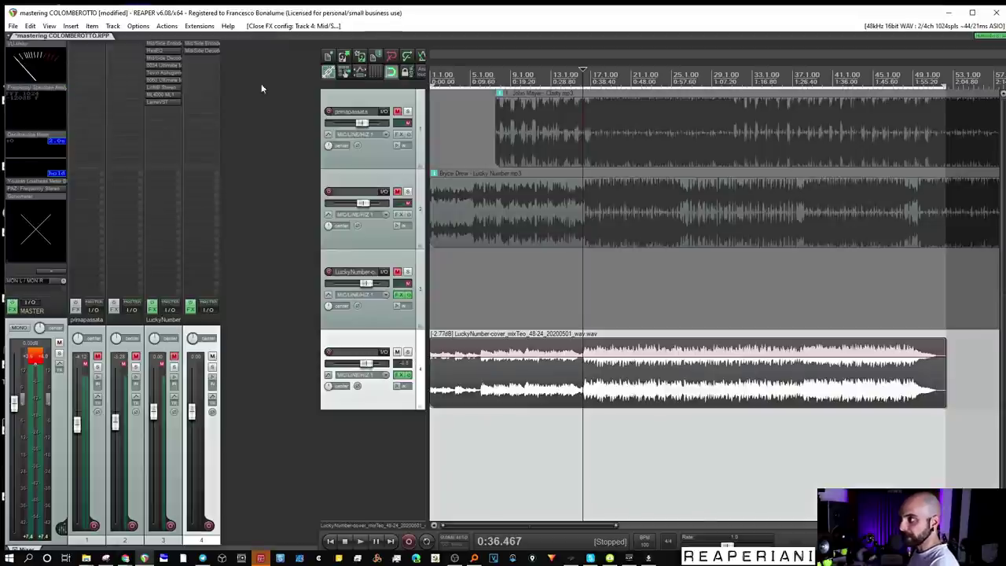
pyautogui.press('space')
pyautogui.press('space')
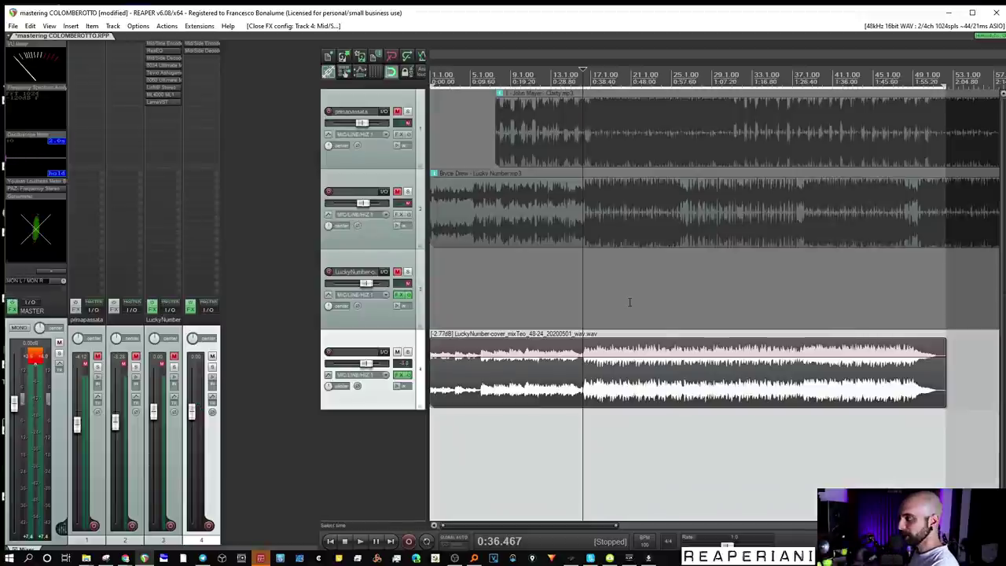
pyautogui.click(328, 71)
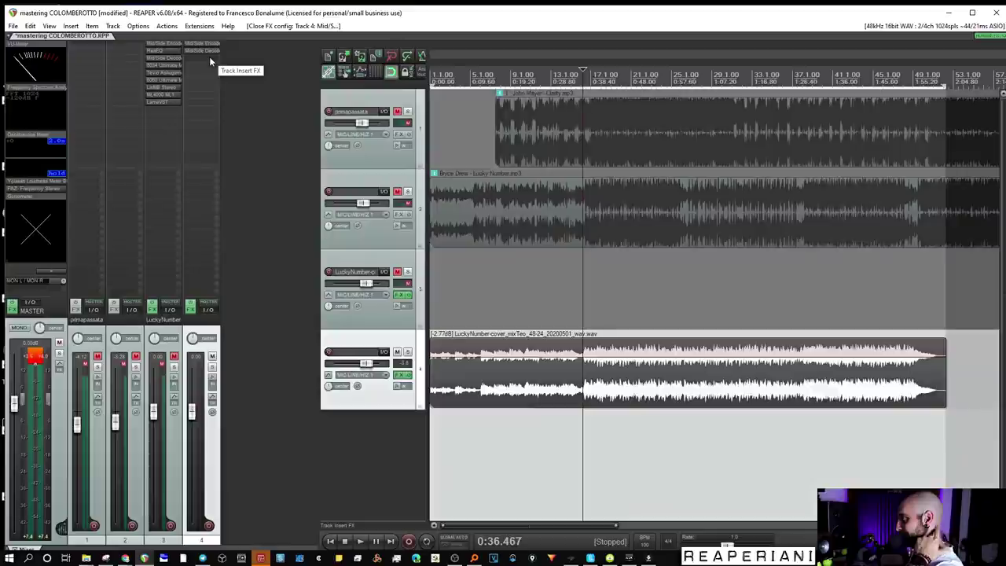
# Step: Insert ReaEQ between the Mid/Side Encoder and Decoder on track 4, with its input and output pins connected only to channel 2
pyautogui.click(209, 57)
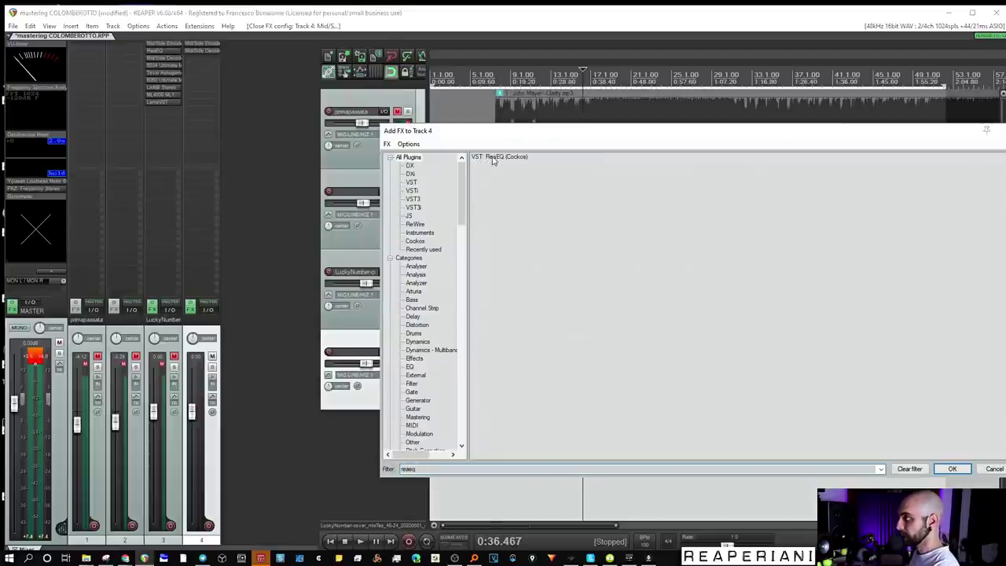
pyautogui.doubleClick(493, 159)
pyautogui.moveTo(201, 61); pyautogui.dragTo(199, 54)
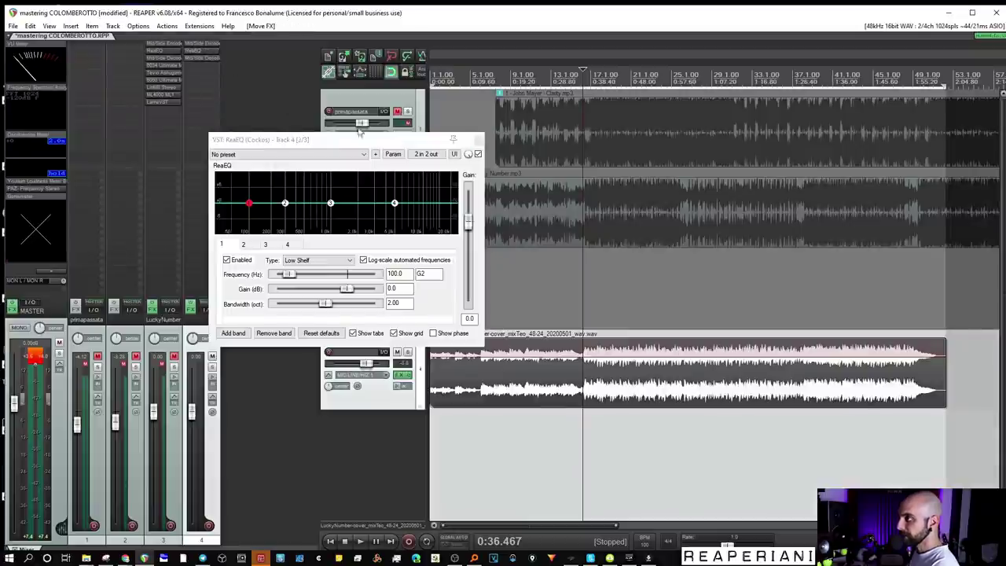
pyautogui.click(431, 154)
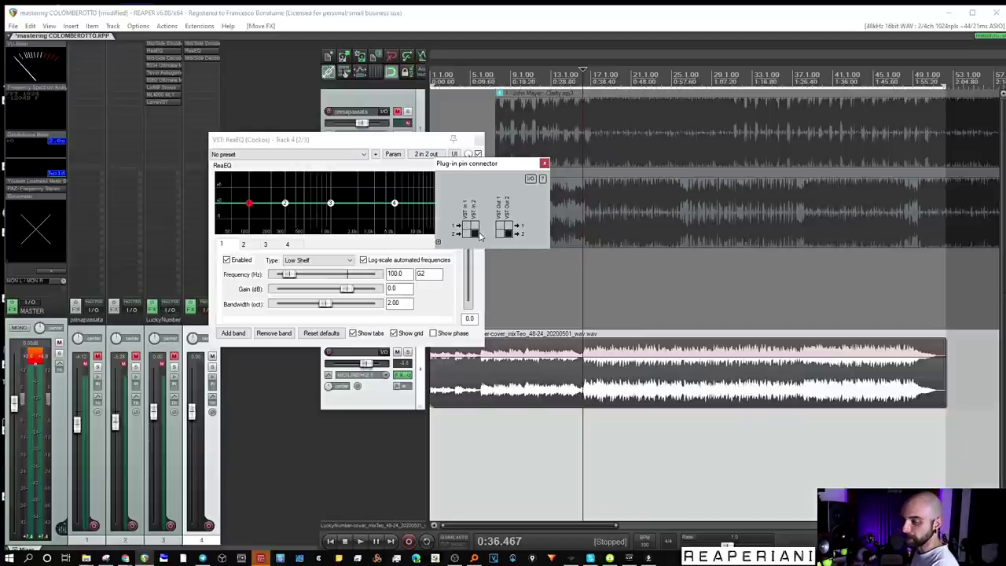
pyautogui.click(544, 164)
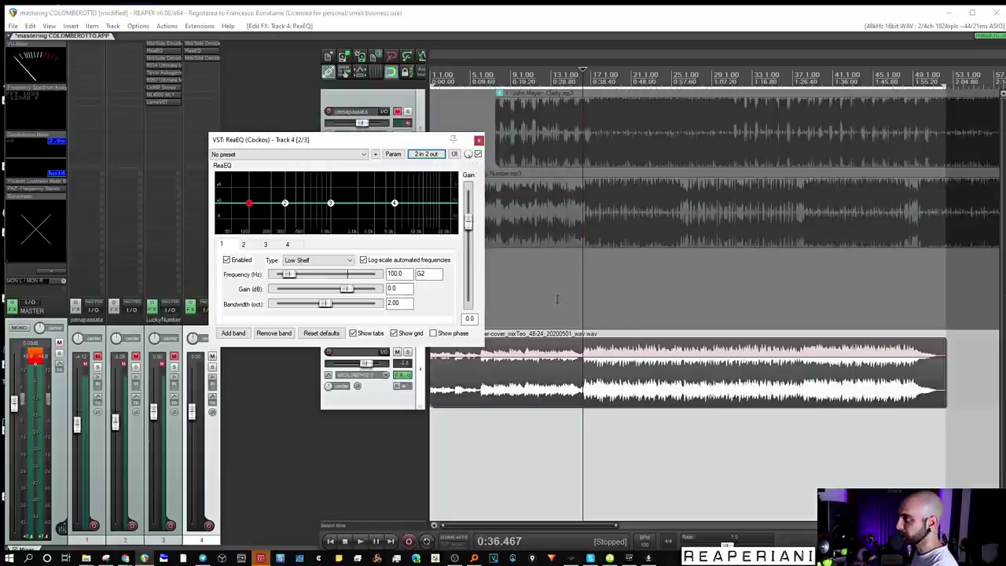
# Step: During playback, pull ReaEQ's overall gain on the side channel down to -inf and settle it at -5.7 dB, checking in mono and stereo
pyautogui.press('space')
pyautogui.moveTo(468, 222); pyautogui.dragTo(470, 302)
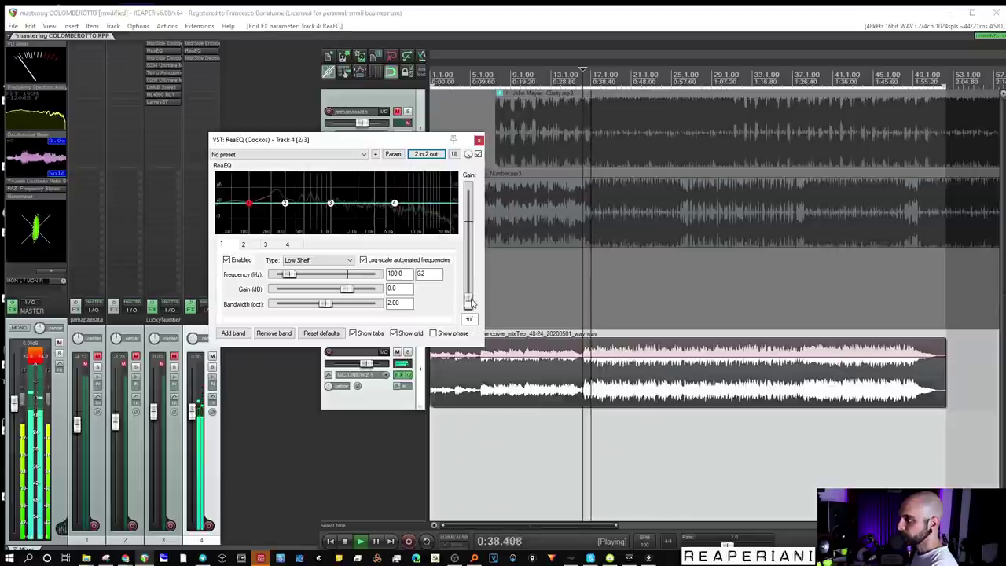
pyautogui.moveTo(468, 305); pyautogui.dragTo(468, 240)
pyautogui.press('space')
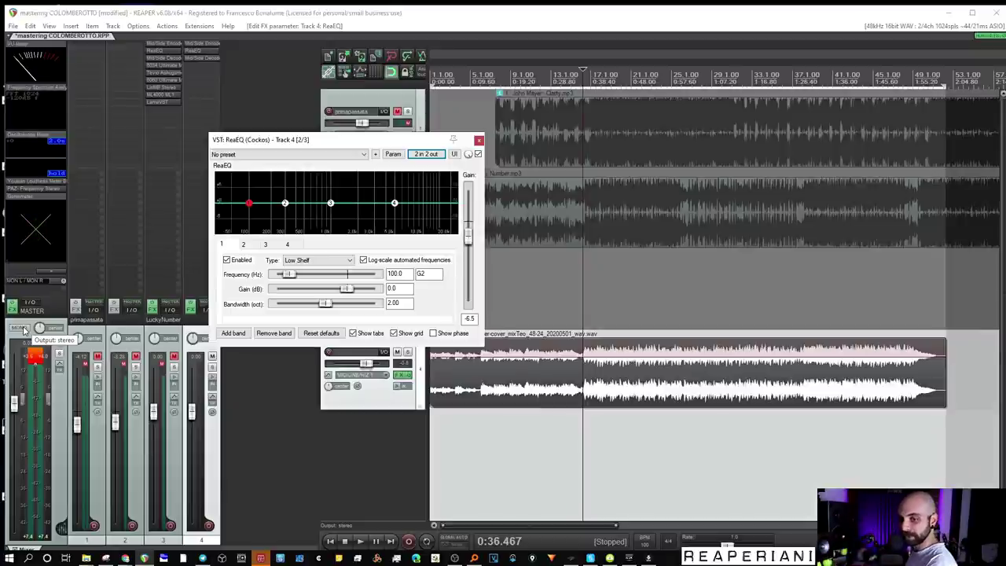
pyautogui.press('space')
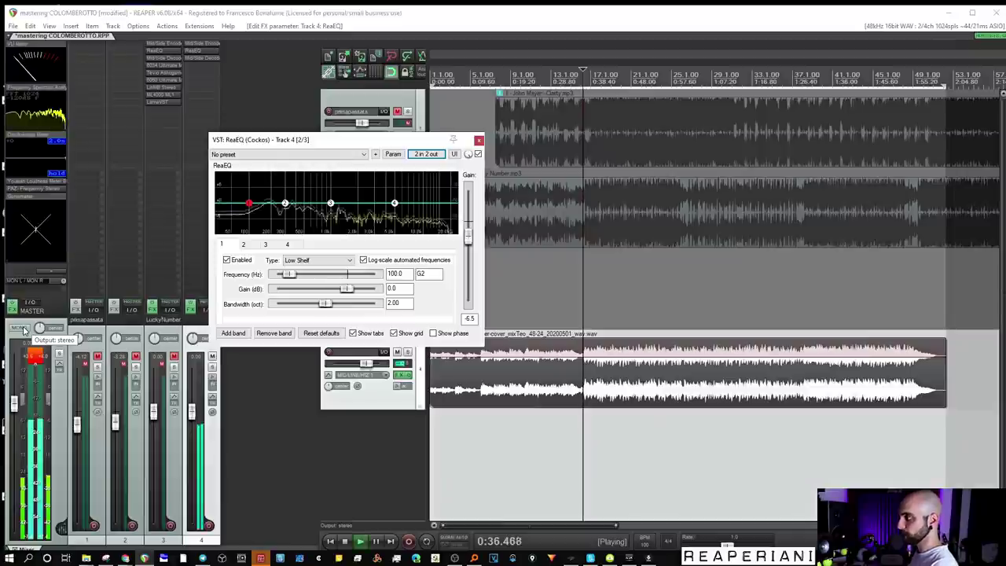
pyautogui.click(24, 331)
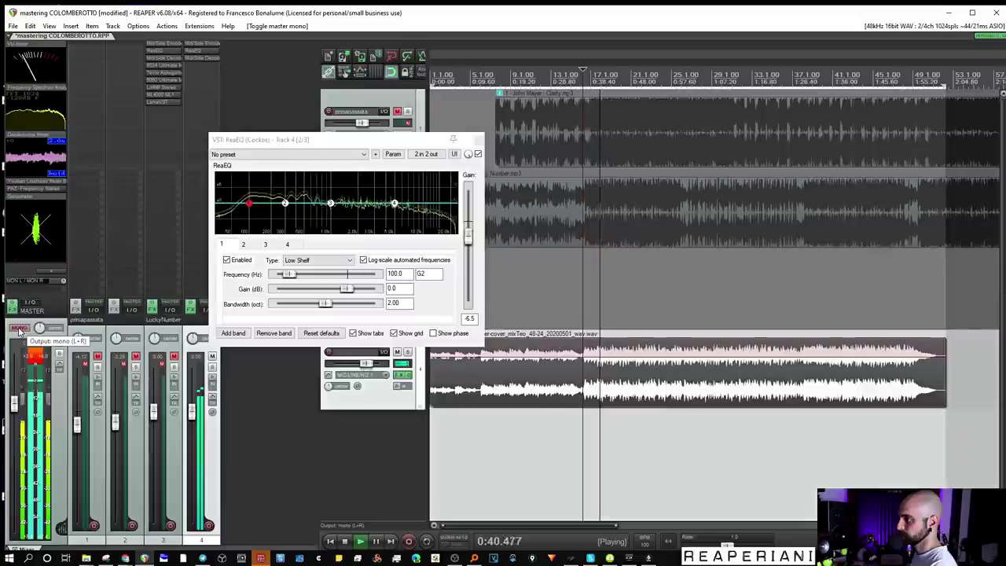
pyautogui.click(468, 238)
pyautogui.moveTo(468, 237); pyautogui.dragTo(468, 239)
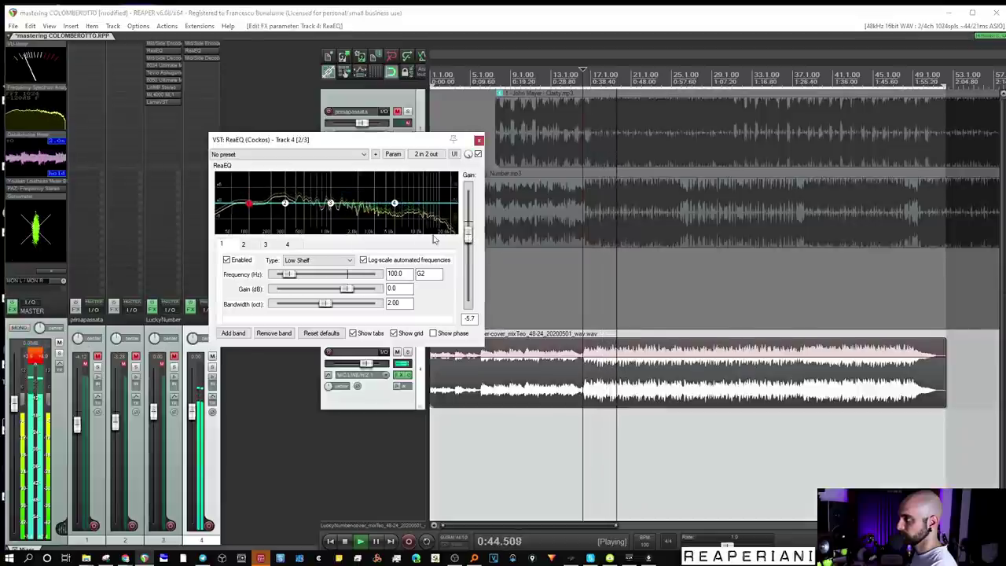
pyautogui.click(15, 328)
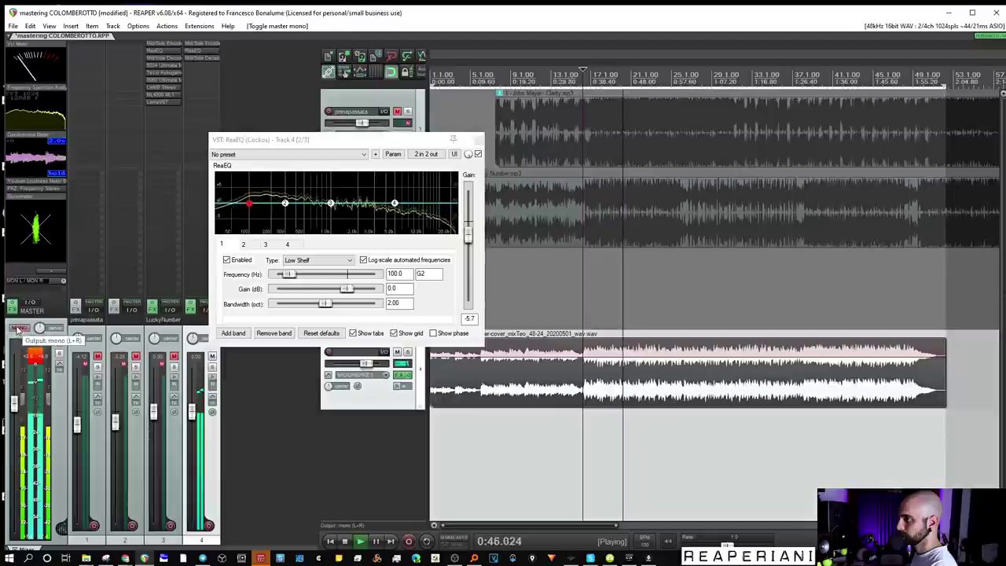
# Step: Fine-tune ReaEQ's gain to -5.6 dB and compare mono and stereo again, ending with playback stopped at about 0:37.1
pyautogui.click(162, 52)
pyautogui.click(508, 82)
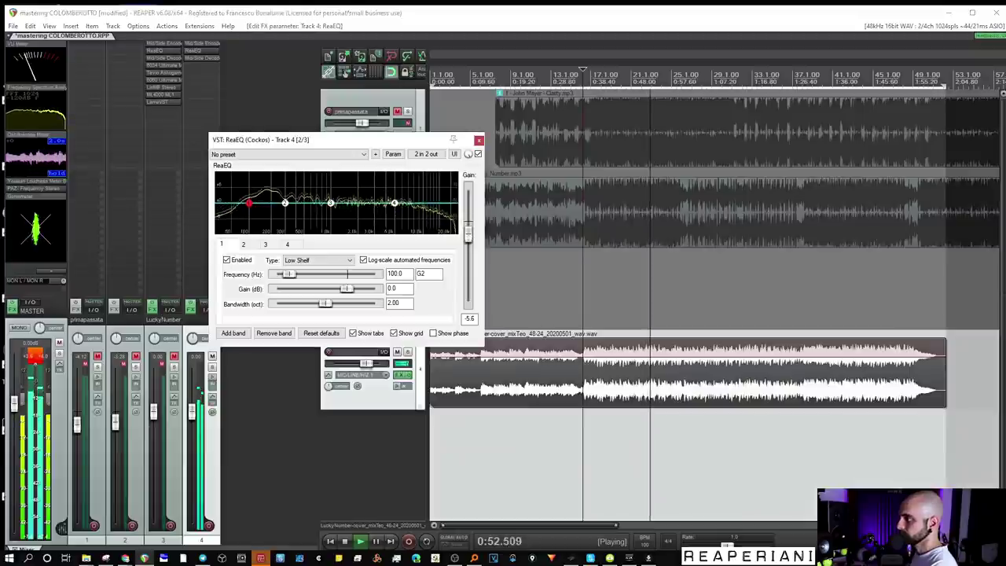
pyautogui.click(478, 140)
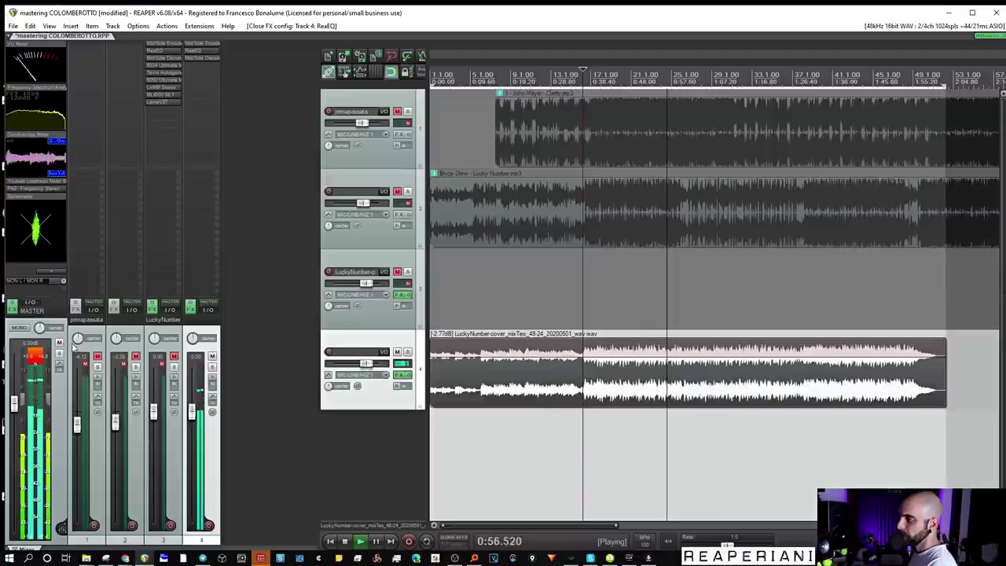
pyautogui.click(19, 328)
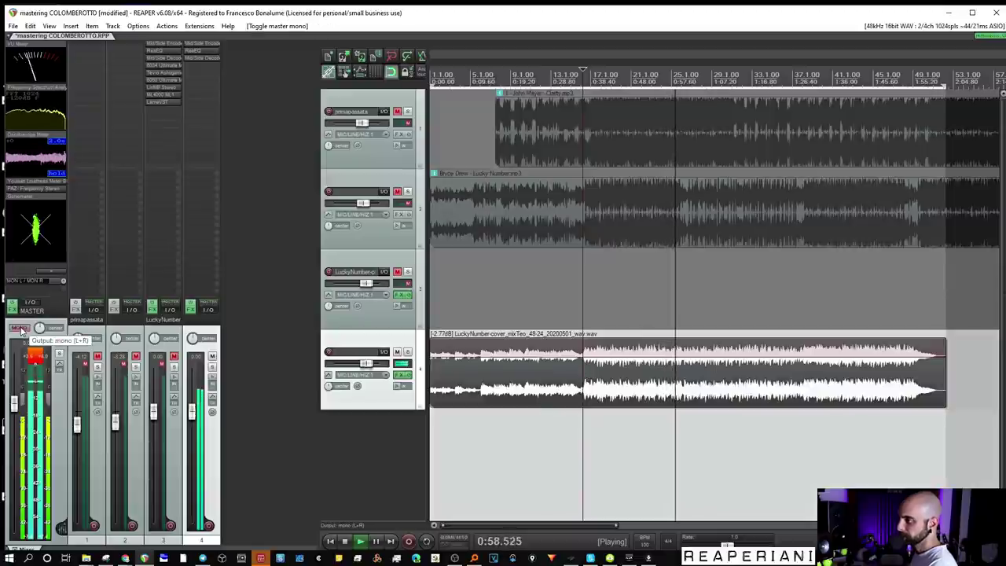
pyautogui.click(586, 382)
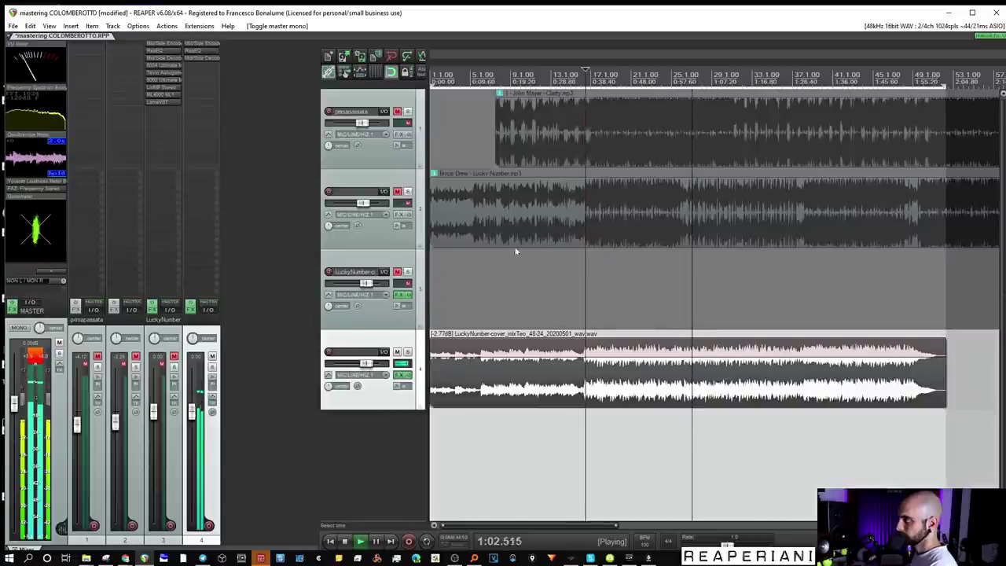
pyautogui.press('space')
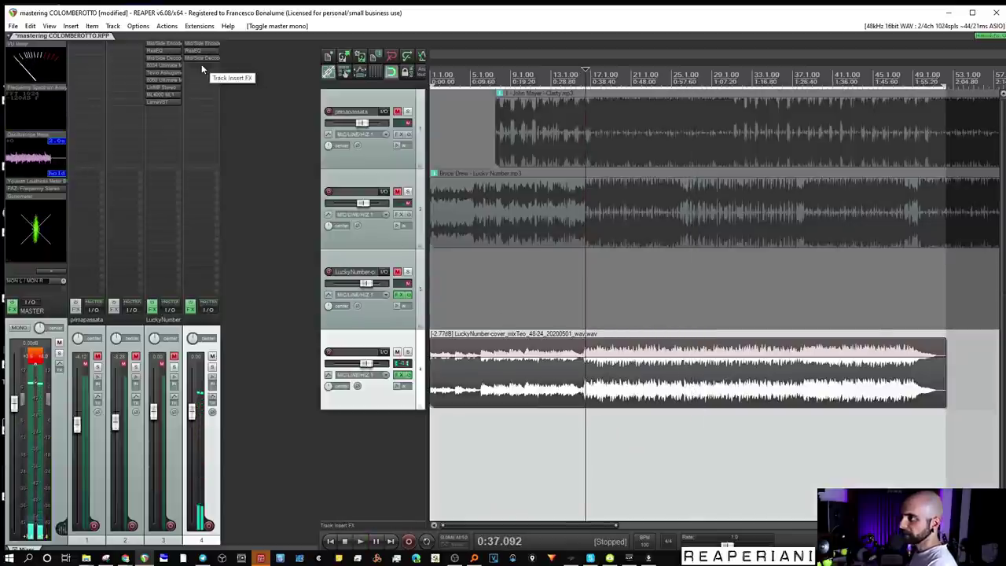
# Step: Insert CLA-76 Stereo in its Bluey revision between track 4's Mid/Side Encoder and ReaEQ, with its pins connected only to channel 1
pyautogui.click(201, 64)
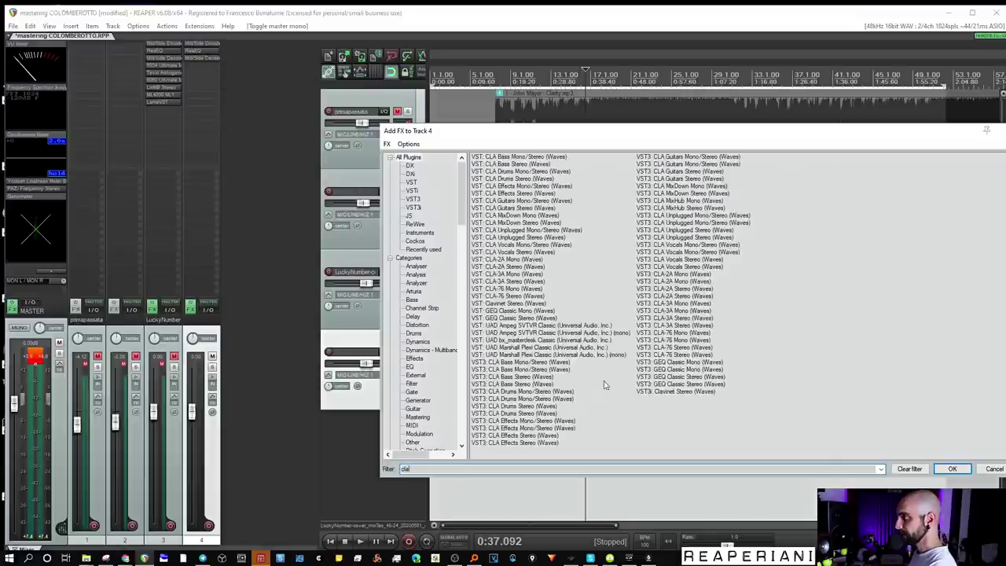
pyautogui.doubleClick(675, 356)
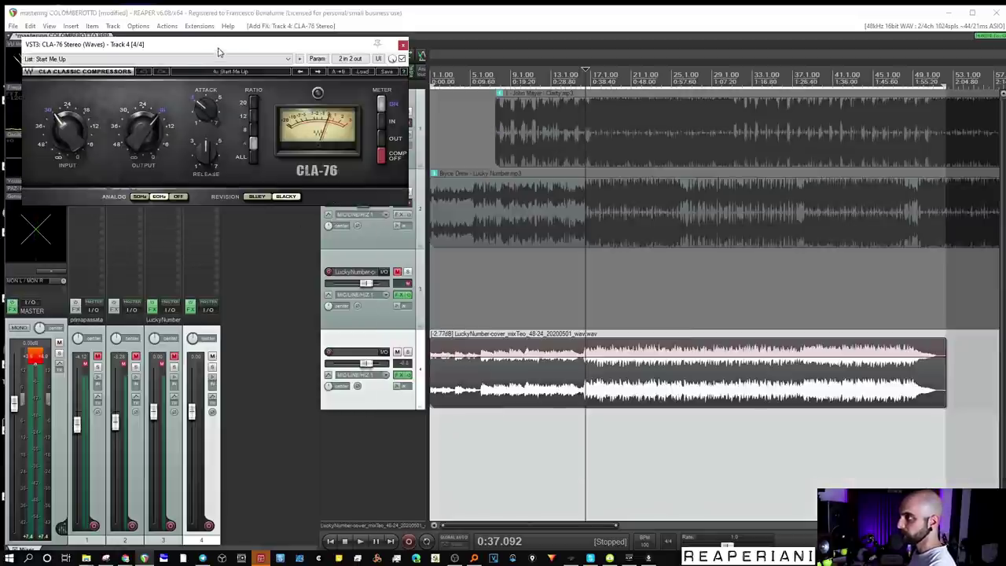
pyautogui.moveTo(218, 39); pyautogui.dragTo(436, 155)
pyautogui.click(474, 306)
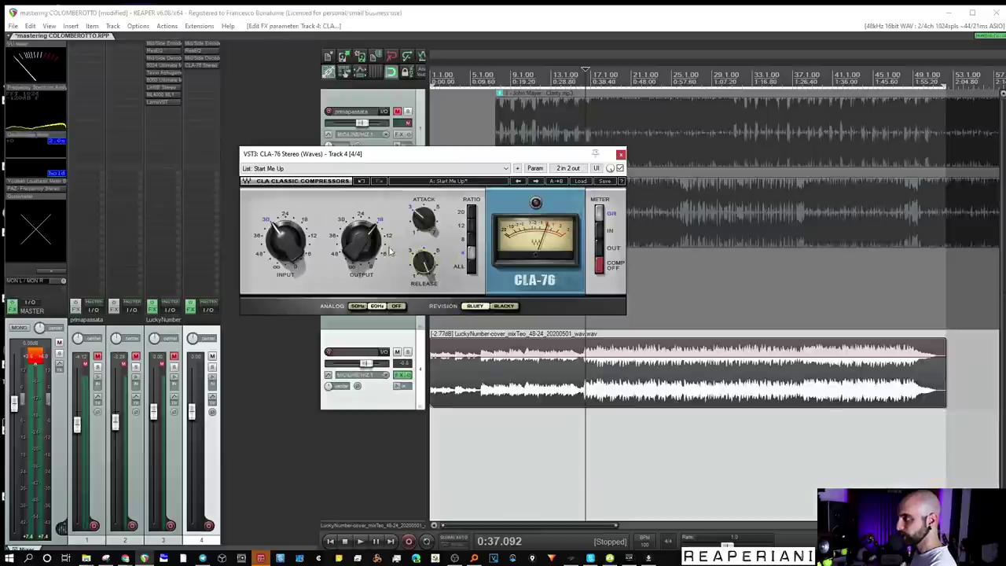
pyautogui.moveTo(199, 66); pyautogui.dragTo(200, 50)
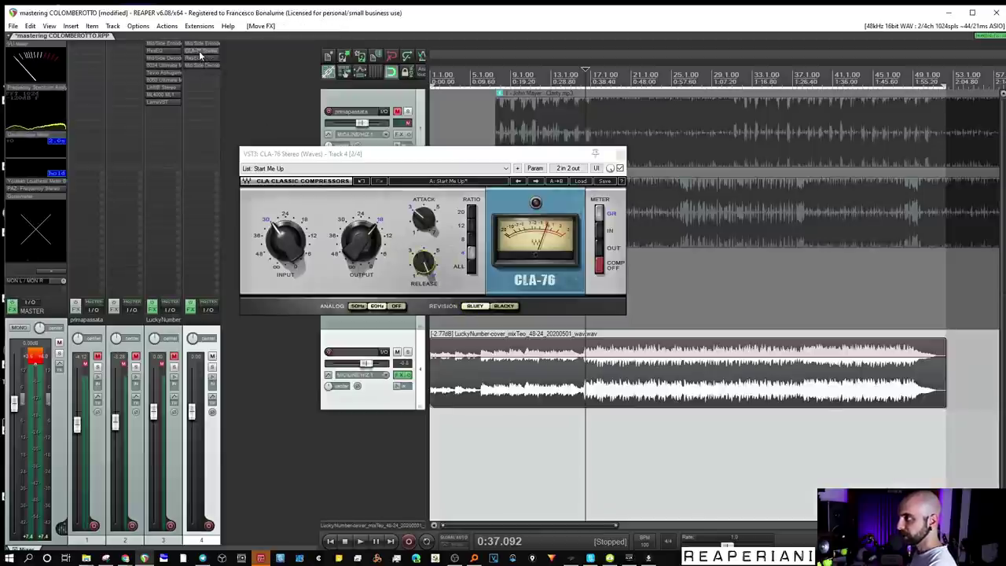
pyautogui.click(567, 169)
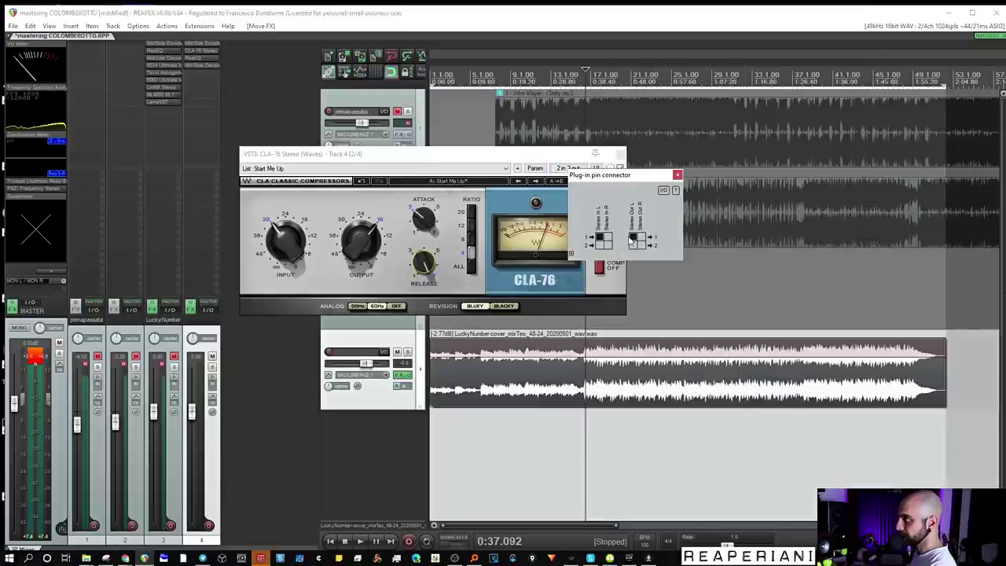
pyautogui.click(677, 175)
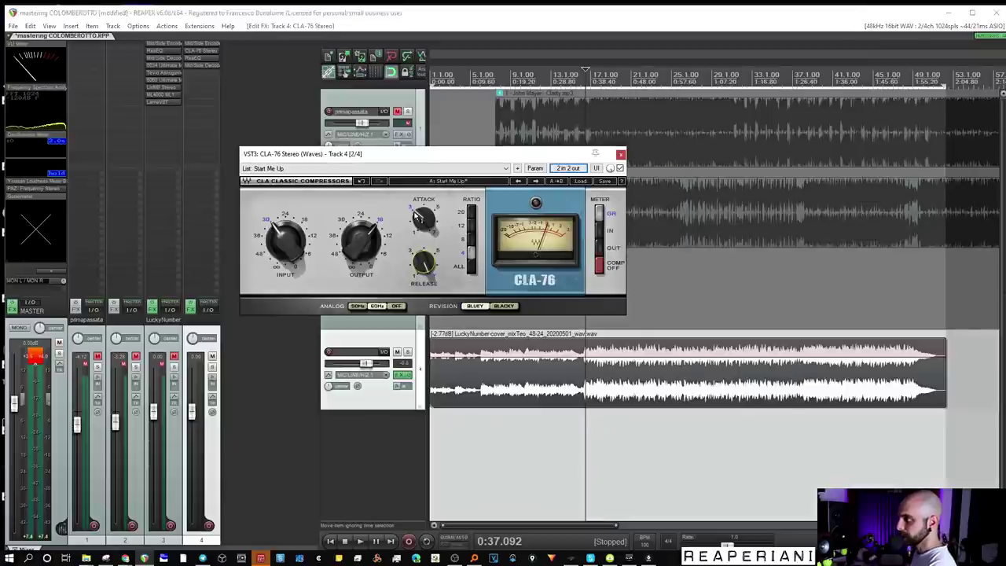
# Step: While playing the loud section, lower the CLA-76's input to -44.4 and raise its output to compensate
pyautogui.press('space')
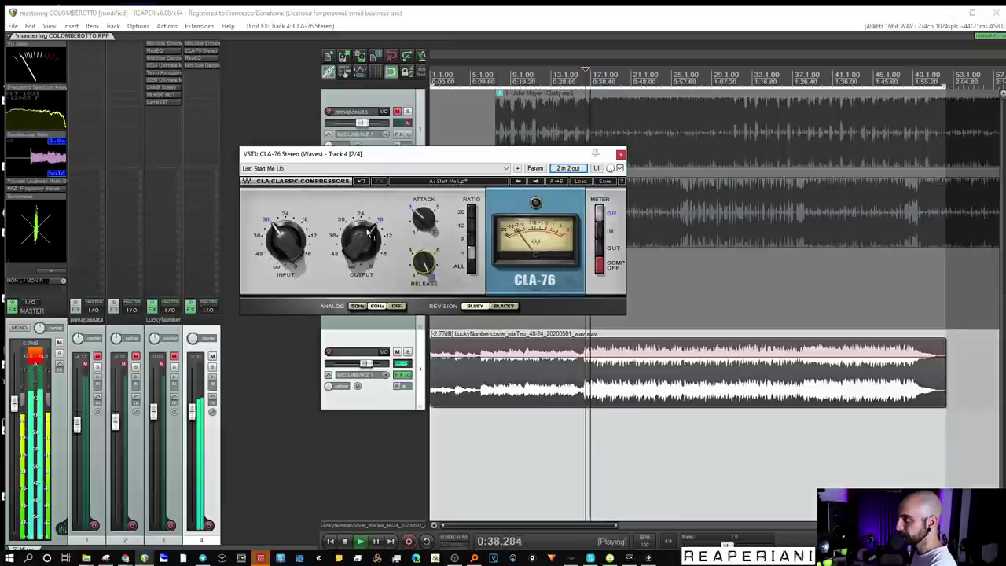
pyautogui.moveTo(285, 242); pyautogui.dragTo(286, 253)
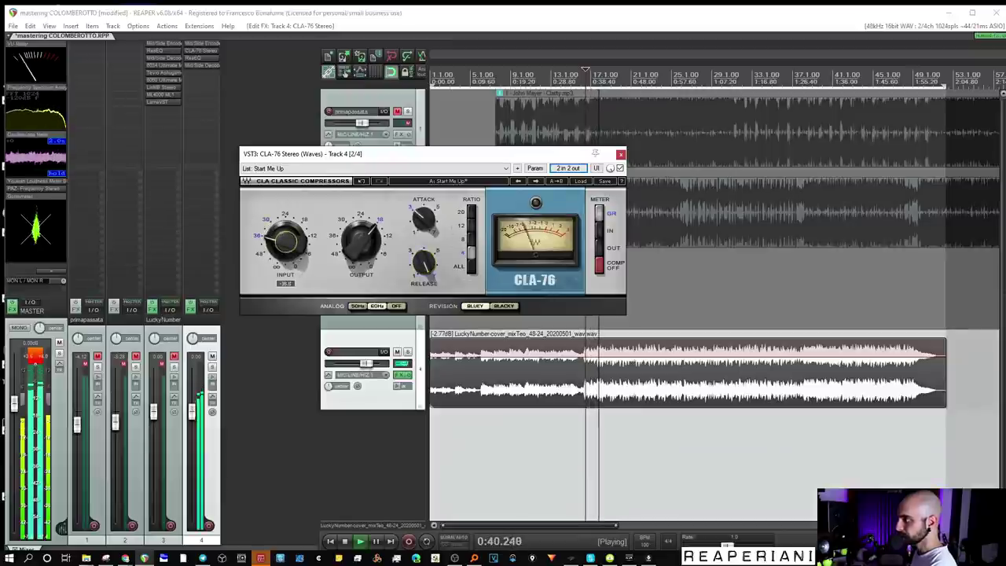
pyautogui.moveTo(286, 241); pyautogui.dragTo(285, 250)
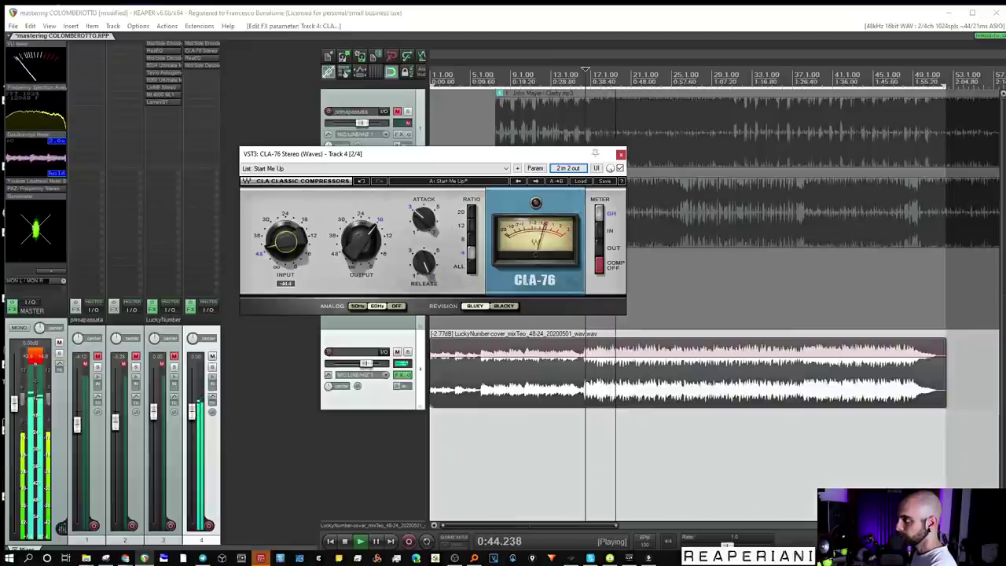
pyautogui.moveTo(364, 247); pyautogui.dragTo(363, 234)
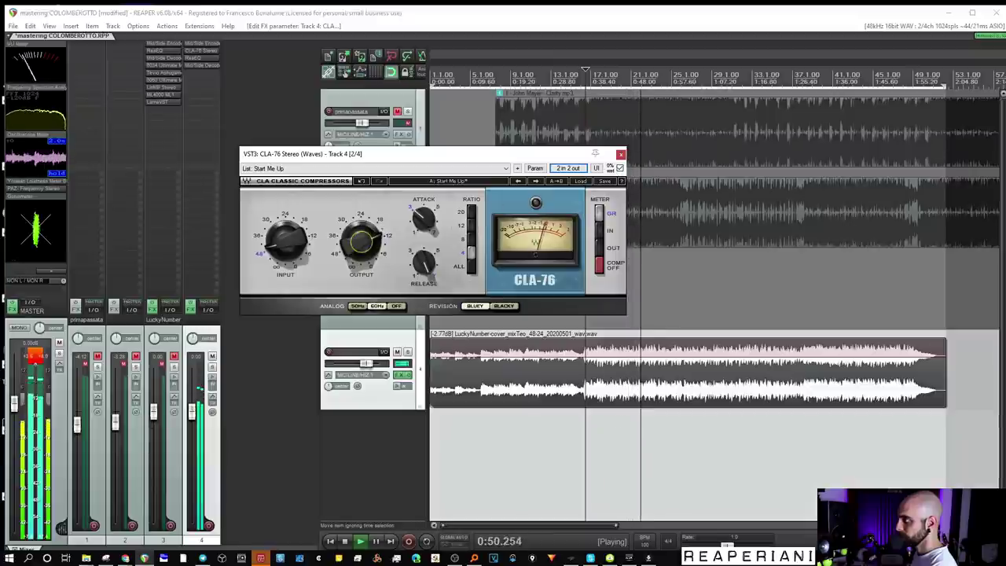
# Step: Compare the CLA-76's wet and dry sound and the mono and stereo output, resetting the master peak meter, and stop playback with the plug-in closed
pyautogui.moveTo(610, 168); pyautogui.dragTo(610, 158)
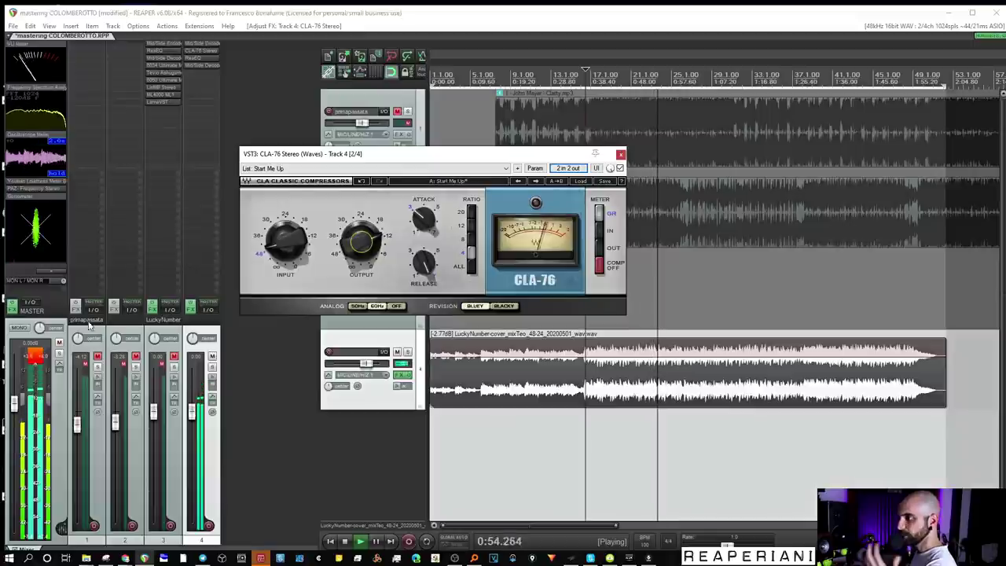
pyautogui.click(37, 355)
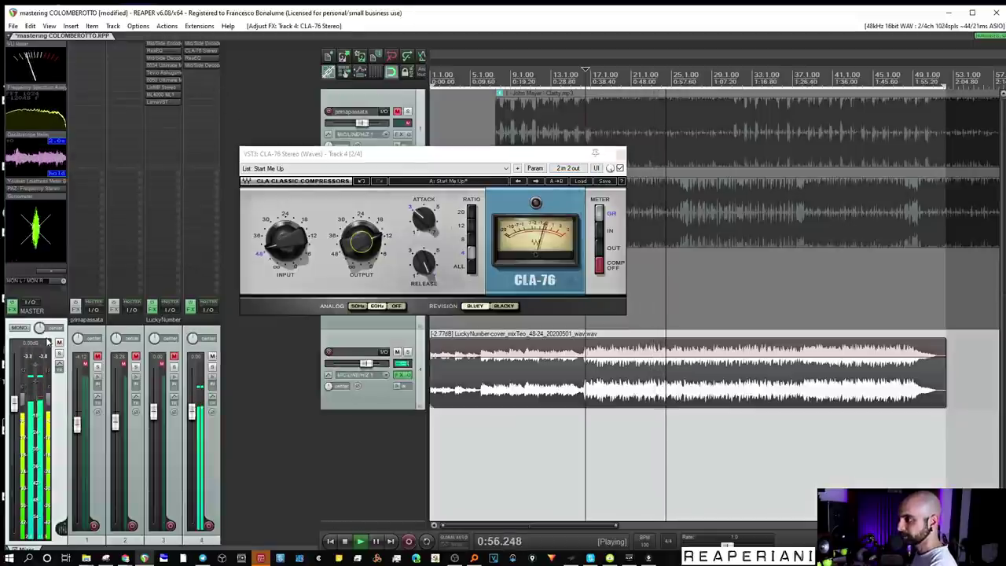
pyautogui.click(20, 328)
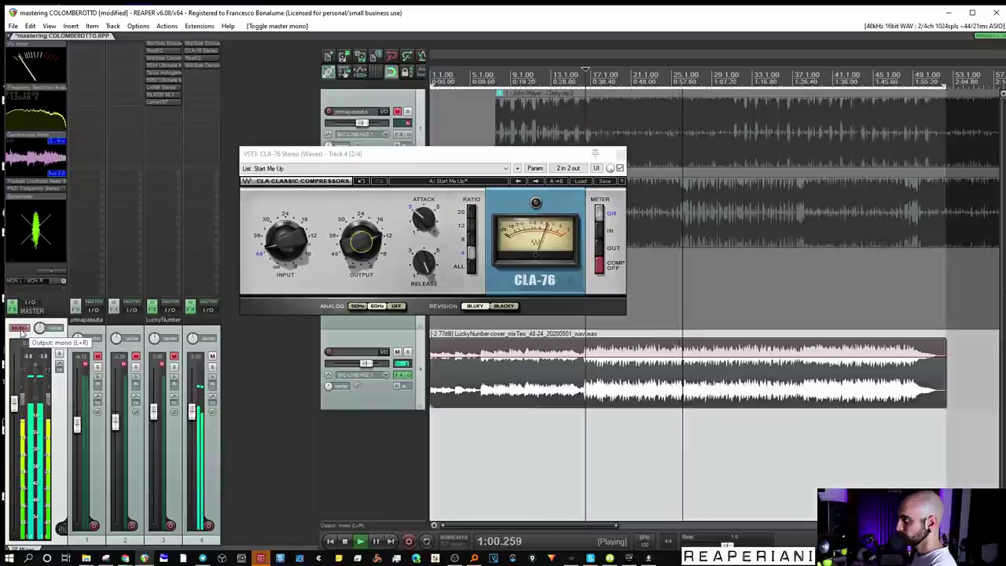
pyautogui.click(19, 328)
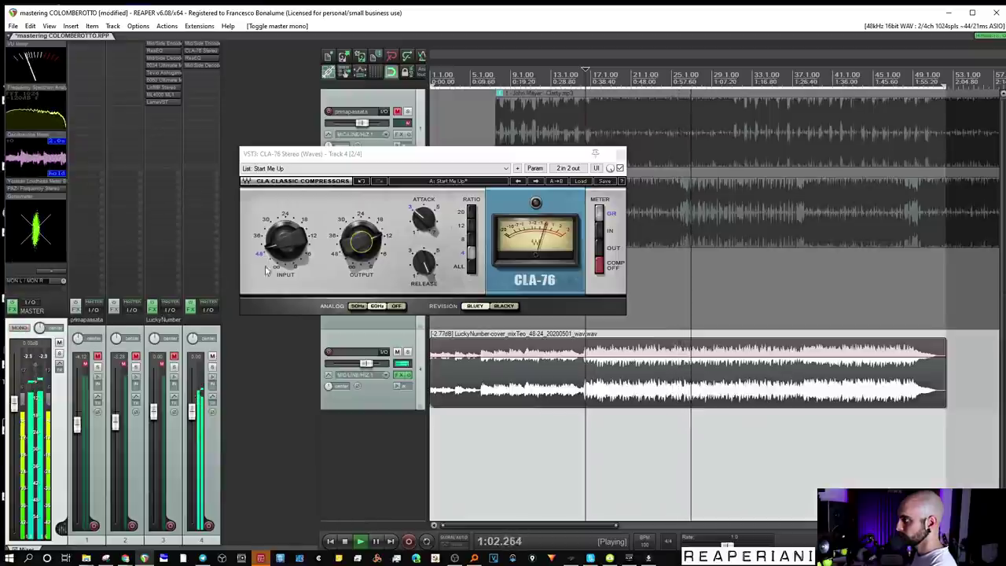
pyautogui.moveTo(611, 168); pyautogui.dragTo(611, 167)
pyautogui.click(620, 154)
pyautogui.press('space')
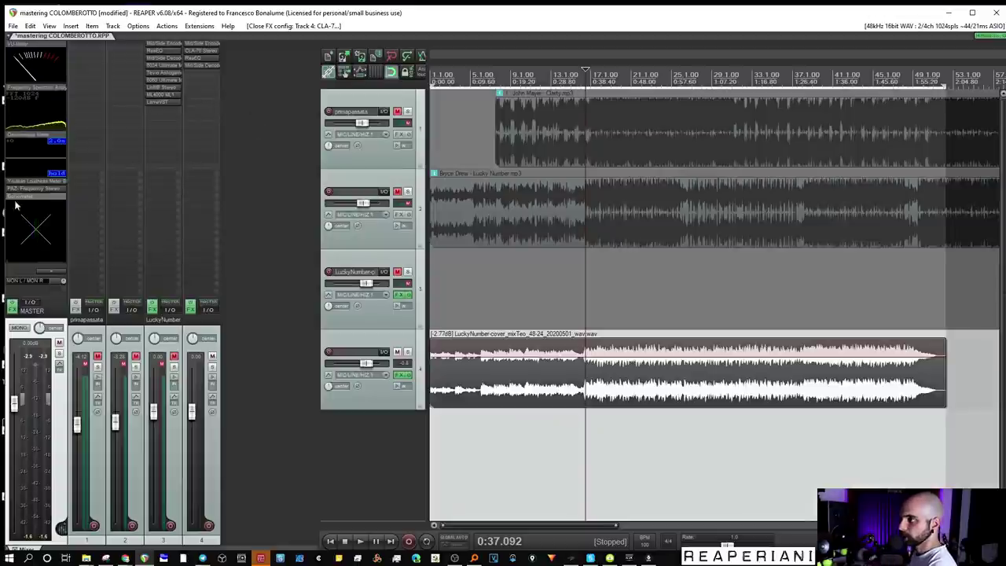
# Step: Examine the low end of the loud section in the master's PAZ Frequency analyzer during playback, and close the analyzer with playback stopped
pyautogui.click(35, 188)
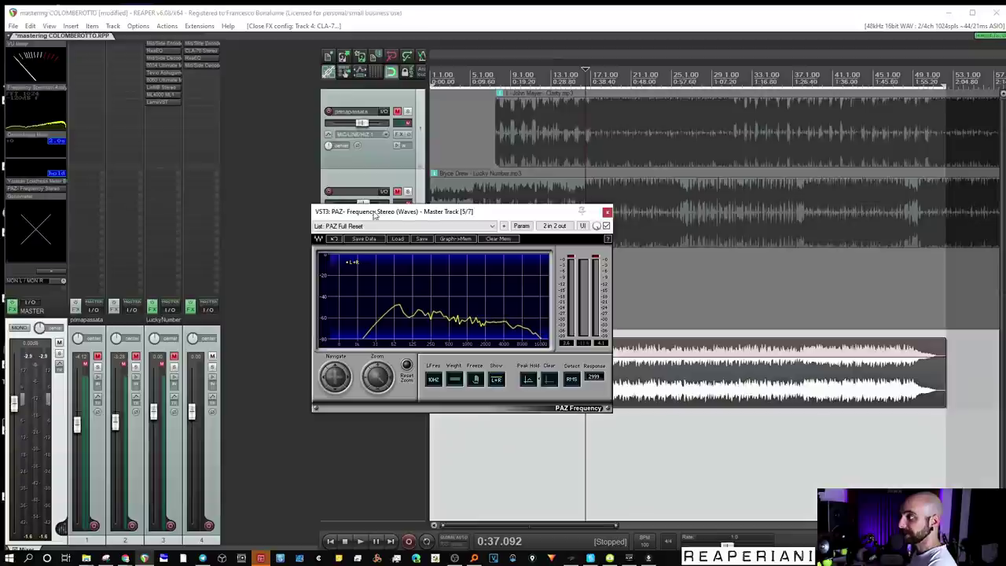
pyautogui.press('space')
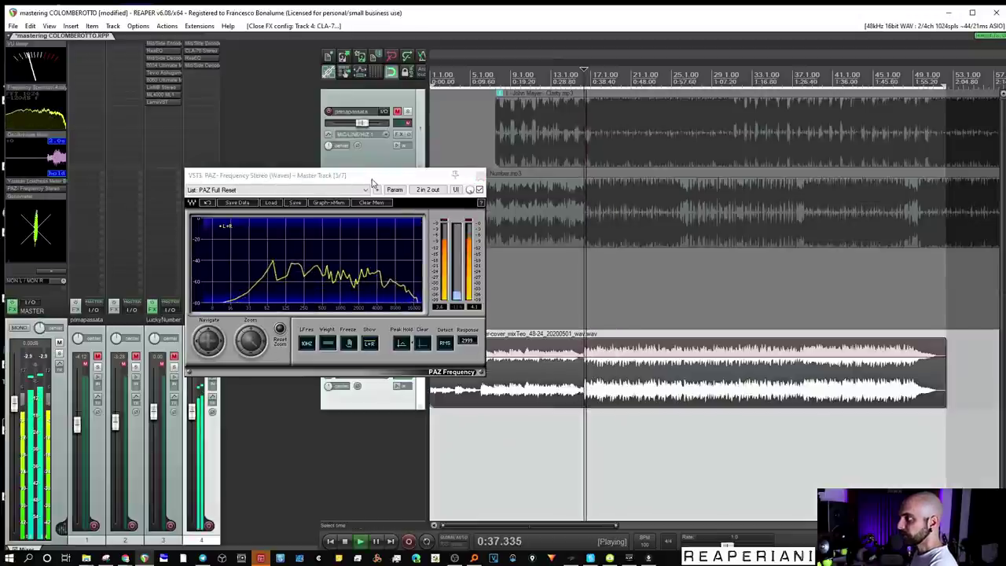
pyautogui.moveTo(369, 176); pyautogui.dragTo(344, 151)
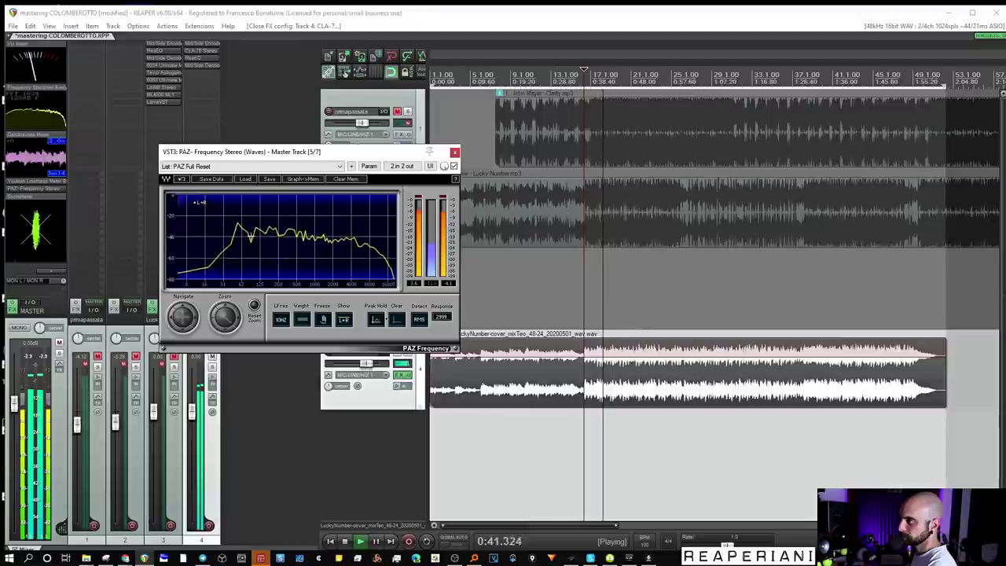
pyautogui.moveTo(228, 220); pyautogui.dragTo(209, 239)
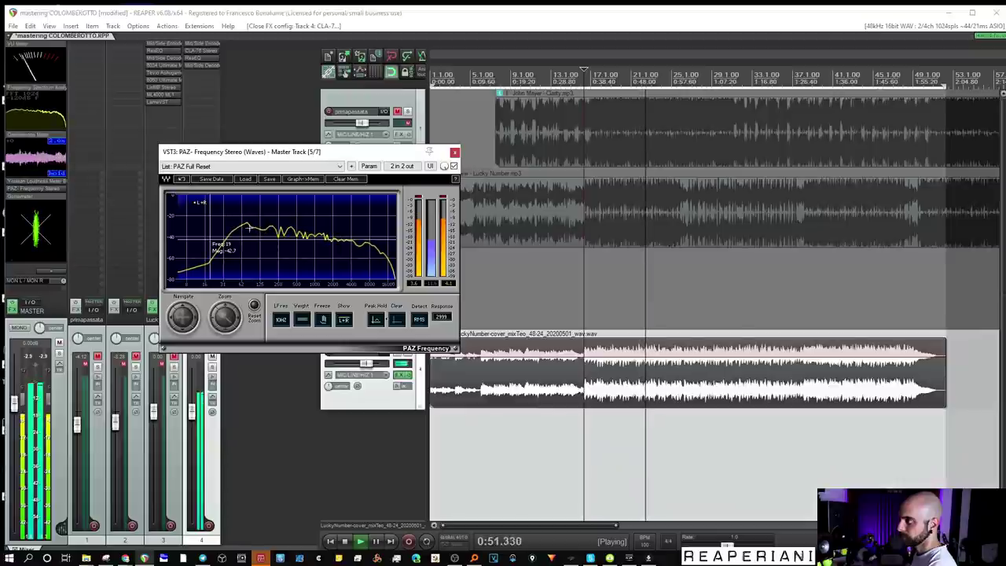
pyautogui.click(454, 152)
pyautogui.press('space')
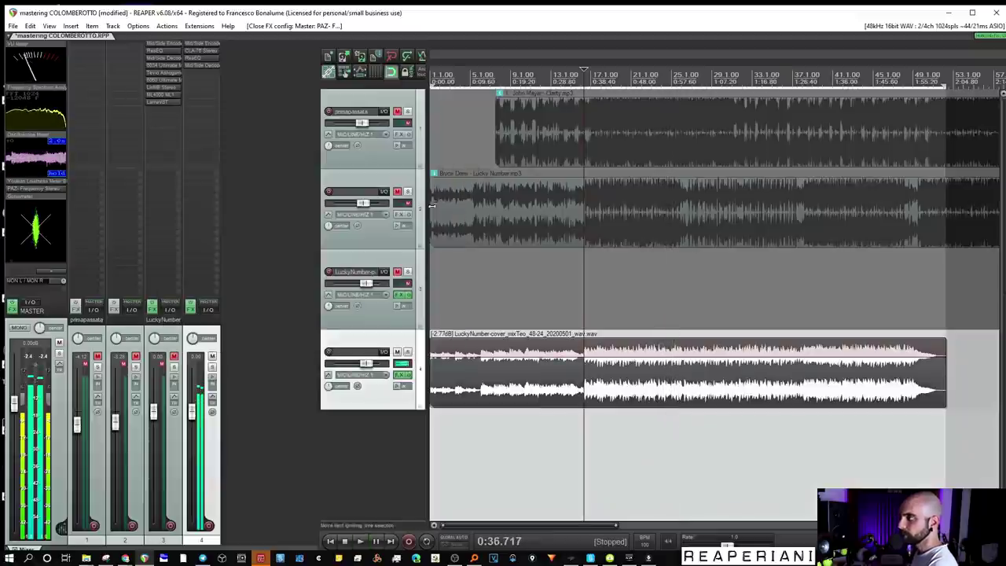
# Step: Add the VST3 6034 Ultimate MB (McDSP) after track 4's Mid/Side Decoder while playing the mix from about 0:11.6, and stop playback
pyautogui.doubleClick(196, 73)
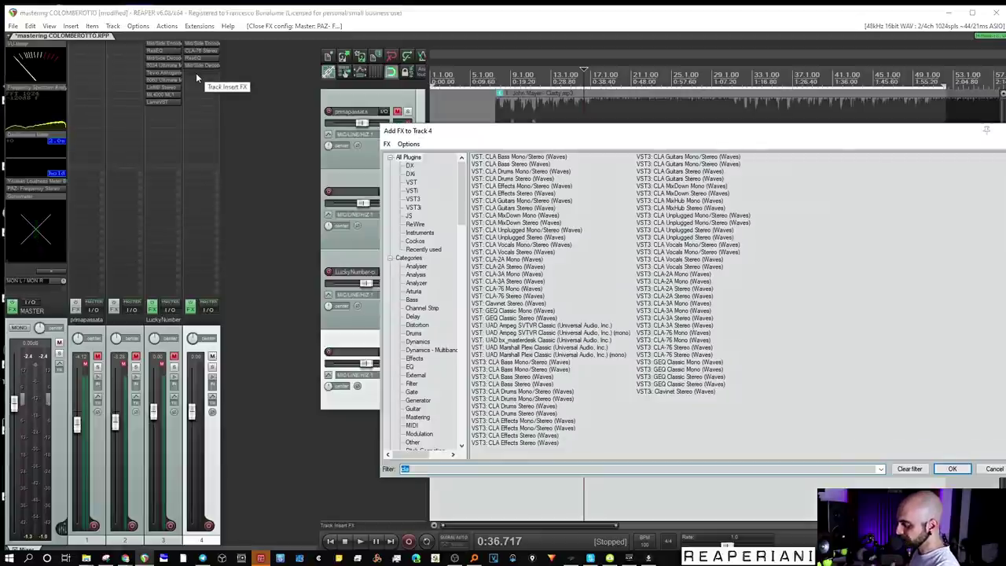
pyautogui.press('Escape')
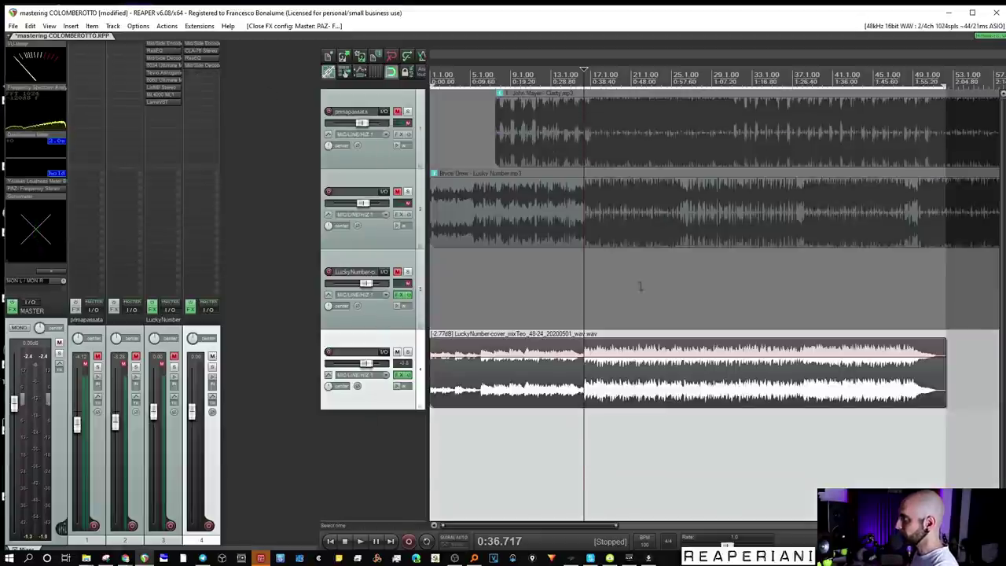
pyautogui.click(479, 391)
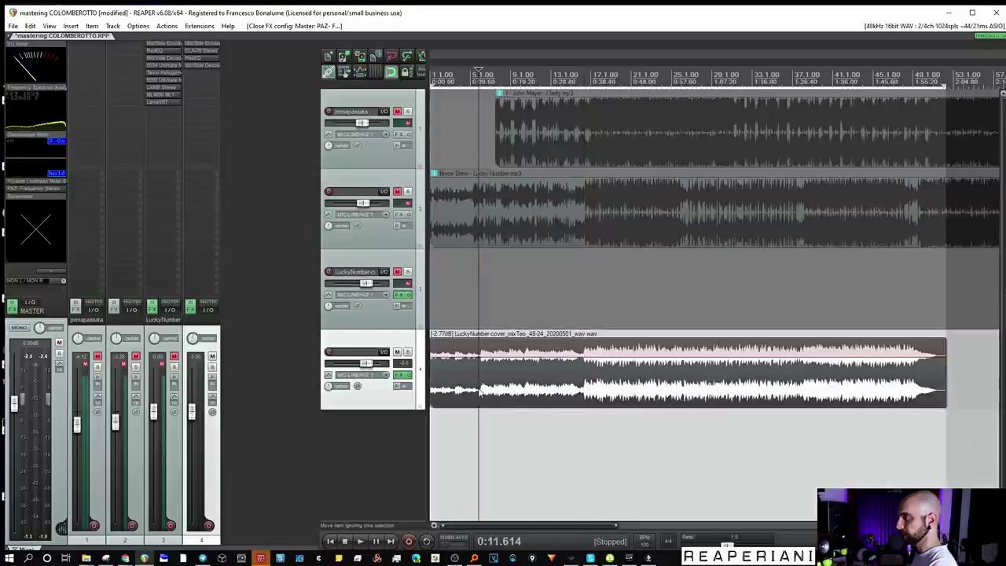
pyautogui.press('space')
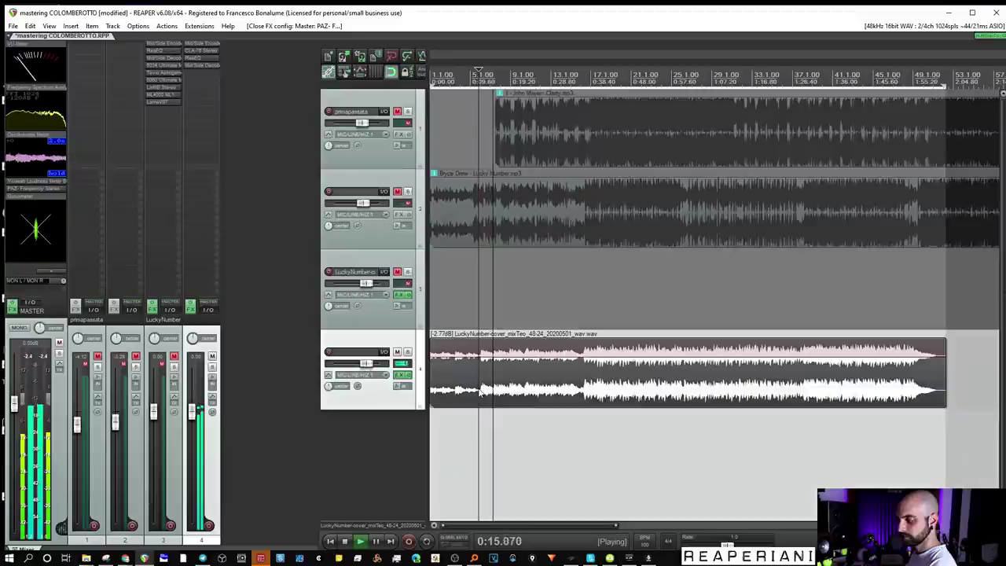
pyautogui.doubleClick(201, 72)
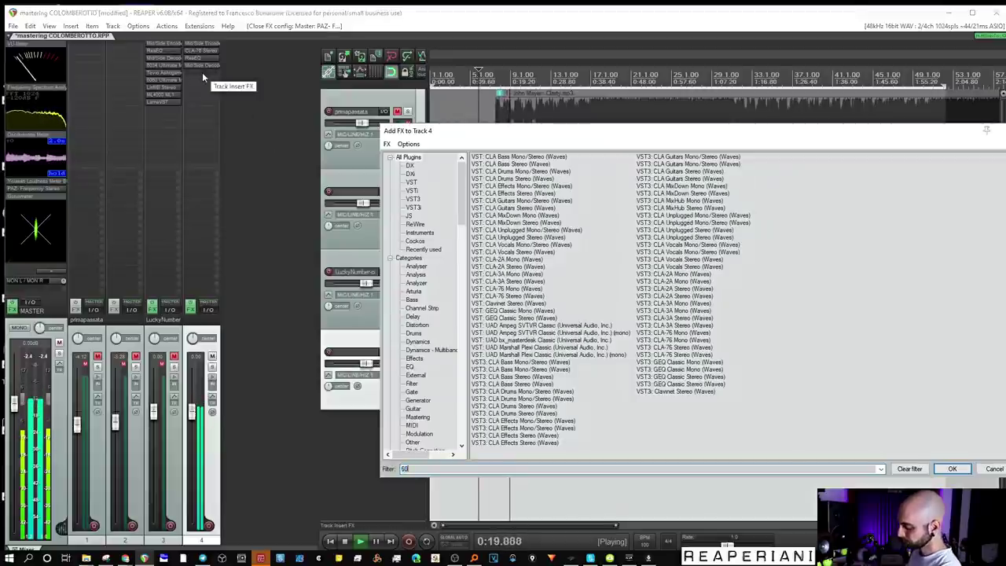
pyautogui.write('6034')
pyautogui.doubleClick(511, 166)
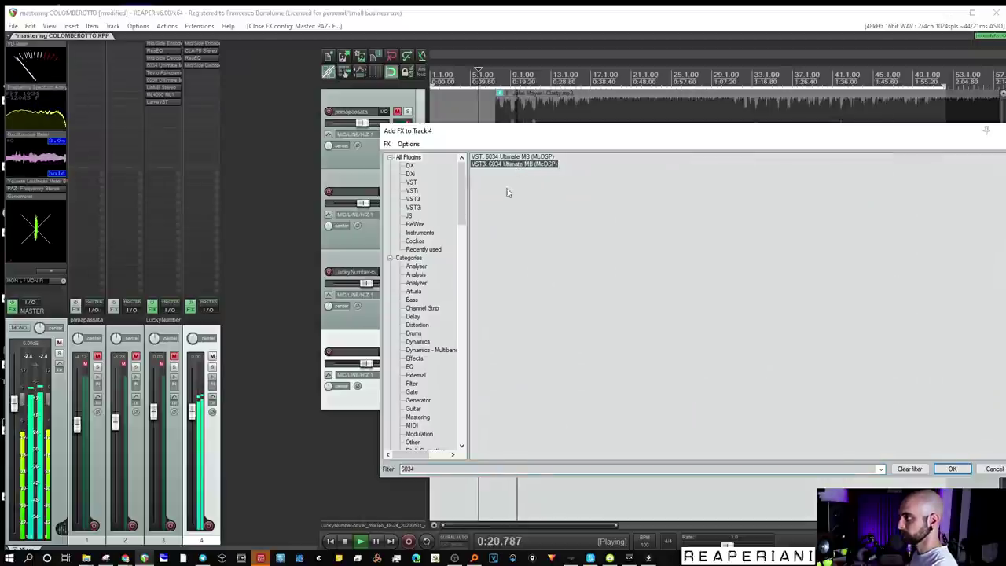
pyautogui.press('space')
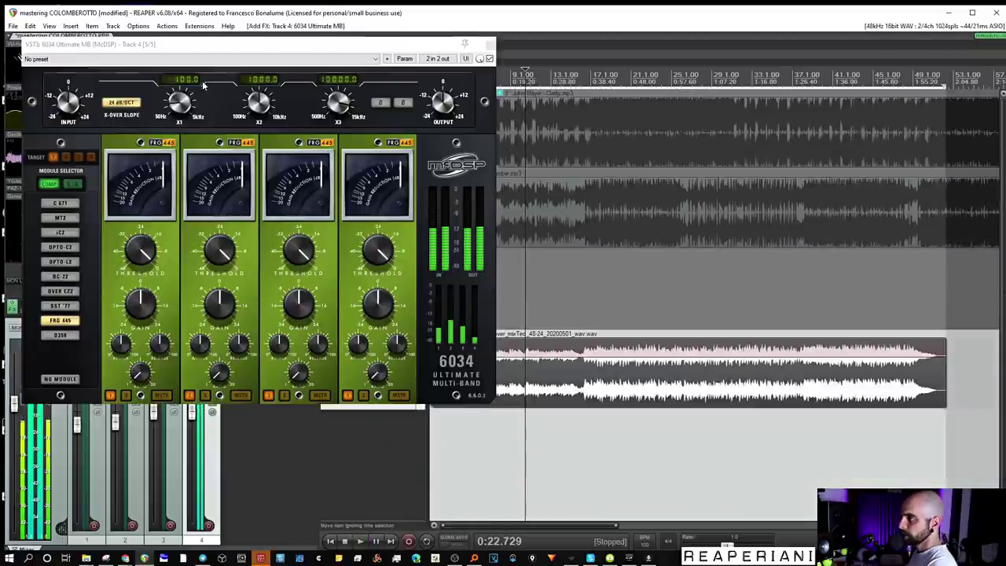
# Step: Browse the 6034 Ultimate MB's presets and load Master Mike's 2Bus
pyautogui.moveTo(135, 45); pyautogui.dragTo(275, 56)
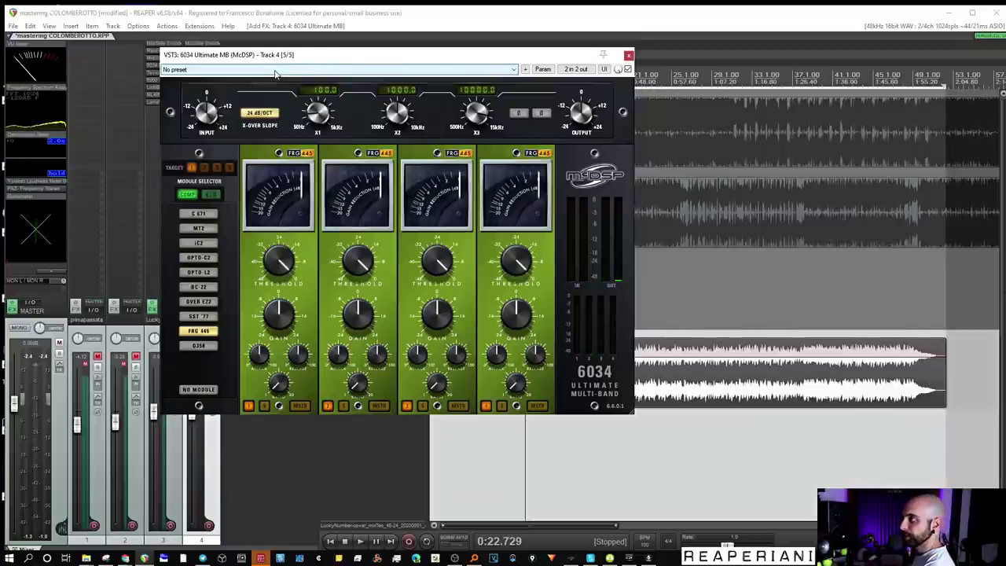
pyautogui.click(276, 70)
pyautogui.scroll(-15, 258, 134)
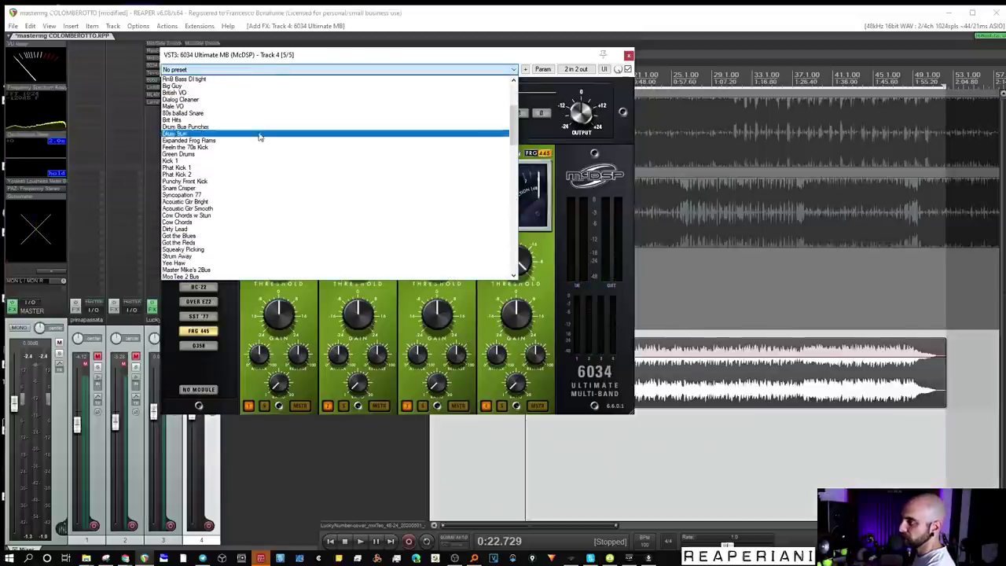
pyautogui.scroll(-10, 236, 212)
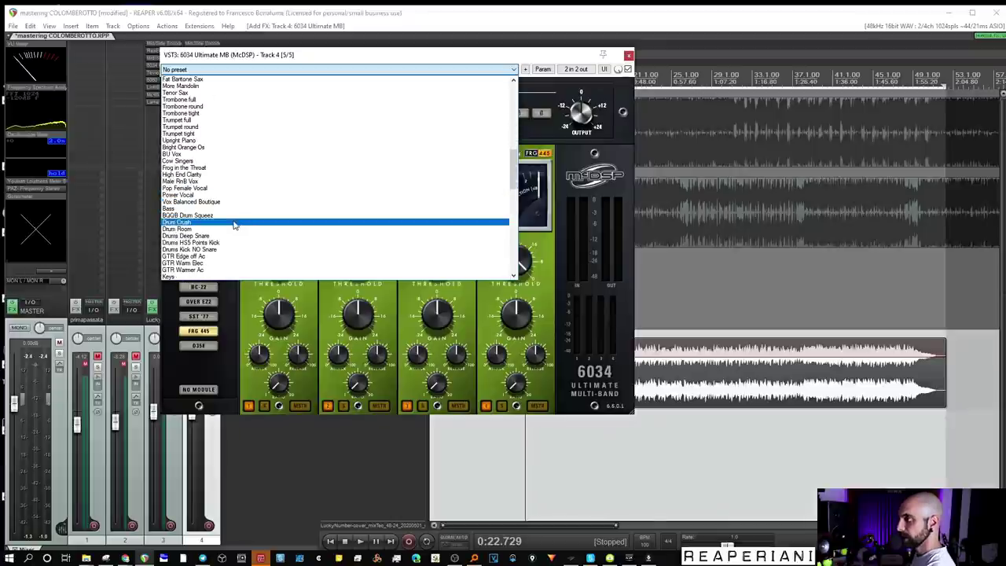
pyautogui.scroll(-12, 232, 226)
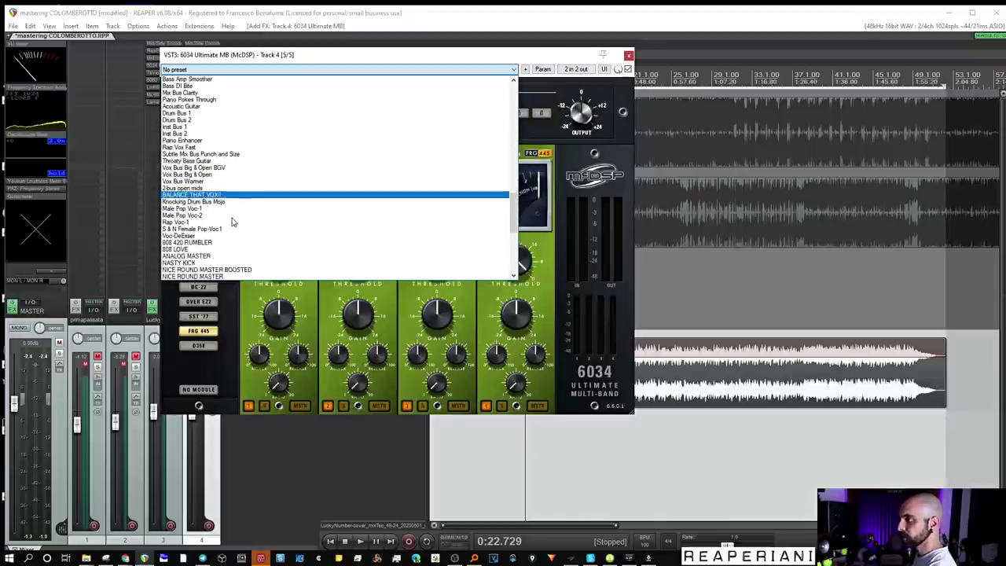
pyautogui.scroll(8, 233, 225)
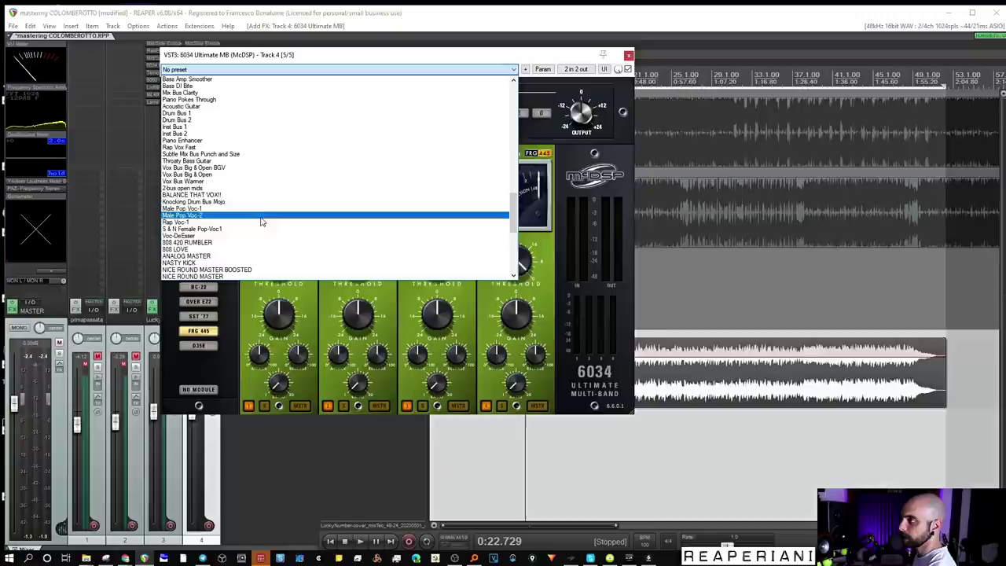
pyautogui.scroll(10, 269, 185)
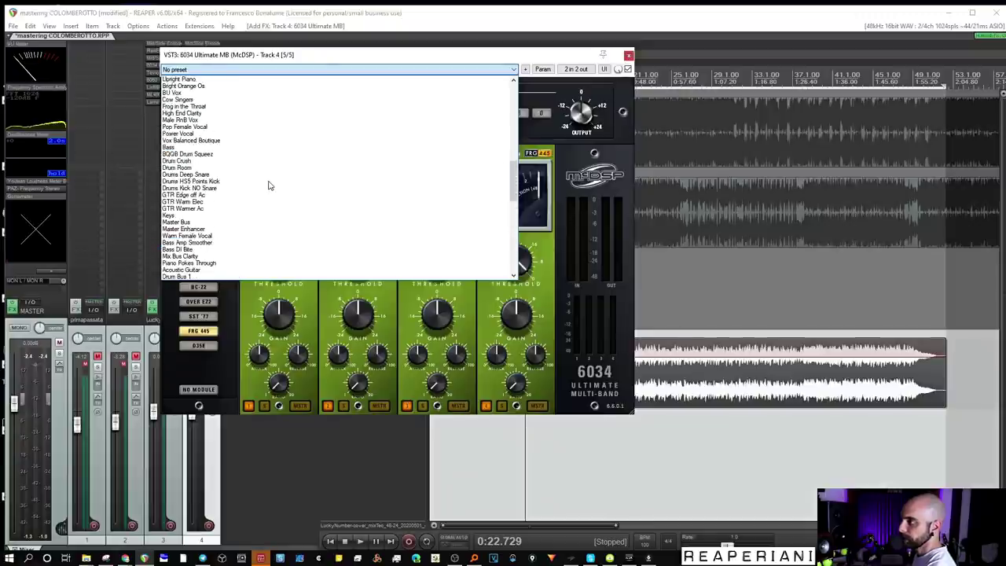
pyautogui.scroll(2, 269, 185)
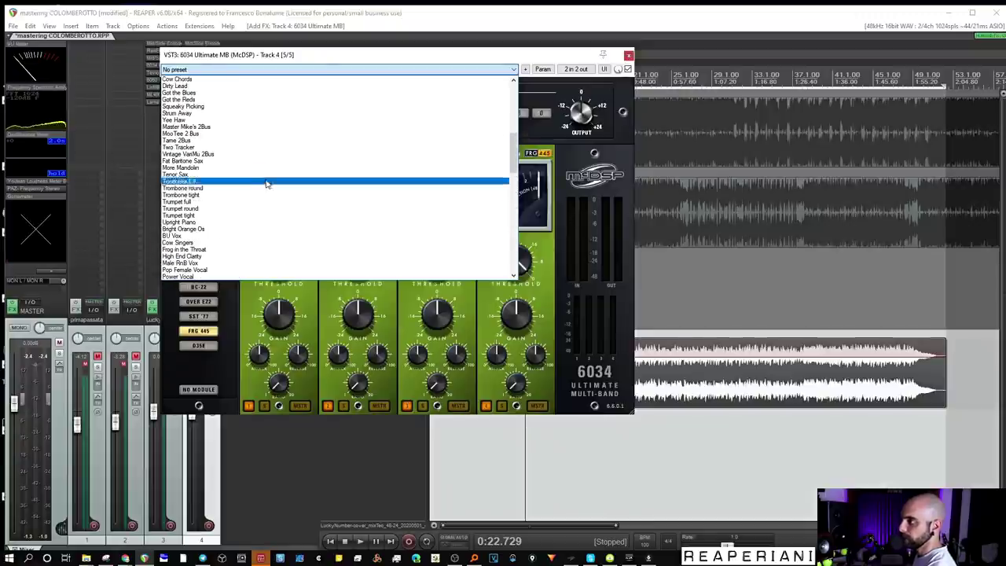
pyautogui.click(255, 126)
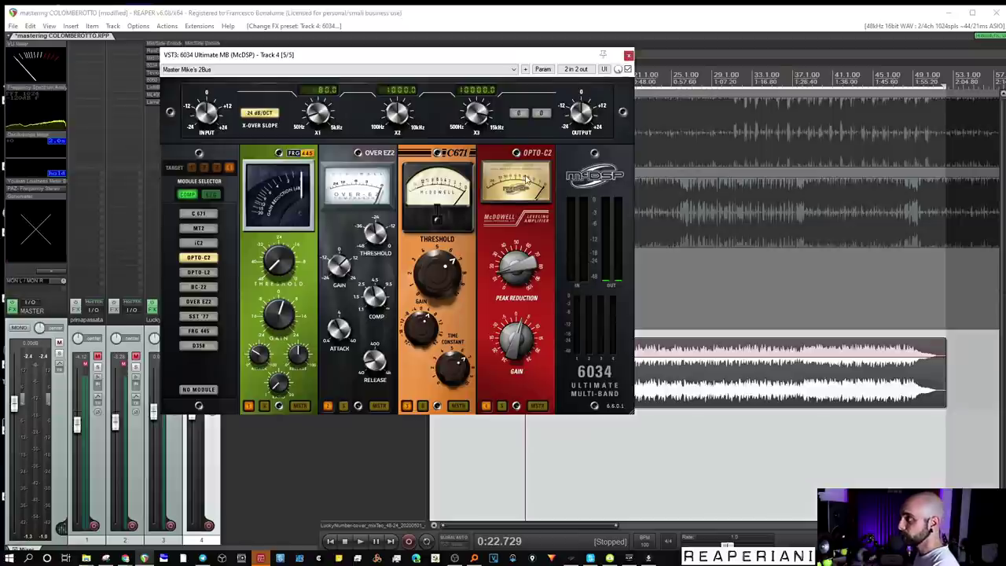
# Step: Play the mix from about 0:24 and arrange the 6034 Ultimate MB beside the master's PAZ Frequency analyzer
pyautogui.click(531, 439)
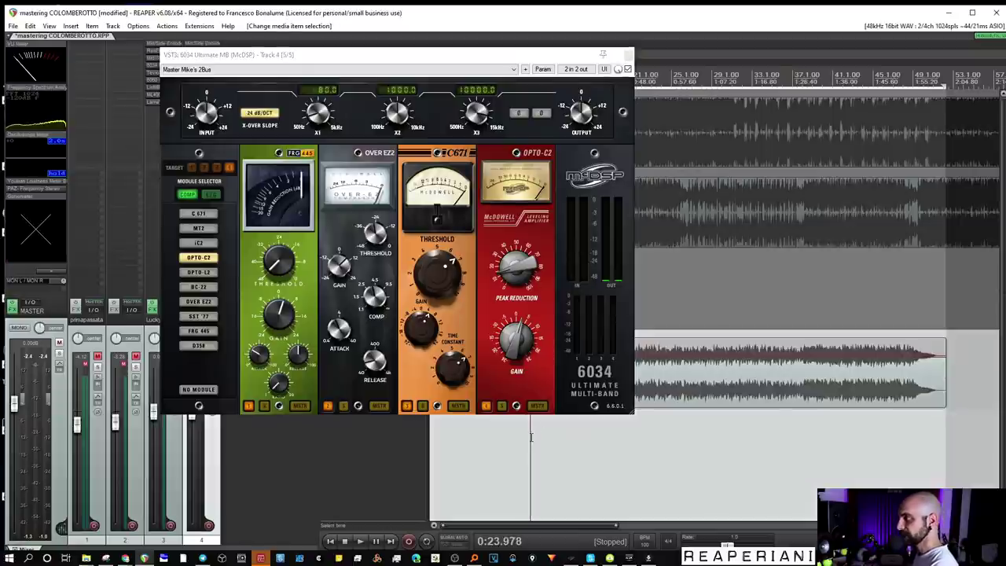
pyautogui.press('space')
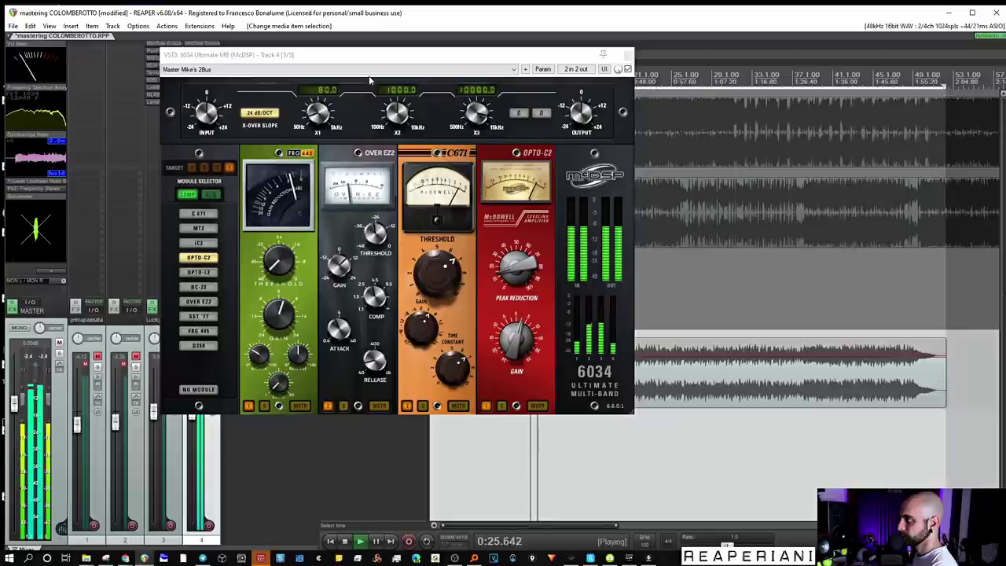
pyautogui.moveTo(386, 55); pyautogui.dragTo(464, 54)
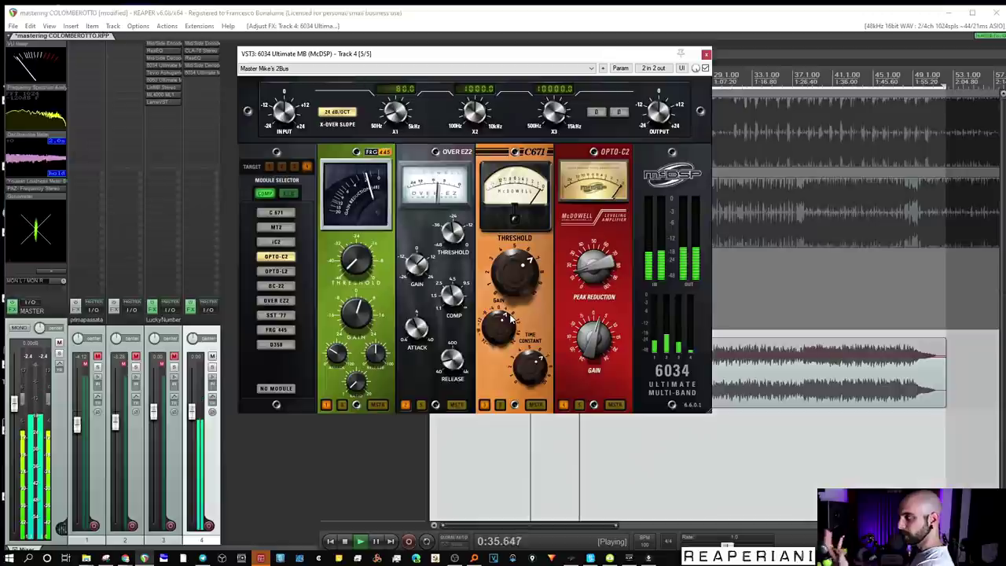
pyautogui.click(34, 189)
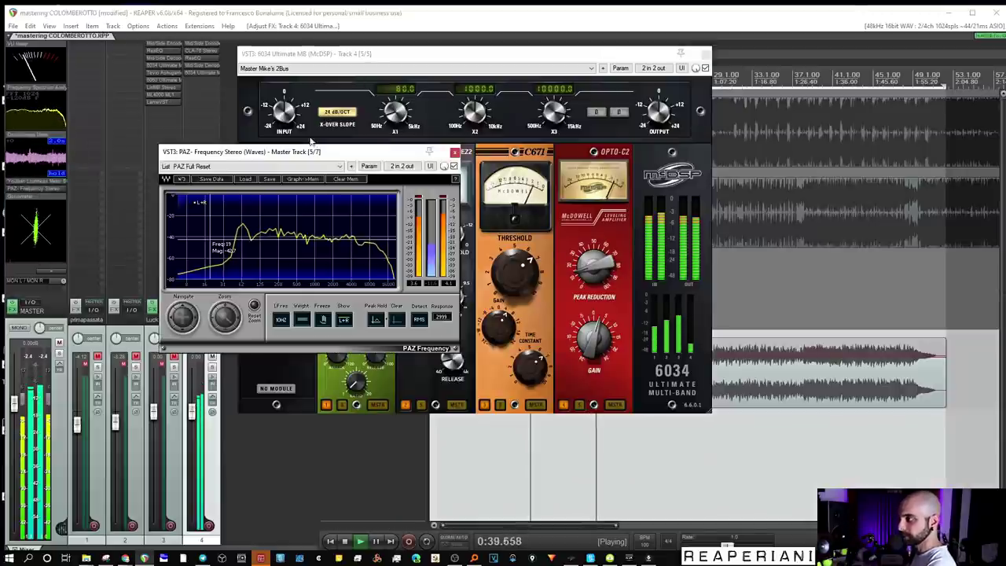
pyautogui.moveTo(310, 151); pyautogui.dragTo(216, 143)
pyautogui.moveTo(432, 56); pyautogui.dragTo(593, 75)
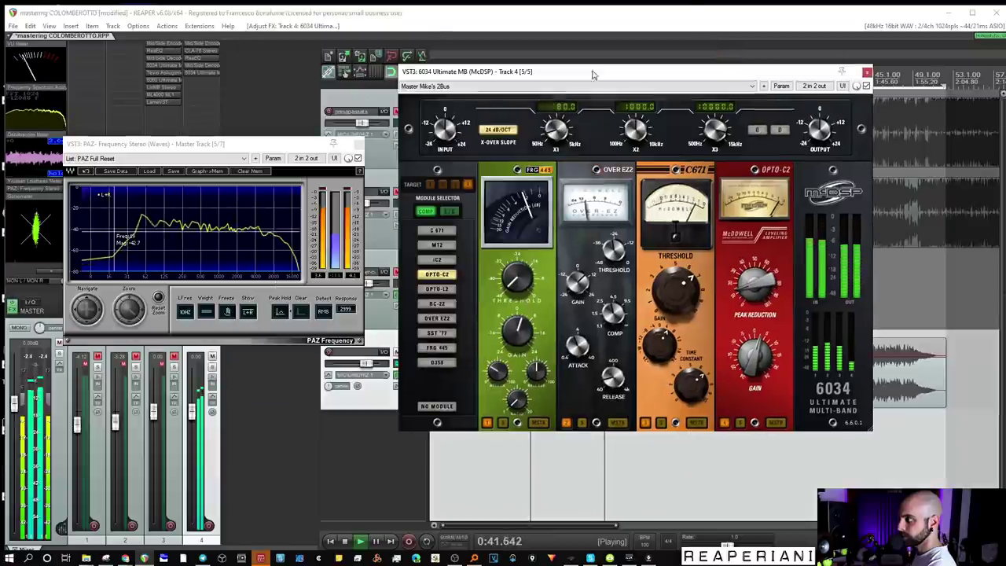
# Step: Raise the 6034's first-band gain and lower its X1 crossover to 60.7 while monitoring playback, and close both plug-in windows
pyautogui.moveTo(515, 339)
pyautogui.moveTo(515, 334); pyautogui.dragTo(513, 323)
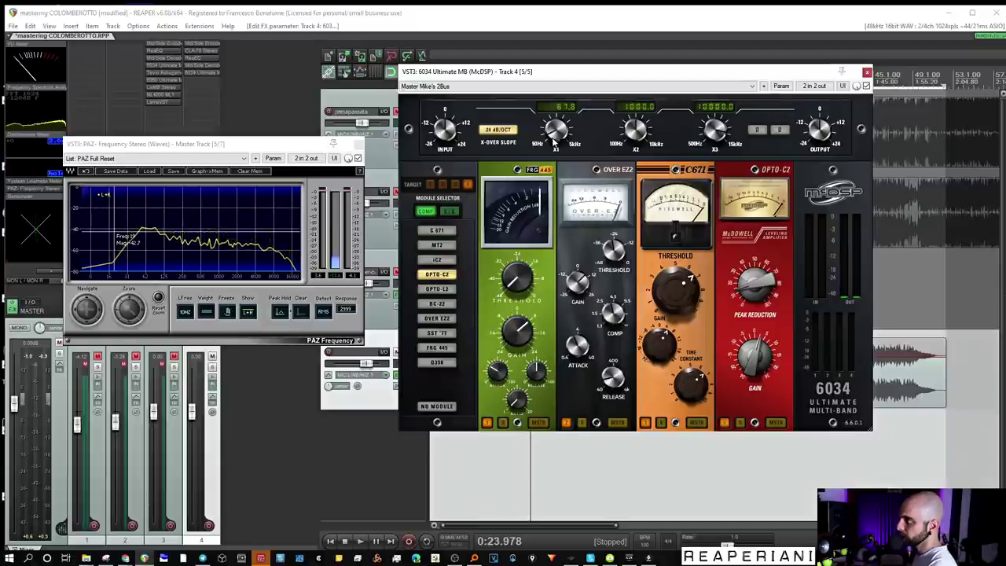
pyautogui.press('space')
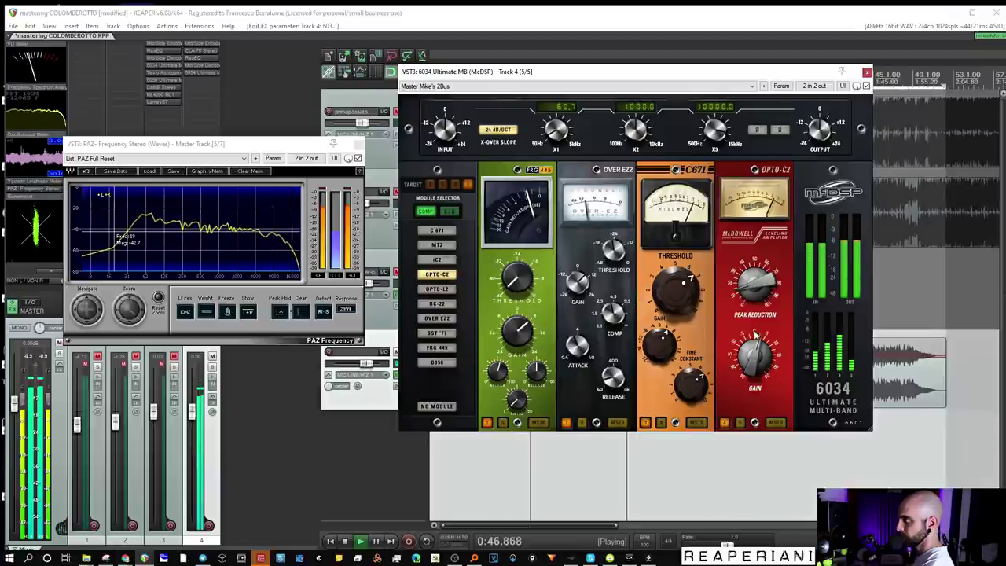
pyautogui.moveTo(752, 288)
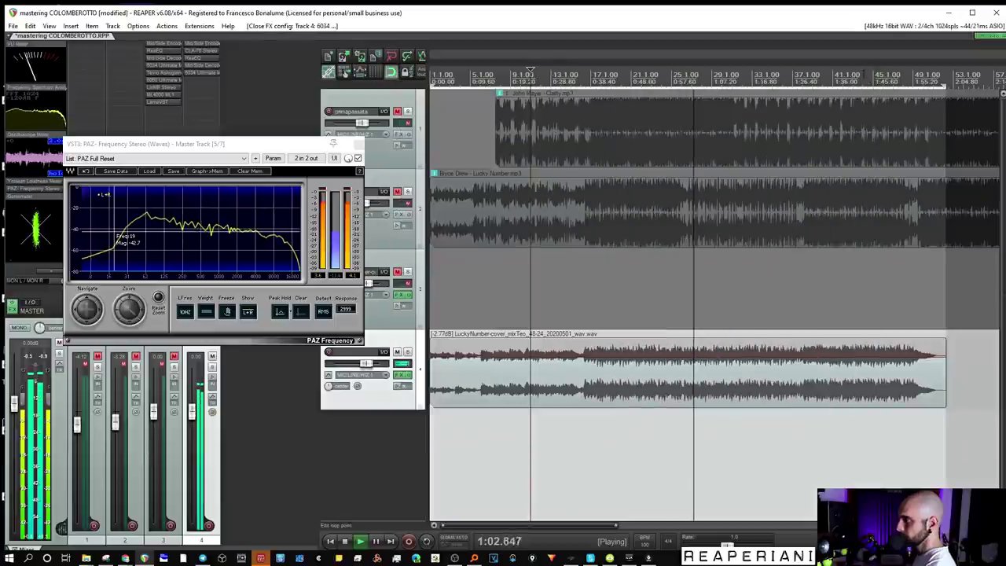
pyautogui.click(865, 73)
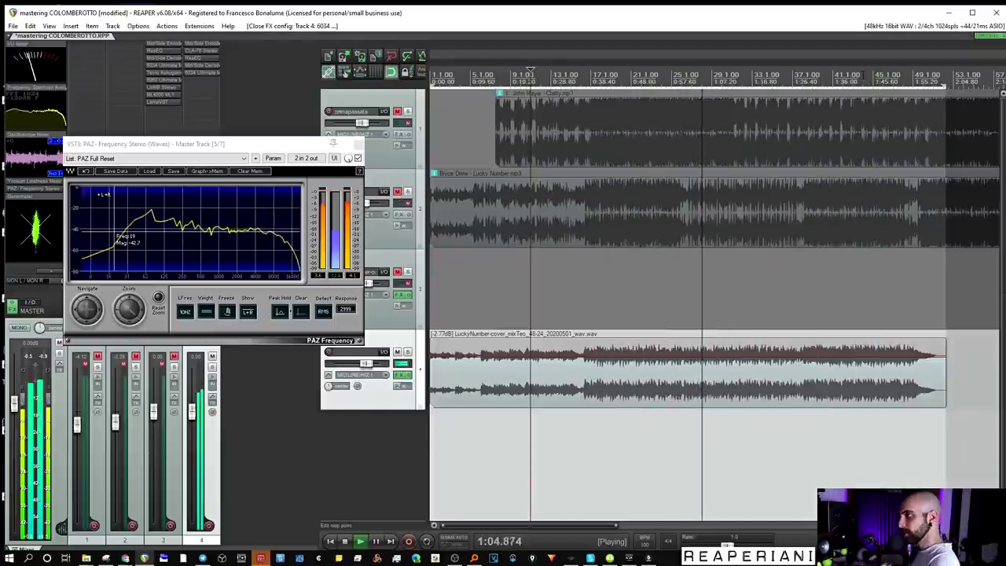
pyautogui.click(358, 145)
# Step: Insert the JS plug-in Tevio Ashugameenkia after the 6034 on track 4, and stop playback with its window moved clear of the mixer's edge
pyautogui.doubleClick(200, 78)
pyautogui.write('asl')
pyautogui.write('ashu')
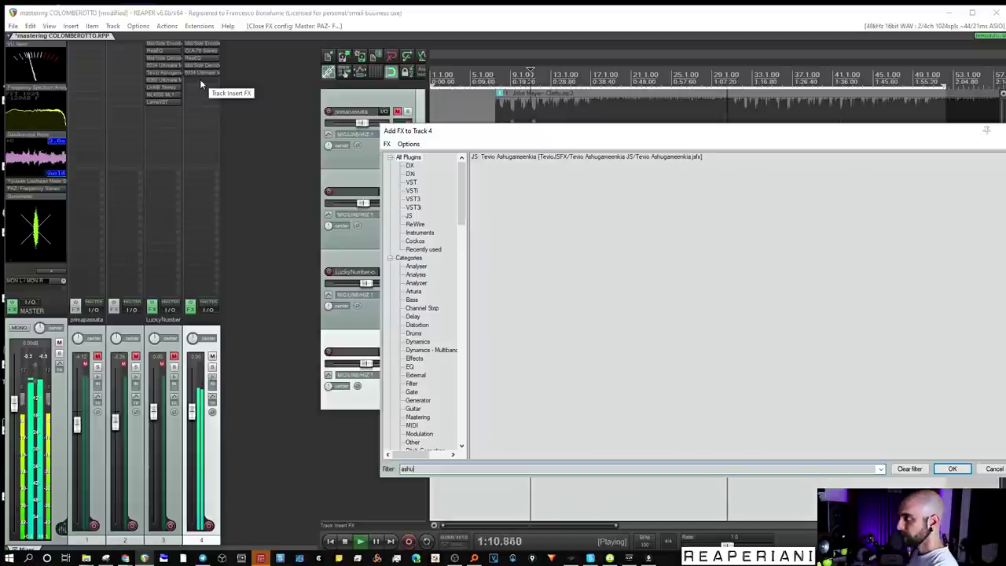
pyautogui.doubleClick(504, 159)
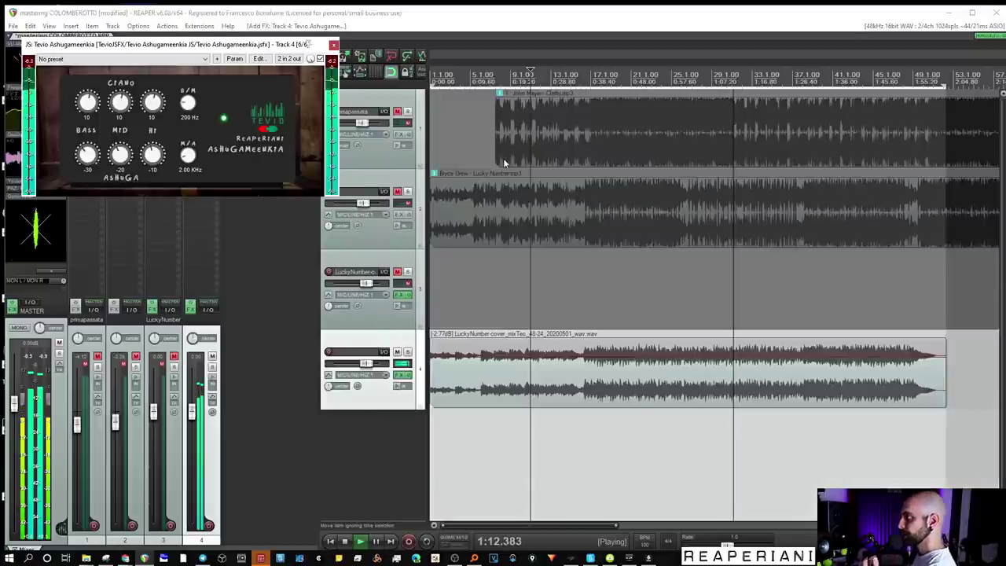
pyautogui.click(601, 385)
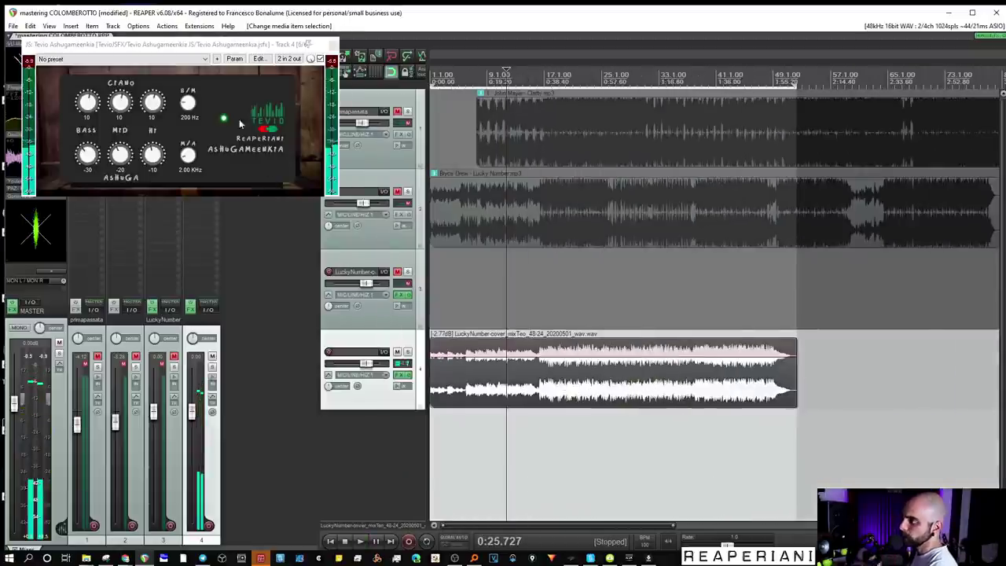
pyautogui.moveTo(220, 46); pyautogui.dragTo(378, 92)
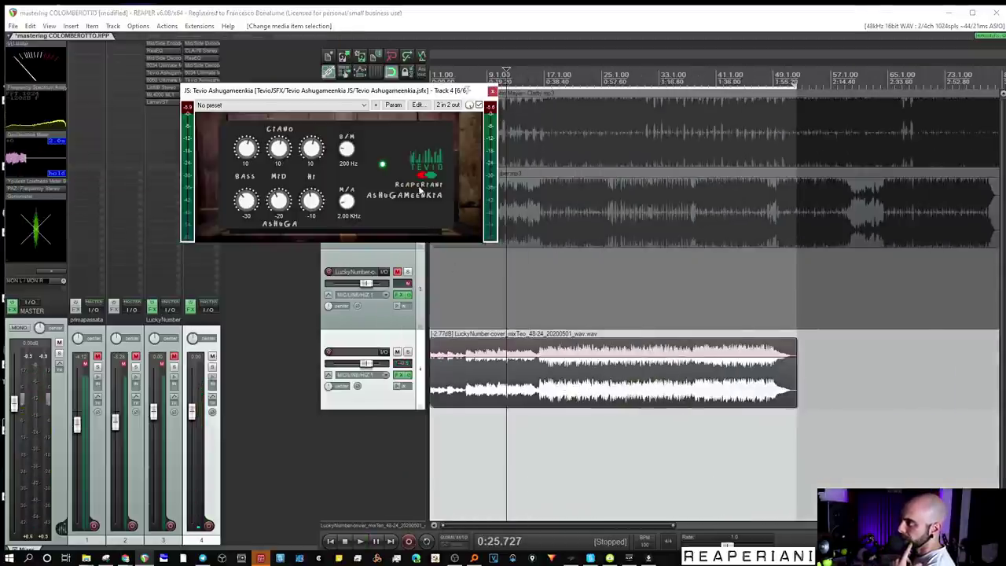
# Step: Place the edit cursor at about 0:11.5 on track 4's mix, where the intro gets louder
pyautogui.click(482, 382)
pyautogui.scroll(2, 482, 382)
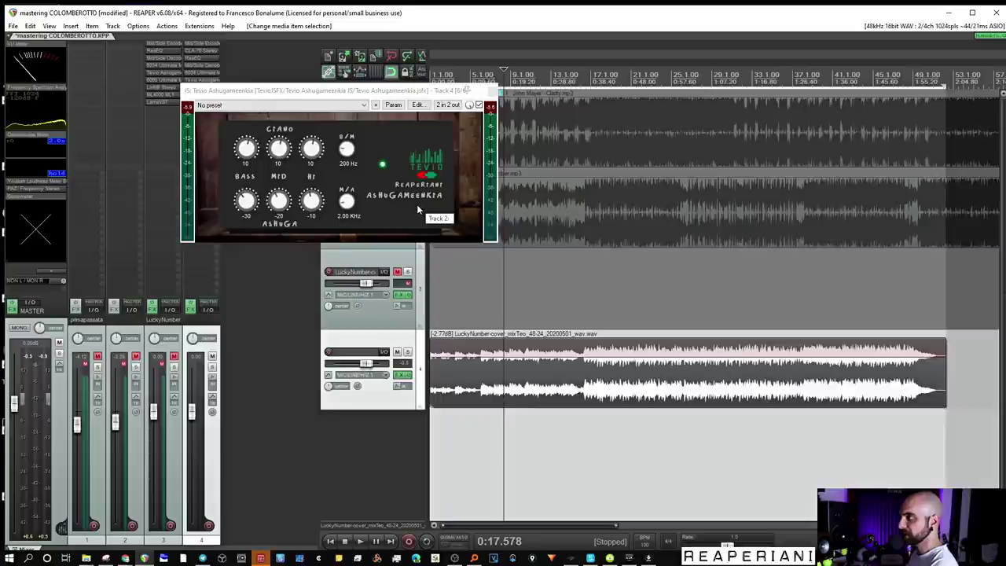
pyautogui.click(479, 388)
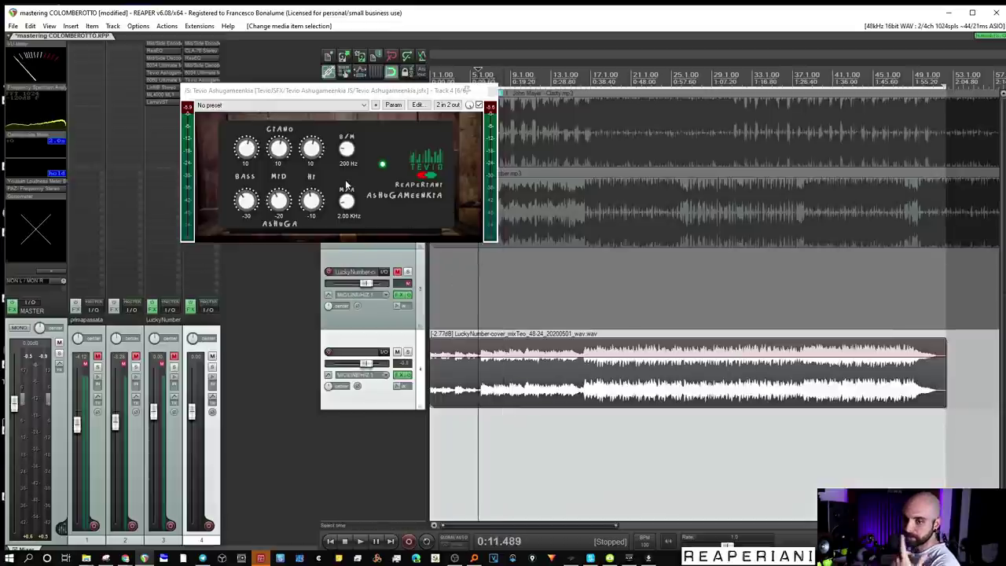
pyautogui.click(481, 378)
pyautogui.click(582, 388)
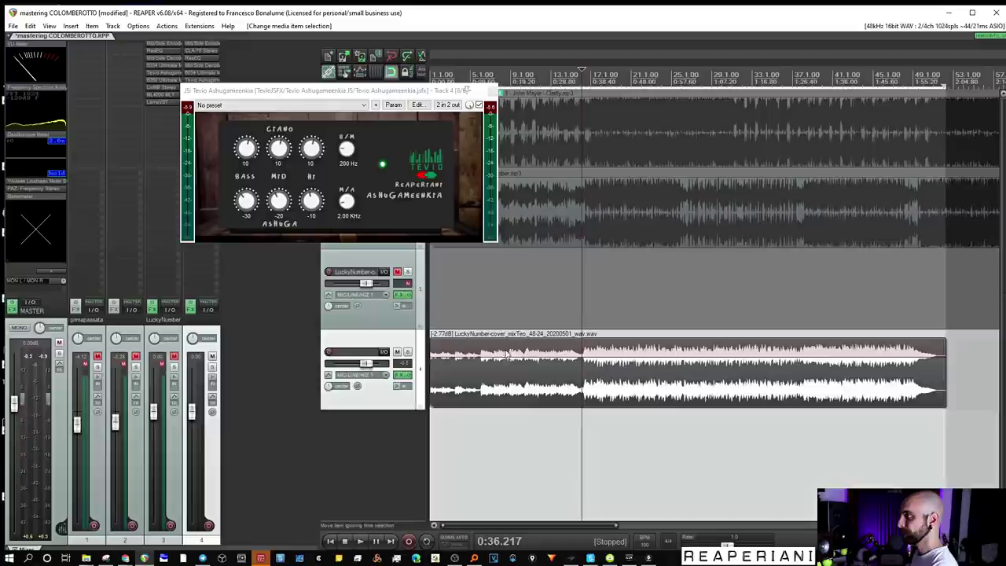
pyautogui.press('space')
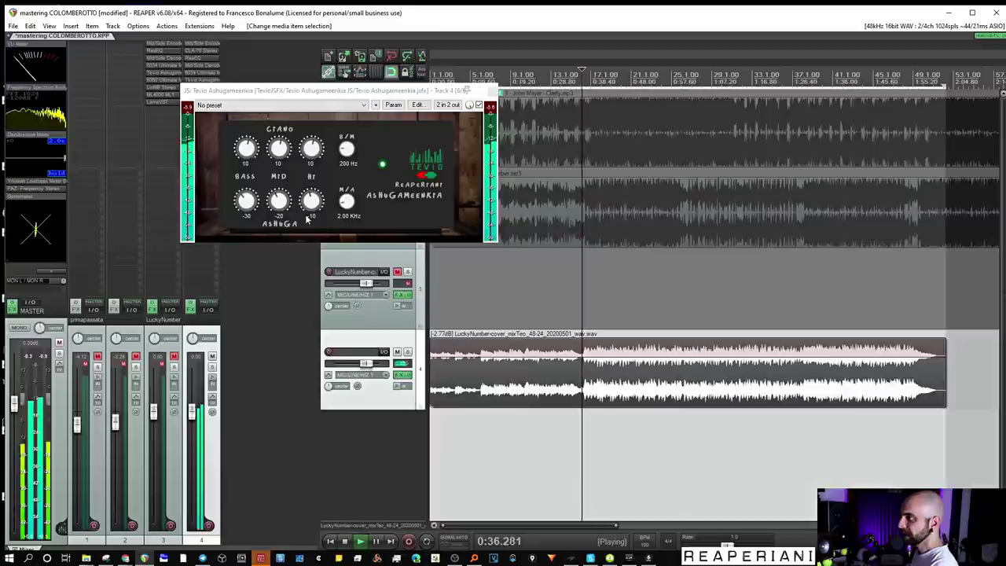
pyautogui.click(277, 151)
pyautogui.moveTo(277, 151); pyautogui.dragTo(276, 118)
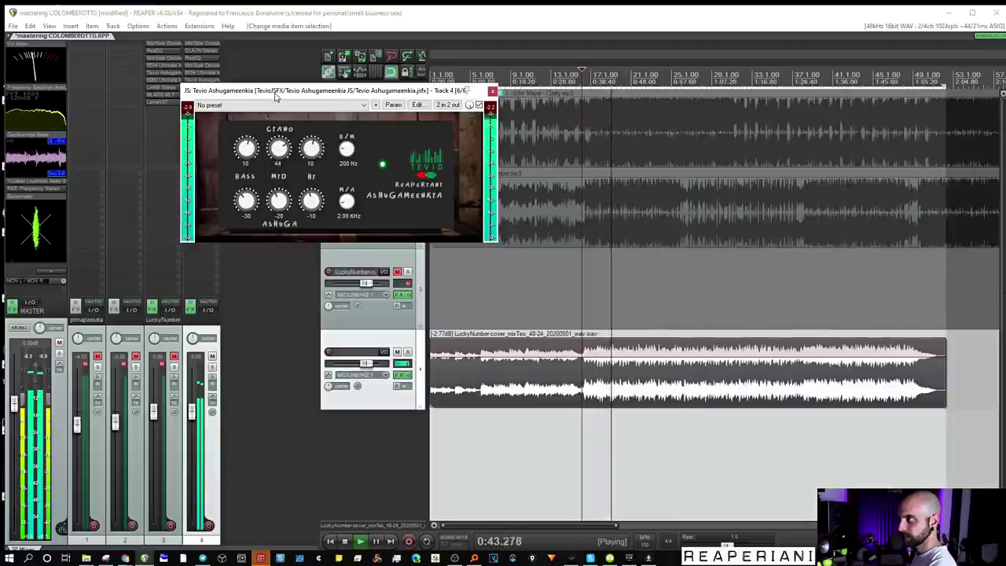
pyautogui.moveTo(255, 147); pyautogui.dragTo(256, 84)
pyautogui.moveTo(311, 148)
pyautogui.mouseDown()
pyautogui.moveTo(308, 82)
pyautogui.moveTo(311, 163)
pyautogui.mouseUp()
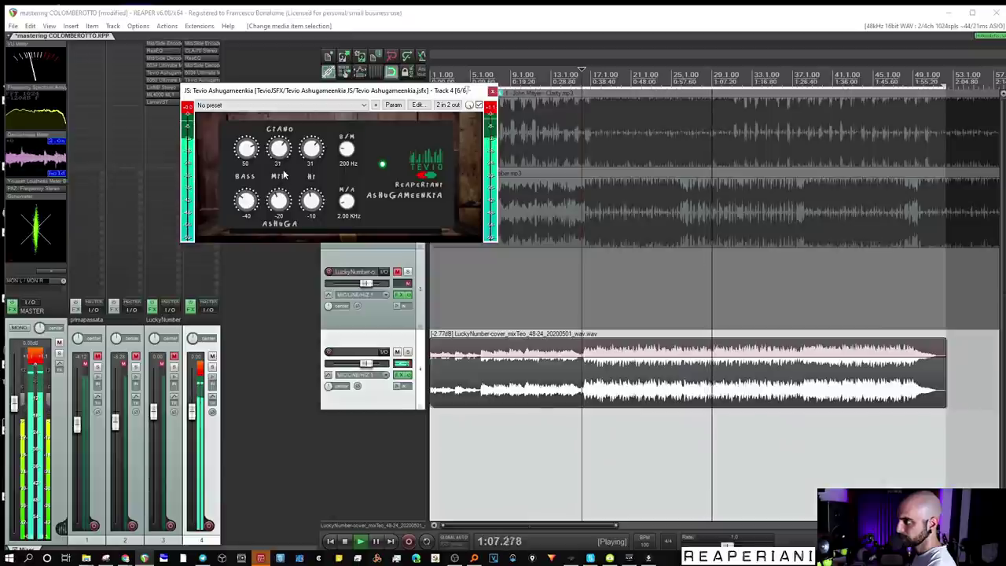
# Step: Set Tevio Ashugameenkia's Ashuga knobs to Bass -38, Mid -26 and Hi -15, compare against bypass, and close the plug-in with playback stopped
pyautogui.moveTo(312, 202); pyautogui.dragTo(247, 200)
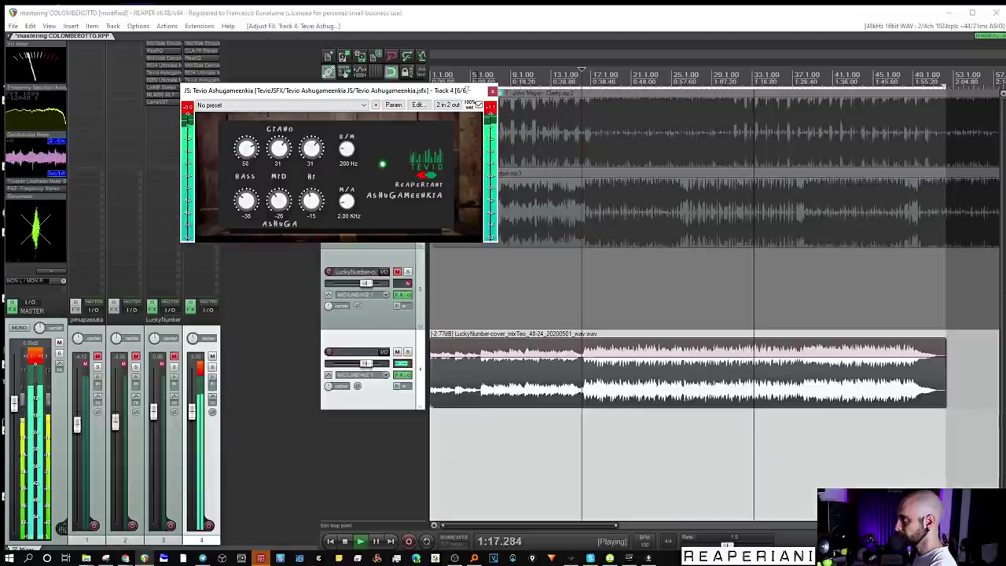
pyautogui.click(382, 164)
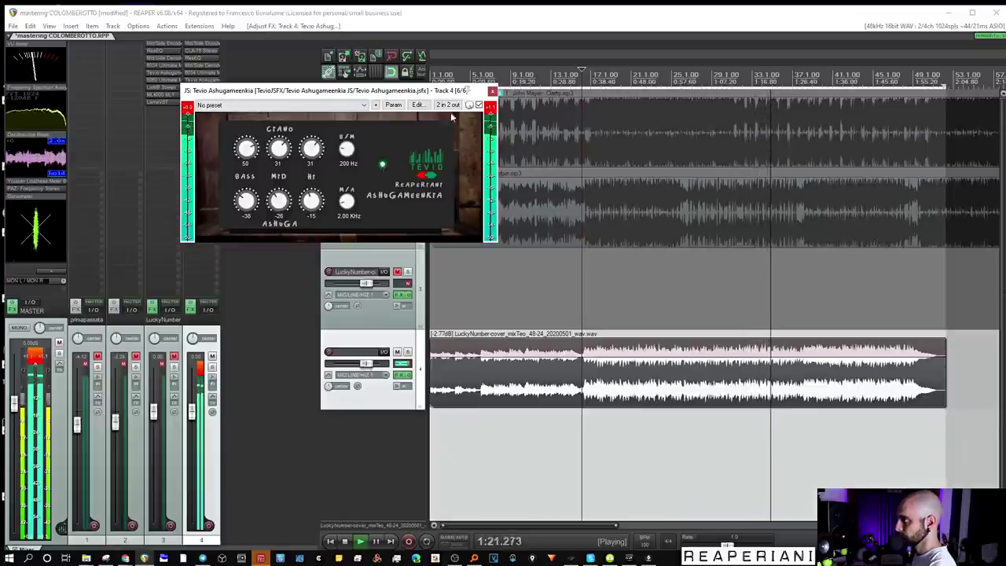
pyautogui.click(492, 91)
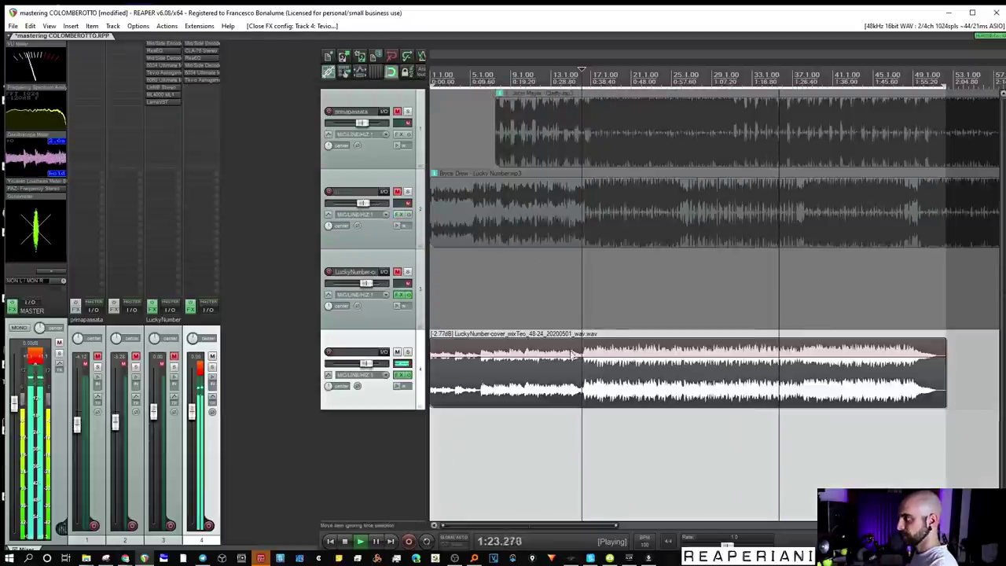
pyautogui.press('space')
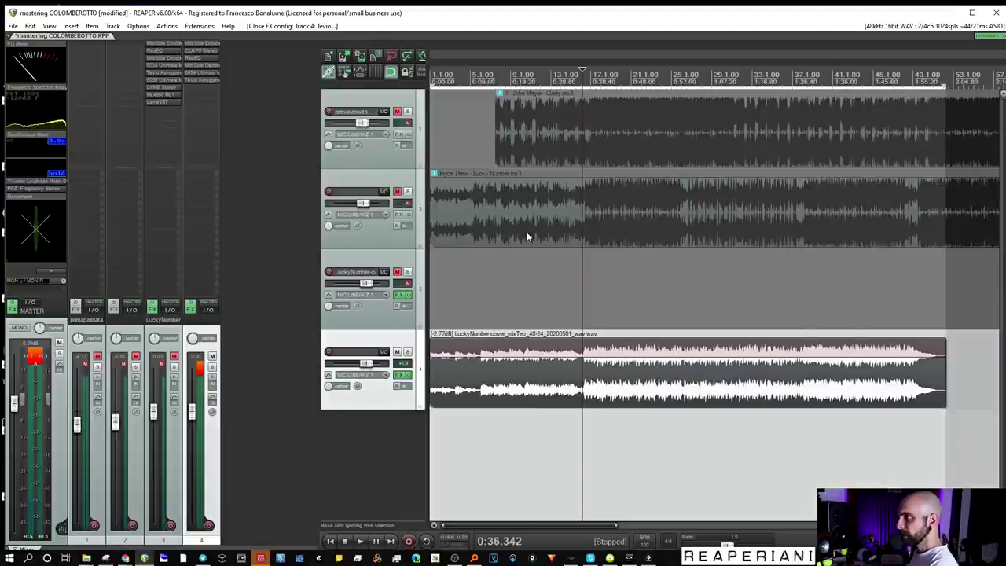
# Step: Copy LameVST from track 3 to the end of track 4's effects chain, check its 128 kbps stereo settings, and close its window
pyautogui.scroll(-3, 526, 233)
pyautogui.scroll(3, 524, 234)
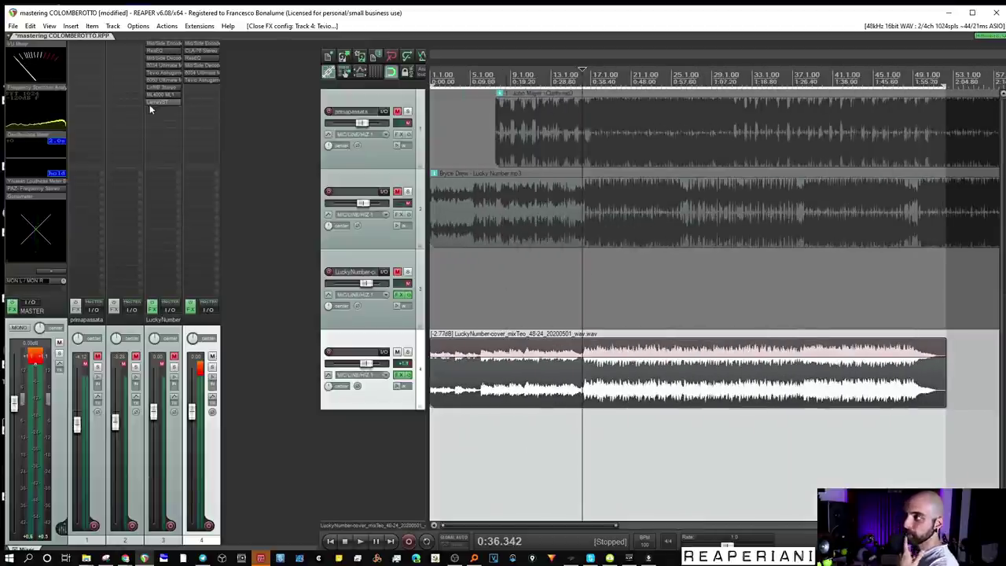
pyautogui.click(197, 90)
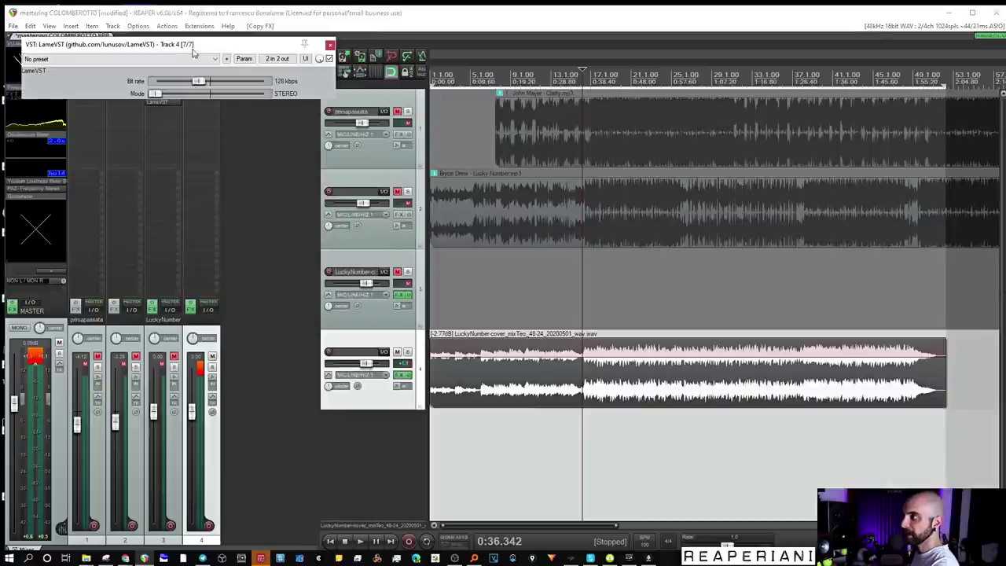
pyautogui.moveTo(207, 39); pyautogui.dragTo(298, 155)
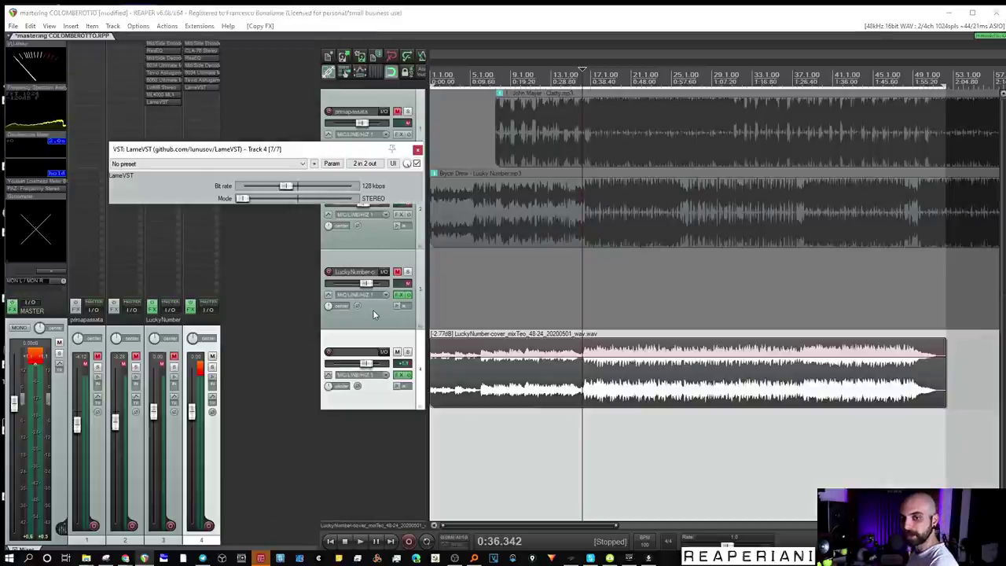
pyautogui.click(419, 151)
# Step: Examine the MP3 encoding and bit rate of track 2's Lucky Number reference in its source properties, and close the property windows
pyautogui.click(471, 194)
pyautogui.rightClick(472, 195)
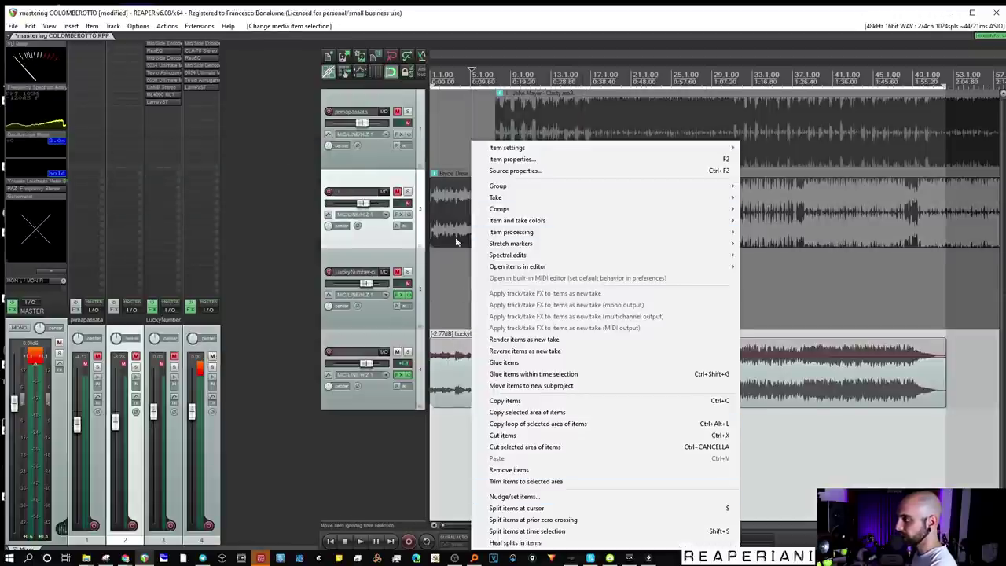
pyautogui.click(453, 225)
pyautogui.doubleClick(452, 226)
pyautogui.click(260, 486)
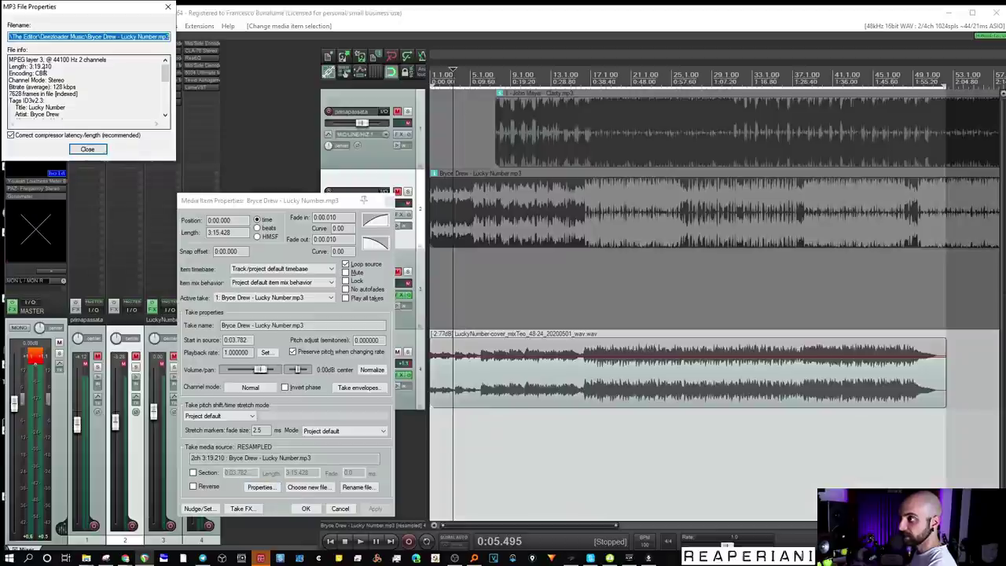
pyautogui.click(167, 7)
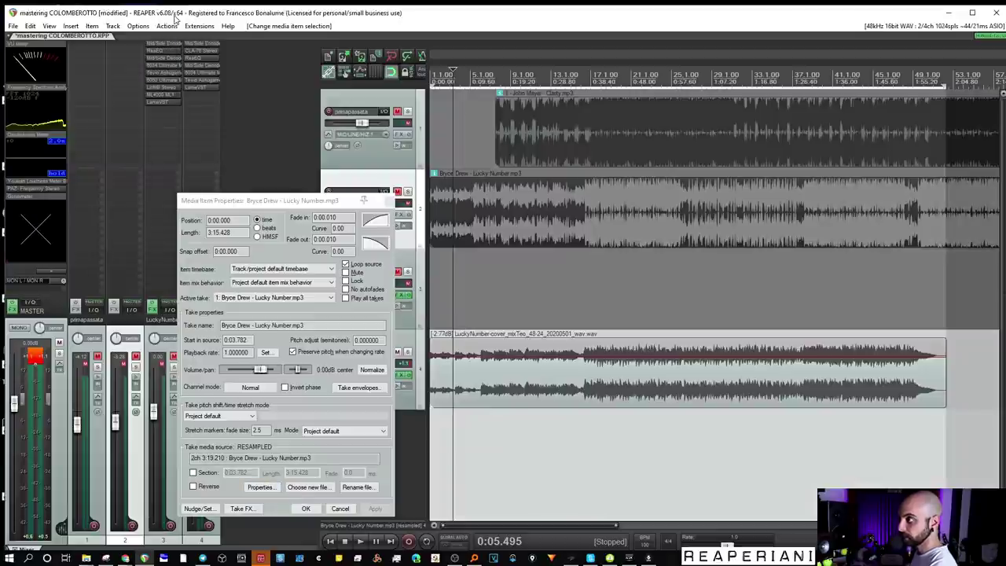
pyautogui.click(388, 202)
# Step: Play track 4's mix from about 0:23, toggle LameVST's bypass to hear its effect, and compare with track 2 in solo
pyautogui.click(528, 388)
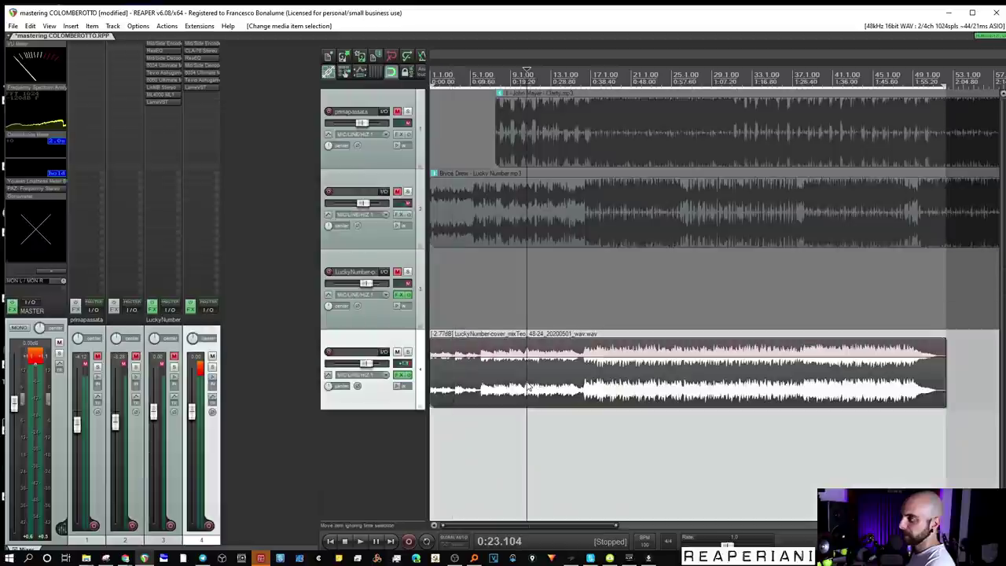
pyautogui.press('space')
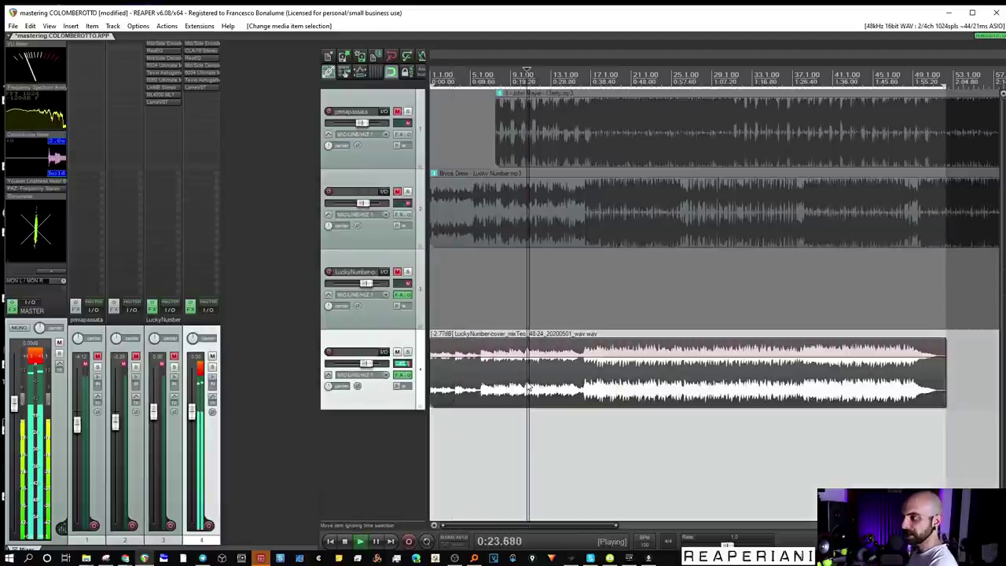
pyautogui.keyDown('shift'); pyautogui.click(194, 86); pyautogui.keyUp('shift')
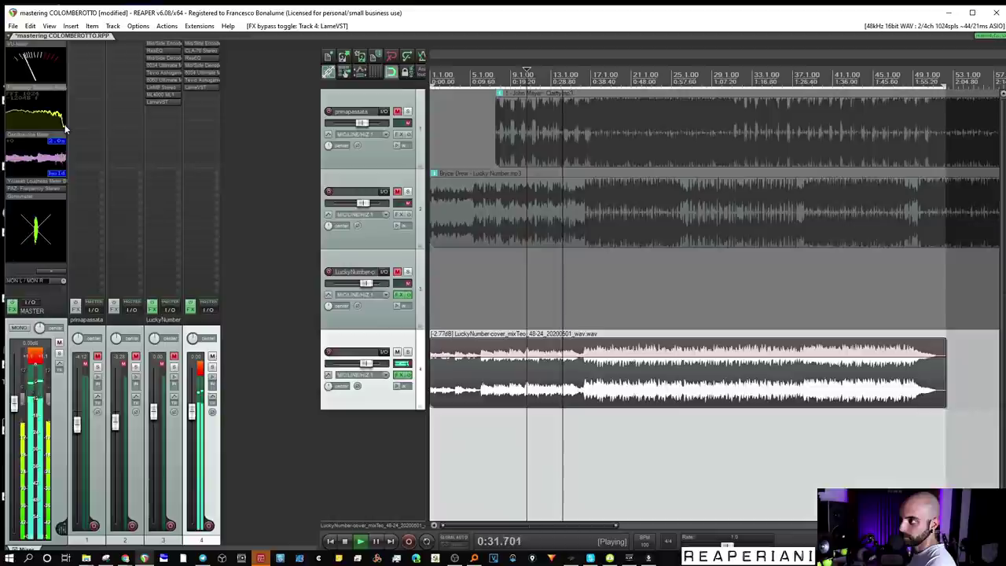
pyautogui.click(408, 192)
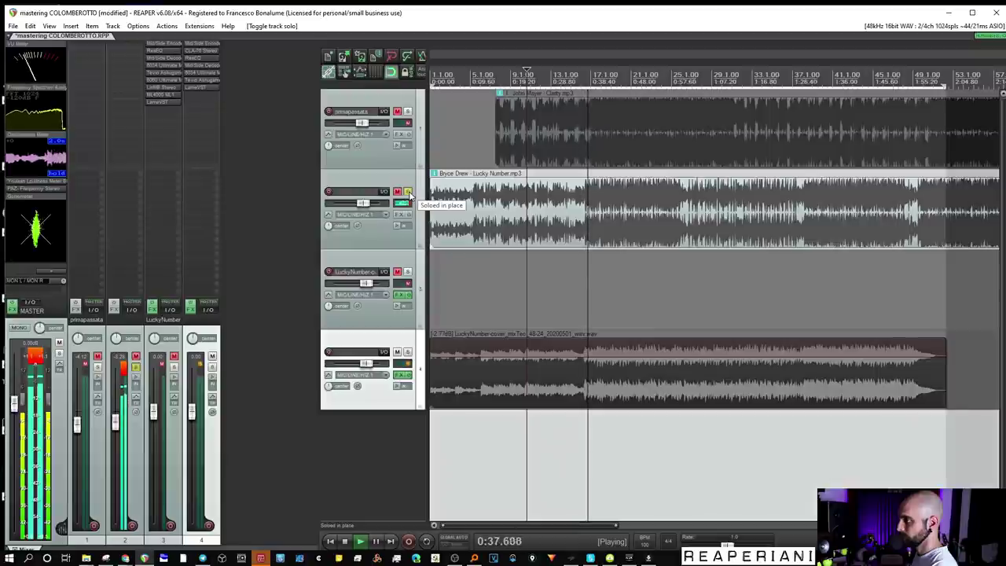
pyautogui.click(409, 193)
# Step: Raise track 4's volume slightly and increase the gains of the C671 and OPTO-C2 bands in its 6034 Ultimate MB
pyautogui.moveTo(191, 409); pyautogui.dragTo(192, 413)
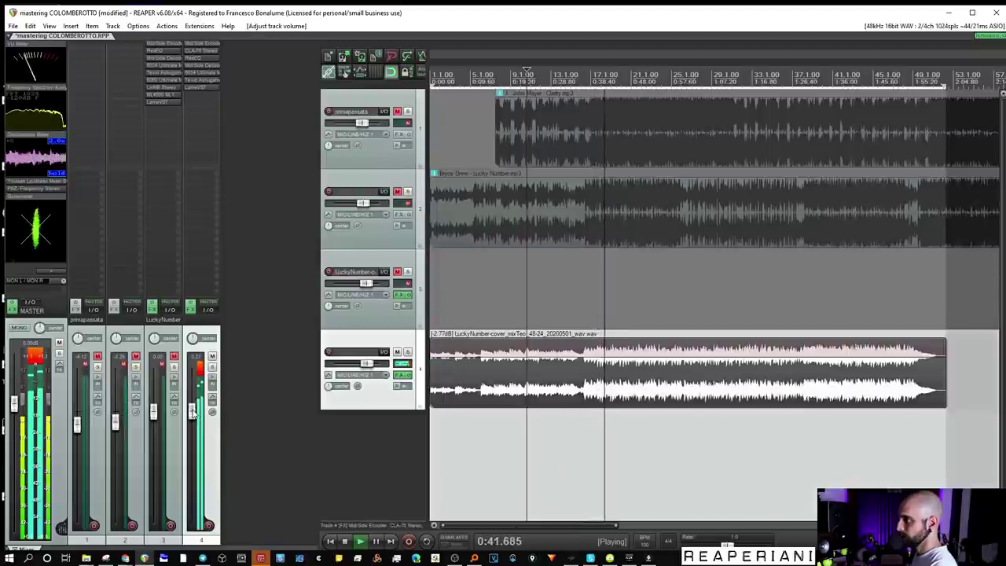
pyautogui.click(200, 74)
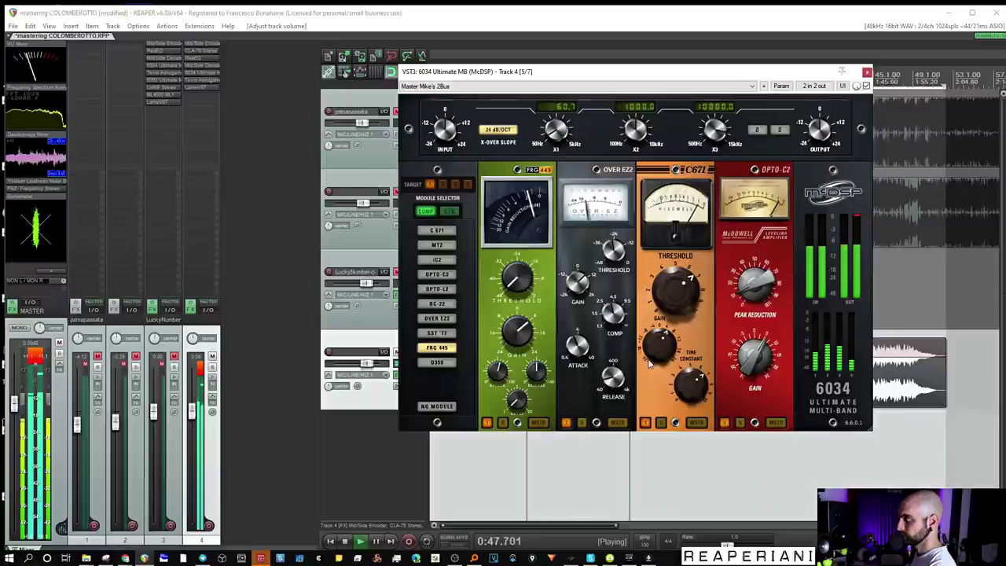
pyautogui.moveTo(654, 357); pyautogui.dragTo(653, 353)
pyautogui.moveTo(755, 370); pyautogui.dragTo(756, 365)
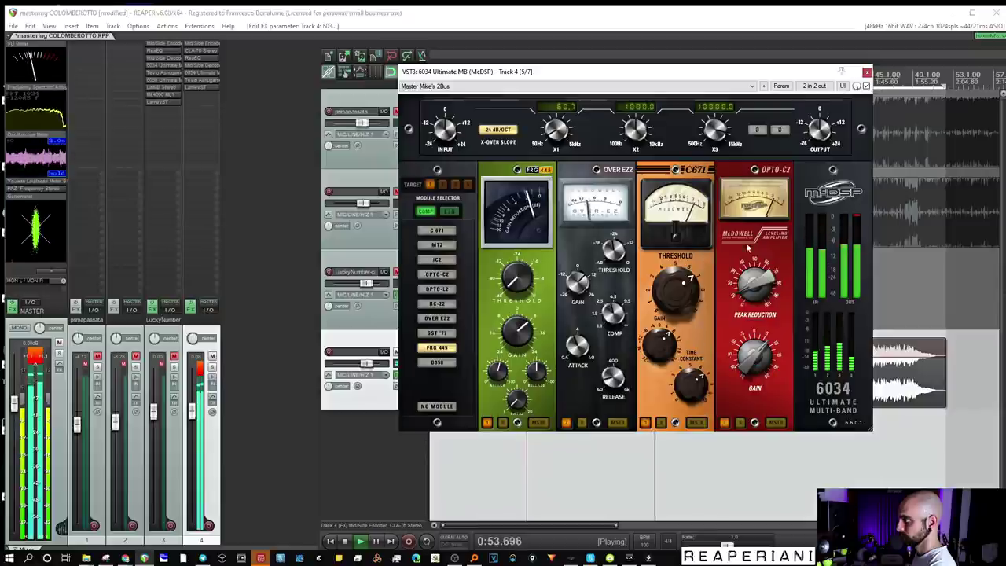
pyautogui.click(867, 73)
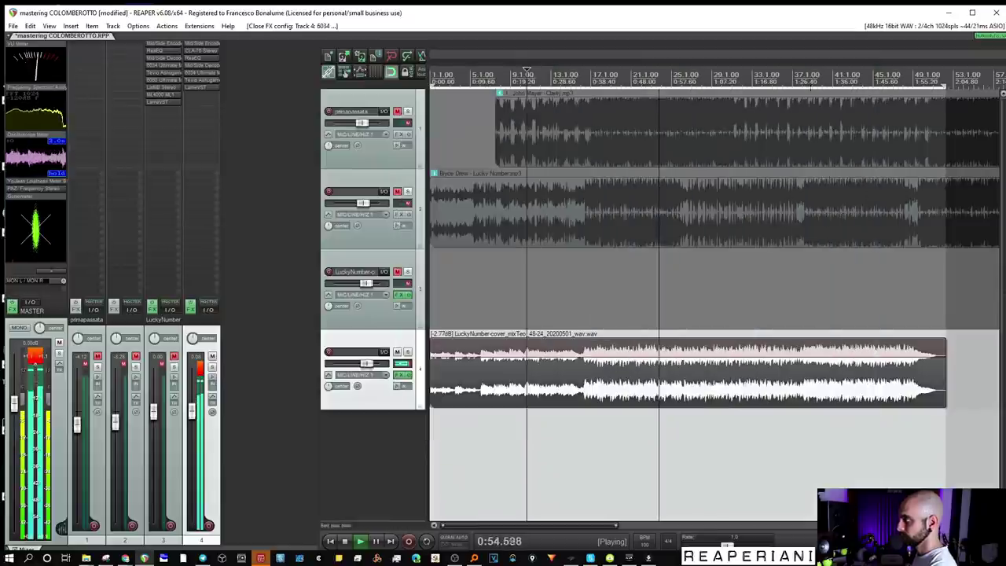
# Step: Compare the mix with the references by briefly soloing tracks 2 and 1 in turn during playback
pyautogui.click(135, 367)
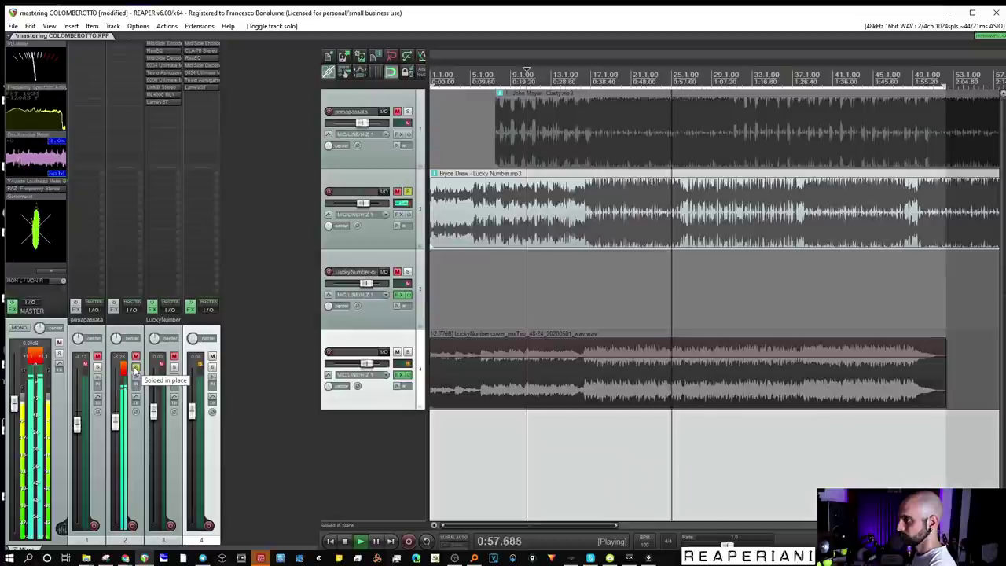
pyautogui.click(135, 367)
pyautogui.click(99, 367)
pyautogui.click(99, 367)
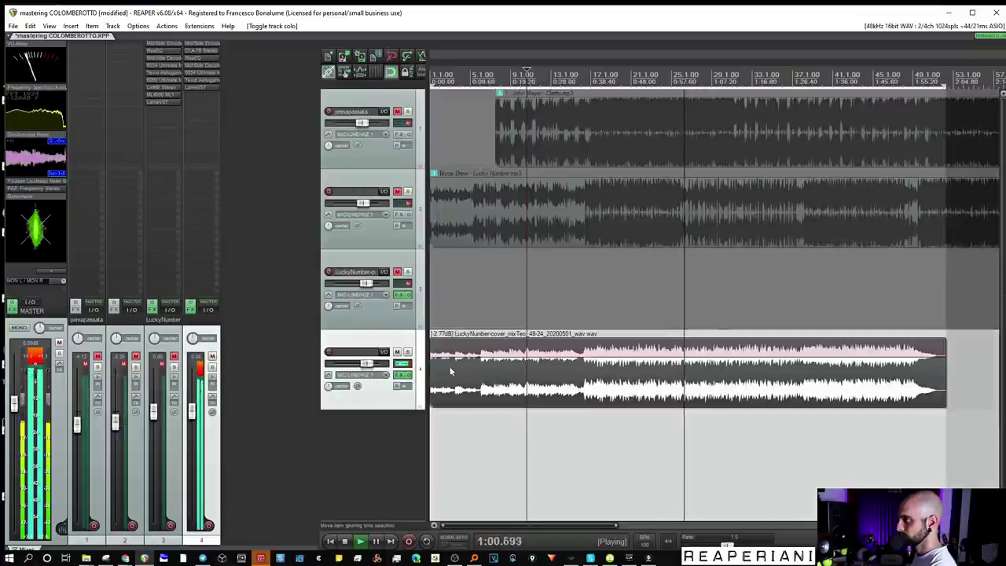
pyautogui.click(135, 367)
pyautogui.click(135, 367)
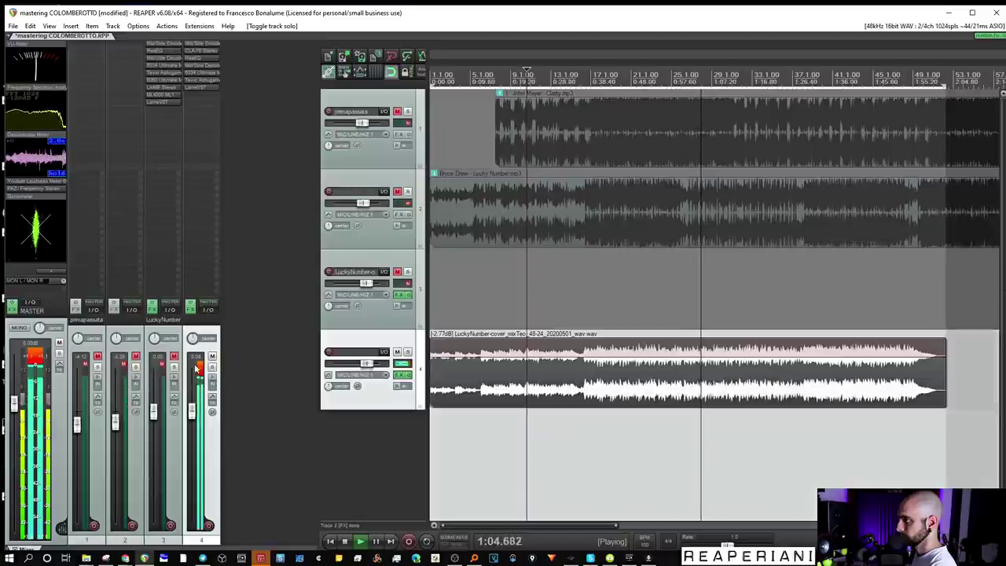
# Step: Set the output gain of track 4's ReaEQ to -4.8, close it, and check the master output in mono
pyautogui.click(197, 57)
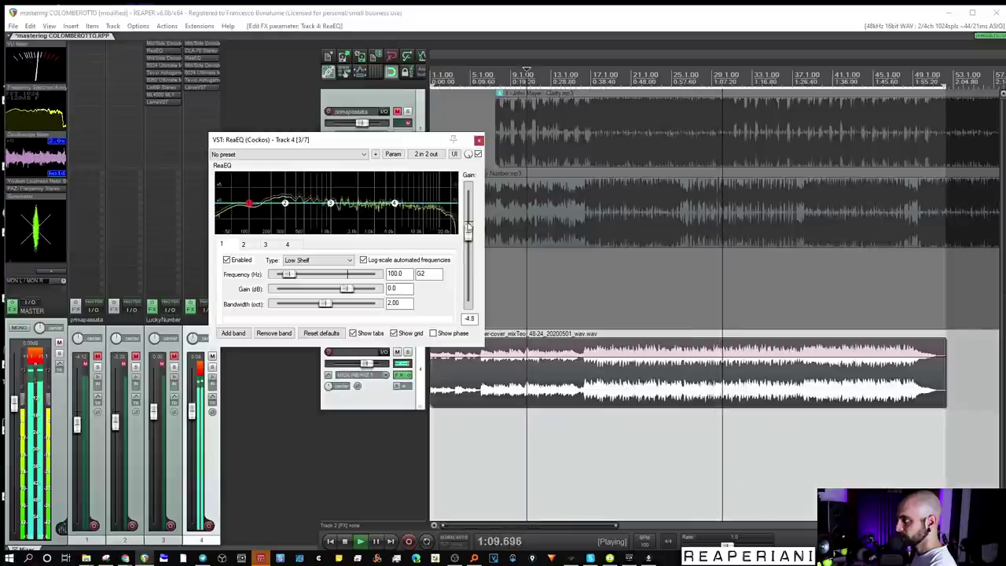
pyautogui.click(479, 140)
pyautogui.click(19, 329)
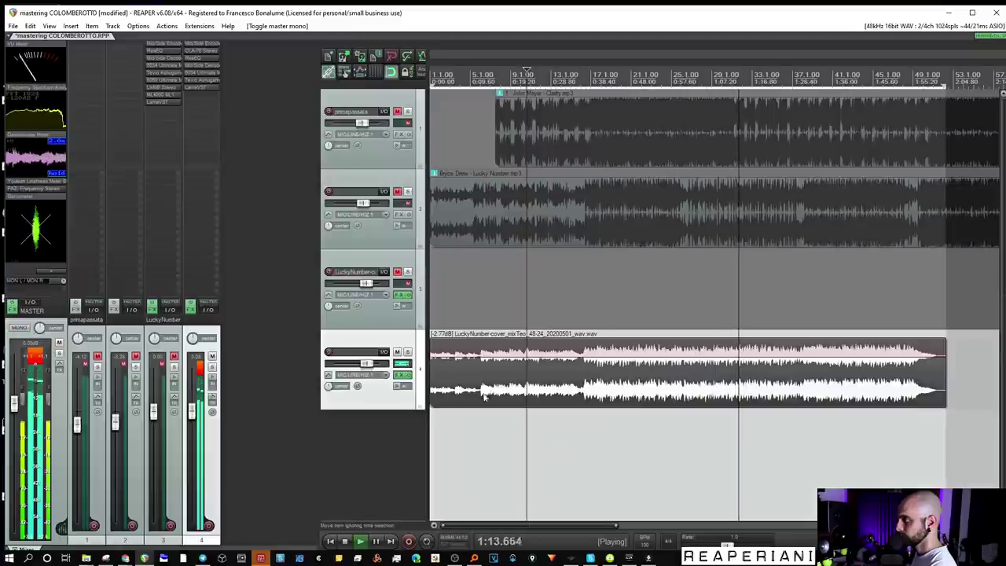
# Step: Solo the track 2 and track 1 references against the mix once more, and stop playback with the edit cursor at about 0:36.8
pyautogui.click(407, 191)
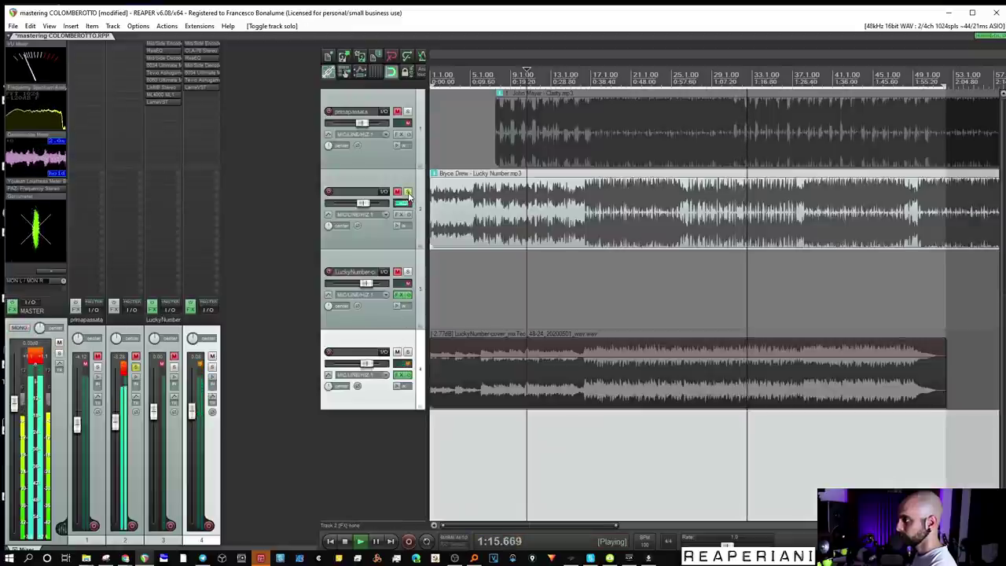
pyautogui.keyDown('ctrl'); pyautogui.click(407, 112); pyautogui.keyUp('ctrl')
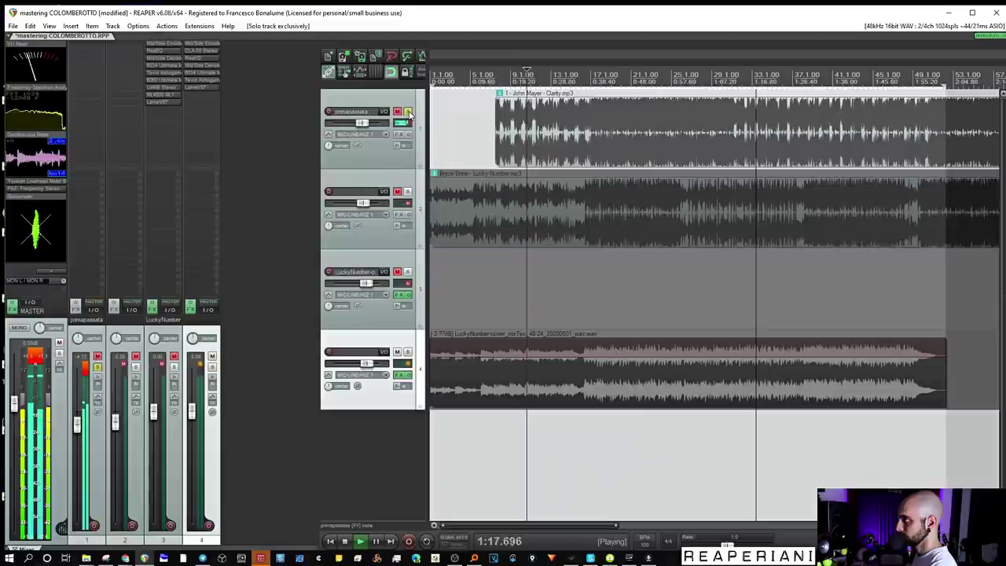
pyautogui.click(409, 113)
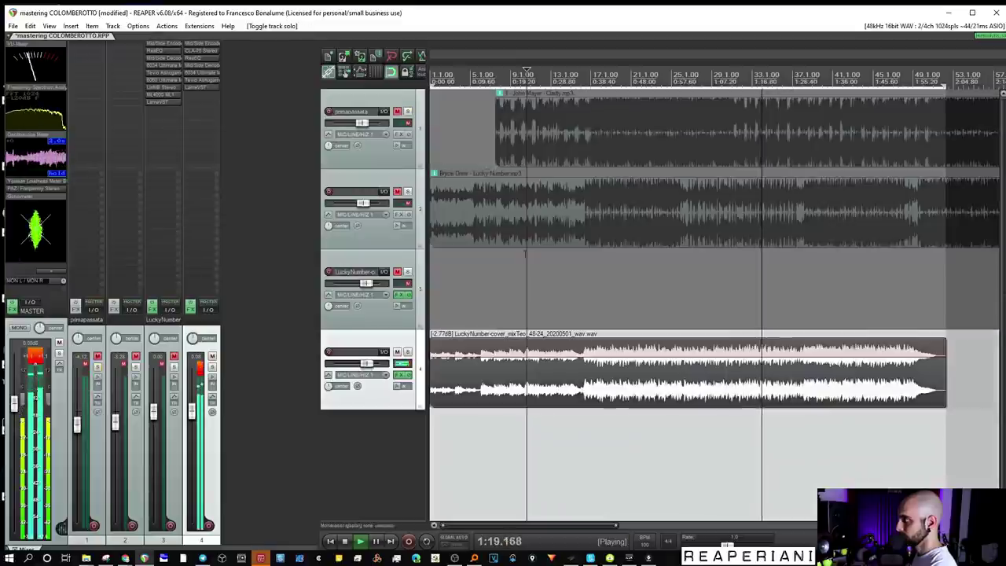
pyautogui.click(585, 389)
pyautogui.press('space')
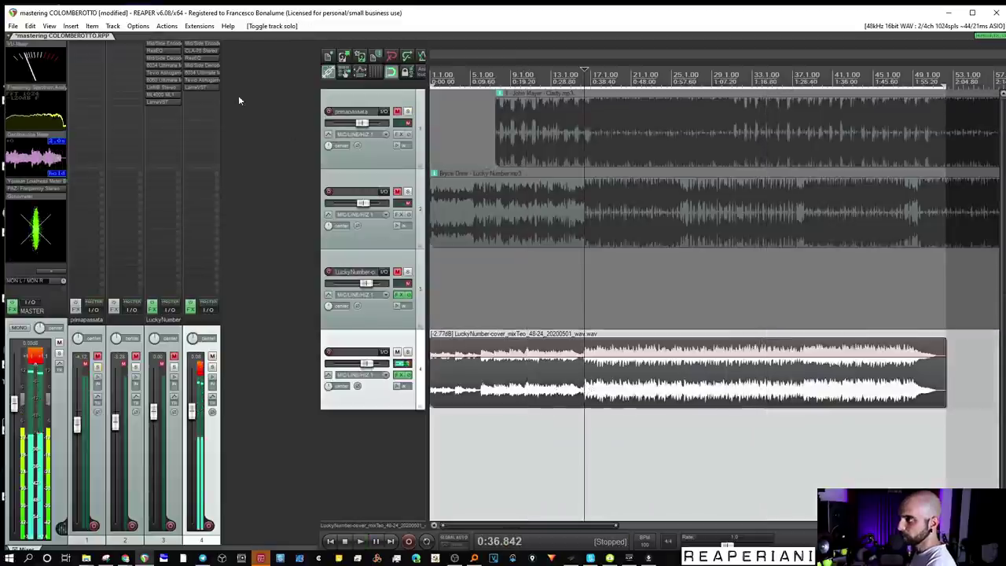
# Step: Play the mix from about 0:12 and audition the Over EZ2 band of track 4's 6034 Ultimate MB in solo
pyautogui.click(481, 387)
pyautogui.press('space')
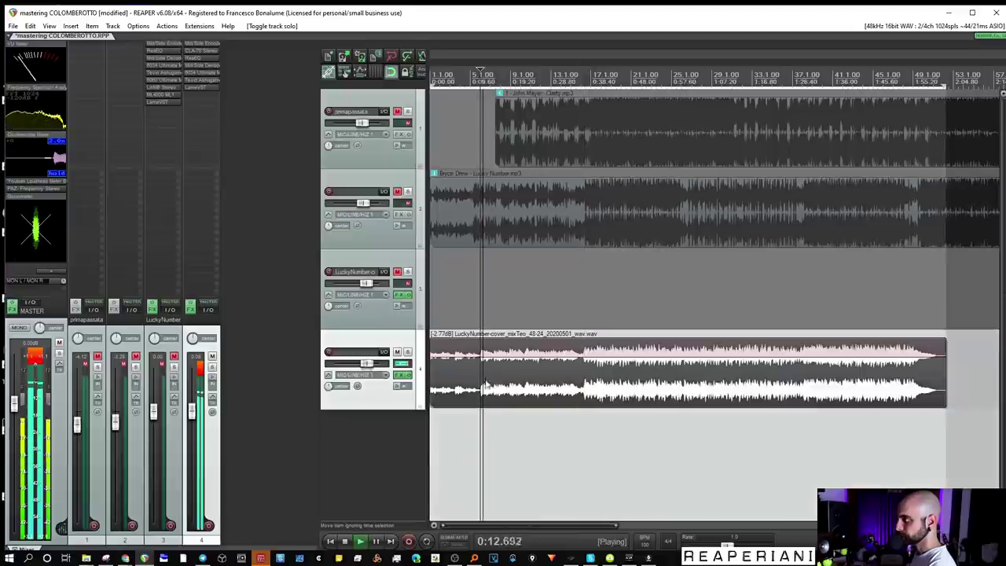
pyautogui.scroll(-2, 601, 385)
pyautogui.scroll(2, 601, 385)
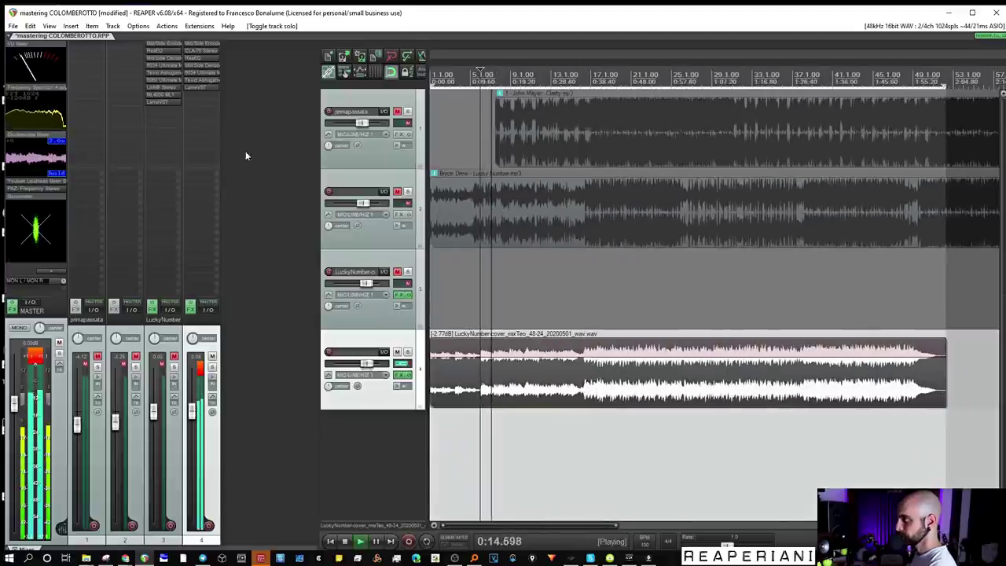
pyautogui.click(193, 72)
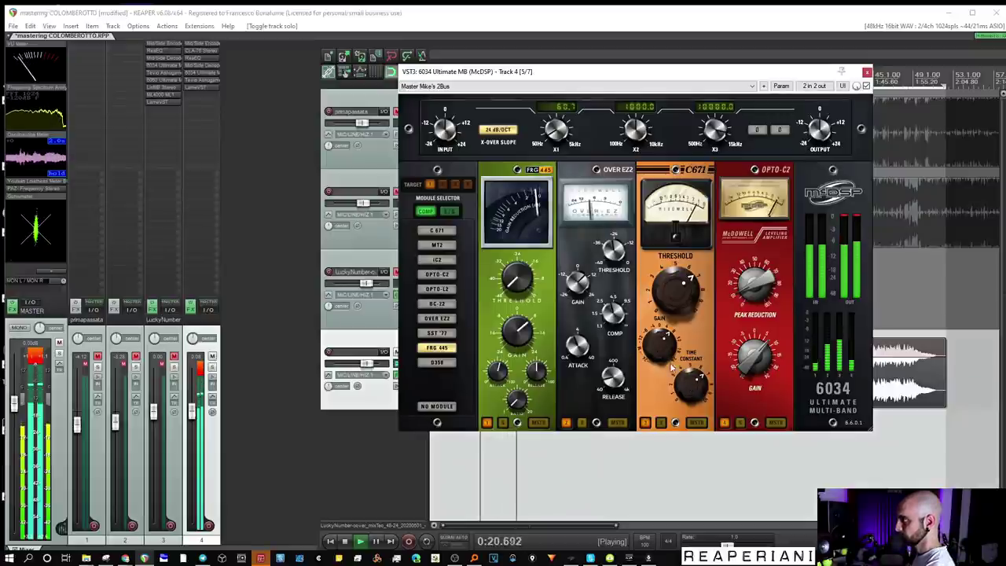
pyautogui.moveTo(663, 380); pyautogui.dragTo(669, 422)
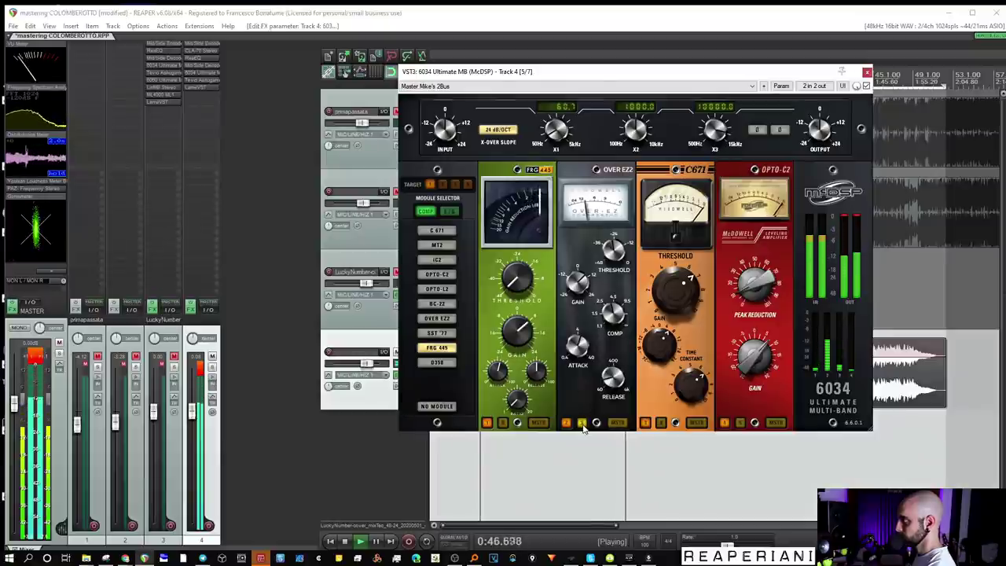
pyautogui.click(866, 71)
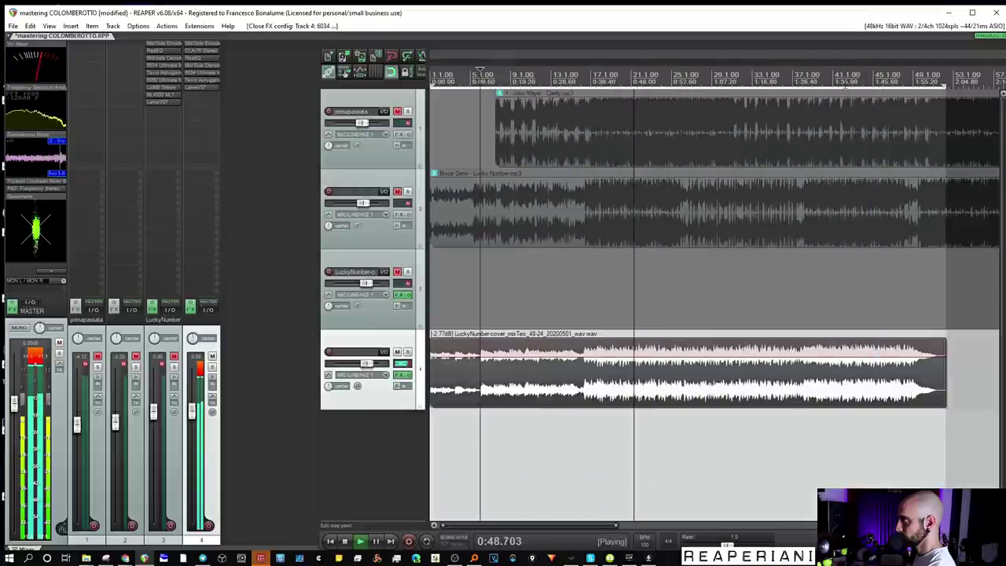
# Step: Solo the track 2 and track 1 references exclusively in turn, lower track 1 to about -5.9 dB, and return to the mix
pyautogui.keyDown('ctrl'); pyautogui.keyDown('alt'); pyautogui.click(407, 191); pyautogui.keyUp('alt'); pyautogui.keyUp('ctrl')
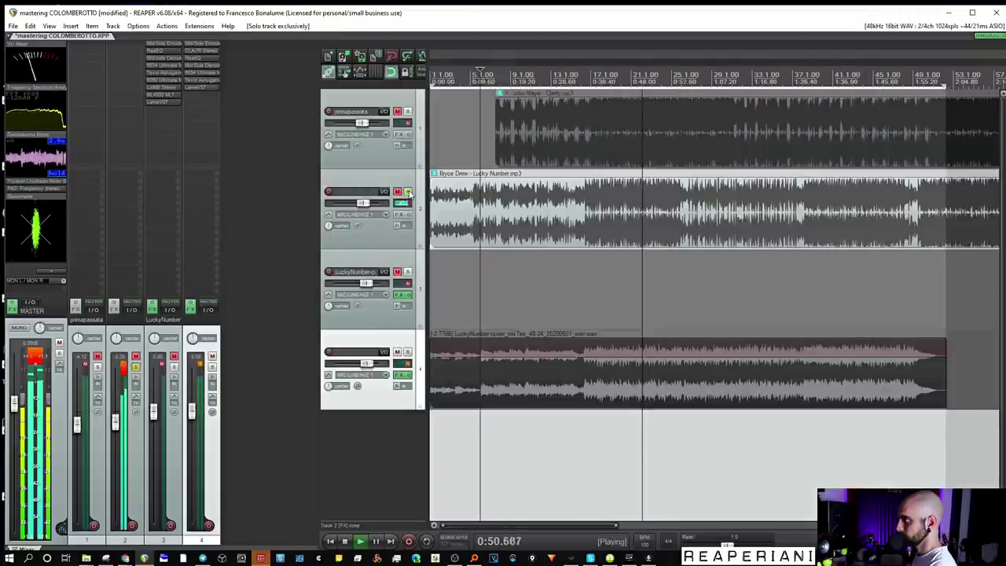
pyautogui.keyDown('ctrl'); pyautogui.keyDown('alt'); pyautogui.click(408, 111); pyautogui.keyUp('alt'); pyautogui.keyUp('ctrl')
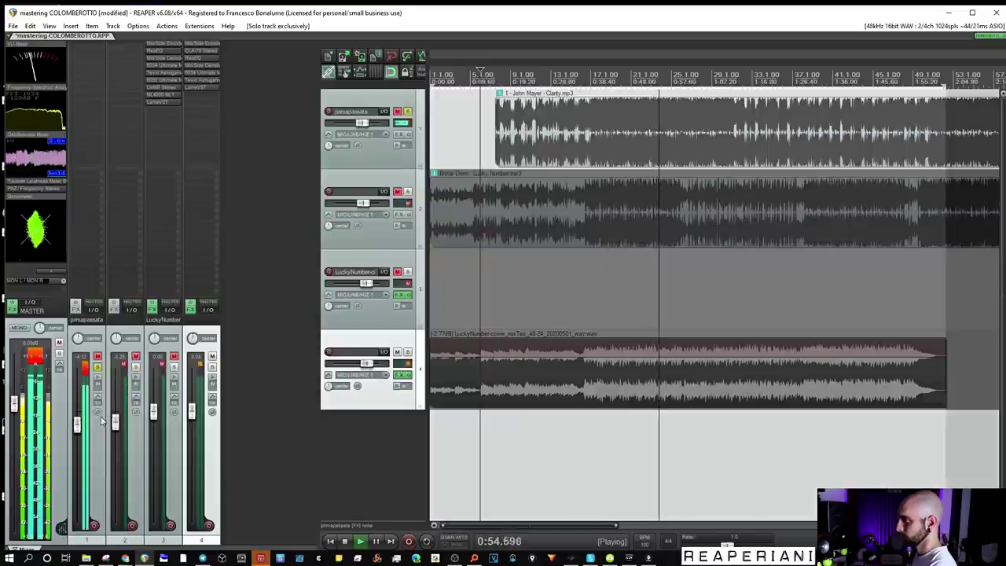
pyautogui.click(97, 368)
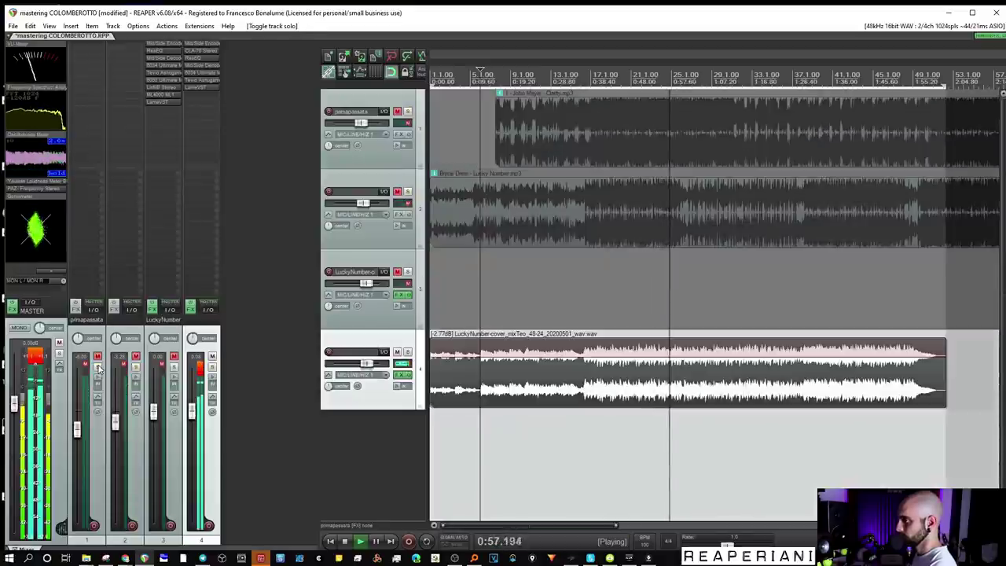
# Step: Add ReEQ to track 4 with a gentle boost at about 731 Hz and change the band's stereo placement
pyautogui.doubleClick(201, 98)
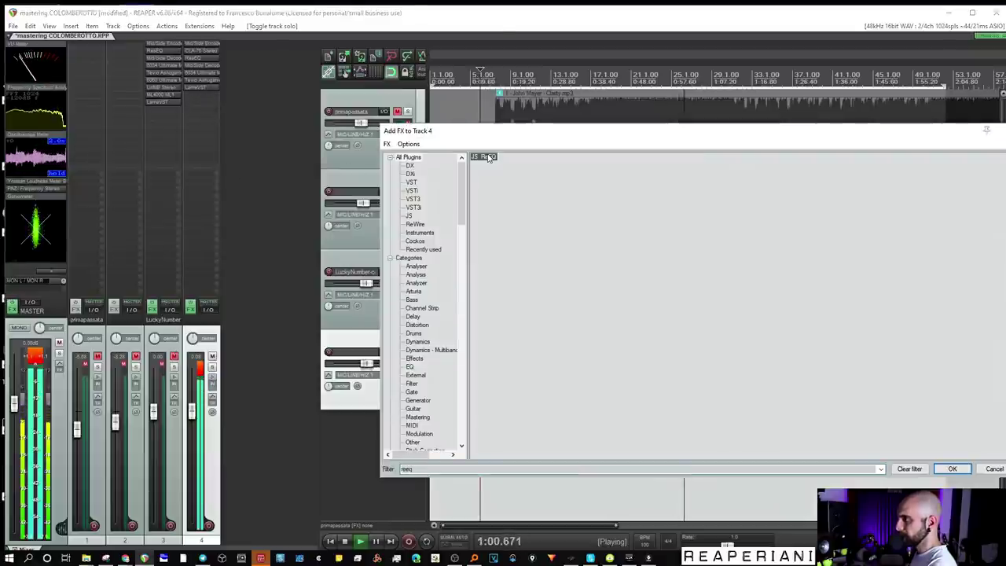
pyautogui.doubleClick(485, 157)
pyautogui.doubleClick(290, 144)
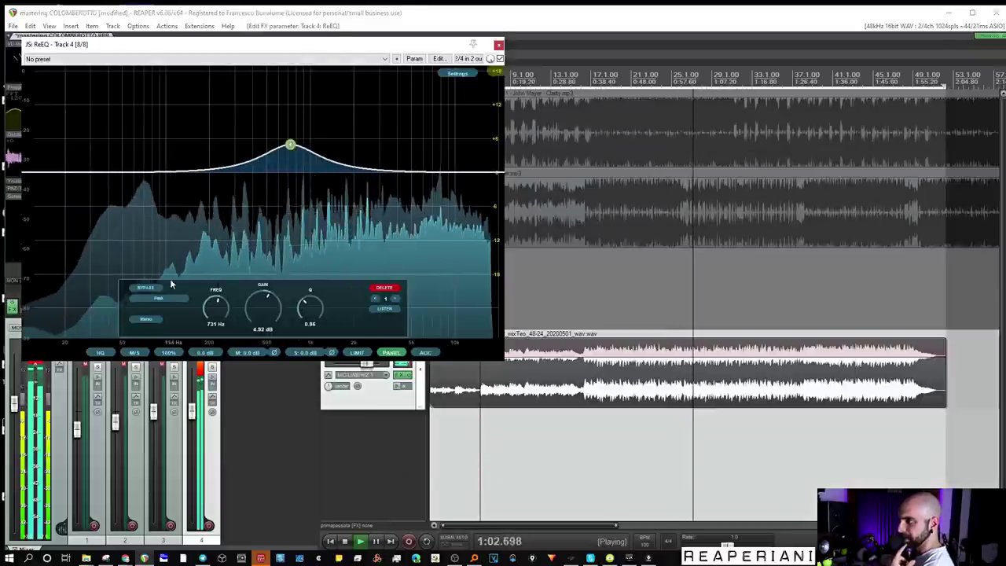
pyautogui.click(145, 318)
pyautogui.click(171, 337)
pyautogui.moveTo(290, 144)
pyautogui.mouseDown()
pyautogui.moveTo(256, 89)
pyautogui.moveTo(302, 81)
pyautogui.moveTo(290, 95)
pyautogui.moveTo(289, 158)
pyautogui.mouseUp()
pyautogui.click(499, 45)
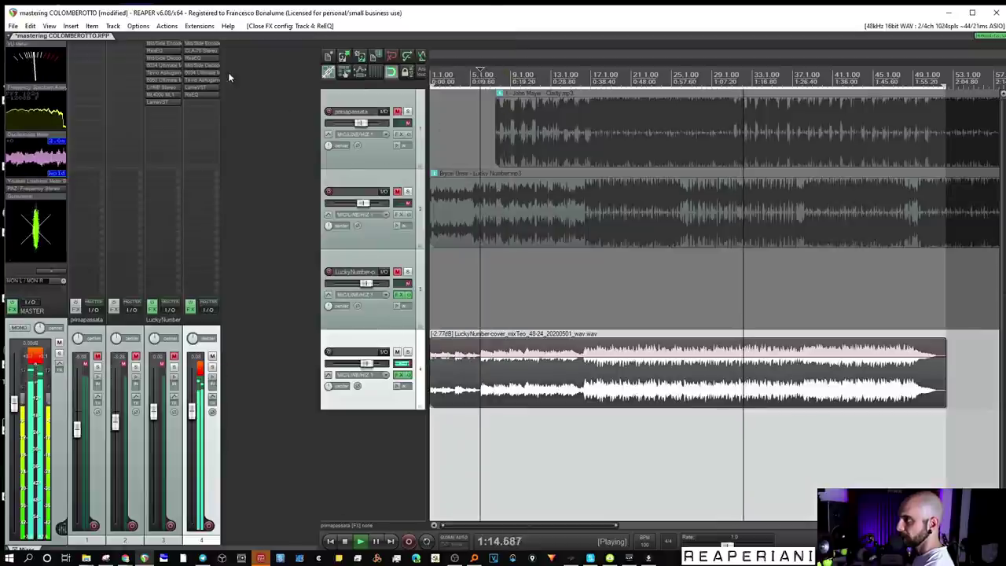
# Step: Move track 4's ReEQ ahead of LameVST and recheck the Over EZ2 band in the 6034 Ultimate MB
pyautogui.click(199, 72)
pyautogui.moveTo(199, 92); pyautogui.dragTo(199, 86)
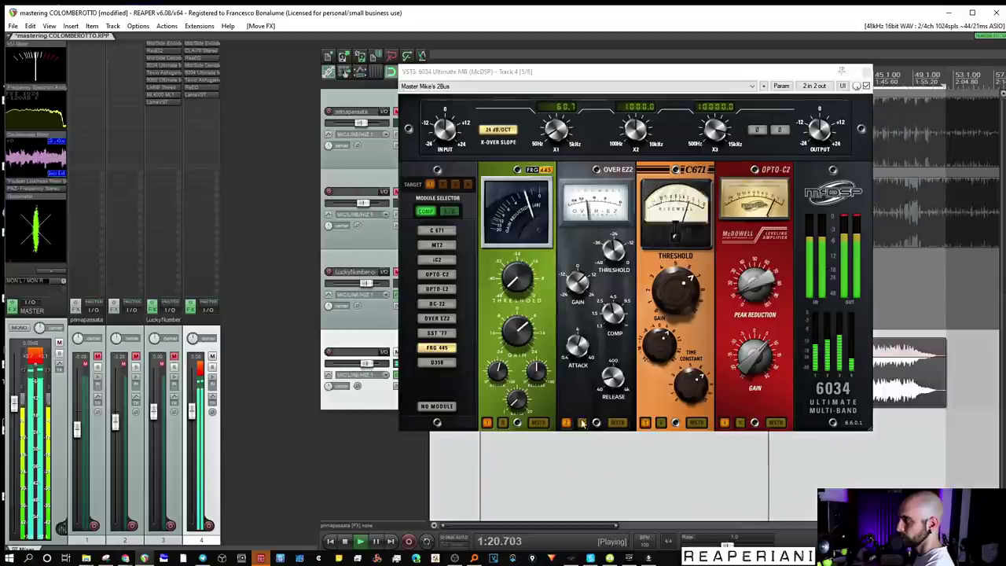
pyautogui.click(865, 72)
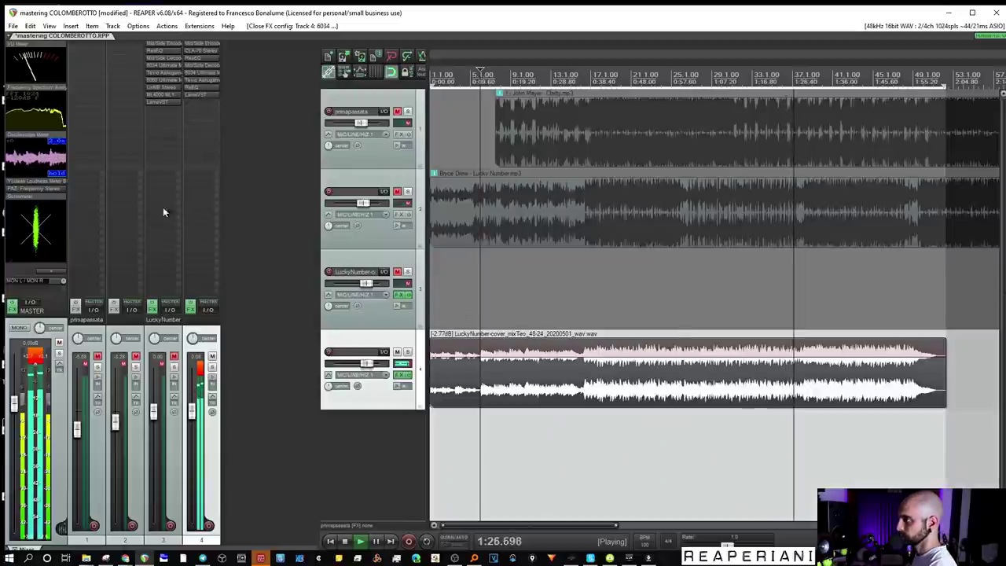
# Step: Compare the mix with track 2 by soloing it briefly, and stop playback with the edit cursor at about 0:13.4
pyautogui.click(136, 367)
pyautogui.click(136, 367)
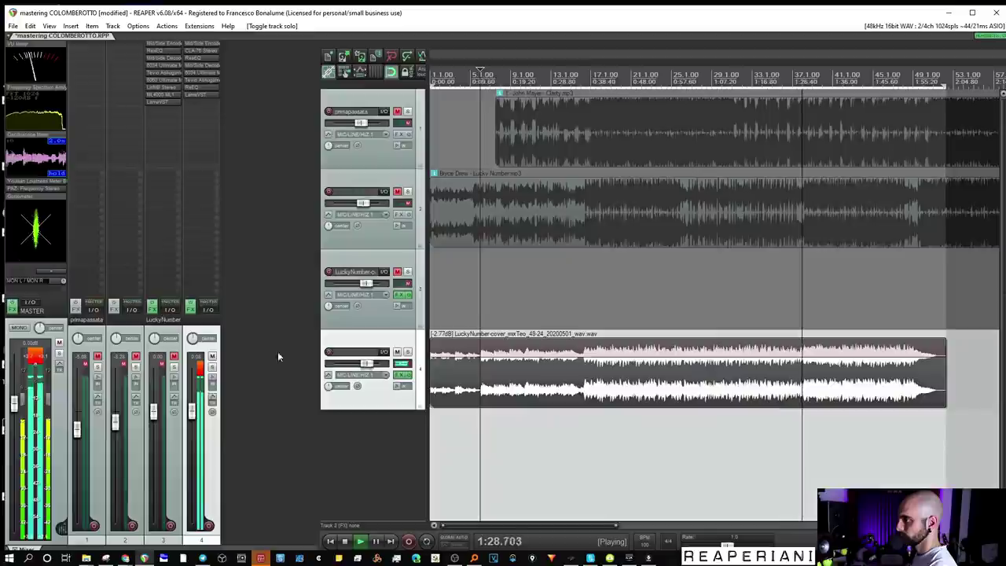
pyautogui.click(486, 389)
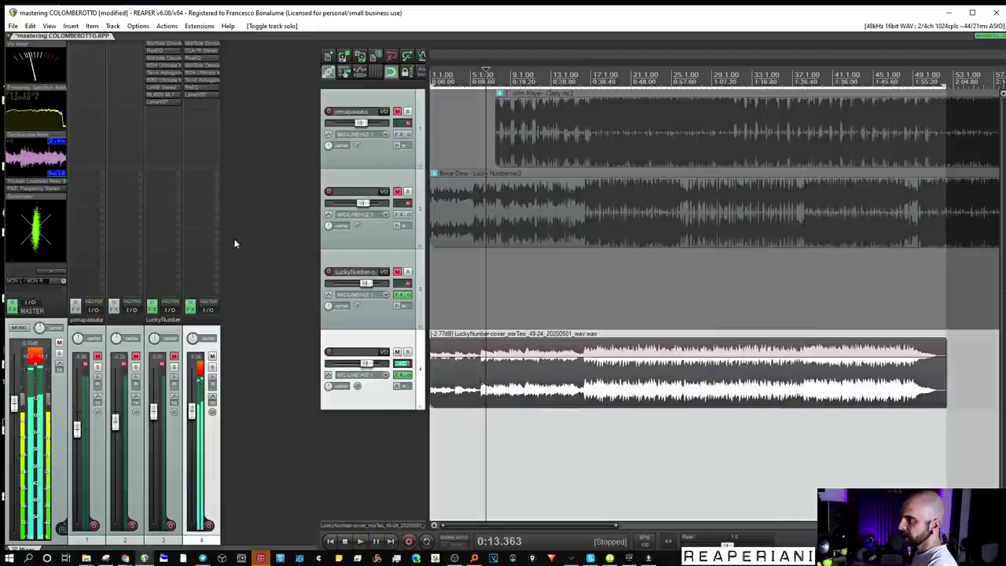
# Step: Add two tracks below track 4, make them its folder children, and move the mix item onto track 5
pyautogui.doubleClick(389, 422)
pyautogui.doubleClick(385, 504)
pyautogui.keyDown('shift'); pyautogui.click(379, 375); pyautogui.keyUp('shift')
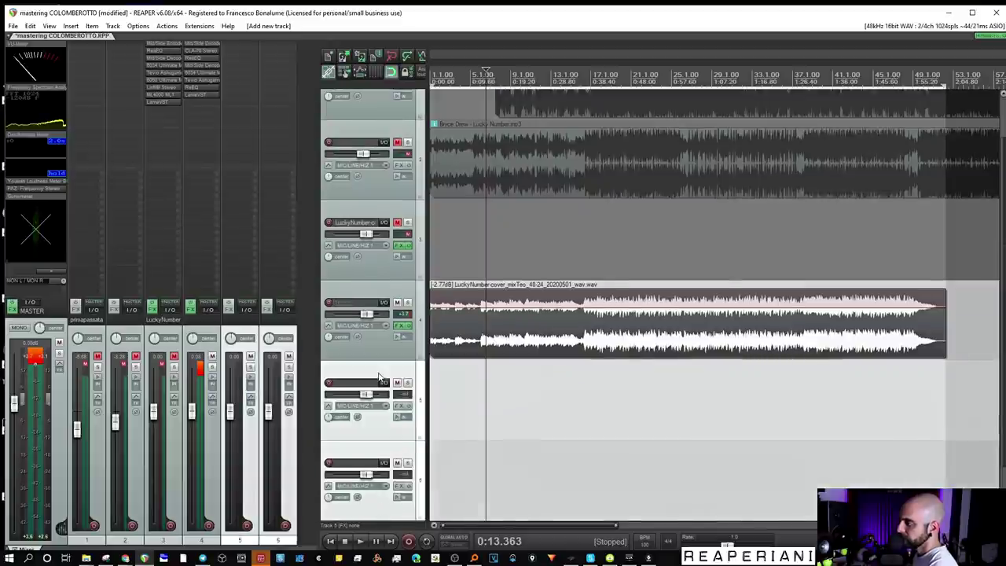
pyautogui.moveTo(493, 346); pyautogui.dragTo(493, 405)
# Step: Add ReaVerb to track 6 with the impulse file "h3000, 193~ROOM OF DOOM (633)_dc.wav" and the dry level at -inf
pyautogui.click(328, 72)
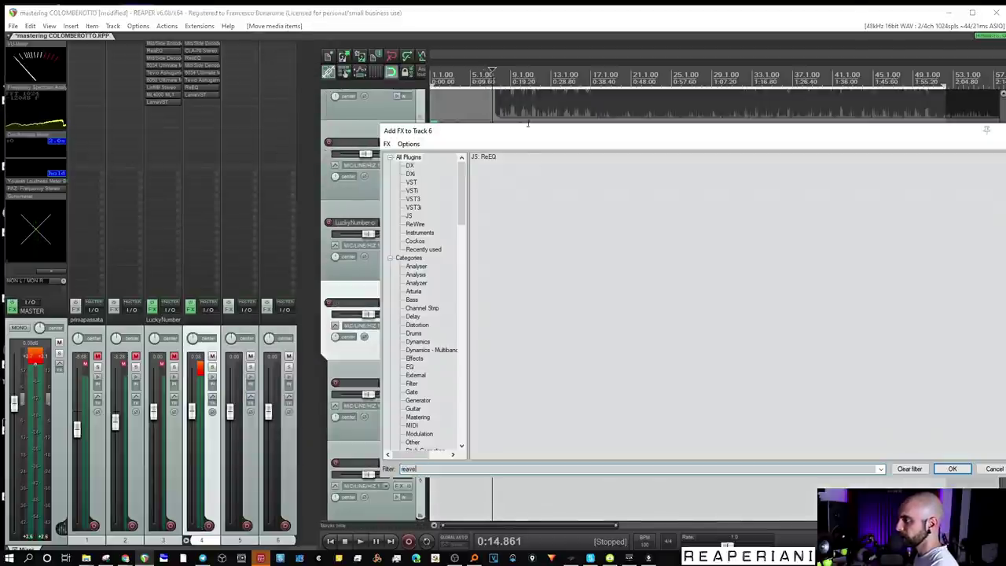
pyautogui.doubleClick(500, 158)
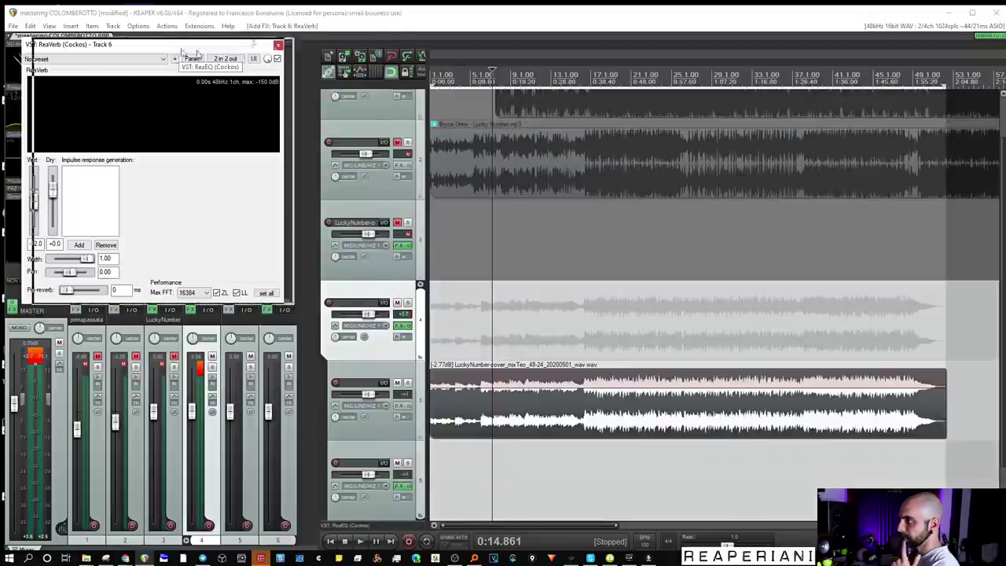
pyautogui.click(198, 243)
pyautogui.click(210, 267)
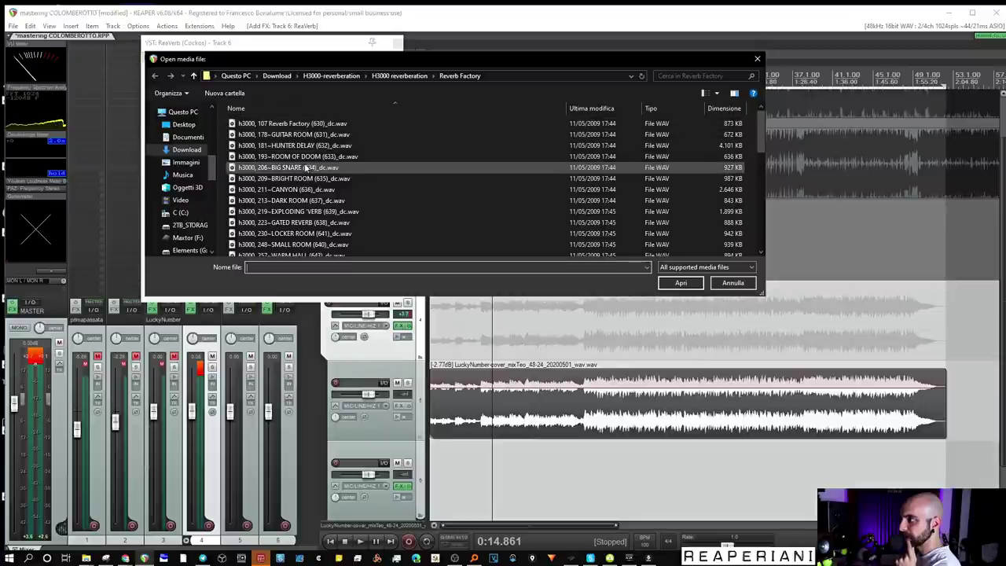
pyautogui.click(308, 156)
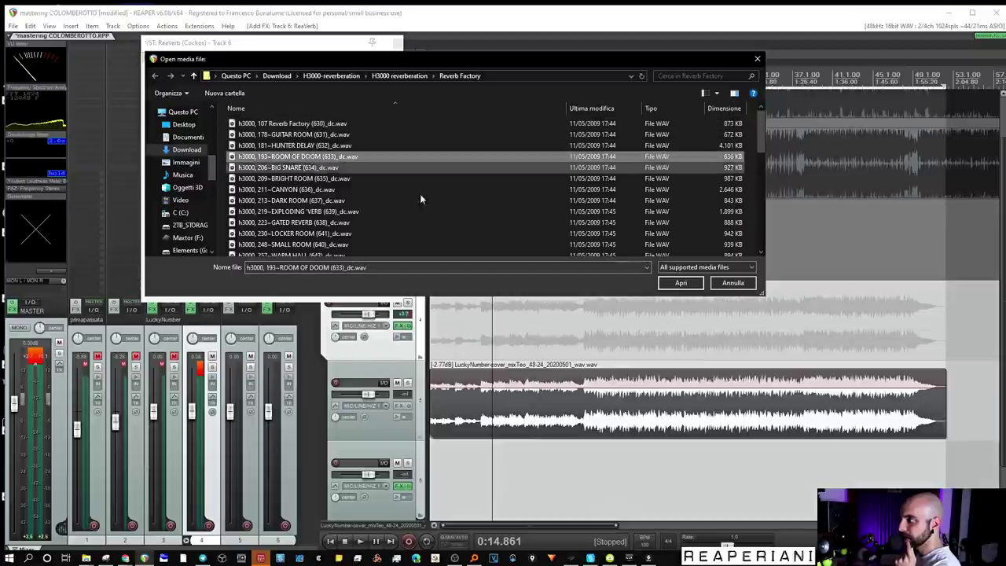
pyautogui.click(680, 282)
pyautogui.moveTo(172, 191); pyautogui.dragTo(187, 321)
pyautogui.click(398, 42)
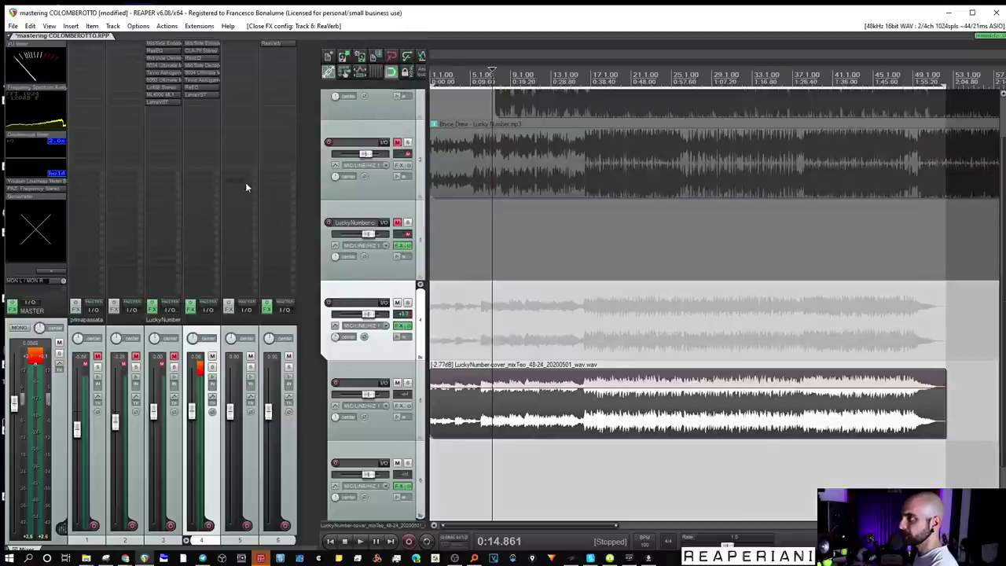
# Step: Create a send from track 5 to track 6 and play the reverb track in solo
pyautogui.moveTo(238, 181); pyautogui.dragTo(279, 182)
pyautogui.click(289, 367)
pyautogui.press('space')
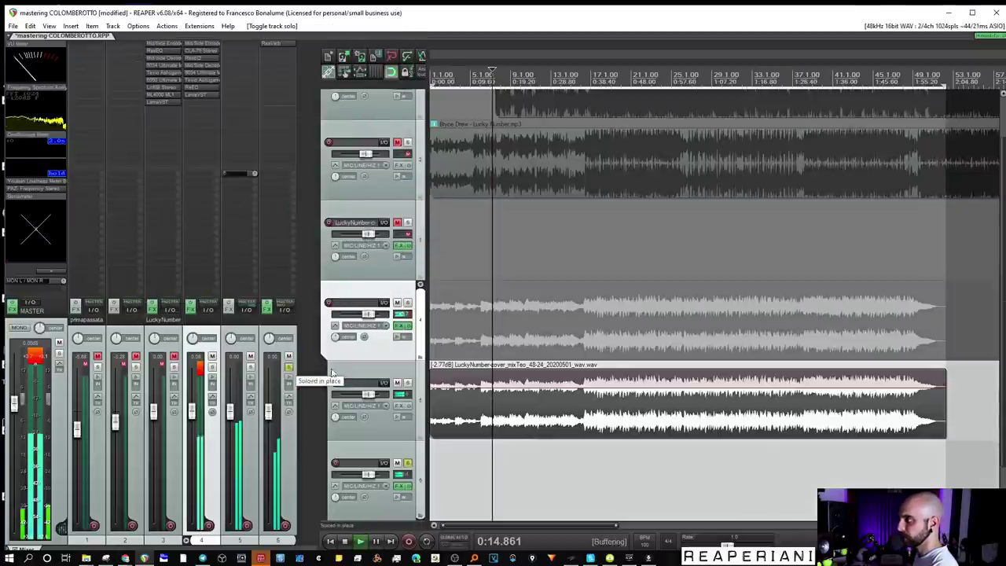
pyautogui.scroll(-2, 506, 412)
pyautogui.scroll(-2, 506, 412)
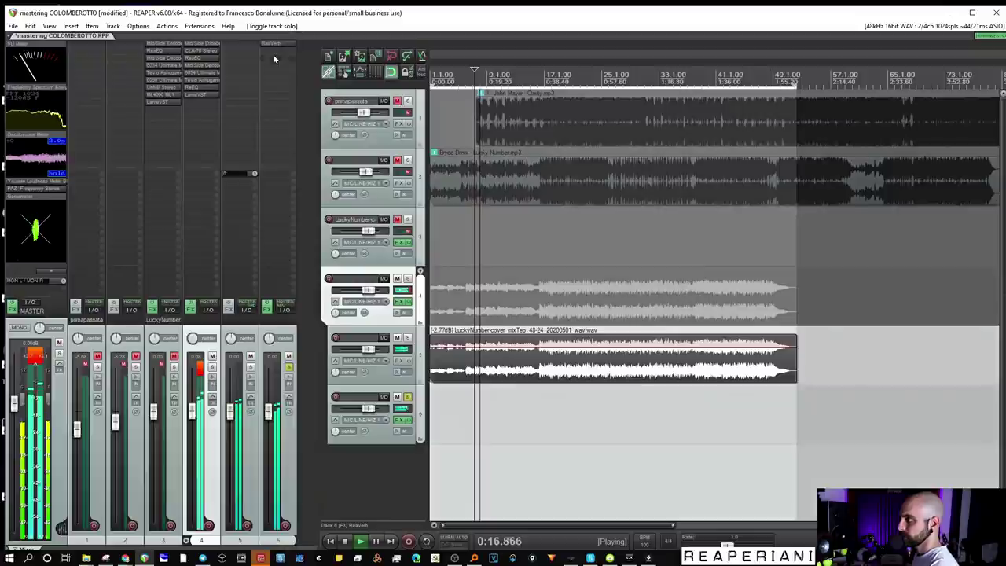
# Step: Add ReEQ to track 6 and create a band with the Band-Pass shape
pyautogui.click(274, 58)
pyautogui.doubleClick(487, 157)
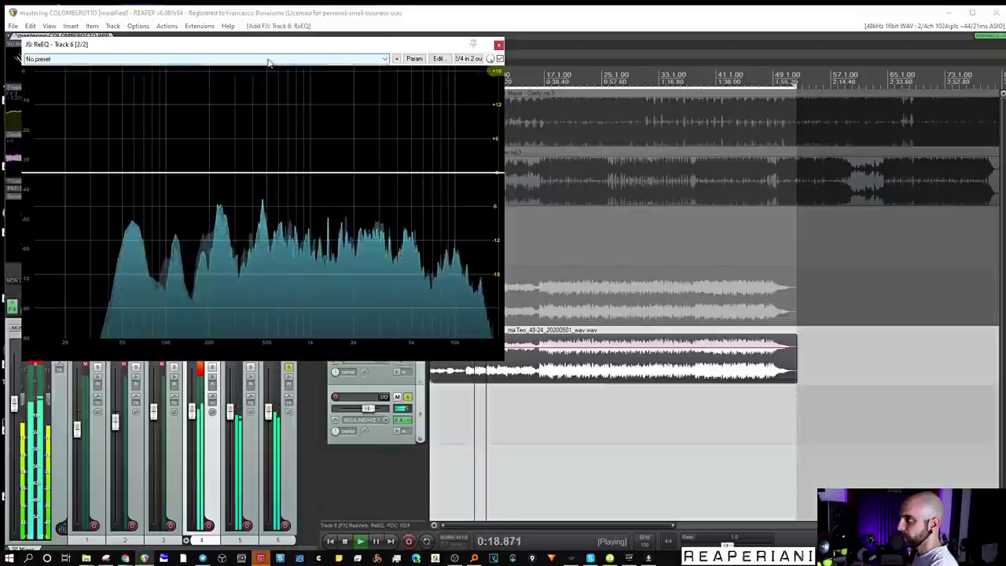
pyautogui.doubleClick(395, 183)
pyautogui.rightClick(397, 183)
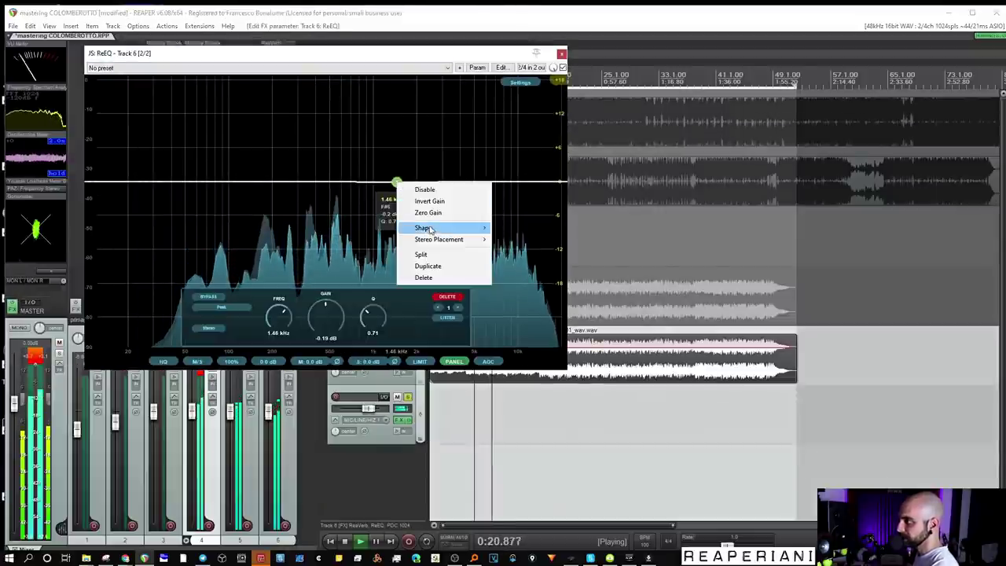
pyautogui.moveTo(424, 228)
pyautogui.click(519, 319)
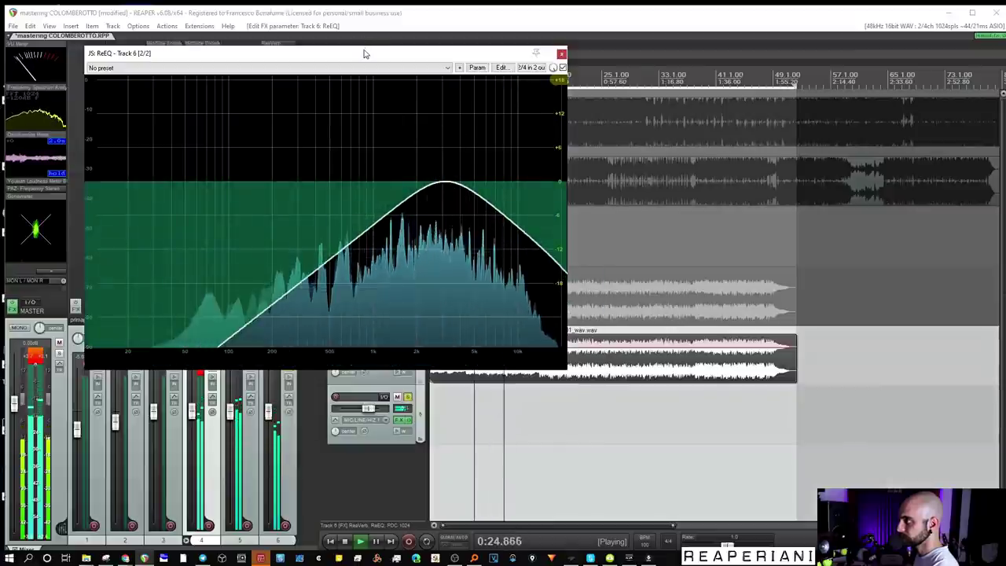
# Step: Move ReEQ ahead of ReaVerb on track 6 and set its band-pass frequency to about 2.54 kHz
pyautogui.moveTo(130, 52); pyautogui.dragTo(275, 119)
pyautogui.moveTo(275, 54); pyautogui.dragTo(276, 46)
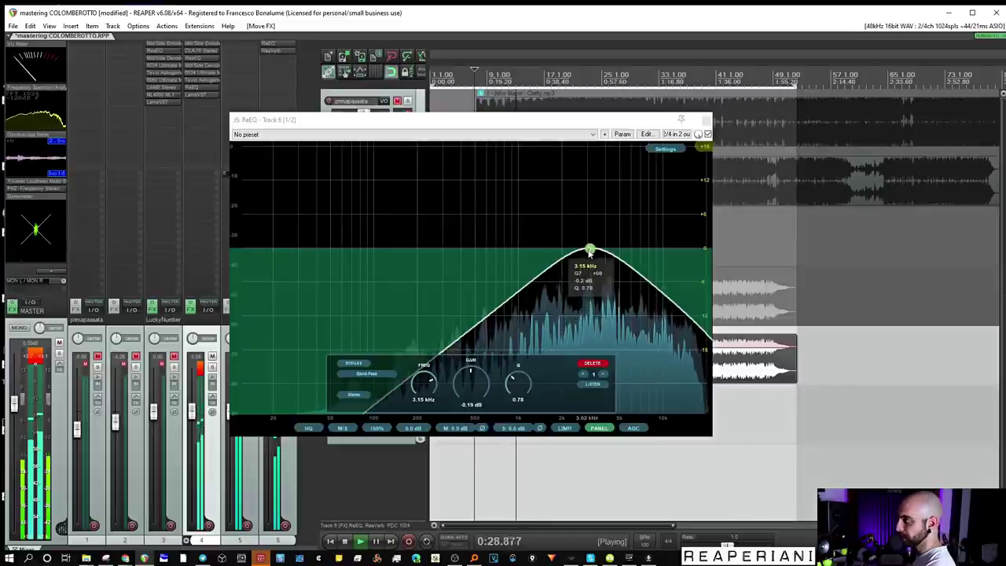
pyautogui.moveTo(590, 251)
pyautogui.mouseDown()
pyautogui.moveTo(530, 250)
pyautogui.moveTo(578, 250)
pyautogui.mouseUp()
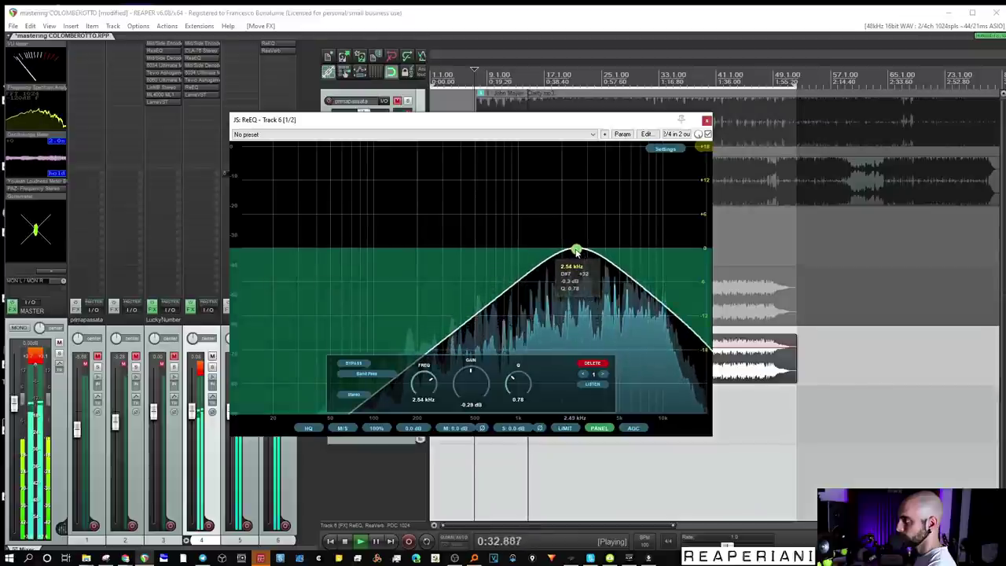
pyautogui.click(706, 120)
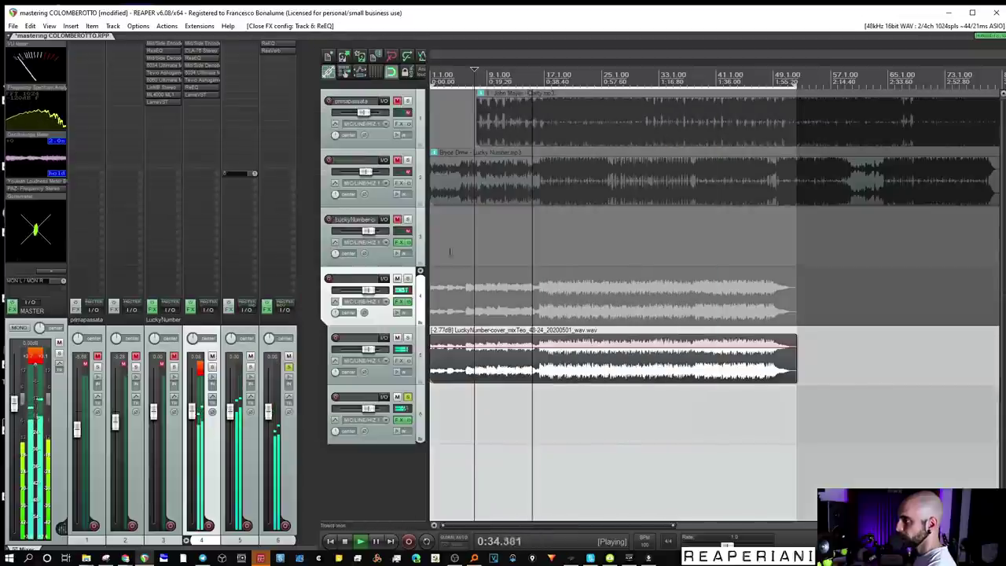
# Step: Lower track 6's volume by a few decibels while hearing it with the full mix, and solo it again
pyautogui.click(288, 368)
pyautogui.moveTo(268, 409)
pyautogui.mouseDown()
pyautogui.moveTo(268, 525)
pyautogui.moveTo(271, 425)
pyautogui.mouseUp()
pyautogui.click(289, 367)
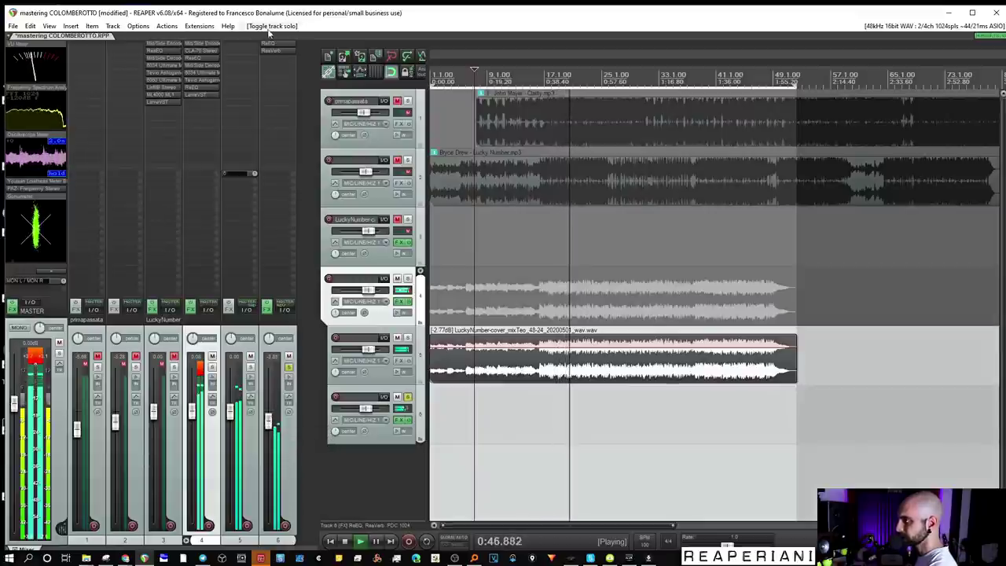
# Step: Change the impulse response in track 6's ReaVerb to "h3000, 209~BRIGHT ROOM (635)_dc.wav"
pyautogui.click(273, 53)
pyautogui.click(202, 172)
pyautogui.click(373, 197)
pyautogui.click(373, 199)
pyautogui.scroll(-1, 373, 199)
pyautogui.click(373, 200)
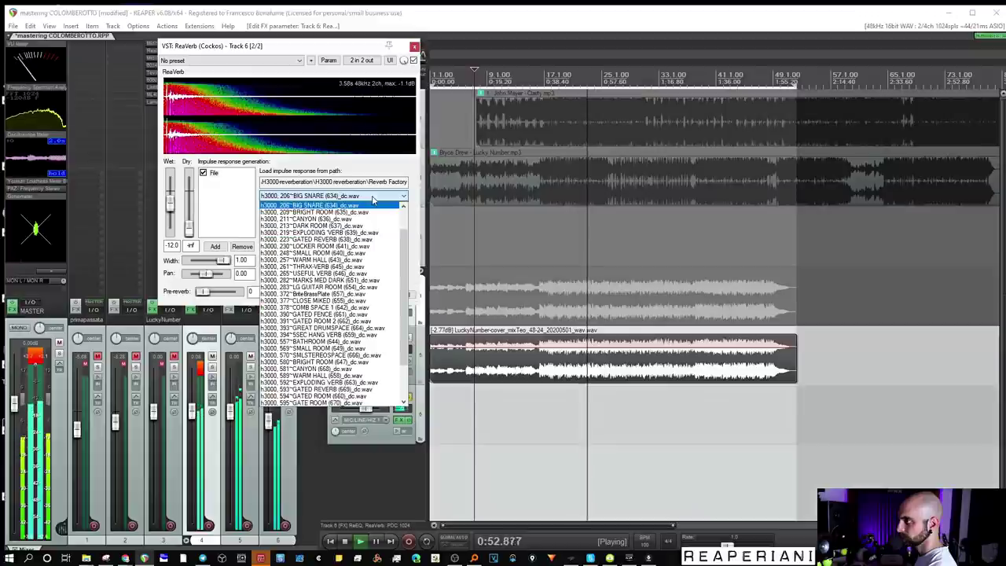
pyautogui.click(366, 212)
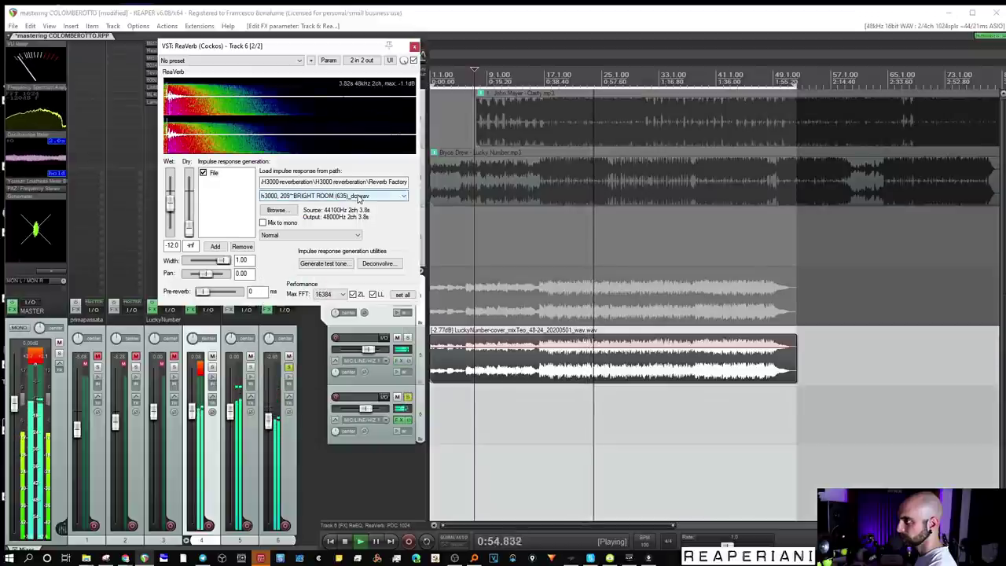
# Step: Take track 6 out of solo, close its ReaVerb, lower its volume to about -9 dB, and check the master in mono
pyautogui.click(289, 366)
pyautogui.moveTo(269, 427)
pyautogui.mouseDown()
pyautogui.moveTo(270, 533)
pyautogui.moveTo(271, 437)
pyautogui.mouseUp()
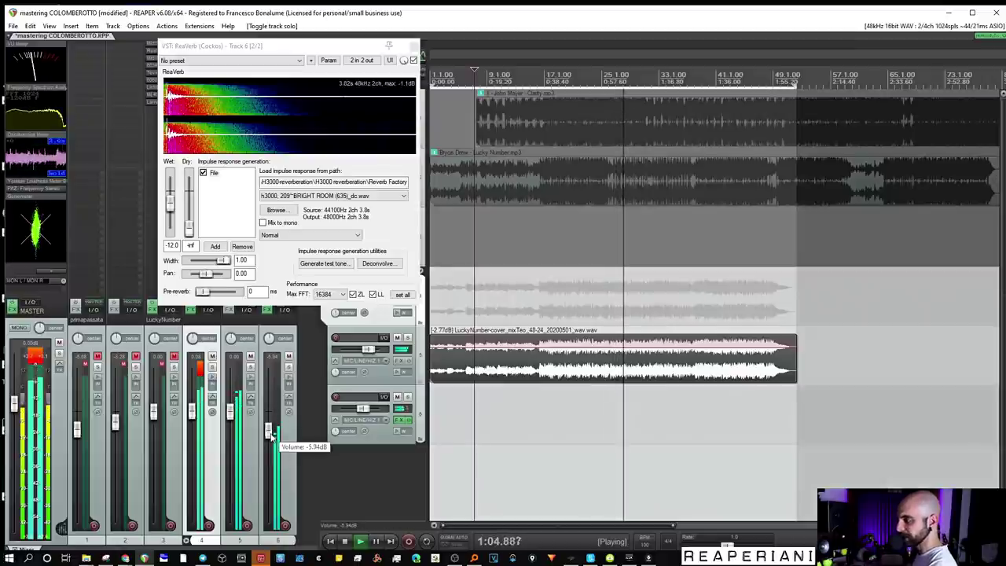
pyautogui.click(414, 48)
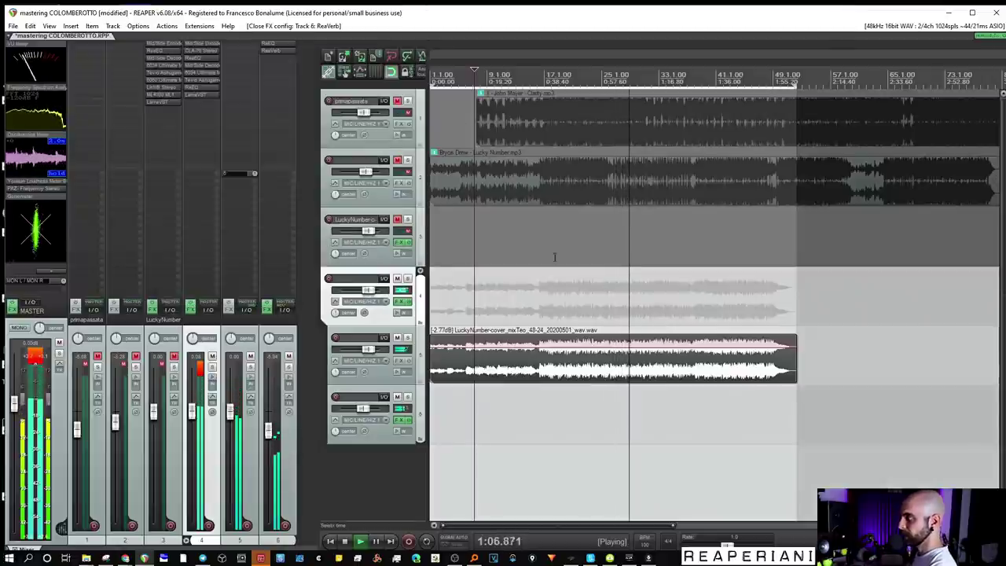
pyautogui.moveTo(269, 439); pyautogui.dragTo(269, 441)
pyautogui.click(20, 330)
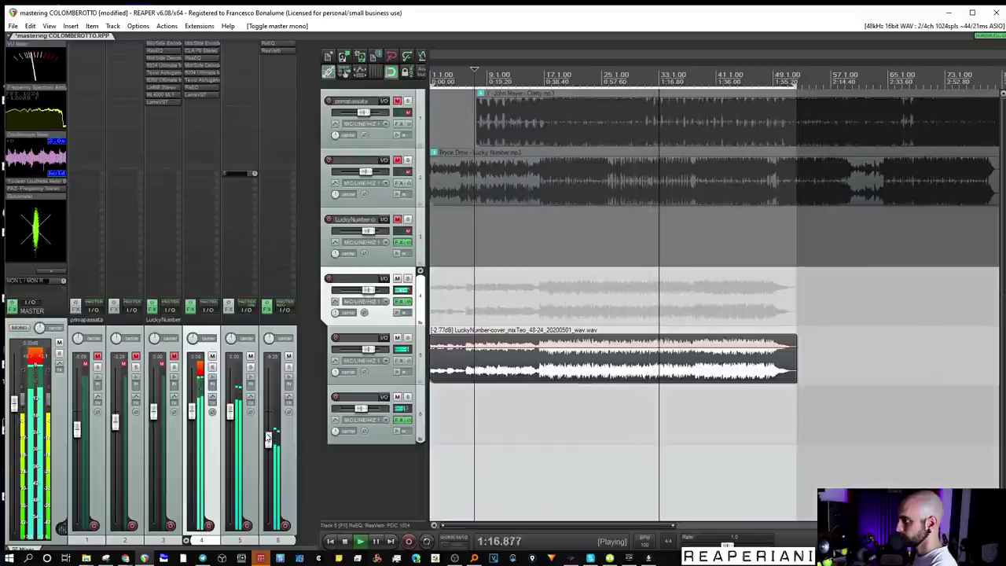
# Step: Audition track 6 alone, replay the full mix from about 1:00, and compare it with the soloed "Lucky Number" reference on track 2
pyautogui.click(288, 368)
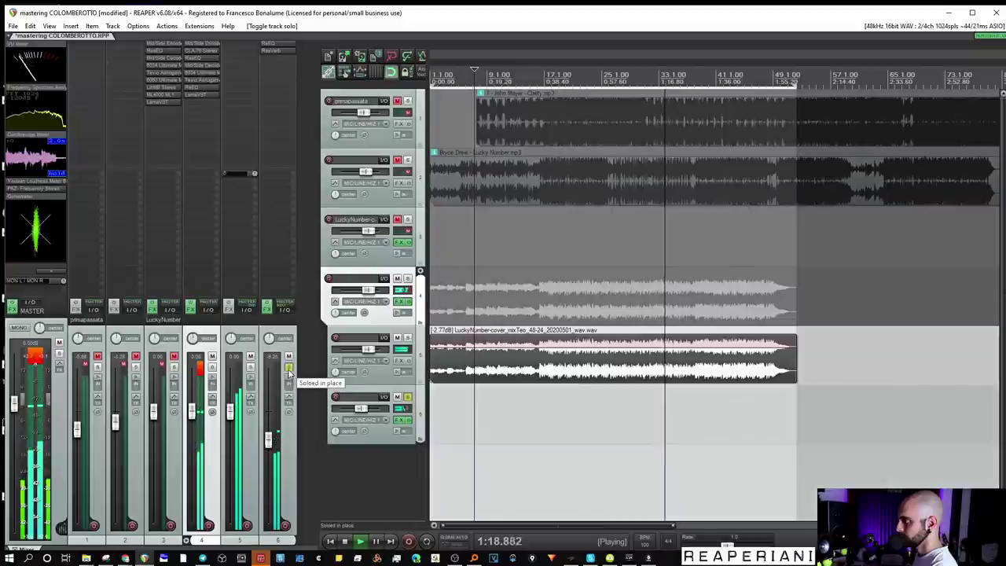
pyautogui.click(289, 369)
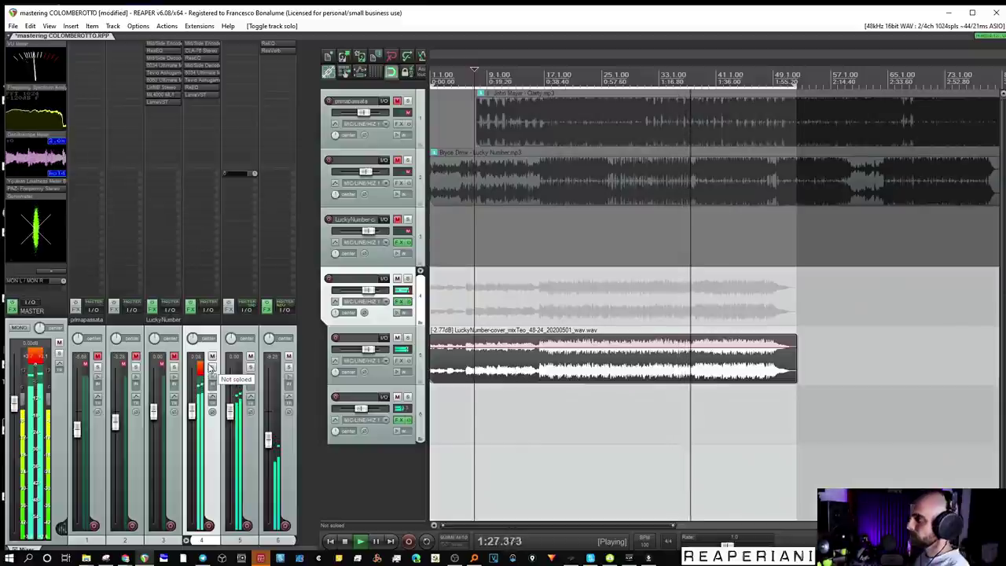
pyautogui.press('space')
pyautogui.click(613, 377)
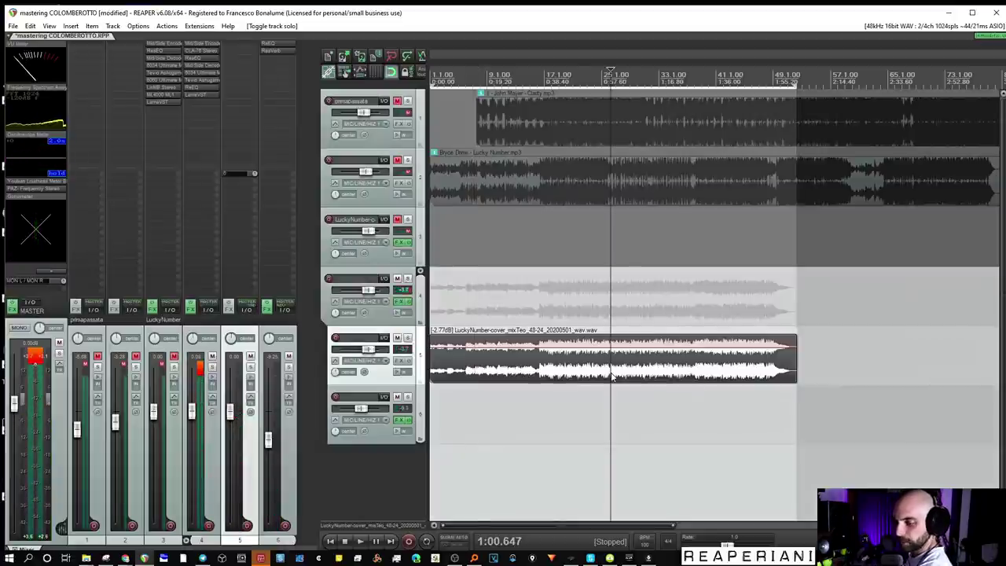
pyautogui.press('space')
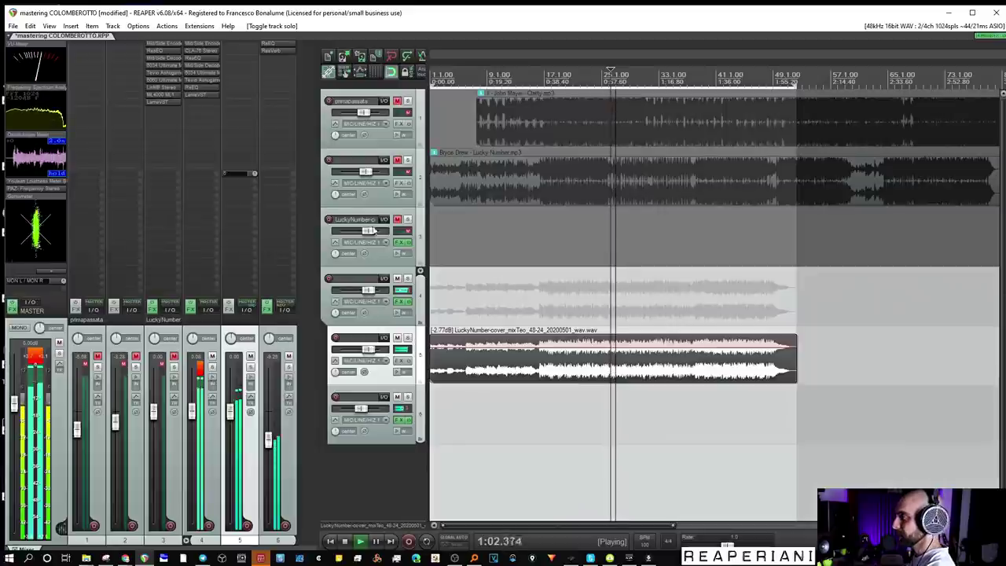
pyautogui.click(407, 161)
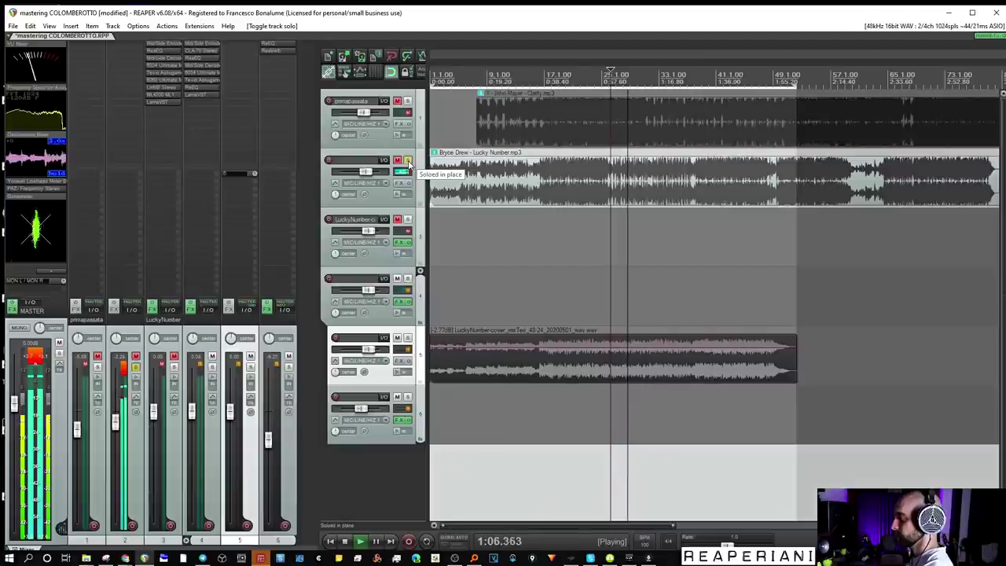
pyautogui.click(407, 161)
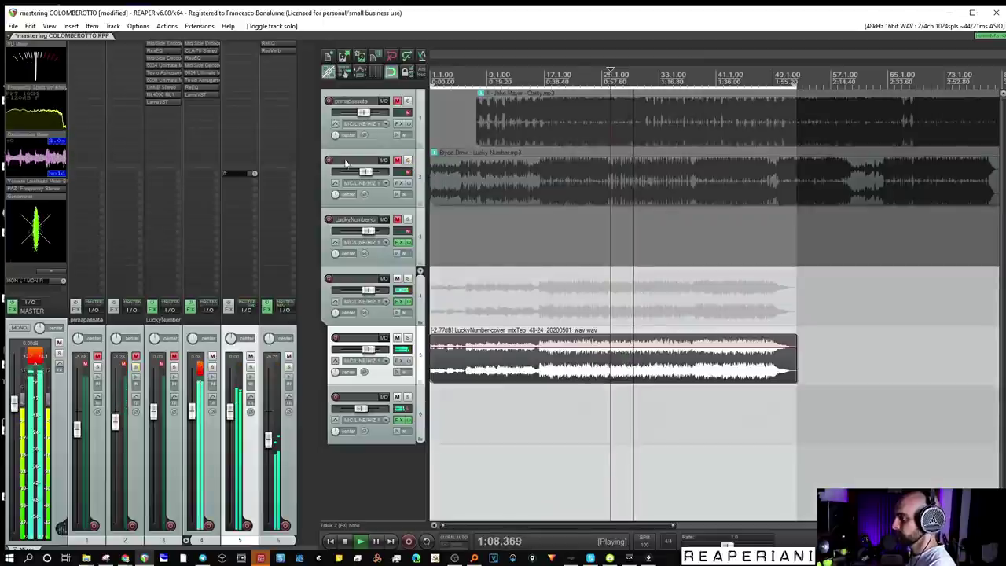
# Step: Set the output gain of track 4's ReaEQ to about -3.7 dB and close the plug-in
pyautogui.click(211, 58)
pyautogui.moveTo(467, 231); pyautogui.dragTo(467, 234)
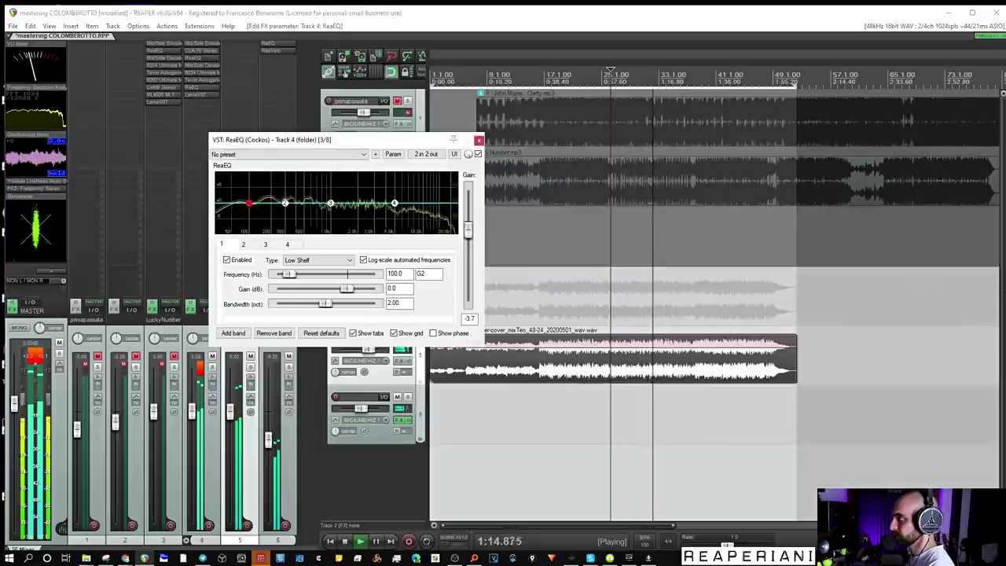
pyautogui.click(478, 142)
# Step: Lower track 6's volume to about -15.6 dB, mute it briefly to hear the difference, and undo the mute
pyautogui.moveTo(271, 439); pyautogui.dragTo(268, 461)
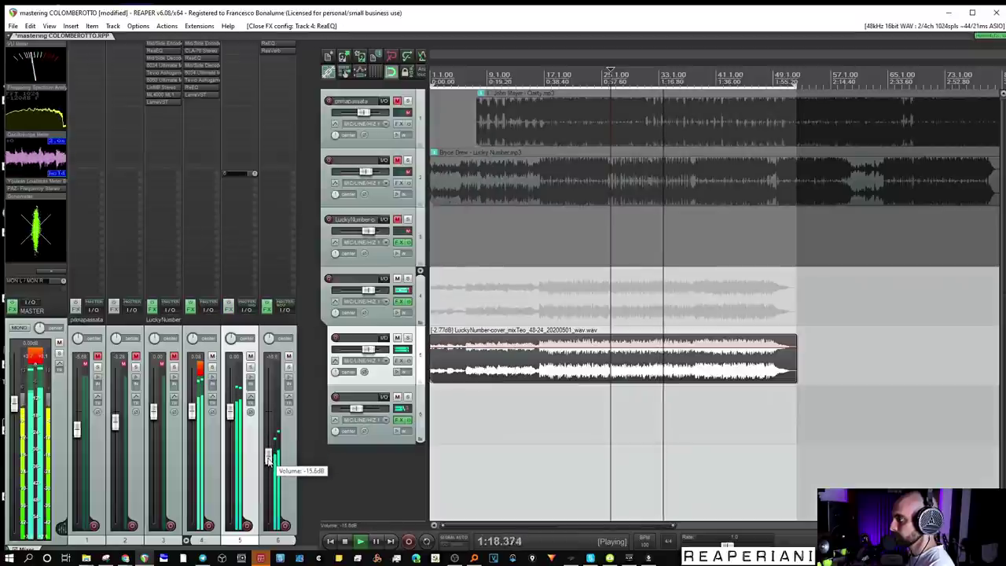
pyautogui.click(288, 358)
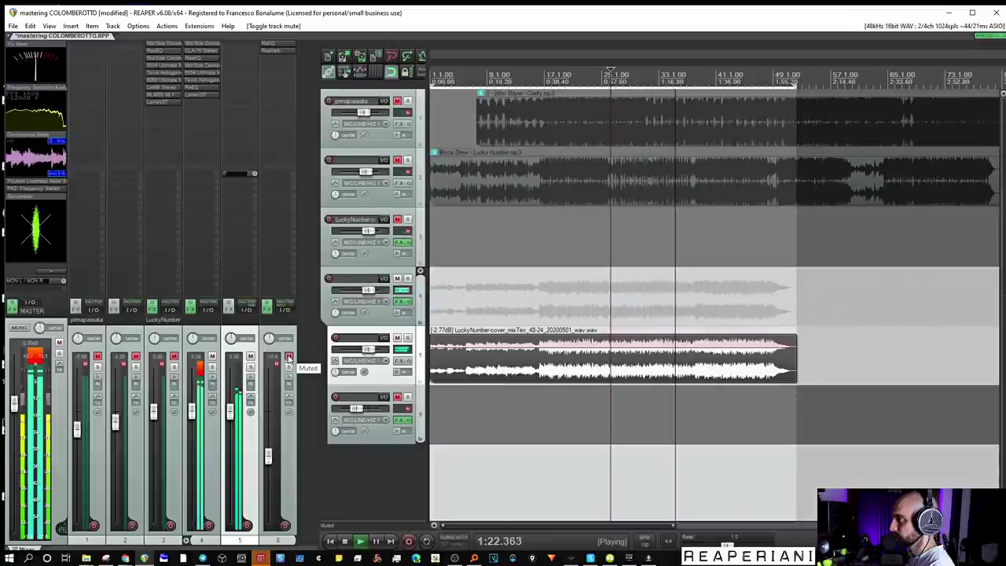
pyautogui.hotkey('ctrl', 'z')
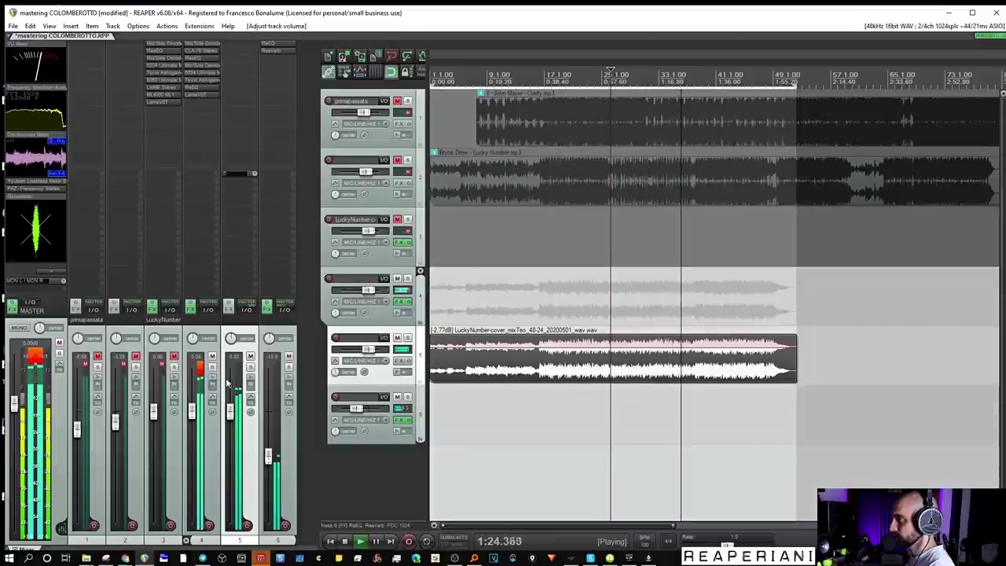
# Step: Compare the mix with the "Lucky Number" and "Clarity" reference tracks by soloing each of them
pyautogui.click(135, 366)
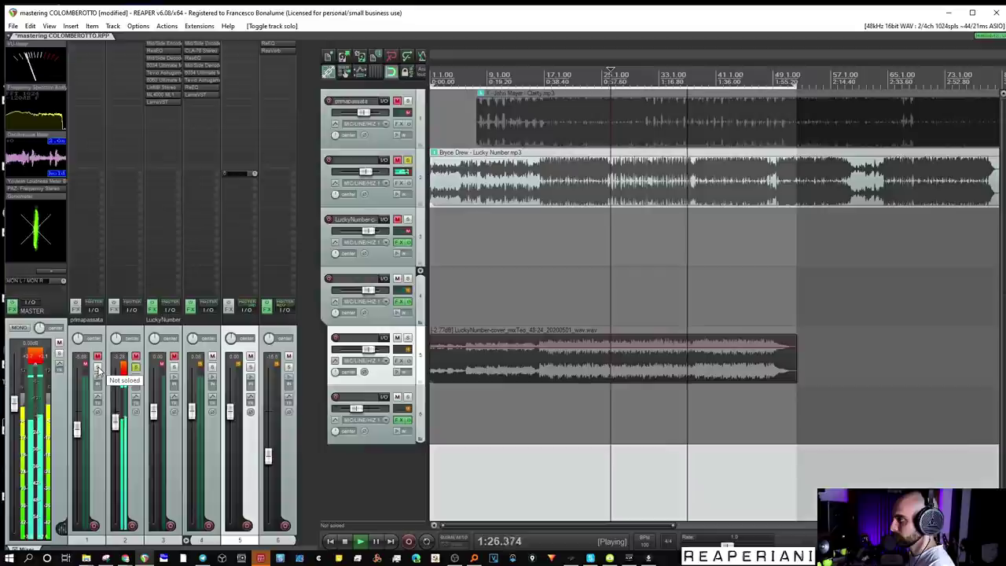
pyautogui.click(97, 367)
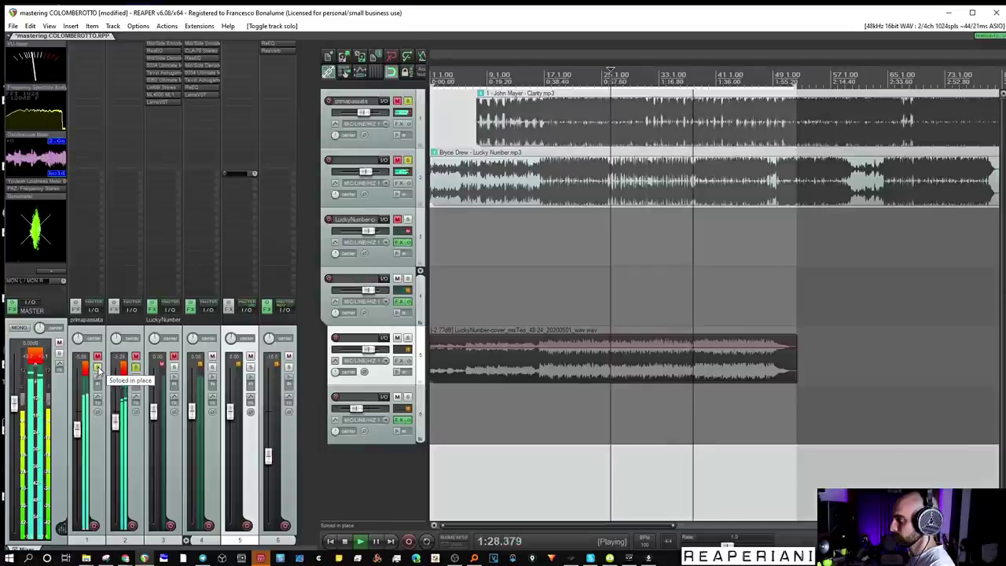
pyautogui.click(135, 368)
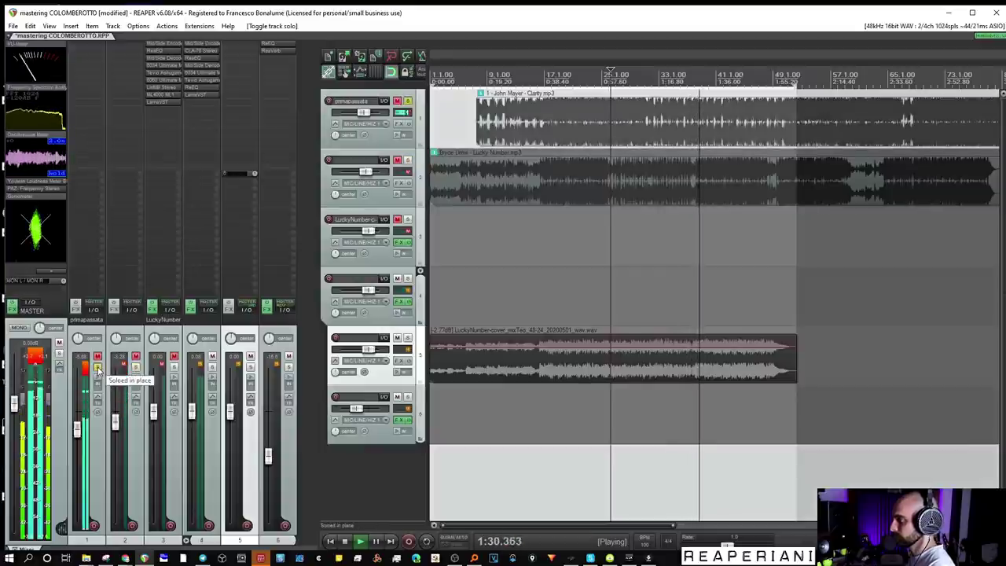
pyautogui.click(98, 367)
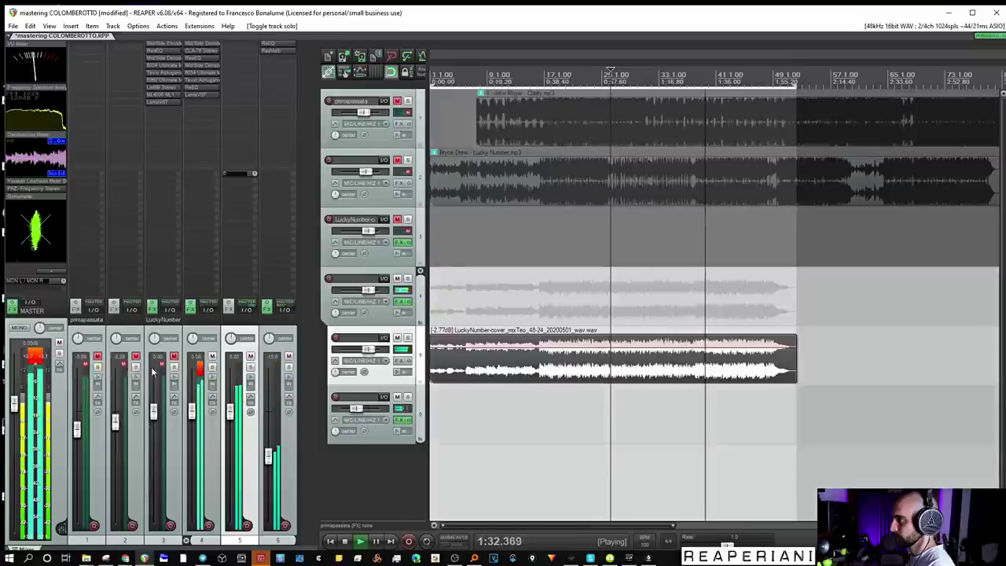
pyautogui.click(135, 368)
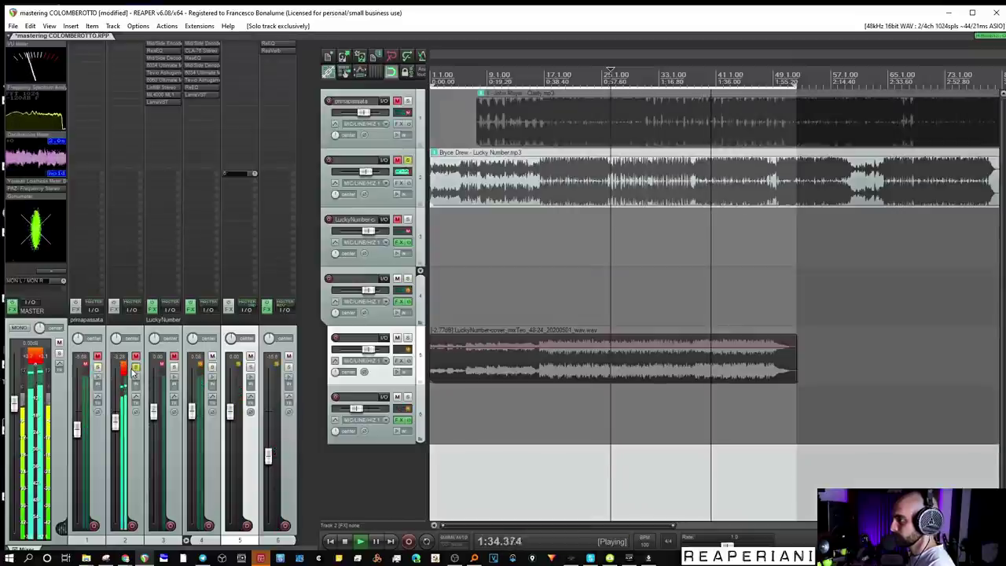
pyautogui.click(135, 369)
# Step: Flatten the mid boost in track 4's ReEQ, bringing the band to about 0 dB at 689 Hz, and close the plug-in
pyautogui.click(199, 88)
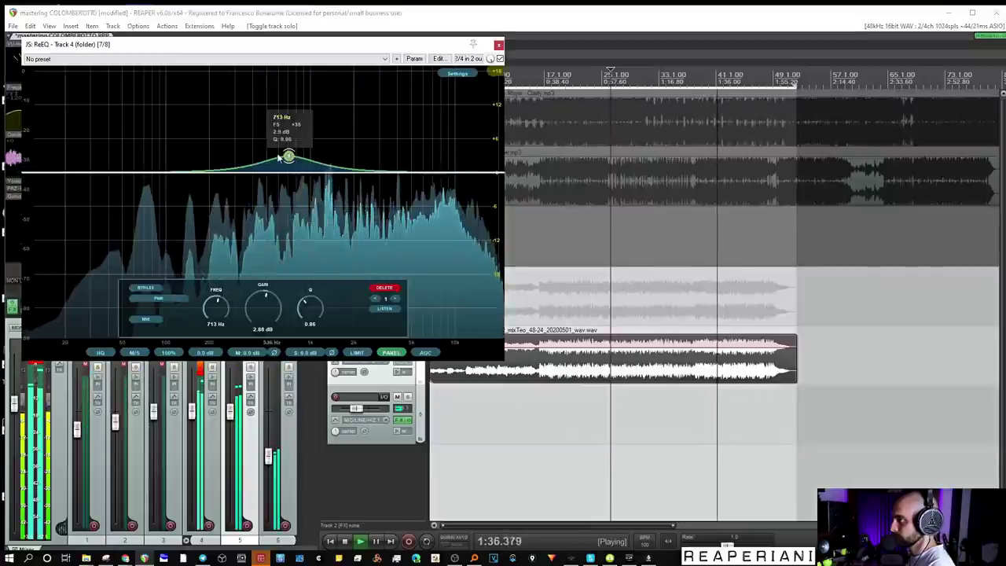
pyautogui.moveTo(285, 155); pyautogui.dragTo(286, 172)
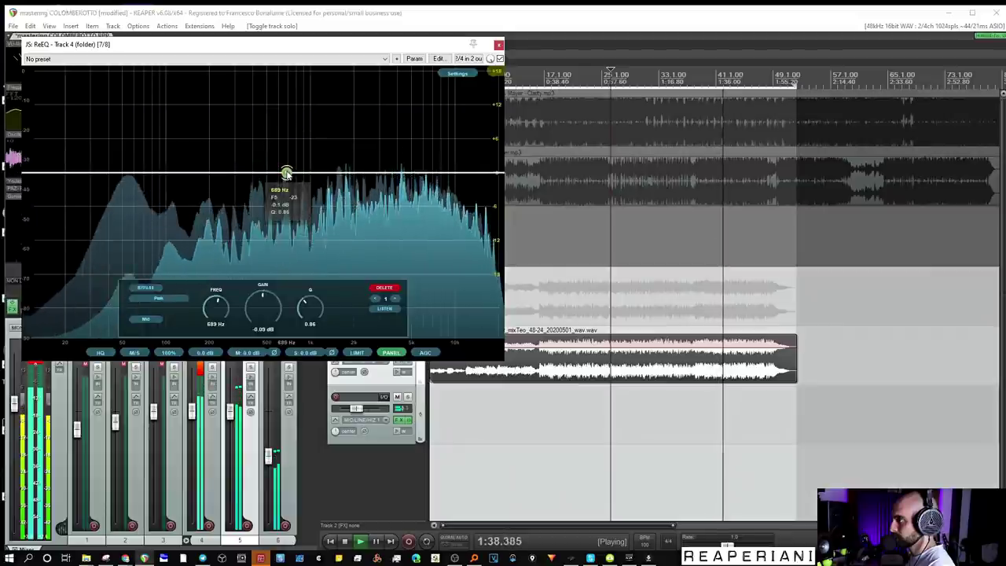
pyautogui.click(498, 44)
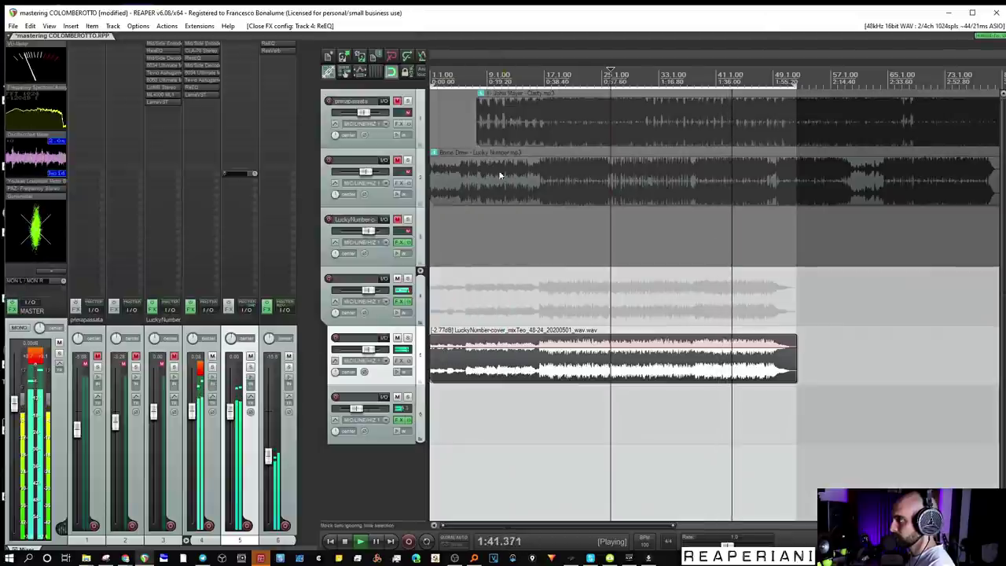
# Step: Replay the mix from about 0:11, add 6060 Ultimate MC (McDSP) at the end of track 4's chain, and load its EQ'76 module
pyautogui.click(463, 400)
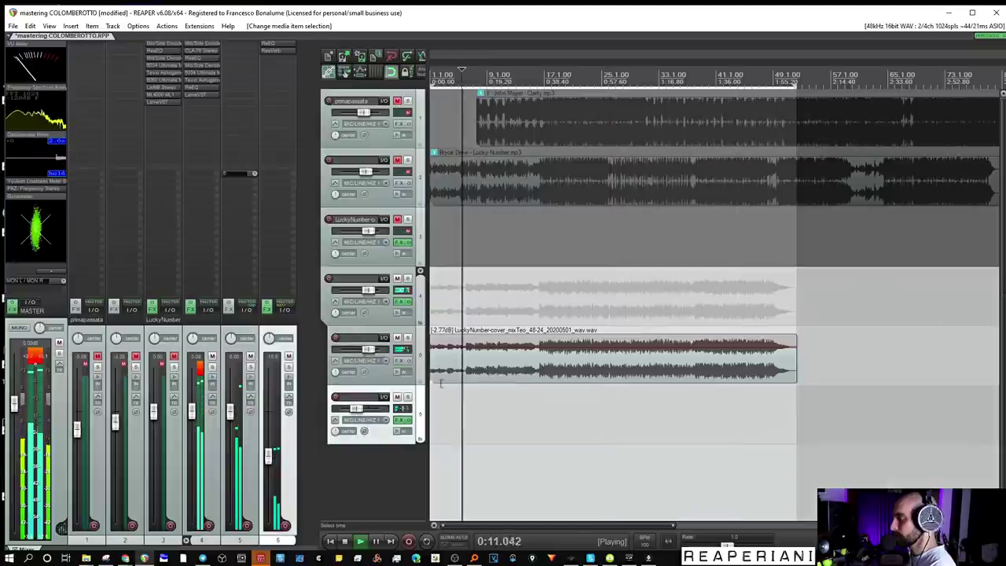
pyautogui.doubleClick(200, 102)
pyautogui.write('6060')
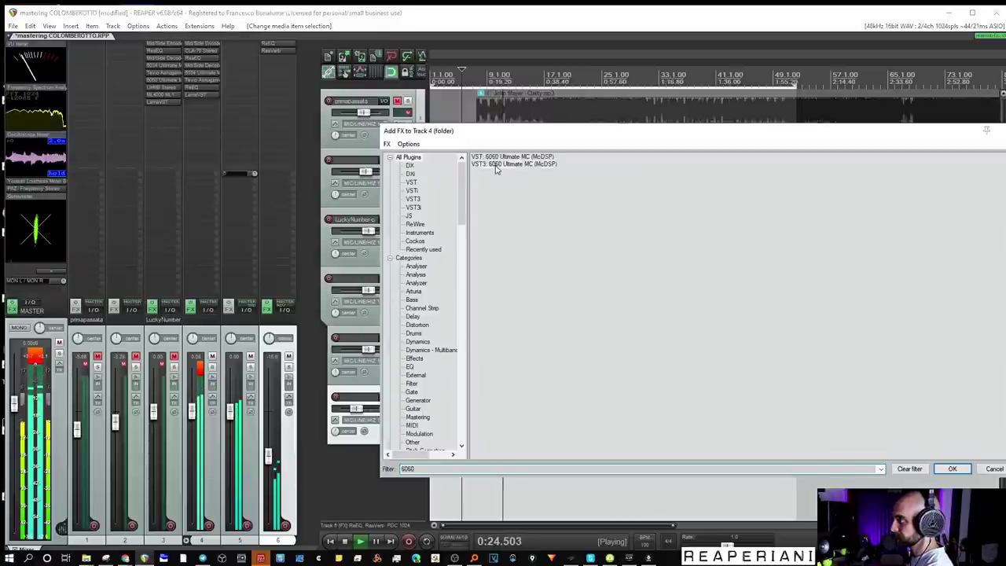
pyautogui.press('Return')
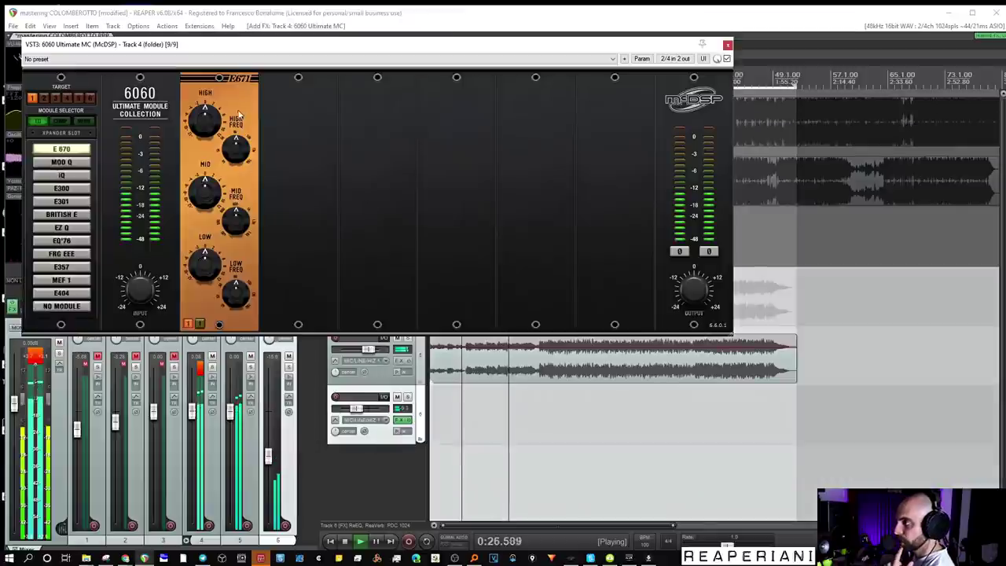
pyautogui.click(67, 243)
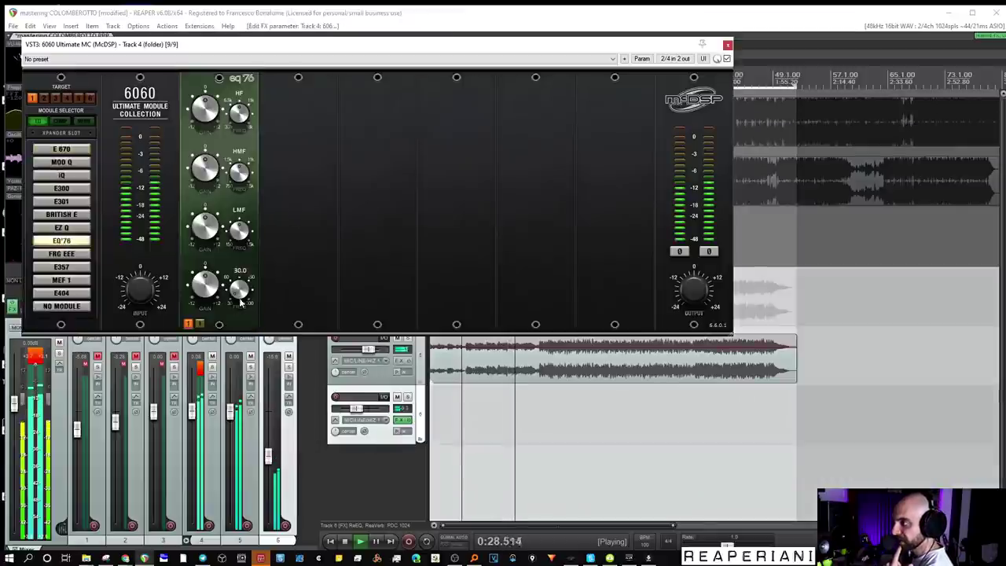
# Step: Raise the EQ'76 low-frequency gain to about 6.6 dB and close the 6060 Ultimate MC
pyautogui.moveTo(208, 291); pyautogui.dragTo(208, 272)
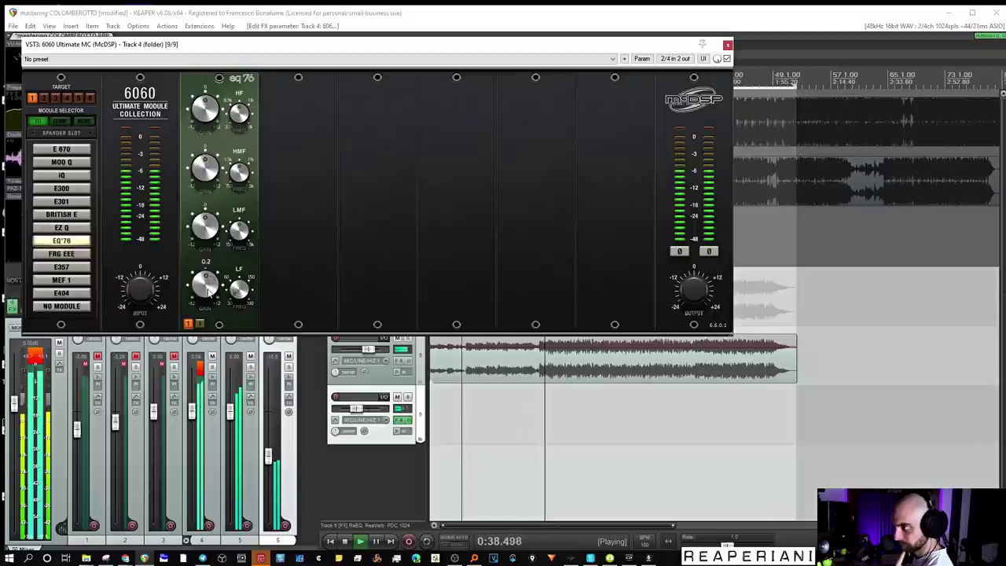
pyautogui.moveTo(209, 291); pyautogui.dragTo(209, 283)
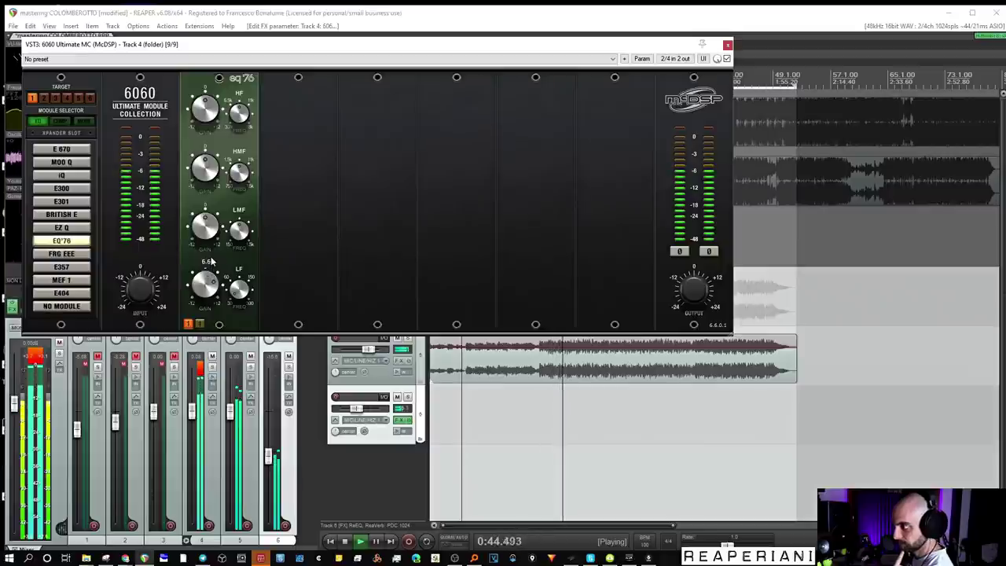
pyautogui.click(727, 45)
# Step: Check the CLA-76 settings on track 4, and compare the mix with both references by soloing them exclusively
pyautogui.click(200, 52)
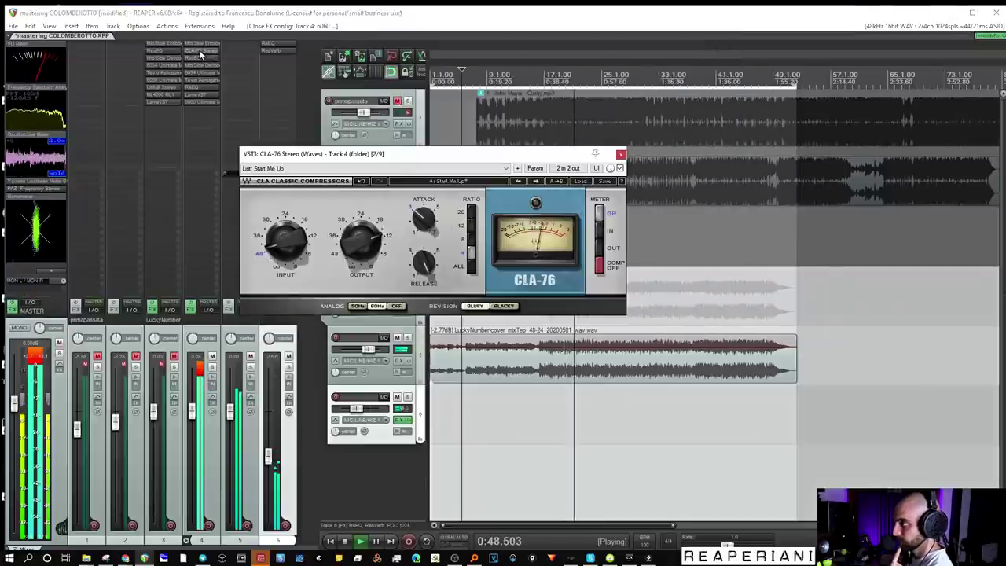
pyautogui.click(620, 154)
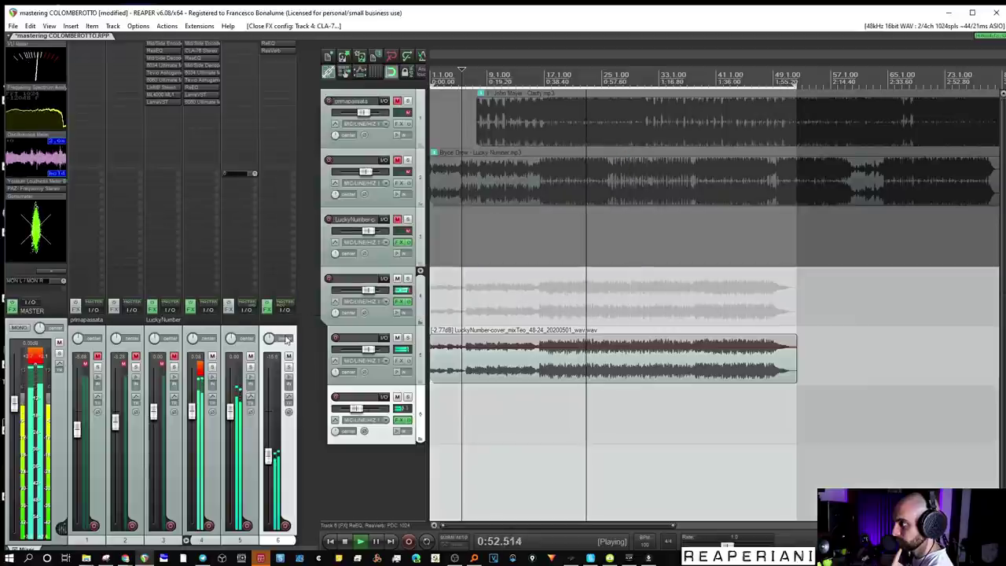
pyautogui.keyDown('ctrl'); pyautogui.keyDown('alt'); pyautogui.click(133, 367); pyautogui.keyUp('alt'); pyautogui.keyUp('ctrl')
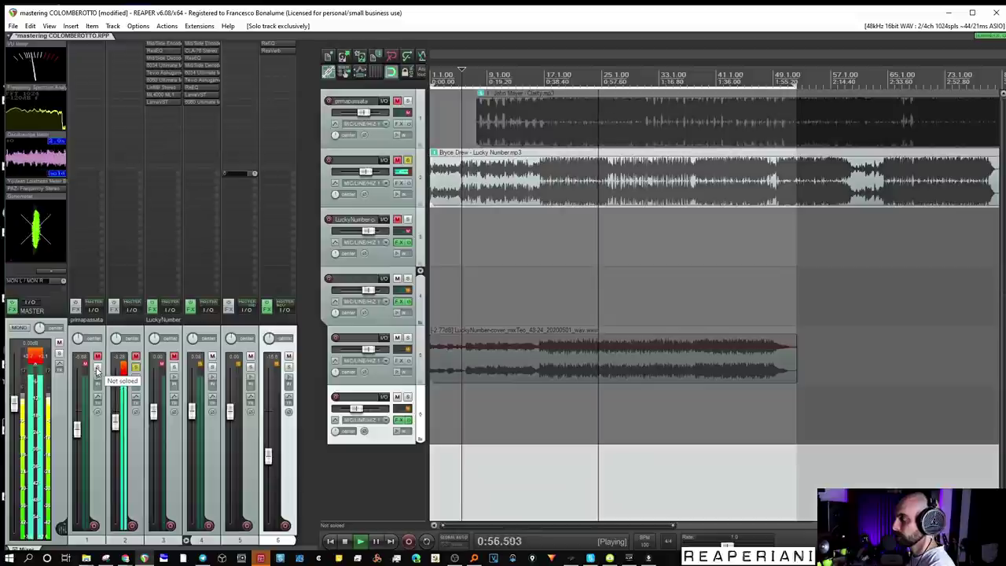
pyautogui.keyDown('ctrl'); pyautogui.keyDown('alt'); pyautogui.click(96, 367); pyautogui.keyUp('alt'); pyautogui.keyUp('ctrl')
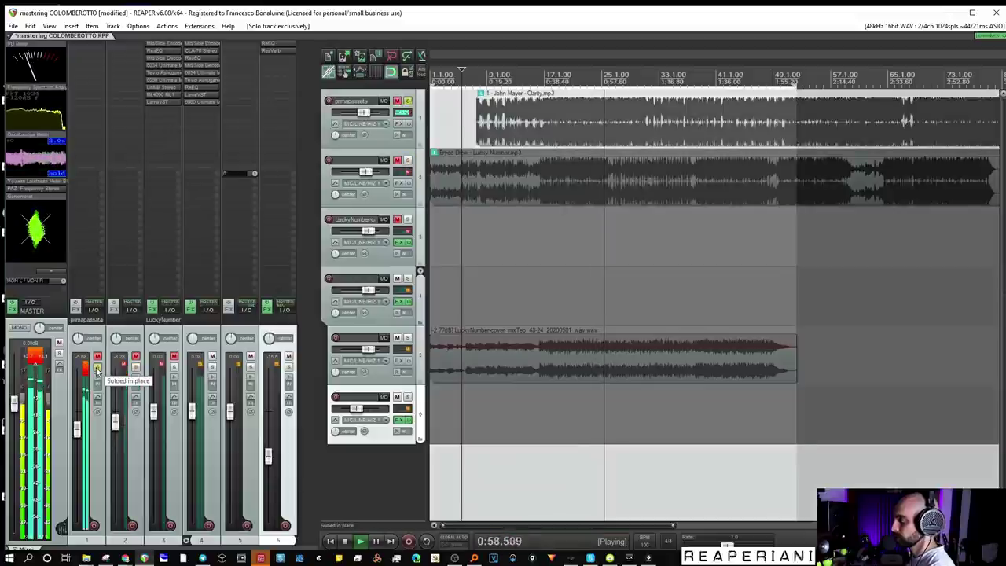
pyautogui.click(97, 370)
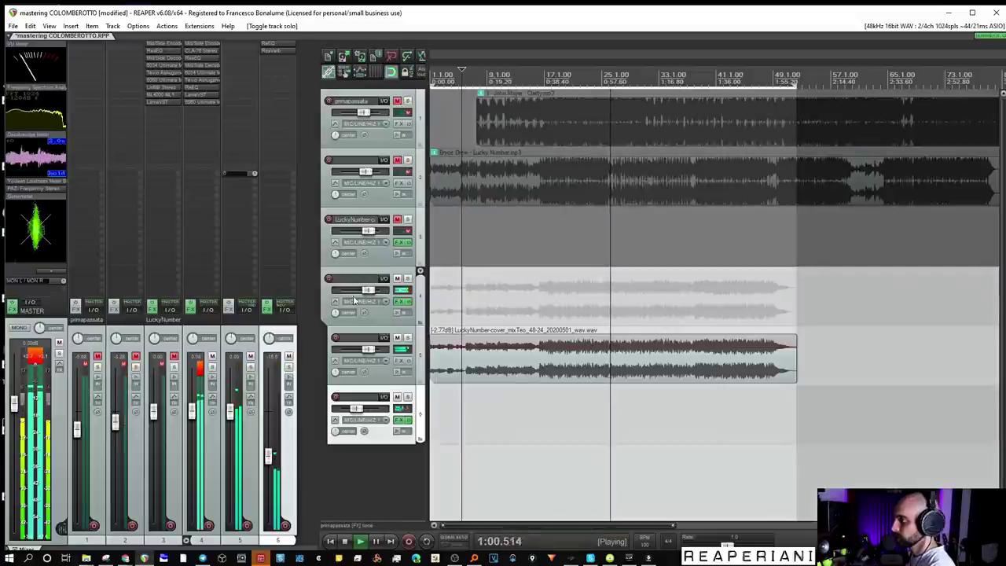
# Step: Copy the cover mix item from track 5 onto the LuckyNumber track and solo that track briefly to compare the two chains
pyautogui.scroll(-3, 464, 346)
pyautogui.moveTo(465, 347); pyautogui.dragTo(448, 239)
pyautogui.keyDown('ctrl'); pyautogui.keyDown('alt'); pyautogui.click(409, 220); pyautogui.keyUp('alt'); pyautogui.keyUp('ctrl')
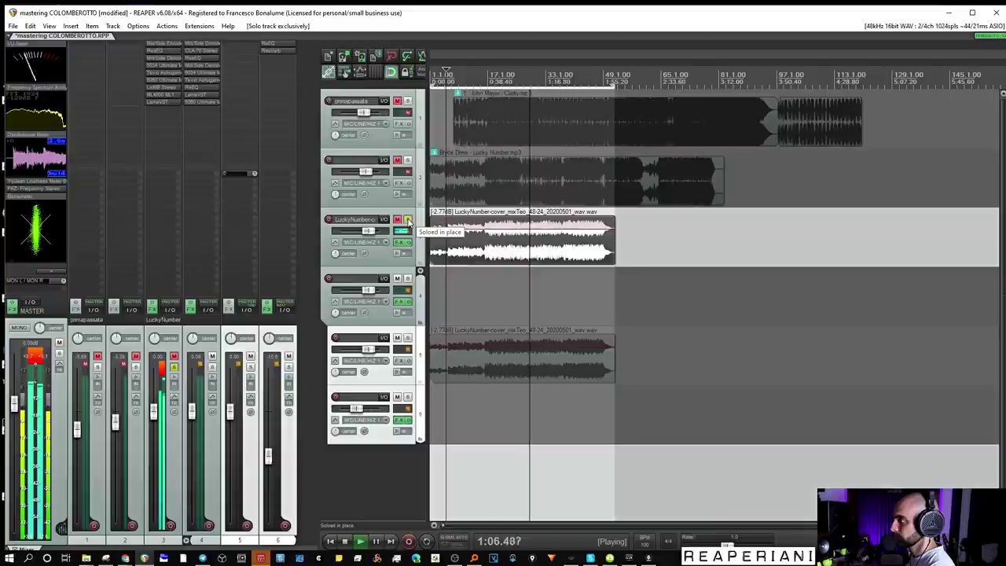
pyautogui.click(407, 221)
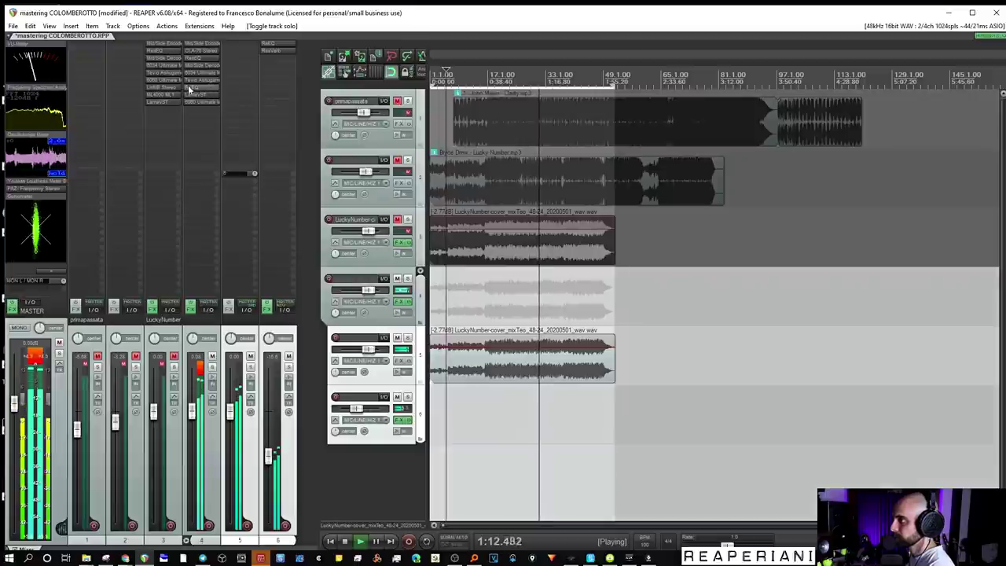
# Step: Compare the spectra of both references, the LuckyNumber track and the new chain in the master's PAZ Frequency analyzer, closing it when finished
pyautogui.click(37, 188)
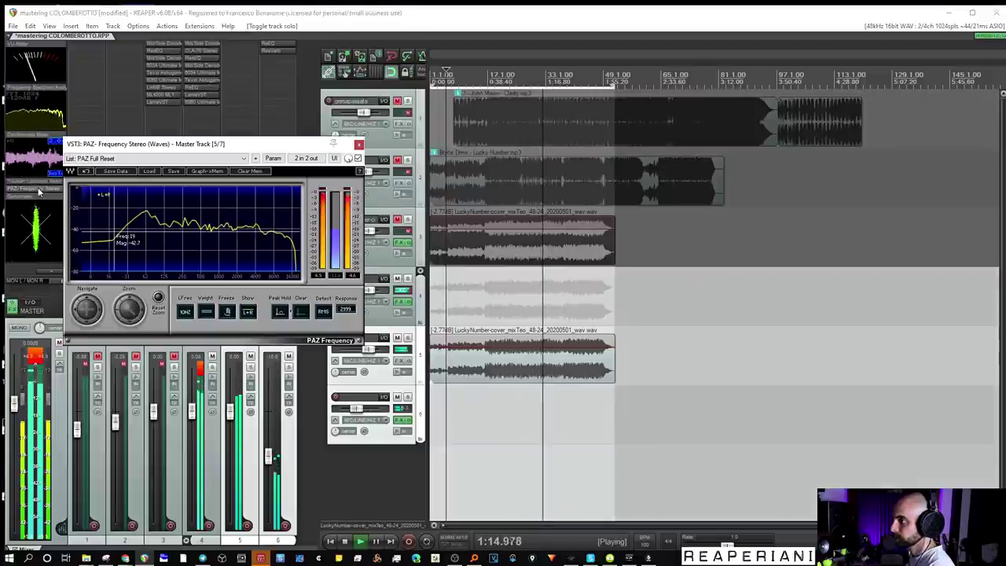
pyautogui.keyDown('ctrl'); pyautogui.keyDown('alt'); pyautogui.click(407, 160); pyautogui.keyUp('alt'); pyautogui.keyUp('ctrl')
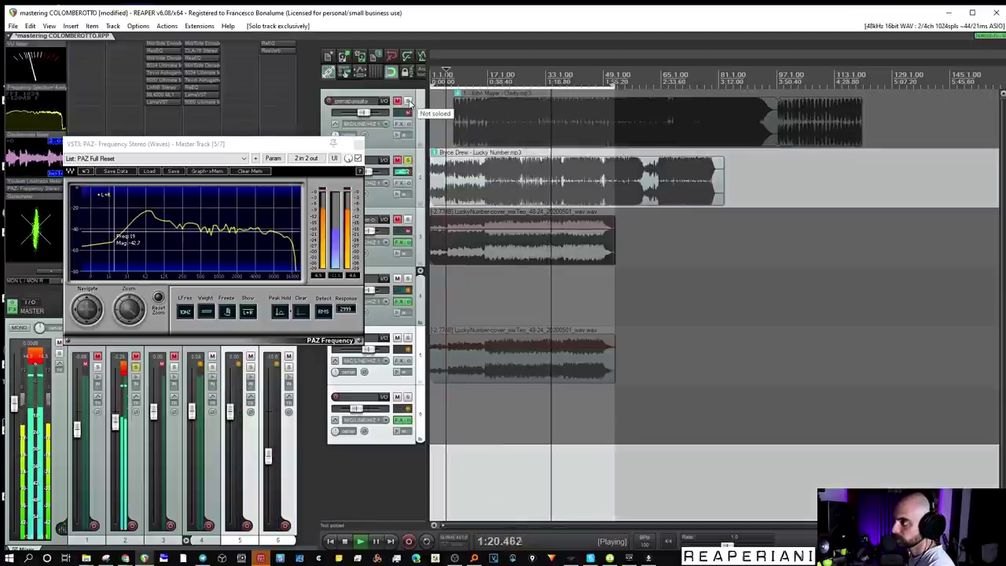
pyautogui.keyDown('ctrl'); pyautogui.keyDown('alt'); pyautogui.click(408, 101); pyautogui.keyUp('alt'); pyautogui.keyUp('ctrl')
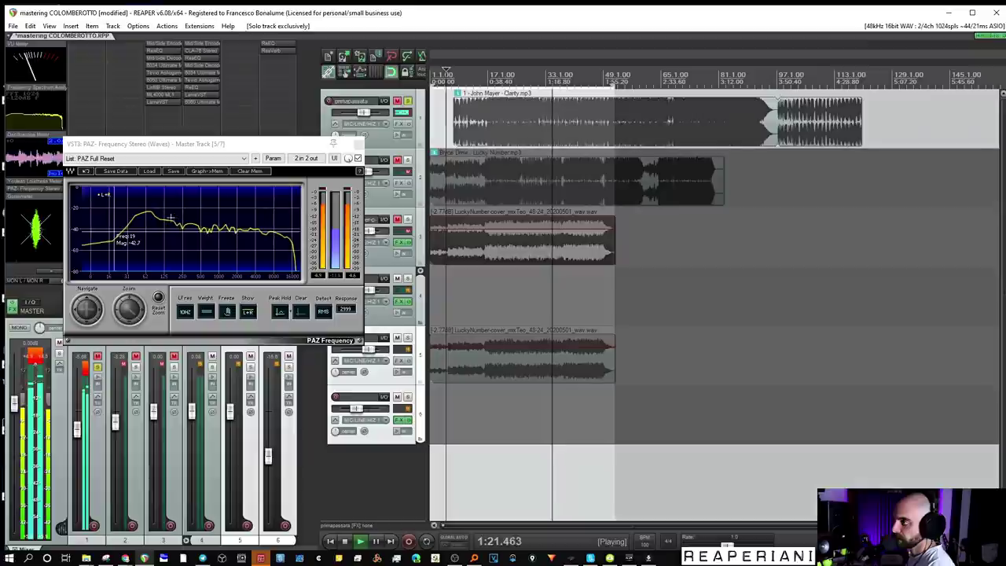
pyautogui.keyDown('ctrl'); pyautogui.keyDown('alt'); pyautogui.click(408, 162); pyautogui.keyUp('alt'); pyautogui.keyUp('ctrl')
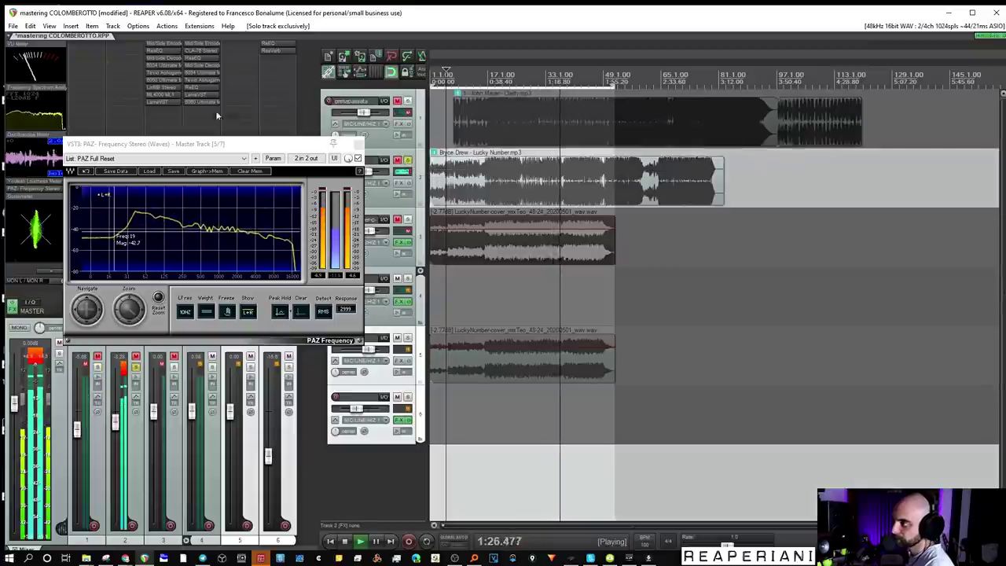
pyautogui.click(407, 222)
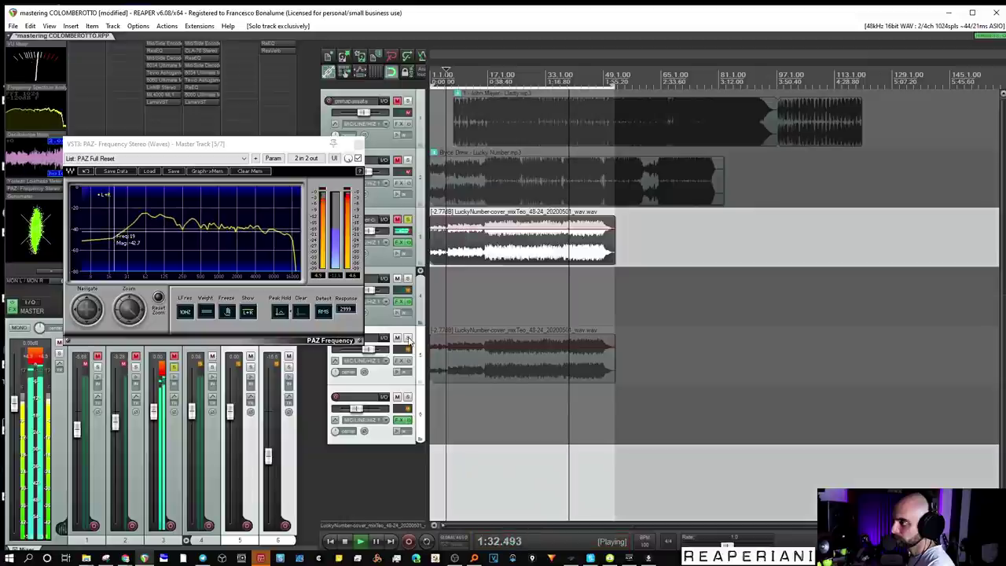
pyautogui.click(408, 339)
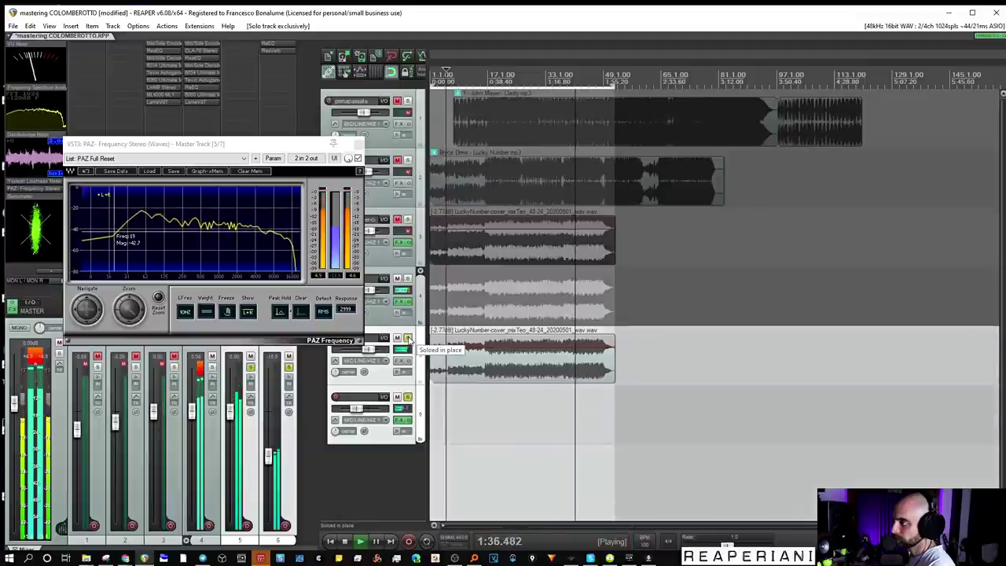
pyautogui.click(492, 400)
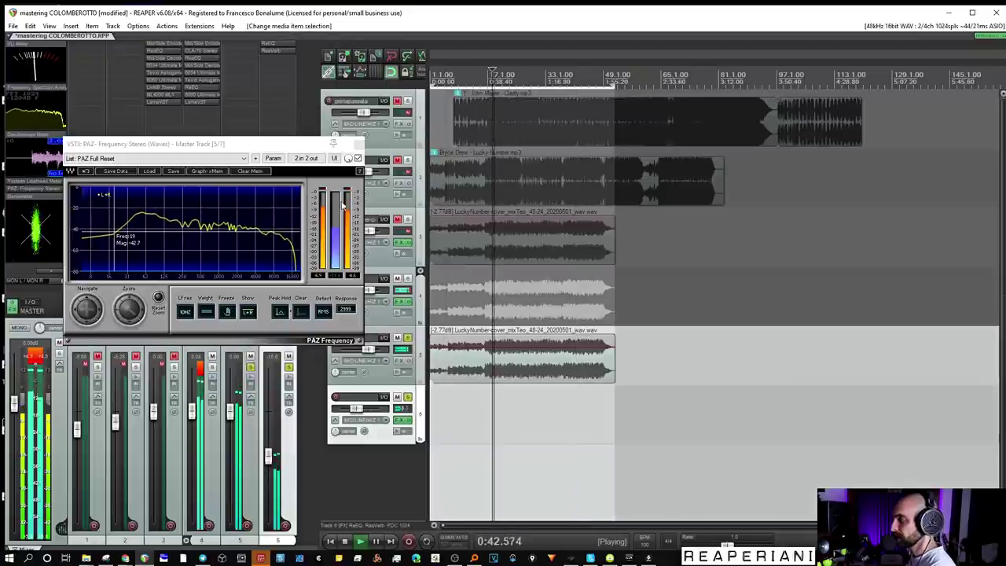
pyautogui.click(358, 144)
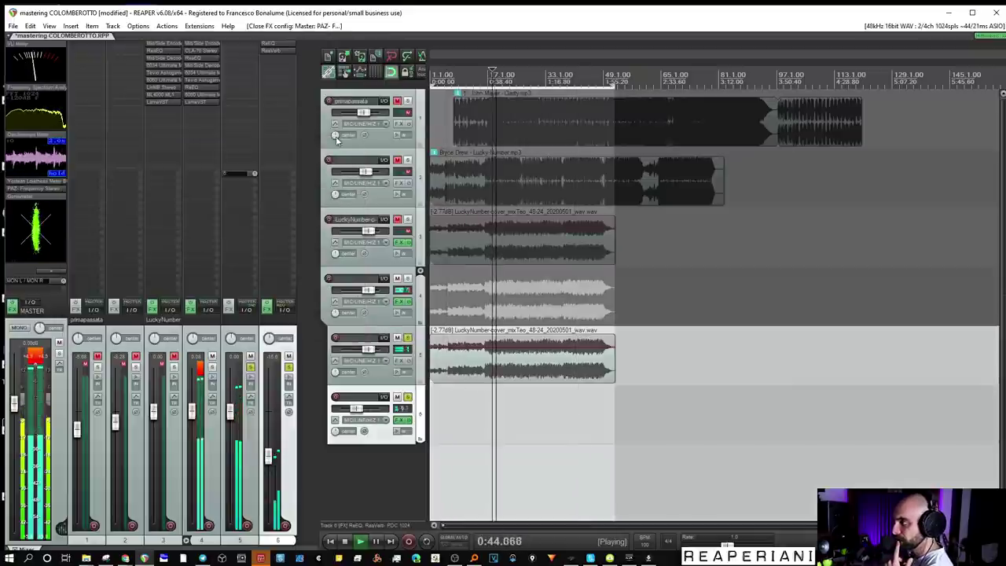
# Step: Set the overall output gain of the ReaEQ in track 4's third FX slot to -3.1
pyautogui.click(204, 63)
pyautogui.click(273, 50)
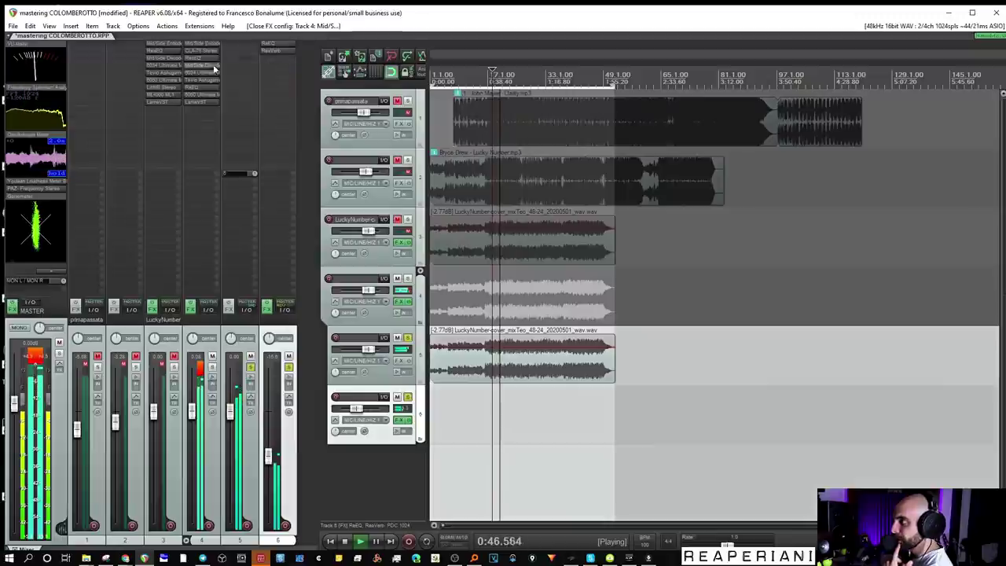
pyautogui.click(204, 58)
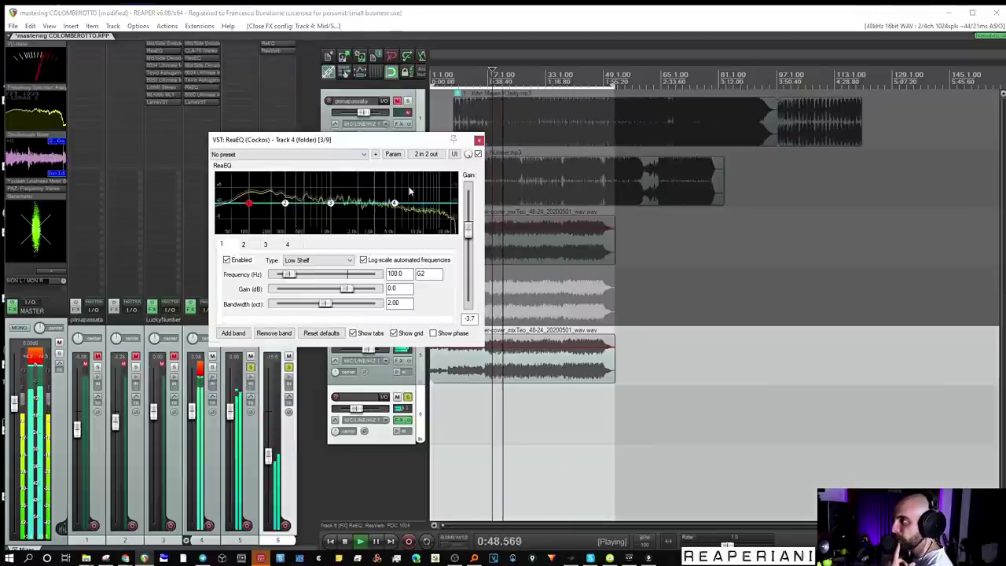
pyautogui.moveTo(470, 238); pyautogui.dragTo(469, 241)
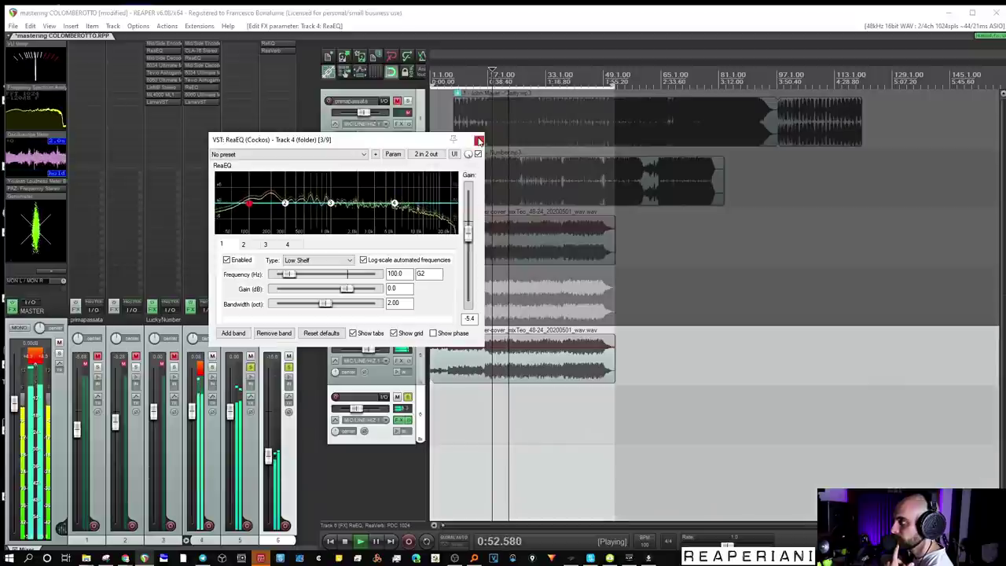
pyautogui.click(479, 141)
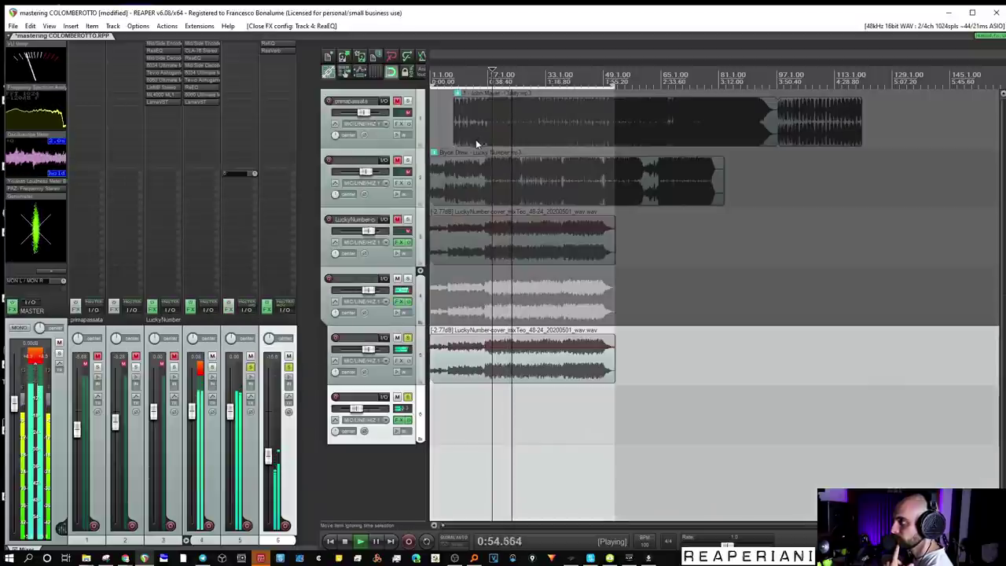
pyautogui.click(201, 61)
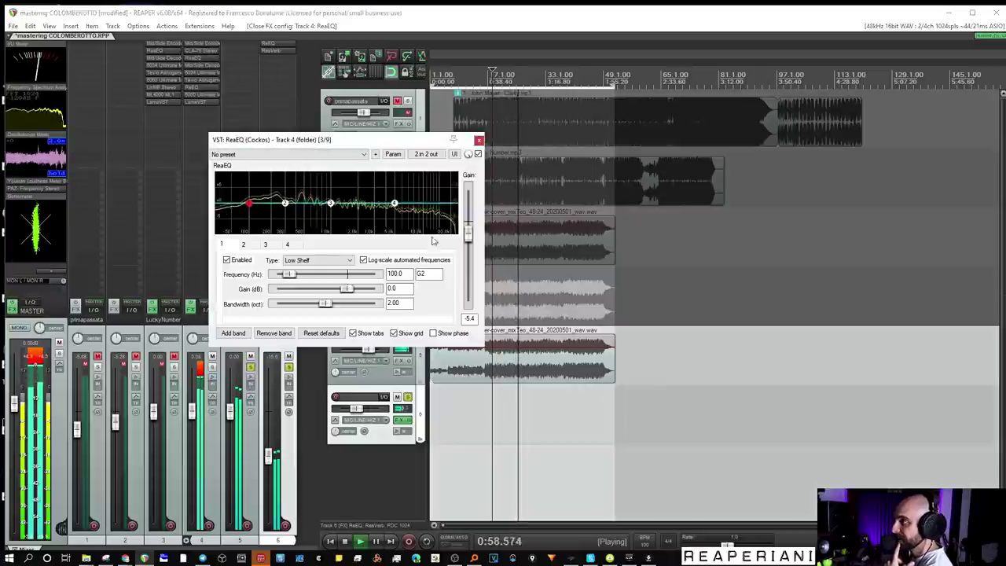
pyautogui.moveTo(470, 239); pyautogui.dragTo(470, 234)
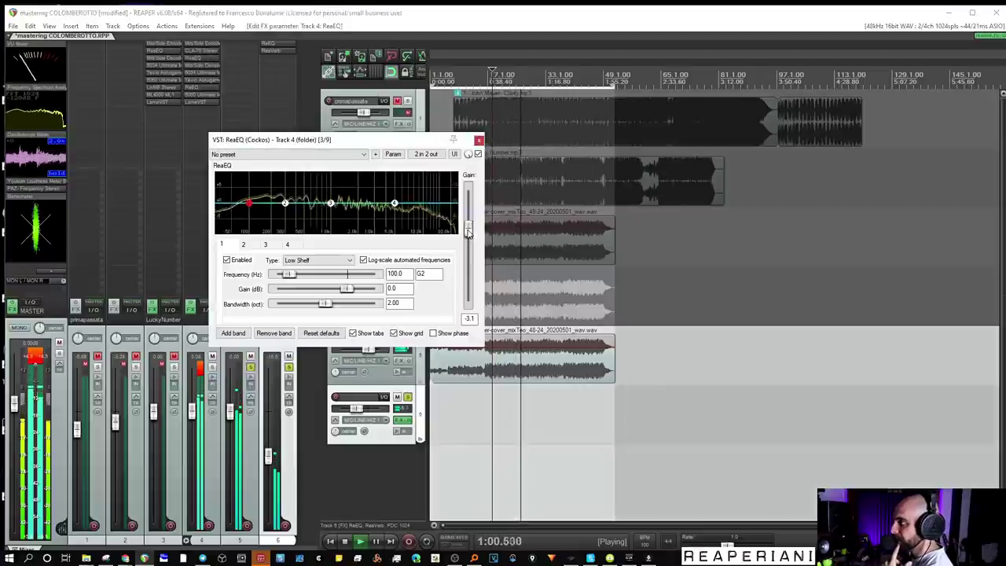
# Step: Shape band 3 of track 4's ReaEQ into a -6.2 dB cut at about 4090 Hz and unsolo the parallel tracks
pyautogui.moveTo(332, 203); pyautogui.dragTo(364, 218)
pyautogui.moveTo(294, 141); pyautogui.dragTo(380, 144)
pyautogui.click(289, 367)
pyautogui.moveTo(448, 218); pyautogui.dragTo(414, 173)
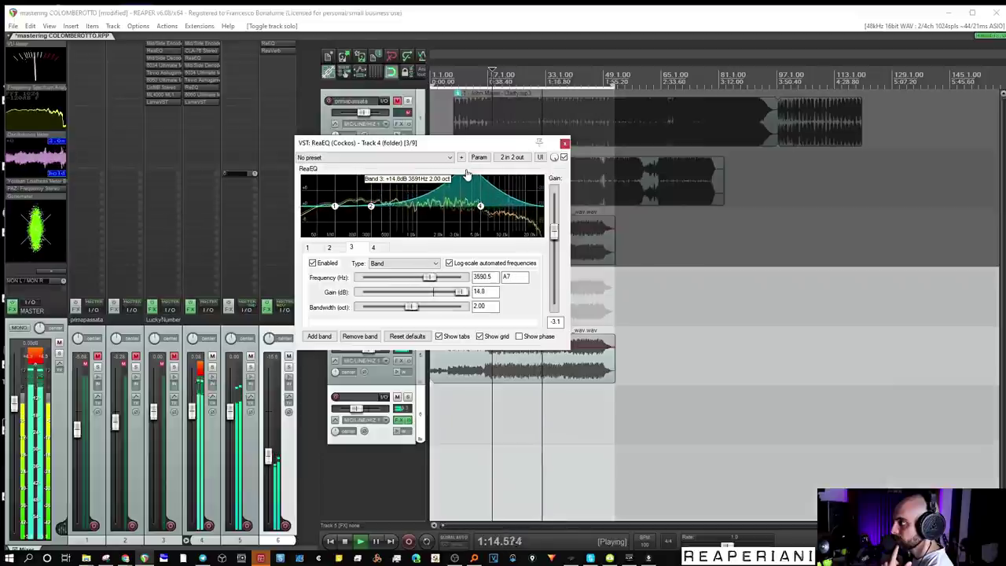
pyautogui.moveTo(473, 180); pyautogui.dragTo(474, 181)
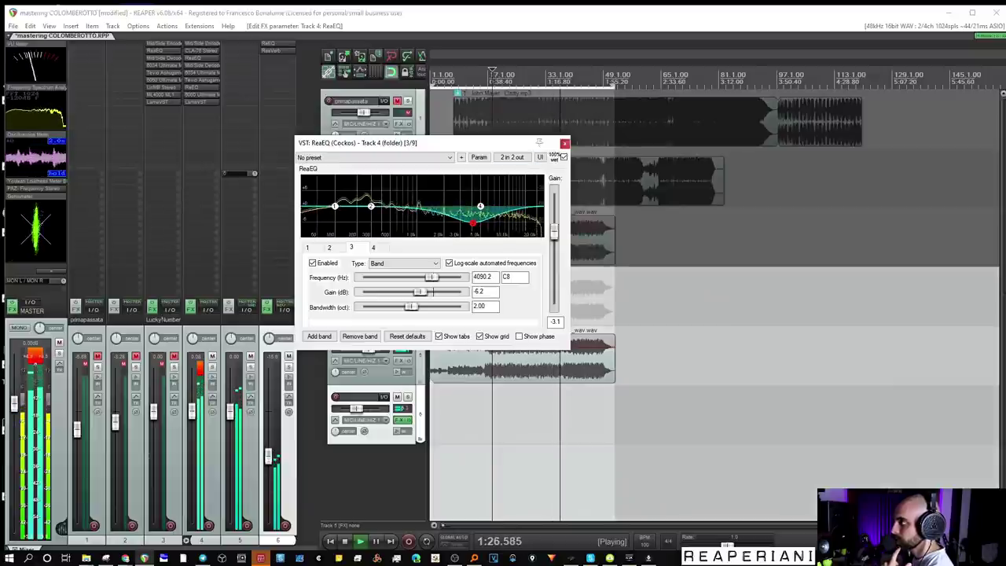
pyautogui.click(564, 143)
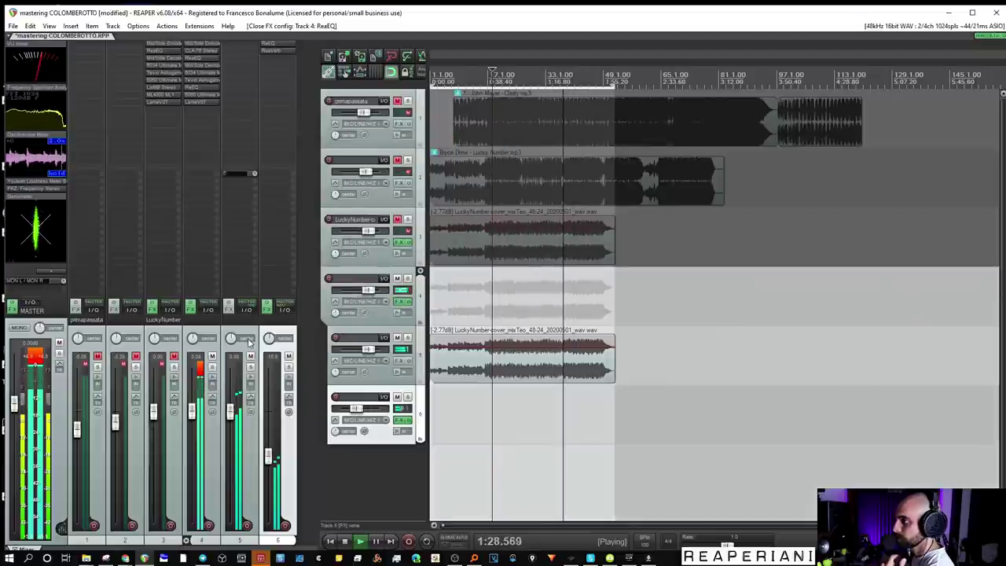
# Step: Compare the processed mix with the reference songs by soloing tracks 2 and 1 in turn, and stop playback
pyautogui.click(135, 368)
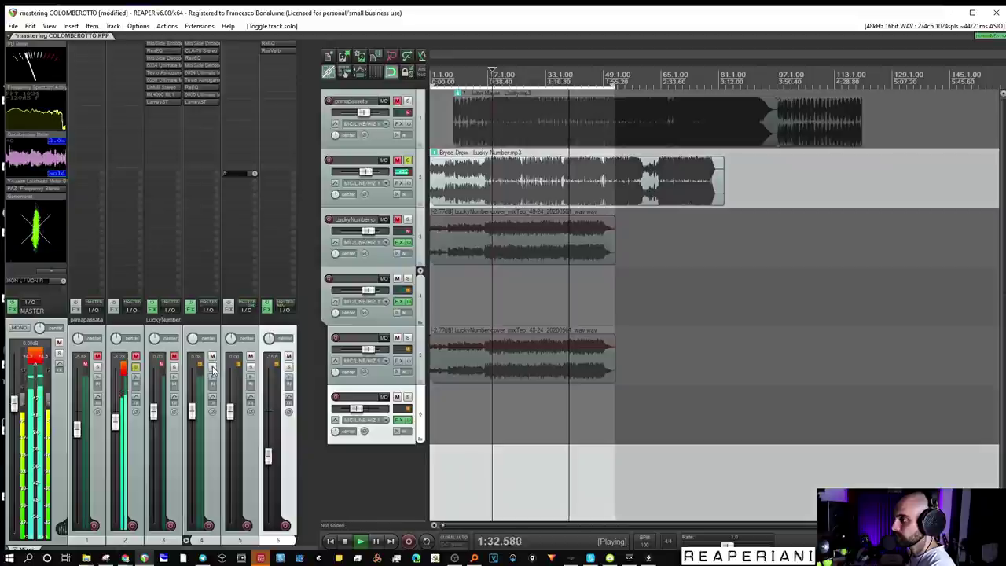
pyautogui.click(212, 369)
pyautogui.click(135, 368)
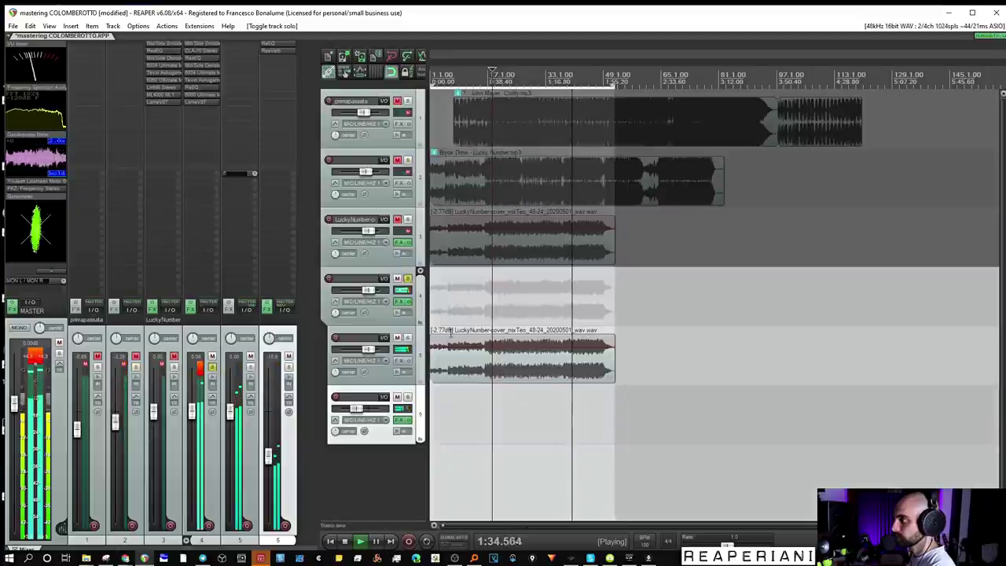
pyautogui.click(486, 395)
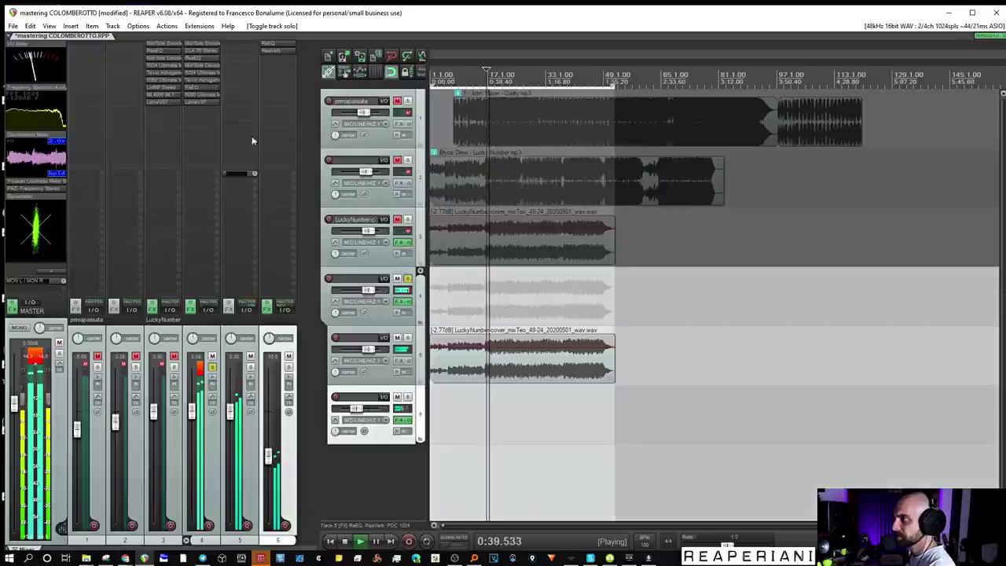
pyautogui.keyDown('ctrl'); pyautogui.keyDown('alt'); pyautogui.click(408, 100); pyautogui.keyUp('alt'); pyautogui.keyUp('ctrl')
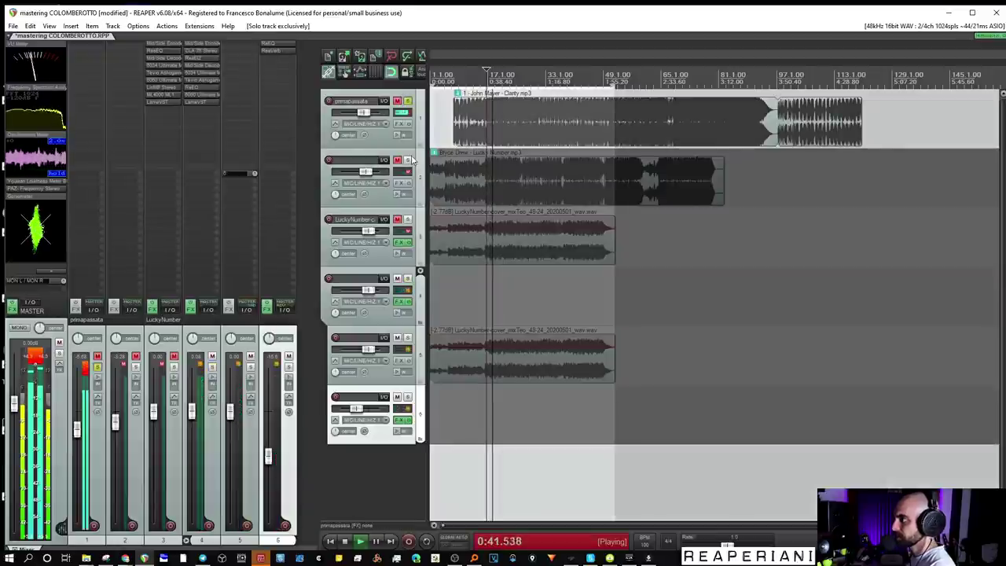
pyautogui.click(407, 100)
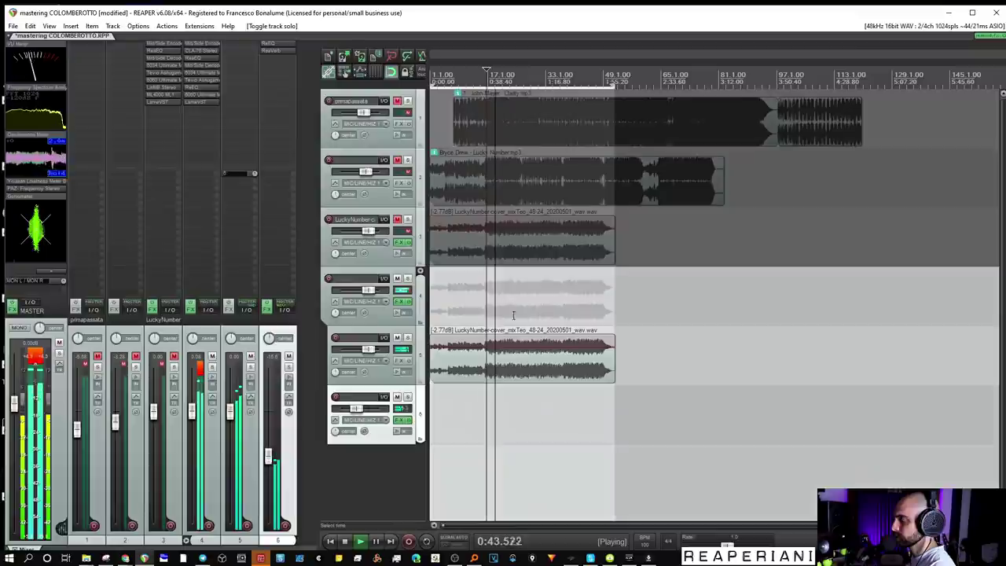
pyautogui.press('space')
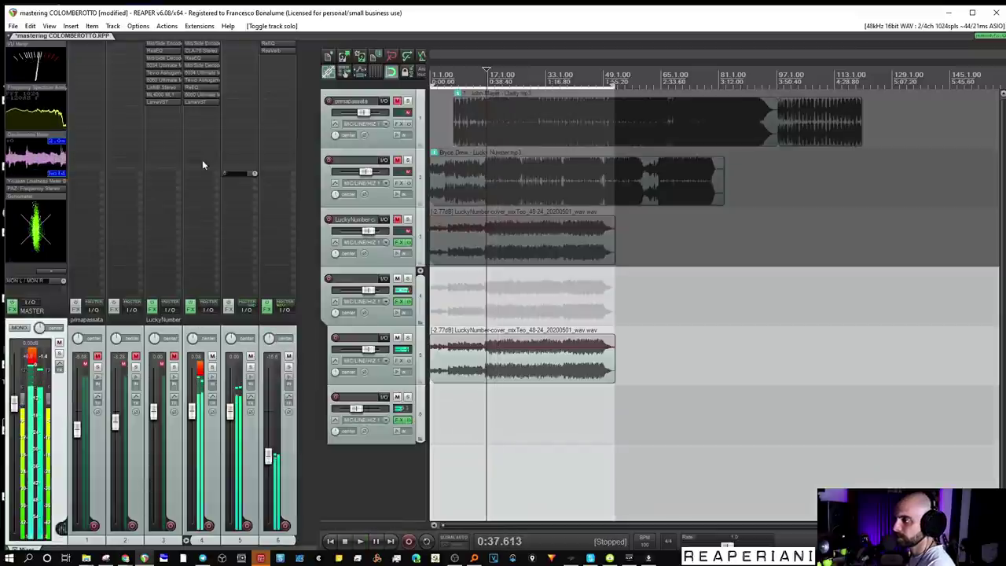
# Step: Add the VST3 L3-LL Multi Stereo (Waves) limiter to the end of track 4's FX chain
pyautogui.doubleClick(201, 110)
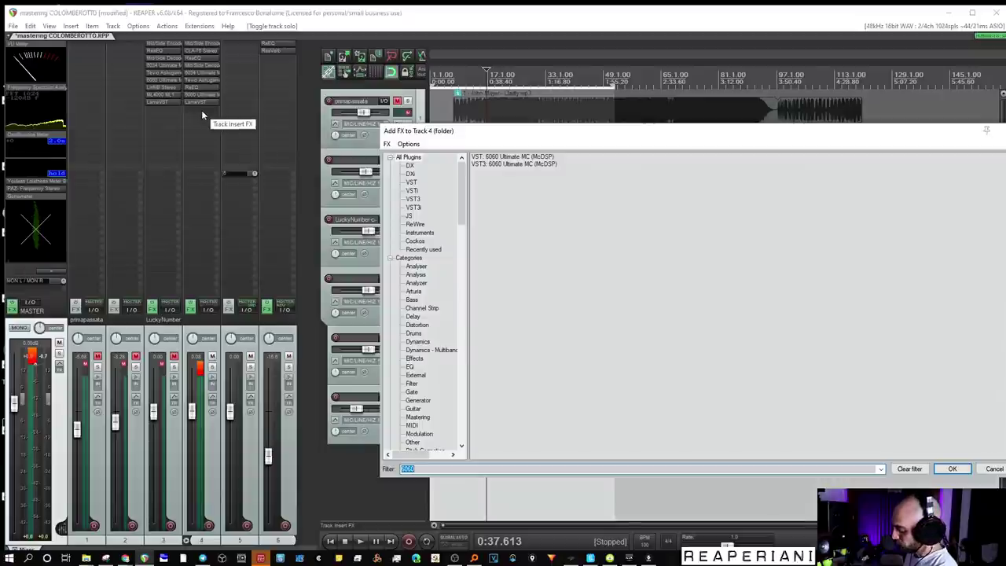
pyautogui.write('l3 l')
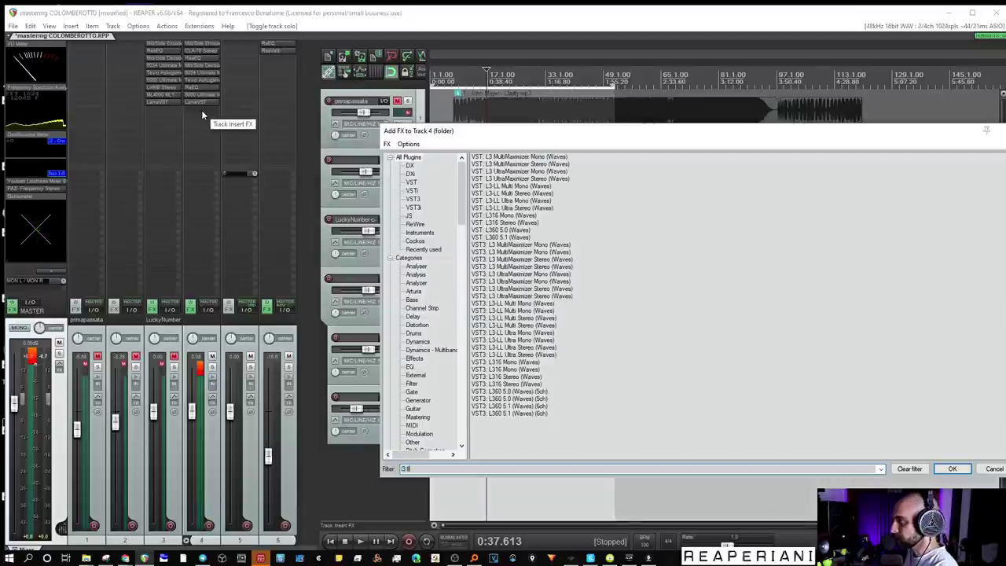
pyautogui.write('l')
pyautogui.doubleClick(518, 206)
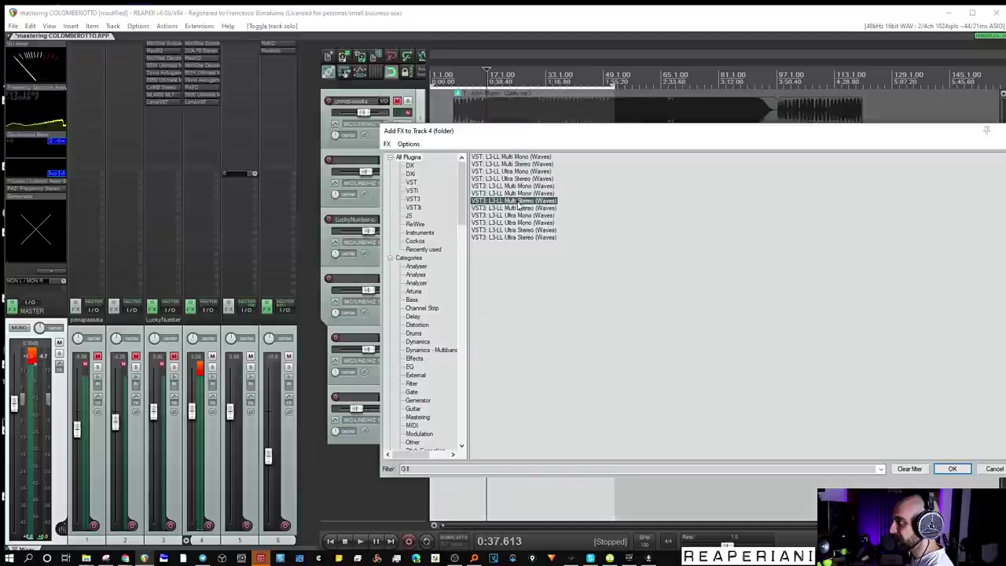
pyautogui.moveTo(187, 44); pyautogui.dragTo(408, 138)
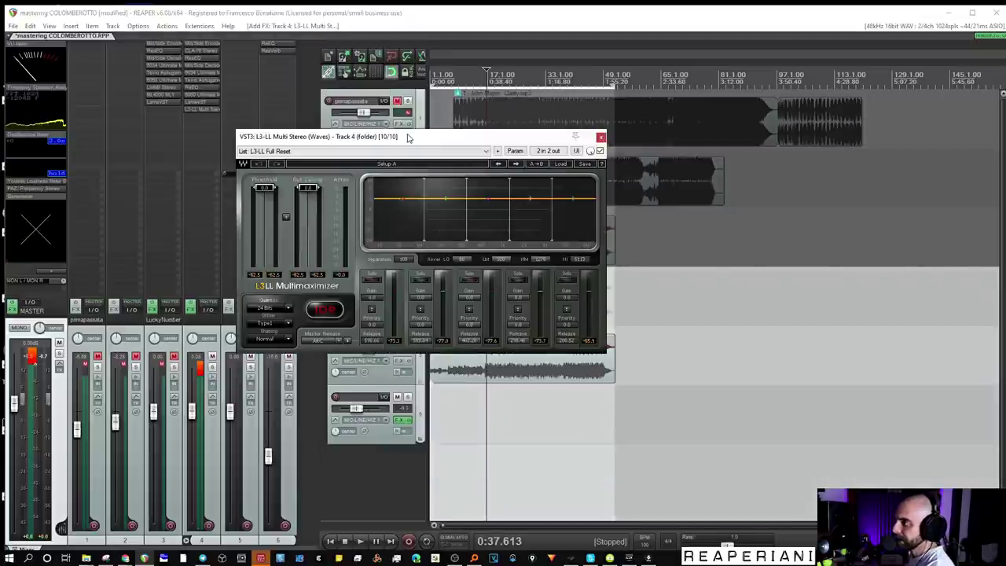
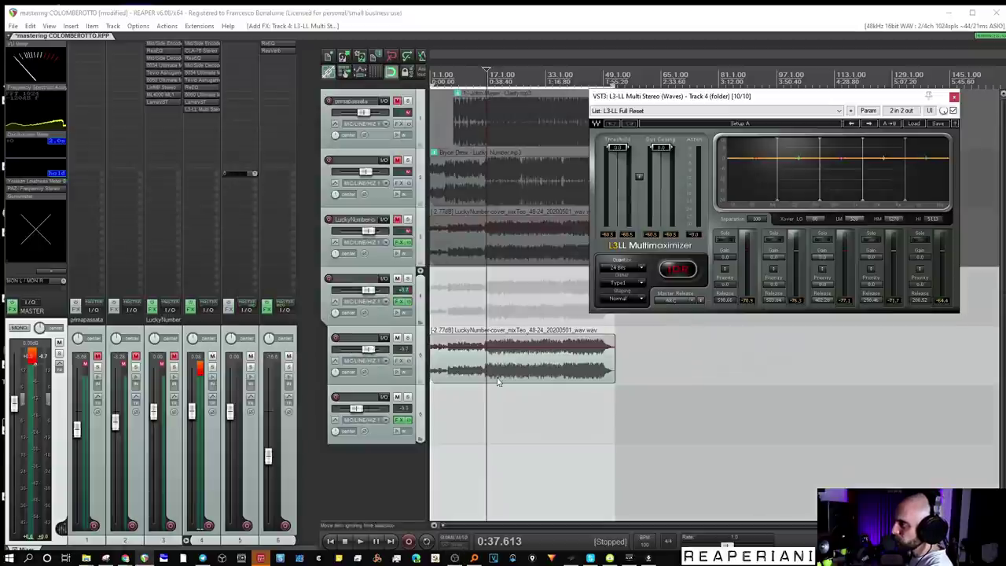
# Step: Play the mix from the loud section and lower the L3-LL Multimaximizer's threshold and output ceiling
pyautogui.click(497, 393)
pyautogui.press('space')
pyautogui.moveTo(651, 157); pyautogui.dragTo(617, 158)
pyautogui.click(202, 381)
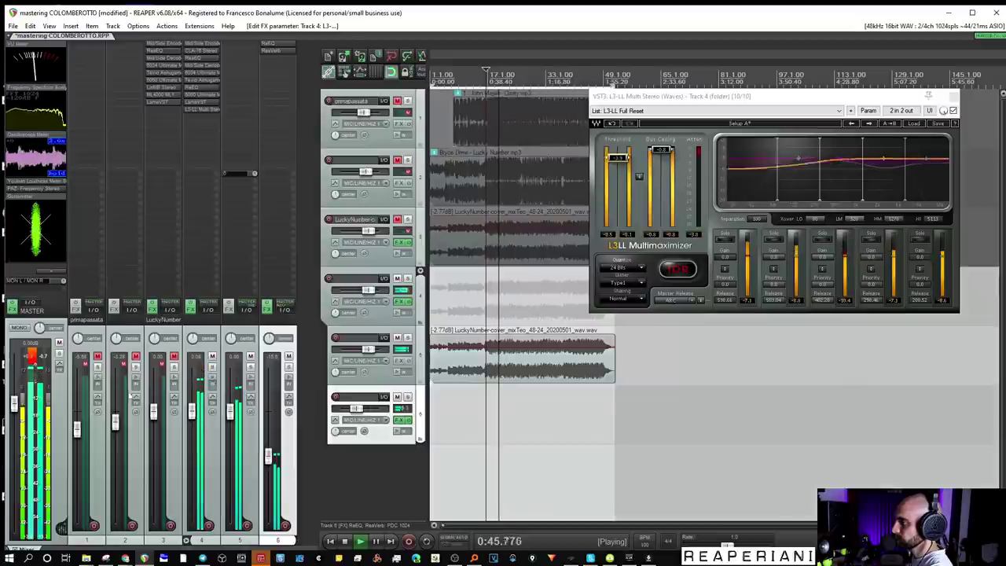
# Step: Raise reference track 2's volume to about -1 dB and compare its loudness with the limited mix
pyautogui.click(135, 370)
pyautogui.moveTo(116, 423); pyautogui.dragTo(115, 419)
pyautogui.click(135, 368)
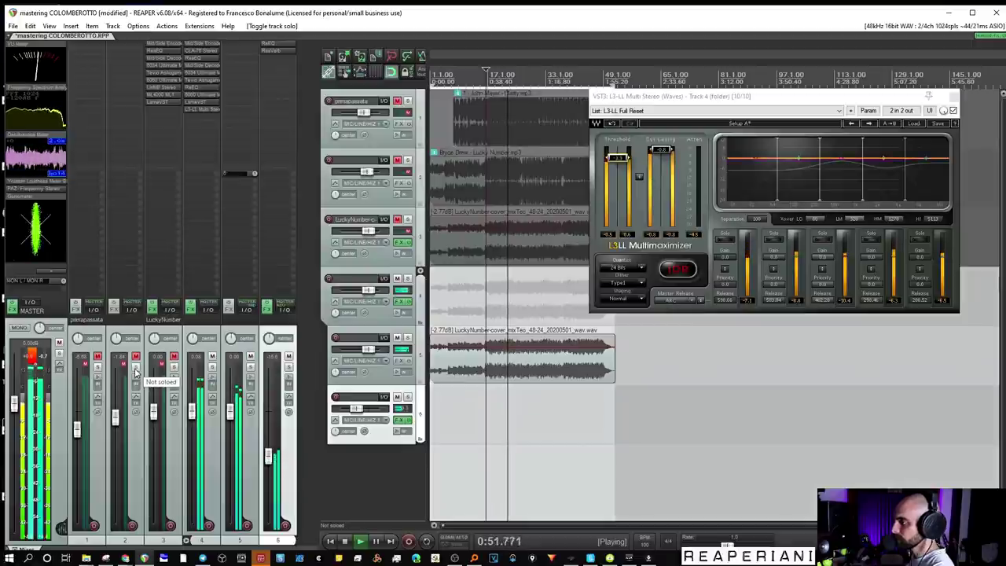
pyautogui.click(135, 369)
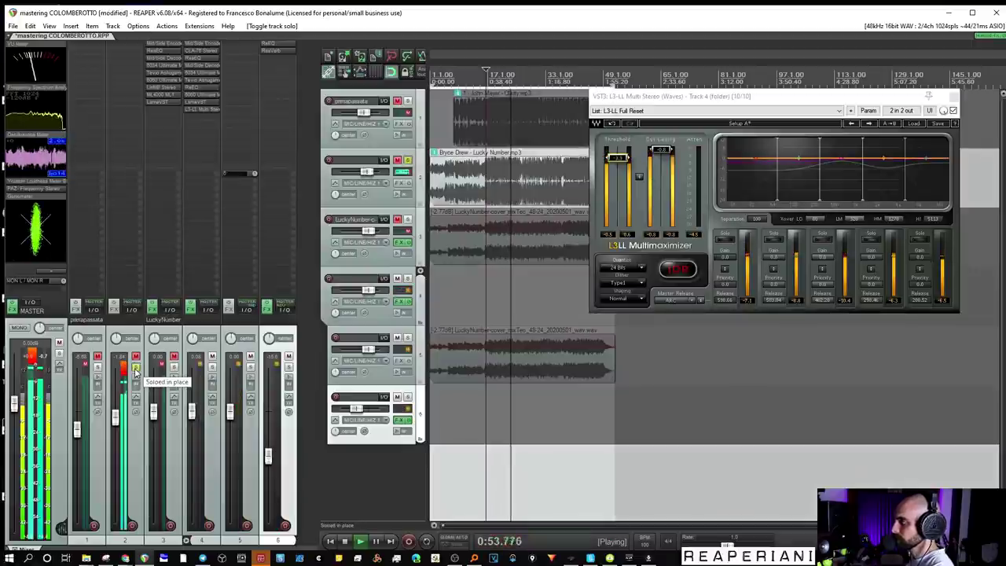
pyautogui.click(135, 370)
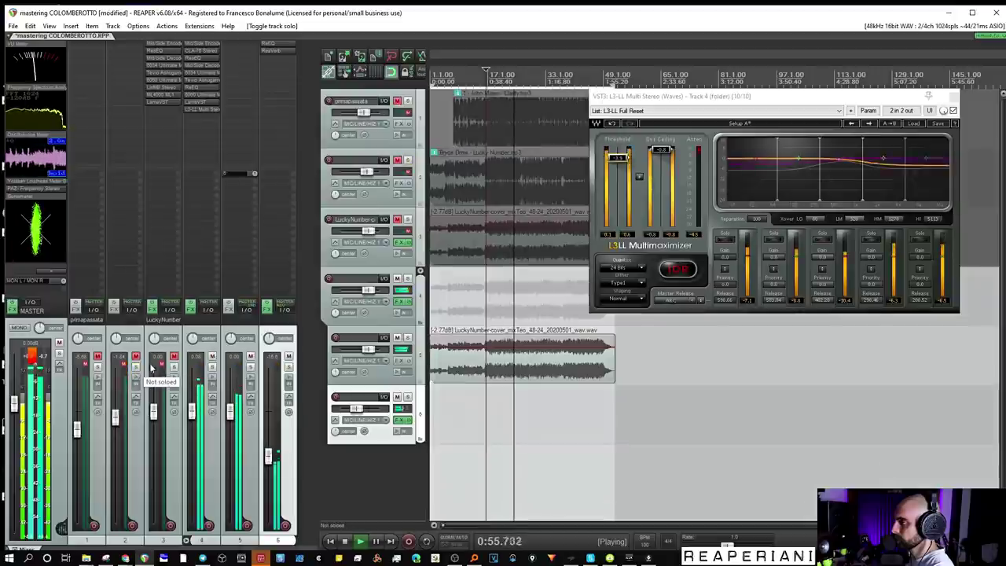
# Step: Raise the lowest band's gain in the L3-LL Multimaximizer and check the mix against reference tracks 2 and 1
pyautogui.moveTo(724, 259); pyautogui.dragTo(724, 251)
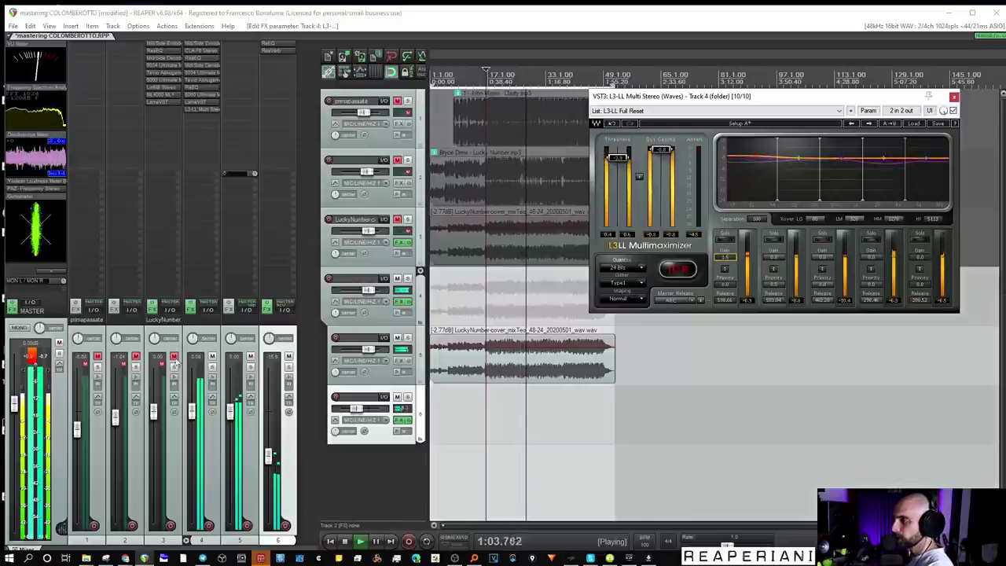
pyautogui.click(135, 368)
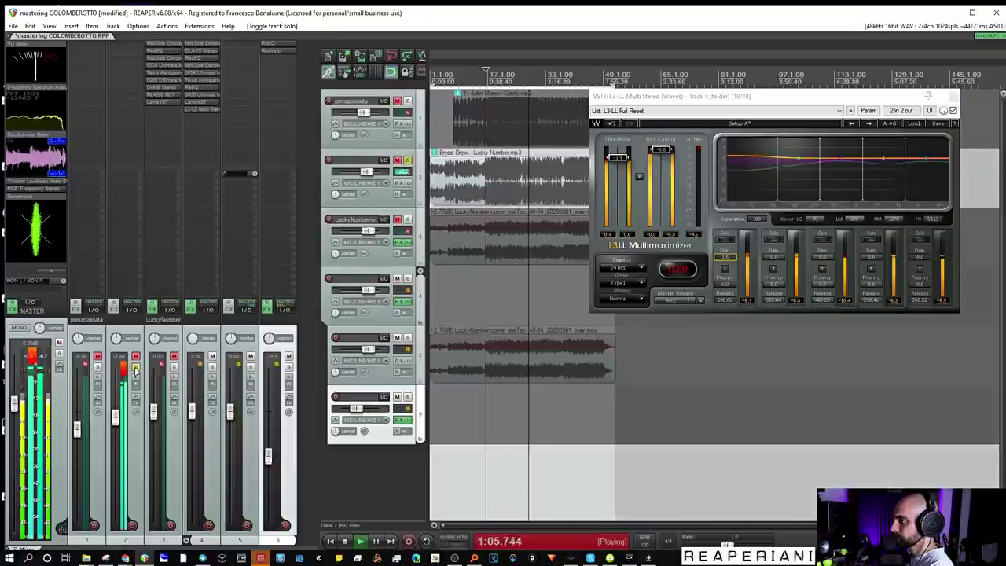
pyautogui.keyDown('alt'); pyautogui.click(97, 367); pyautogui.keyUp('alt')
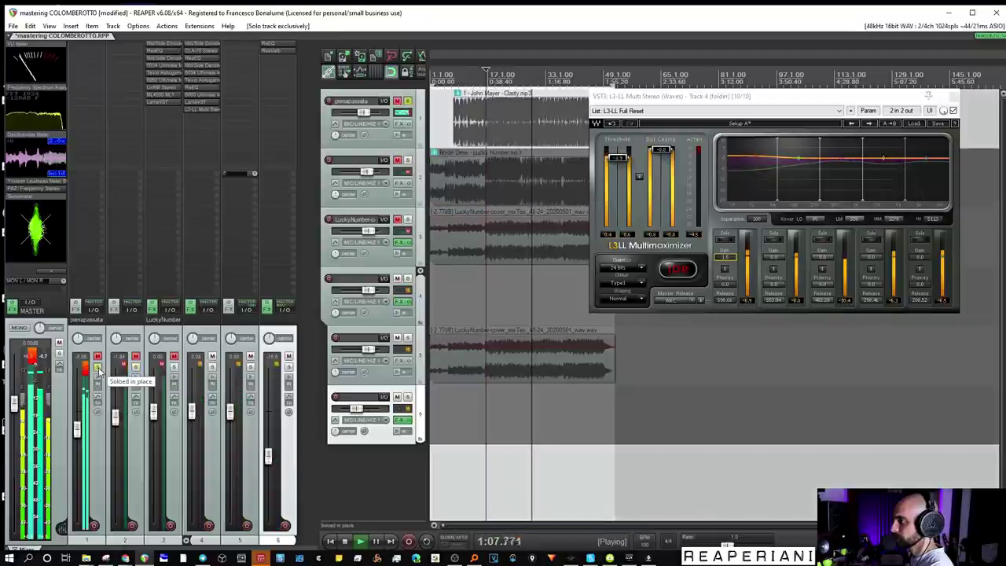
pyautogui.click(98, 368)
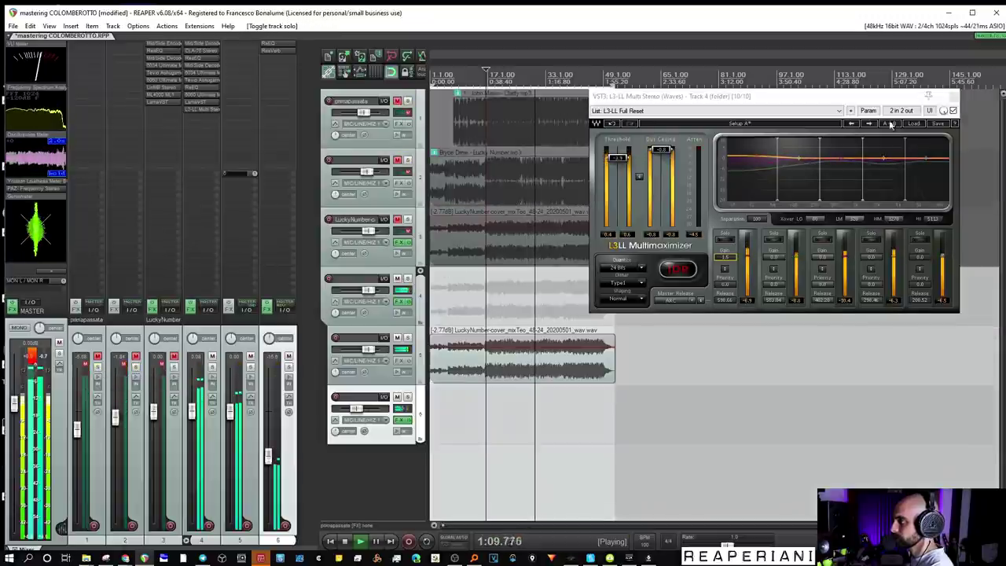
pyautogui.click(953, 98)
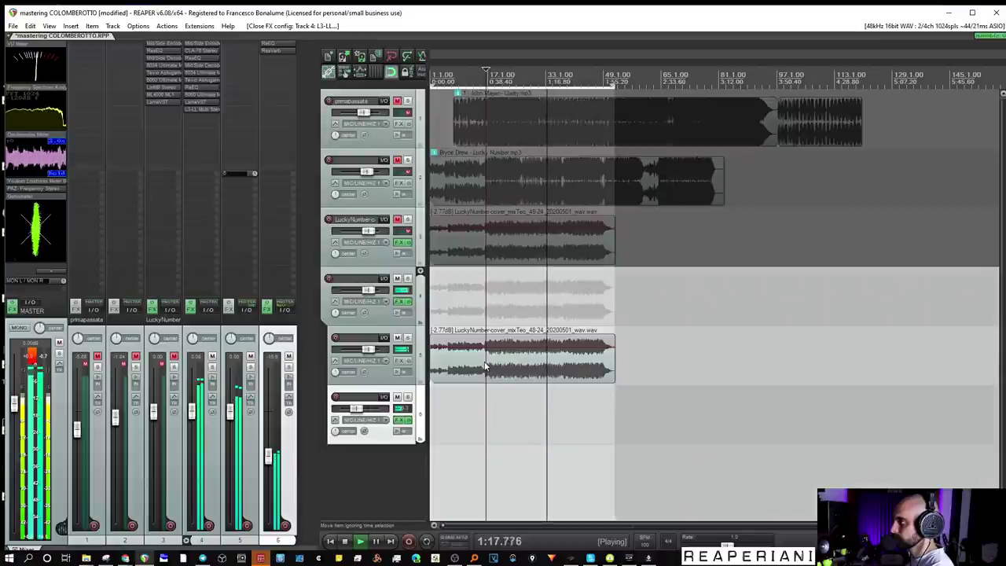
# Step: Set the OVER EZ2 band's threshold to -20.2 in track 4's 6034 Ultimate MB compressor
pyautogui.click(189, 75)
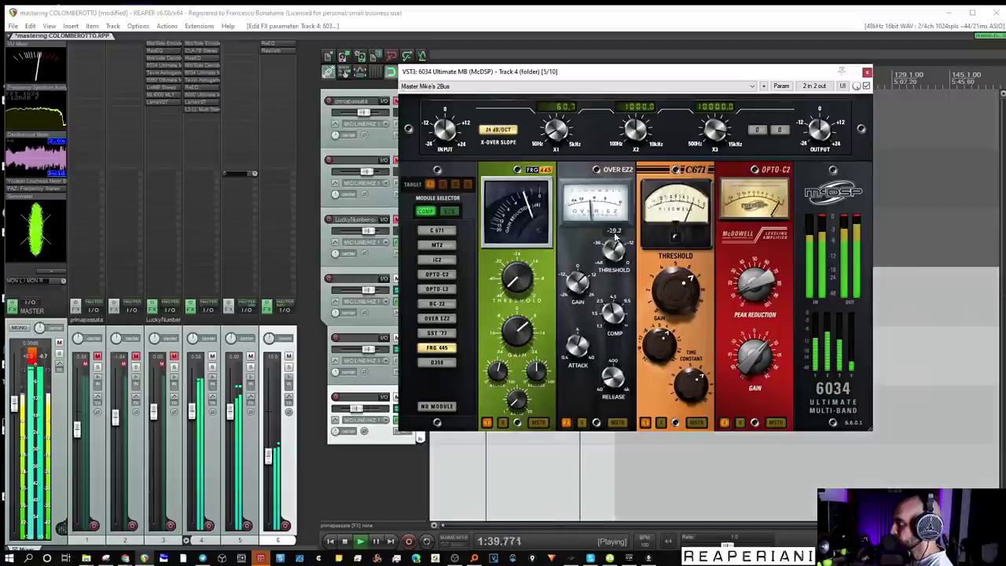
pyautogui.moveTo(614, 234); pyautogui.dragTo(614, 237)
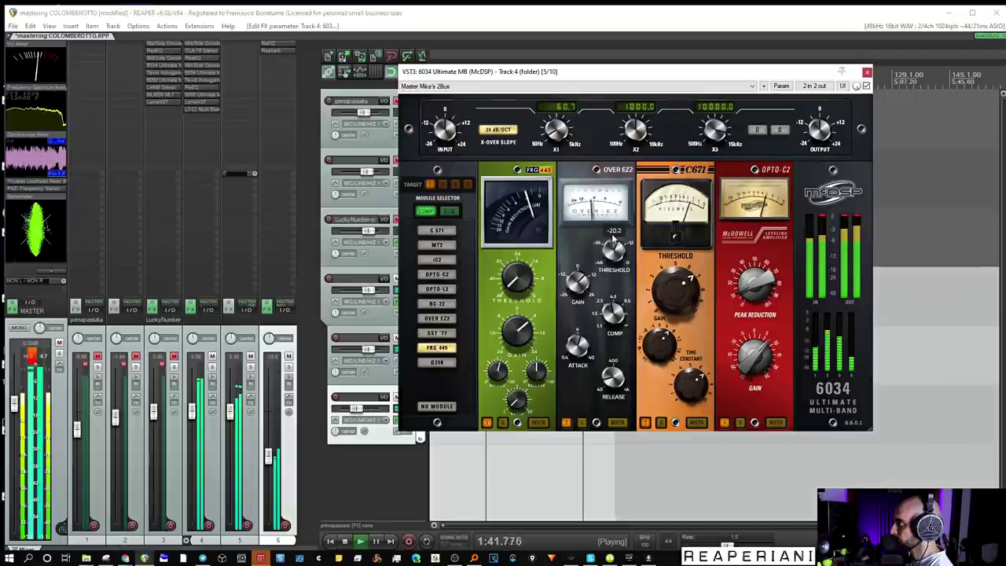
pyautogui.moveTo(580, 334)
pyautogui.moveTo(580, 355)
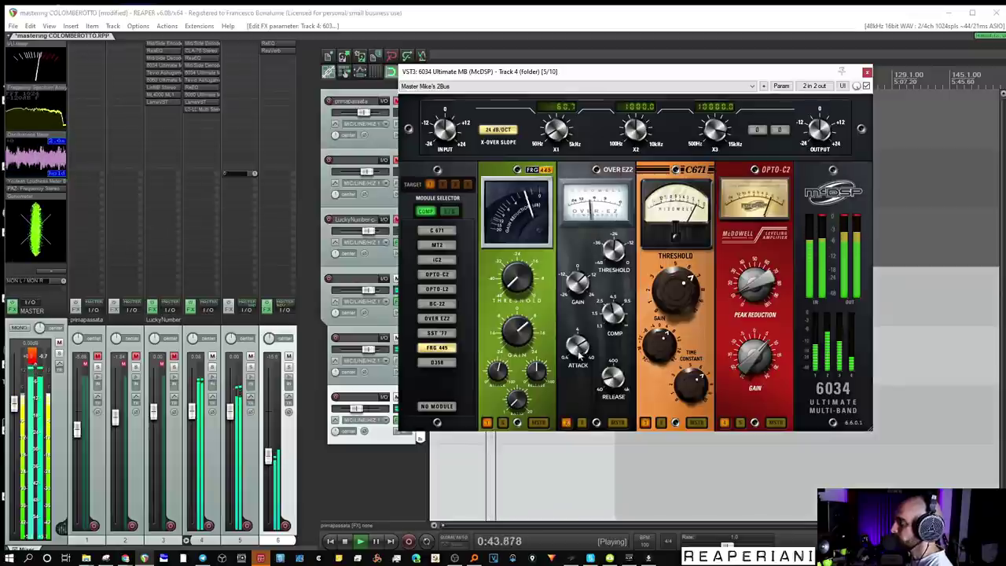
pyautogui.click(866, 74)
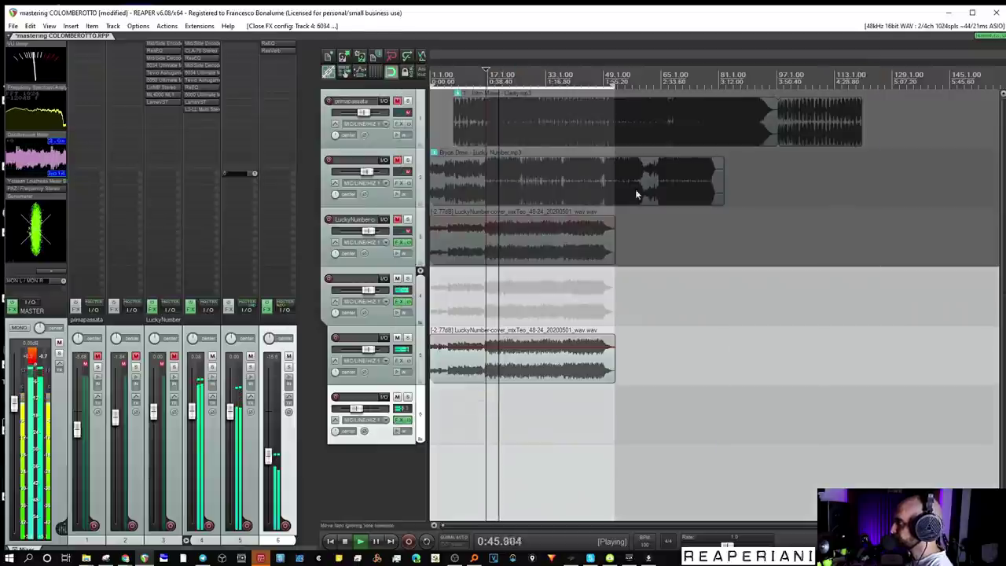
# Step: Solo reference track 2 and reference track 1 in turn against the mix, and stop playback
pyautogui.keyDown('ctrl'); pyautogui.keyDown('alt'); pyautogui.click(407, 160); pyautogui.keyUp('alt'); pyautogui.keyUp('ctrl')
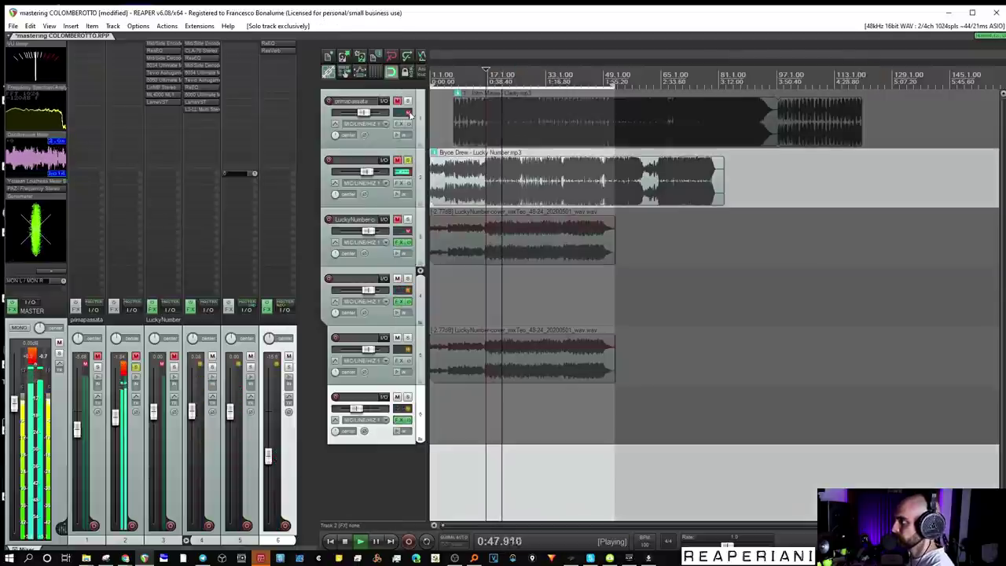
pyautogui.keyDown('ctrl'); pyautogui.keyDown('alt'); pyautogui.click(408, 101); pyautogui.keyUp('alt'); pyautogui.keyUp('ctrl')
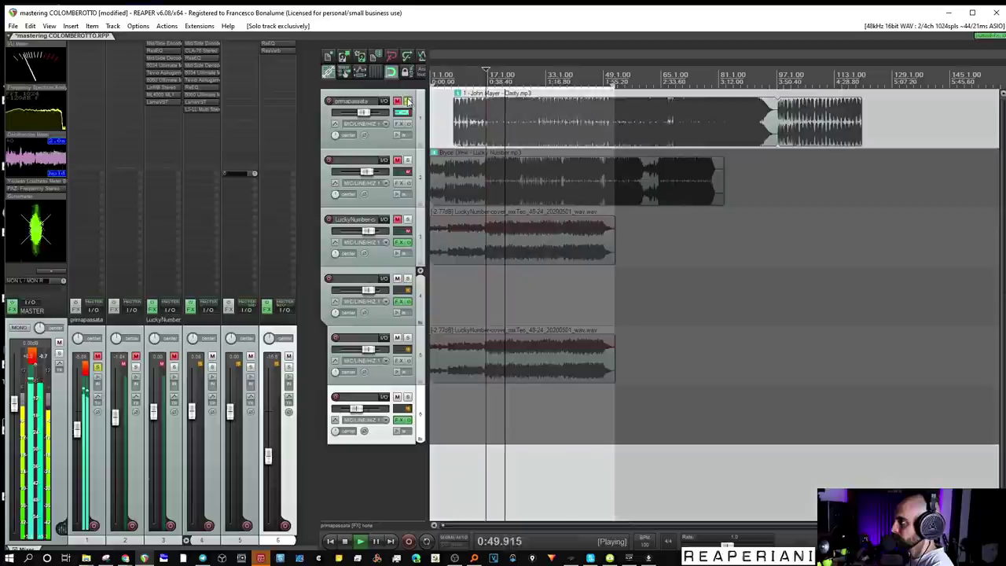
pyautogui.click(408, 101)
pyautogui.press('space')
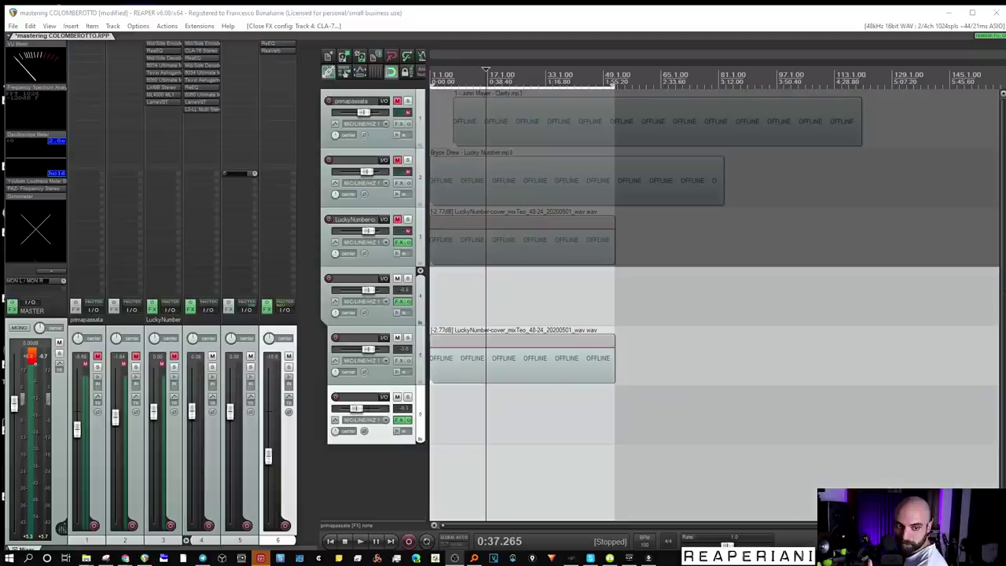
# Step: Play from about 0:28, before the loud section, and alternate the mix with reference tracks 2 and 1 to compare their tone
pyautogui.click(471, 299)
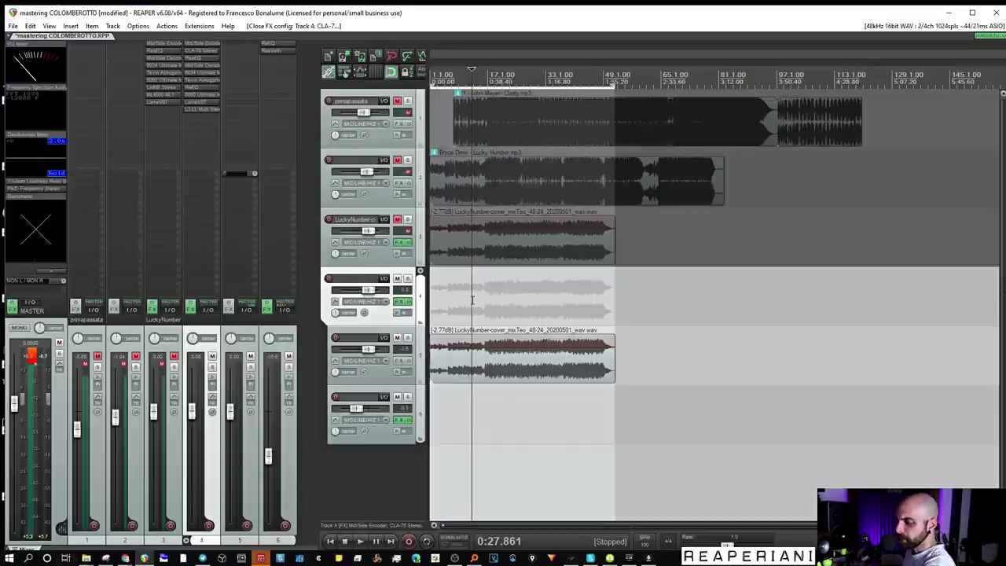
pyautogui.press('space')
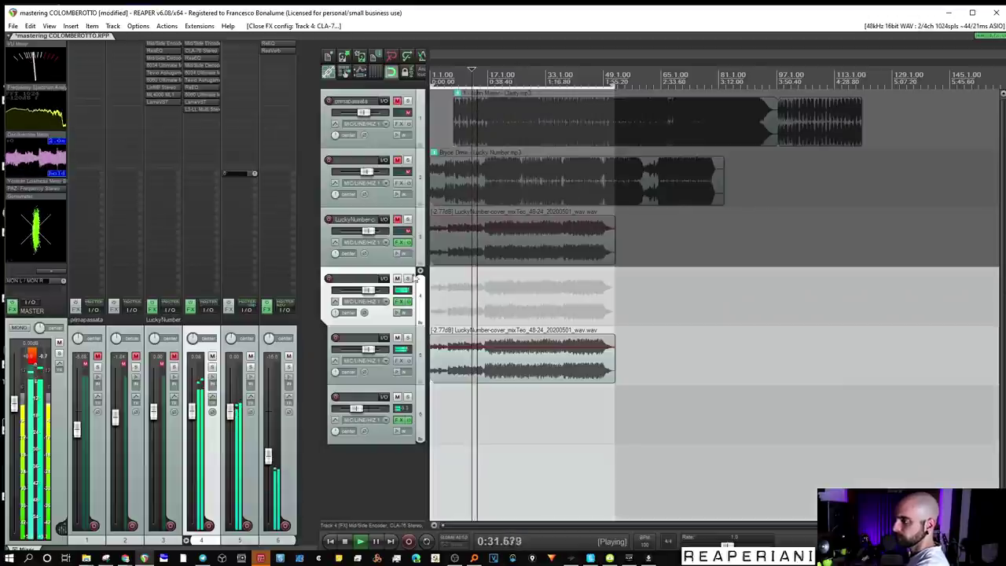
pyautogui.click(407, 161)
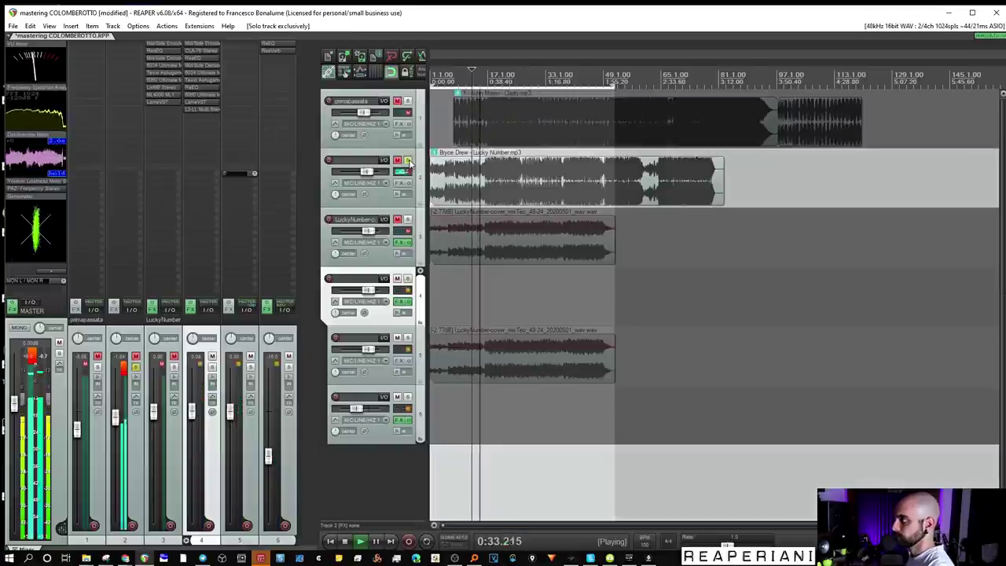
pyautogui.click(407, 101)
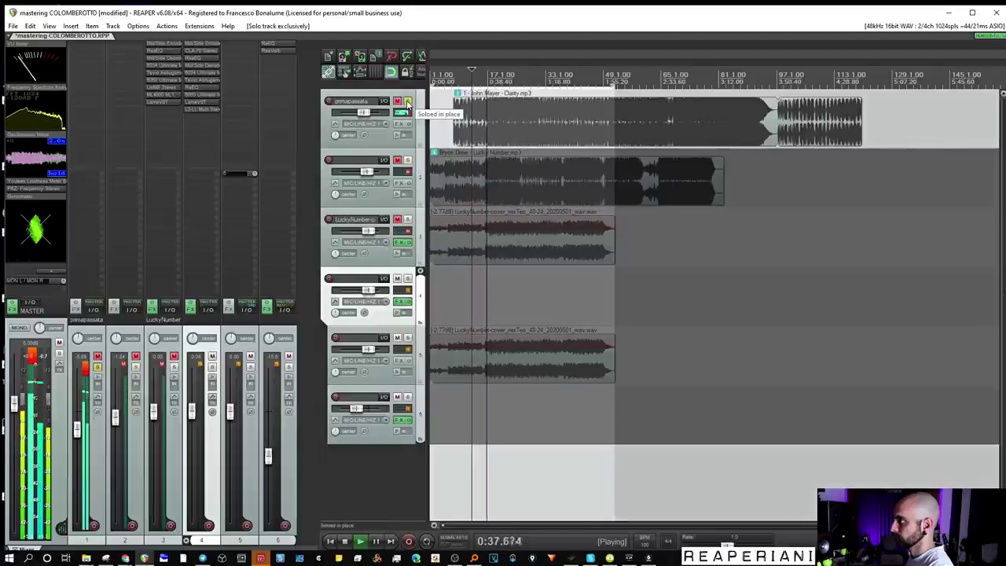
pyautogui.click(407, 103)
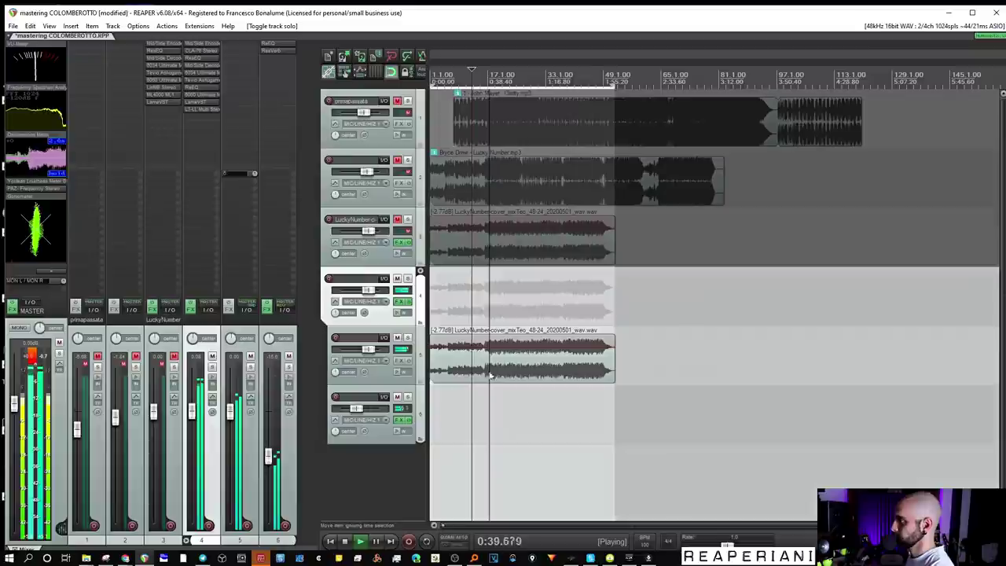
pyautogui.click(407, 102)
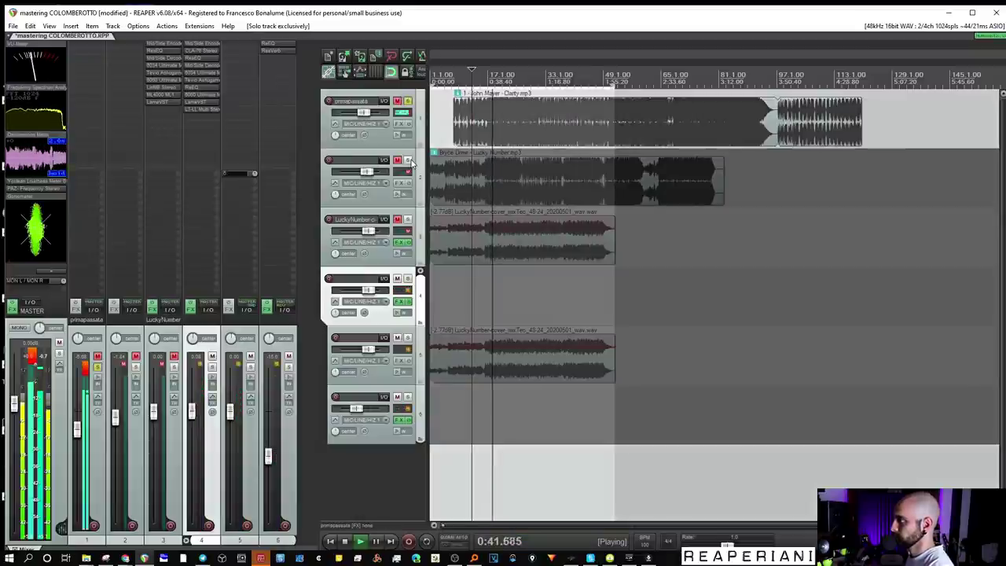
pyautogui.keyDown('ctrl'); pyautogui.keyDown('alt'); pyautogui.click(407, 160); pyautogui.keyUp('alt'); pyautogui.keyUp('ctrl')
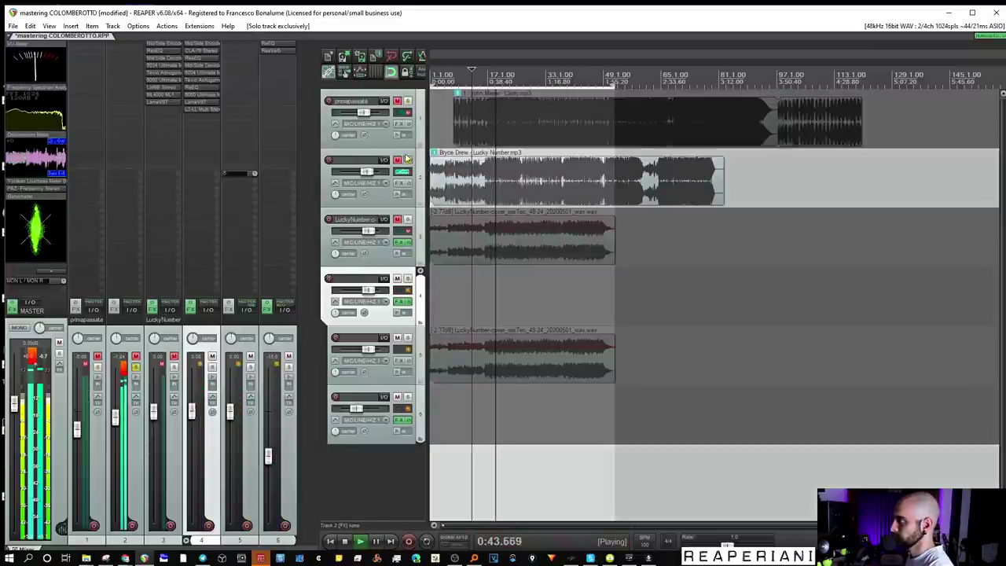
pyautogui.click(406, 160)
# Step: Reset the volume of reference tracks 1 and 2 to 0 dB and solo each to compare it with the mix
pyautogui.click(466, 316)
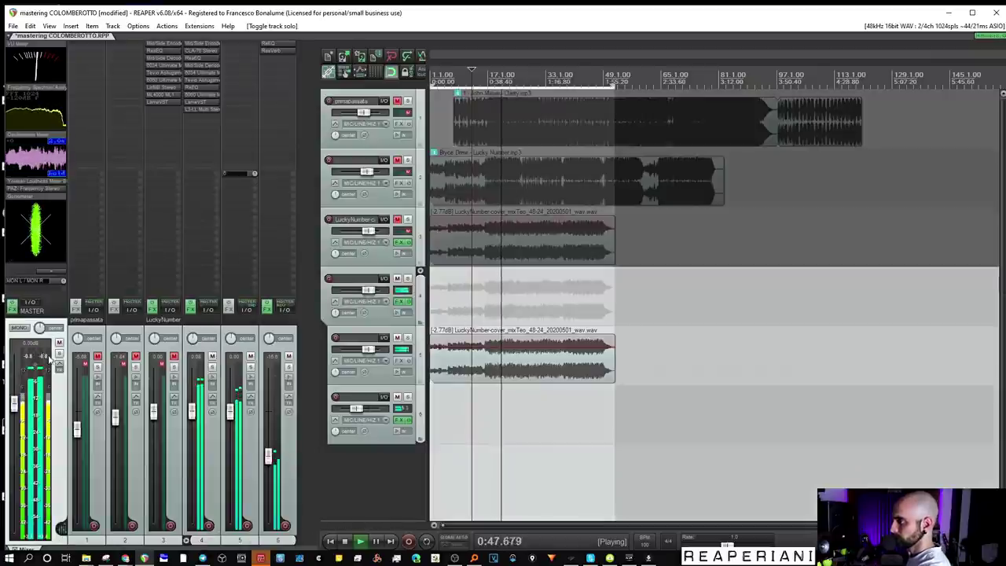
pyautogui.doubleClick(76, 429)
pyautogui.doubleClick(116, 419)
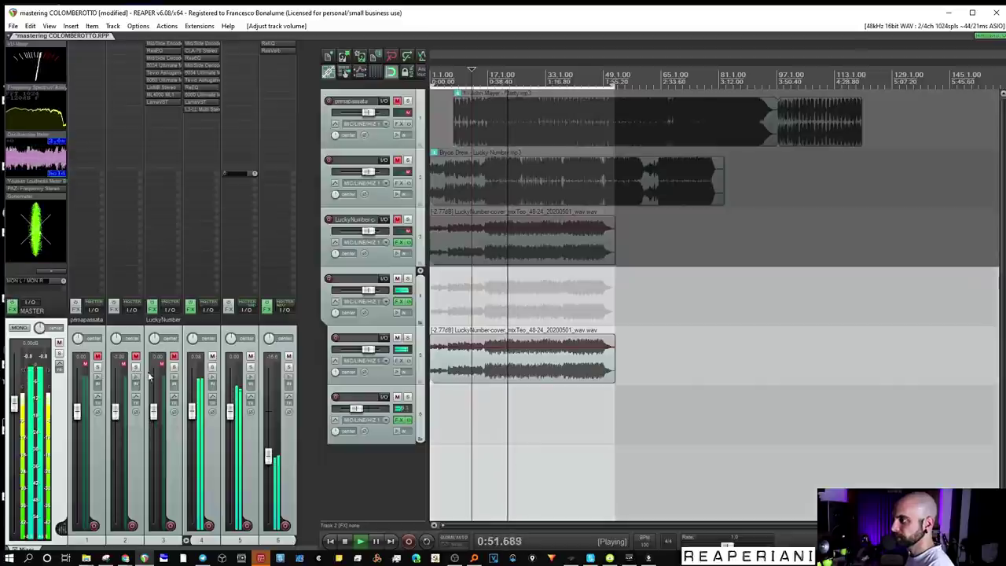
pyautogui.keyDown('ctrl'); pyautogui.keyDown('alt'); pyautogui.click(136, 367); pyautogui.keyUp('alt'); pyautogui.keyUp('ctrl')
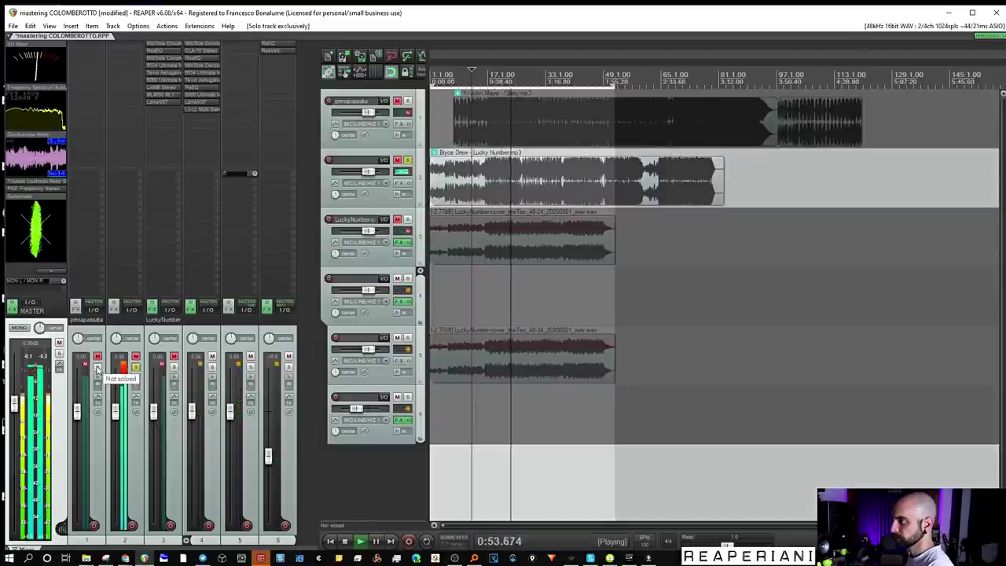
pyautogui.keyDown('ctrl'); pyautogui.keyDown('alt'); pyautogui.click(98, 367); pyautogui.keyUp('alt'); pyautogui.keyUp('ctrl')
pyautogui.press('space')
pyautogui.click(98, 368)
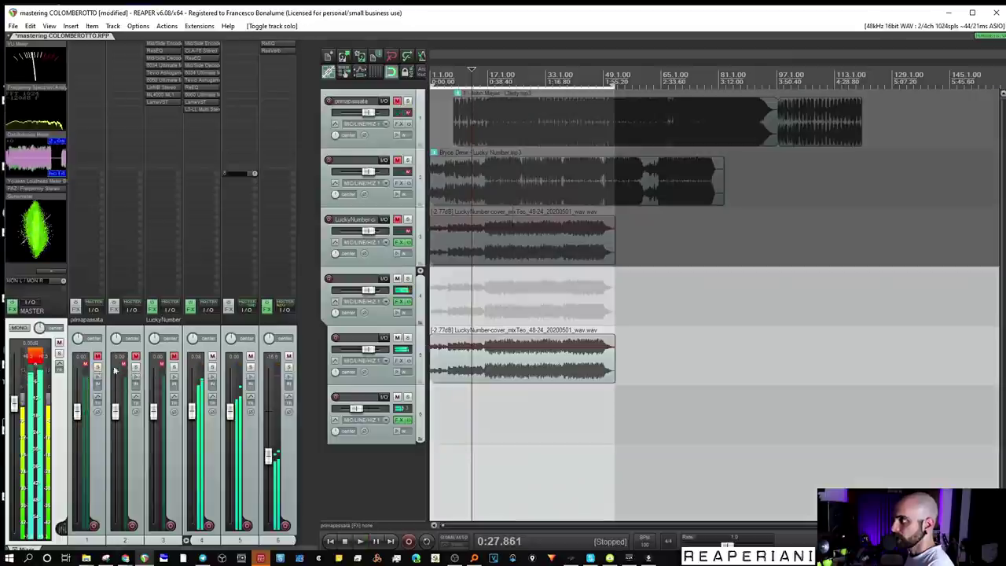
# Step: Replay the transition into the loud section and compare the mix with both references at their full level
pyautogui.press('space')
pyautogui.keyDown('ctrl'); pyautogui.keyDown('alt'); pyautogui.click(137, 371); pyautogui.keyUp('alt'); pyautogui.keyUp('ctrl')
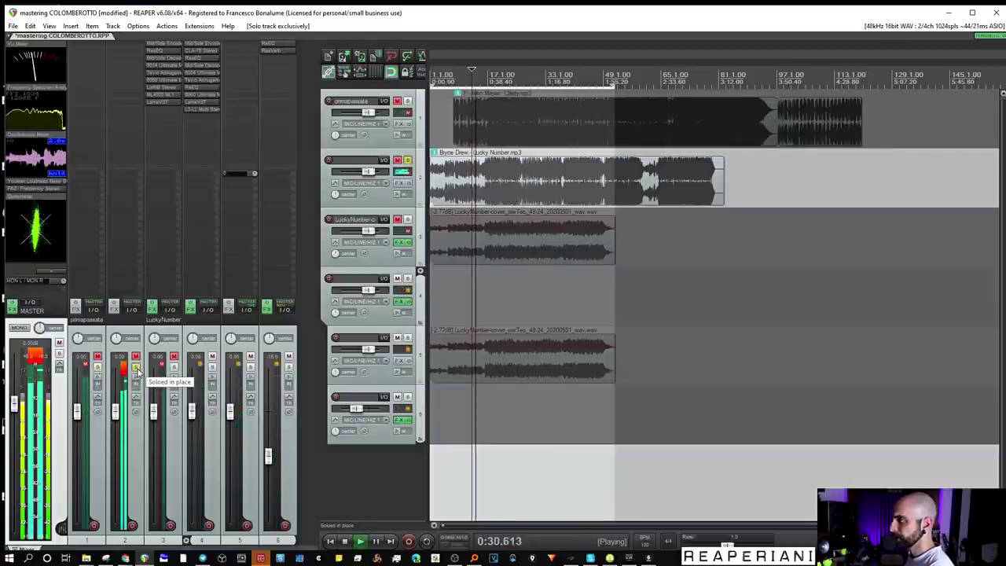
pyautogui.click(136, 370)
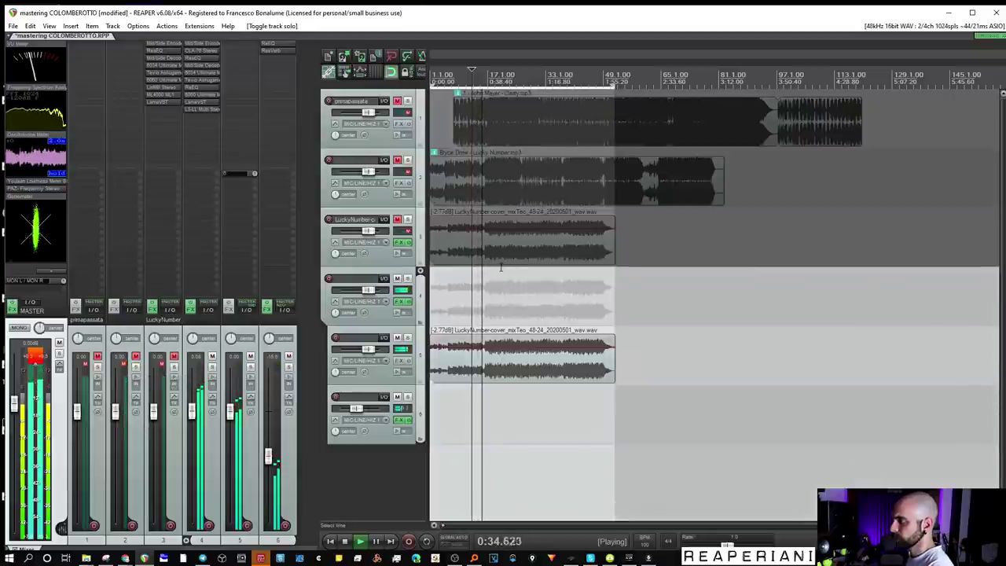
pyautogui.scroll(3, 519, 285)
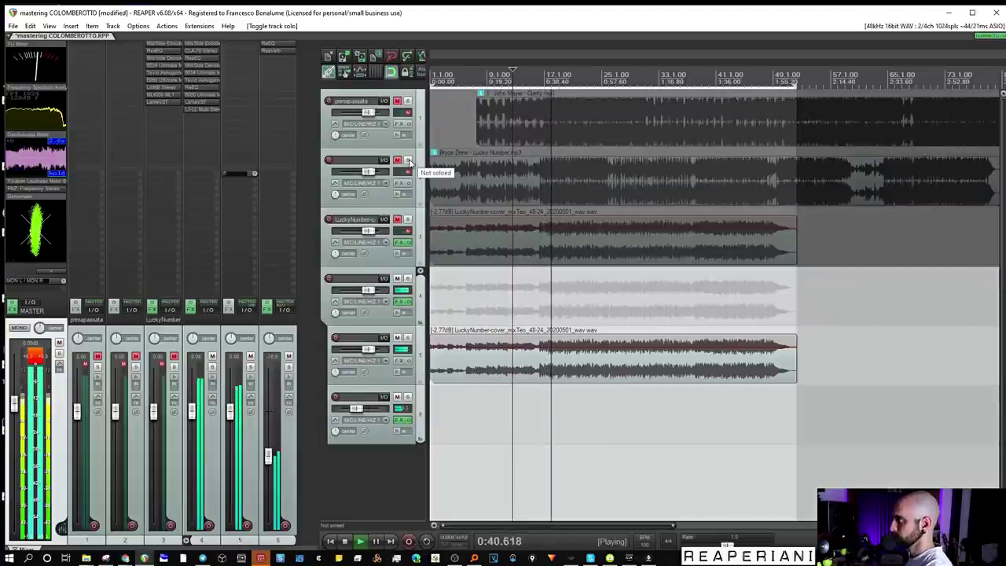
pyautogui.click(408, 161)
pyautogui.keyDown('ctrl'); pyautogui.keyDown('alt'); pyautogui.click(408, 102); pyautogui.keyUp('alt'); pyautogui.keyUp('ctrl')
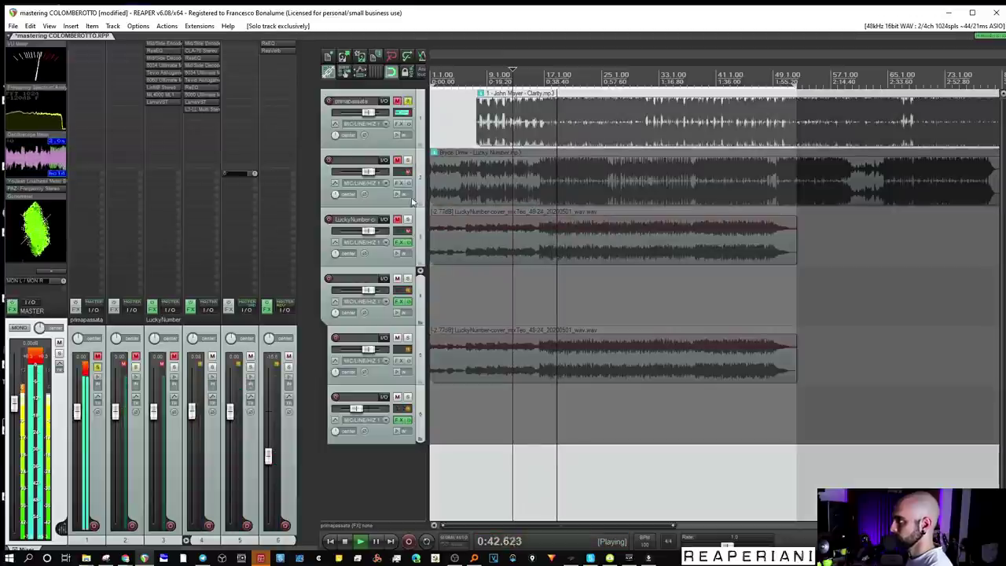
pyautogui.keyDown('ctrl'); pyautogui.keyDown('alt'); pyautogui.click(408, 338); pyautogui.keyUp('alt'); pyautogui.keyUp('ctrl')
pyautogui.click(408, 337)
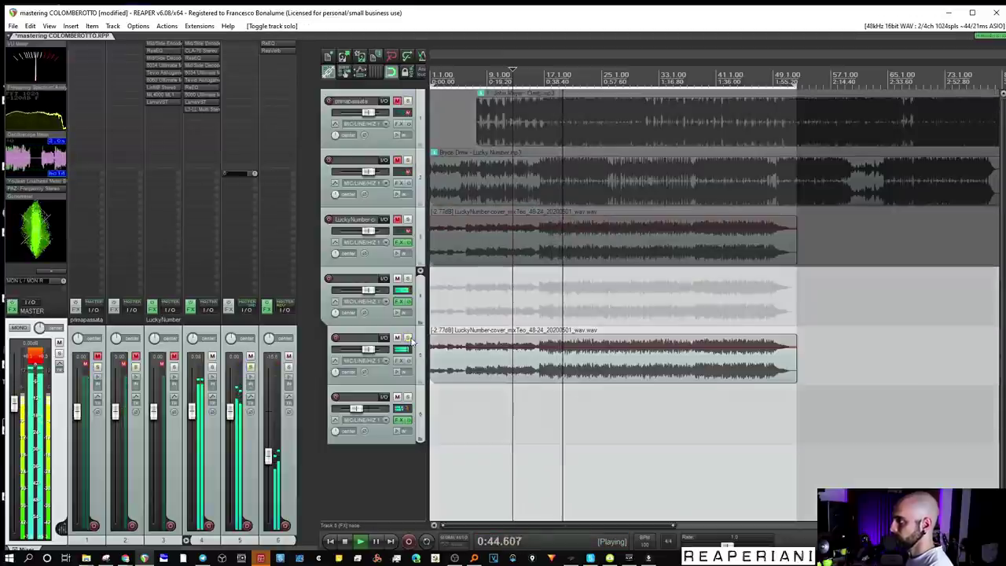
# Step: Place the play position in the loud section and add a Shine module to slot 2 of track 4's 6060 Ultimate MC
pyautogui.click(573, 367)
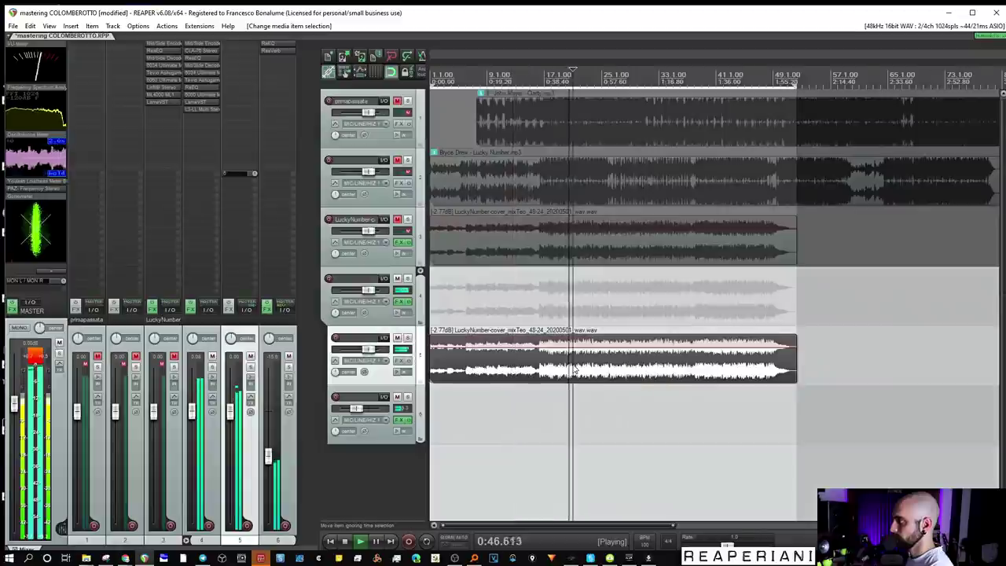
pyautogui.scroll(-1, 656, 247)
pyautogui.press('space')
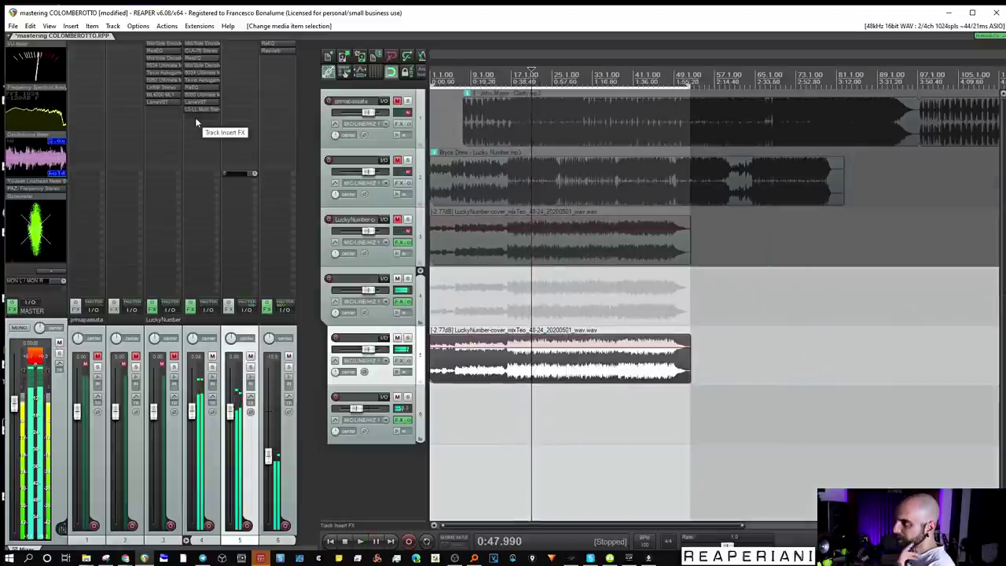
pyautogui.click(198, 92)
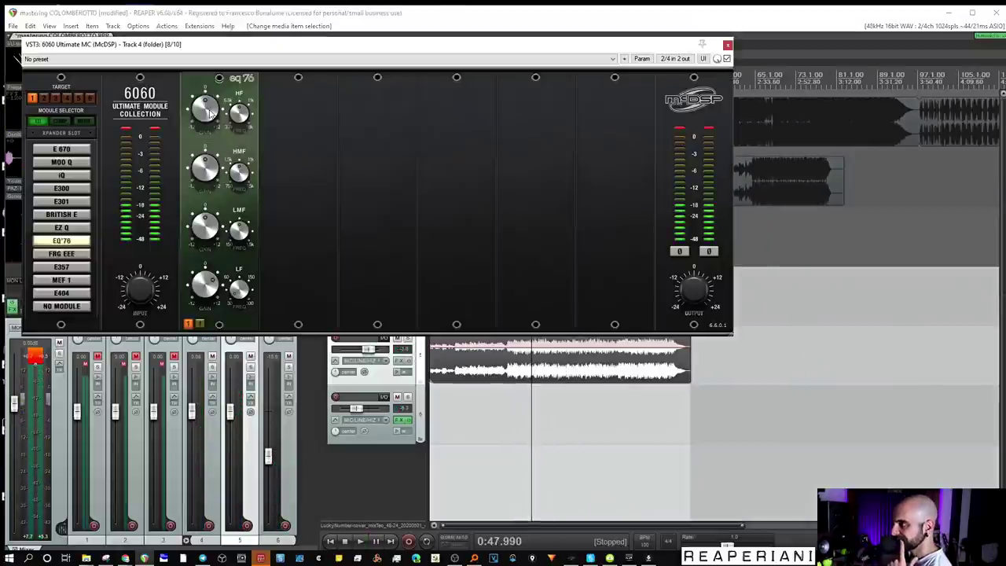
pyautogui.click(86, 123)
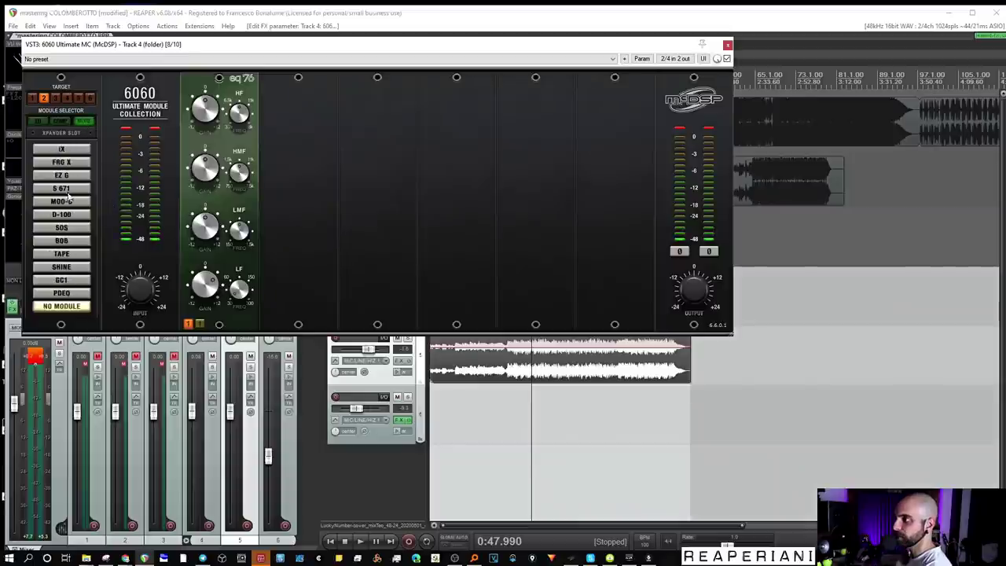
pyautogui.click(63, 267)
pyautogui.moveTo(299, 51); pyautogui.dragTo(365, 286)
pyautogui.moveTo(482, 285); pyautogui.dragTo(493, 40)
# Step: Raise the Shine module's gain to about 18 while the mix plays, and close the plugin
pyautogui.press('space')
pyautogui.moveTo(384, 143)
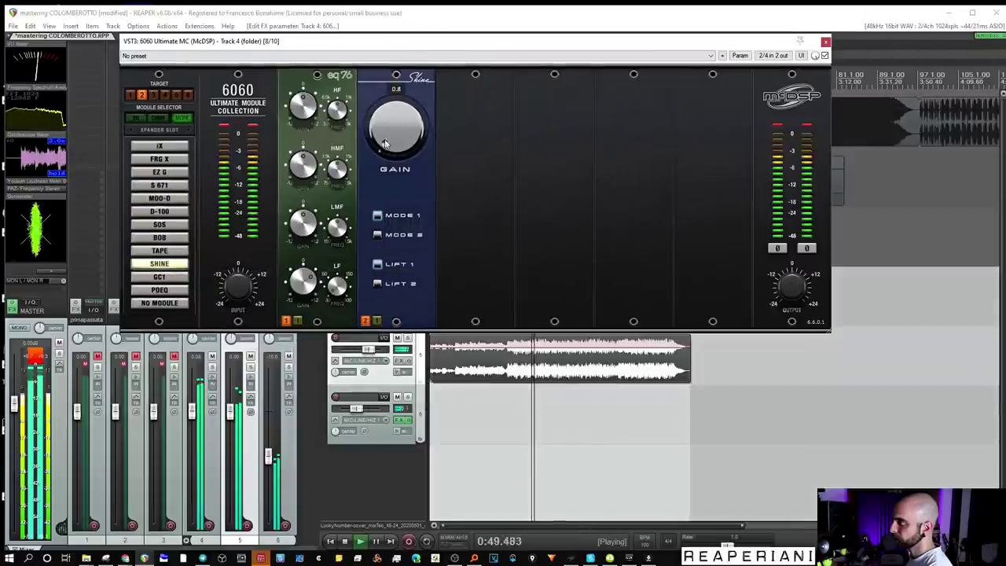
pyautogui.moveTo(384, 143)
pyautogui.mouseDown()
pyautogui.moveTo(395, 50)
pyautogui.moveTo(402, 146)
pyautogui.mouseUp()
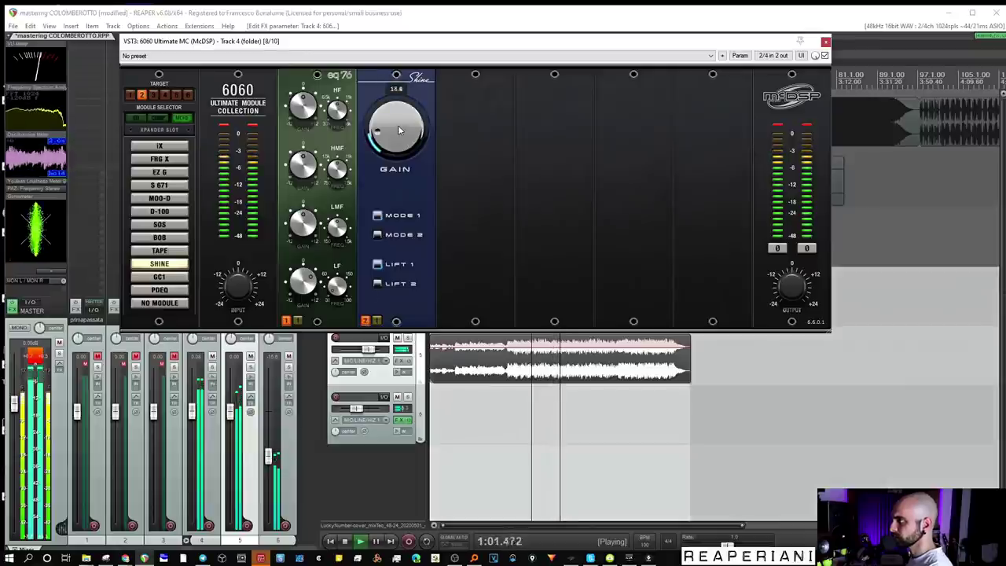
pyautogui.click(825, 42)
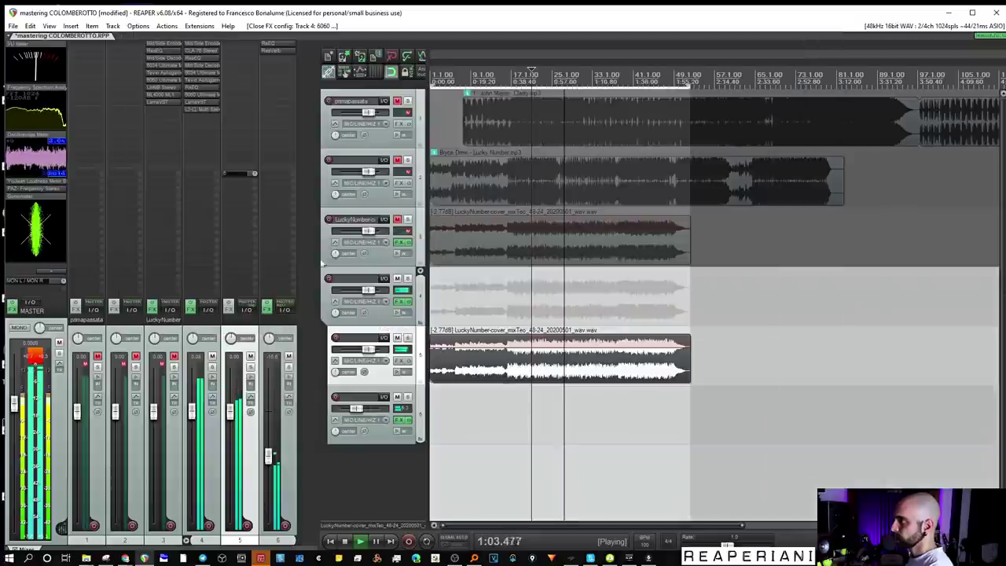
# Step: Place LameVST after the L3-LL Multimaximizer in track 4's effect chain and audition it bypassed and active
pyautogui.moveTo(201, 102); pyautogui.dragTo(202, 110)
pyautogui.keyDown('shift'); pyautogui.click(202, 110); pyautogui.keyUp('shift')
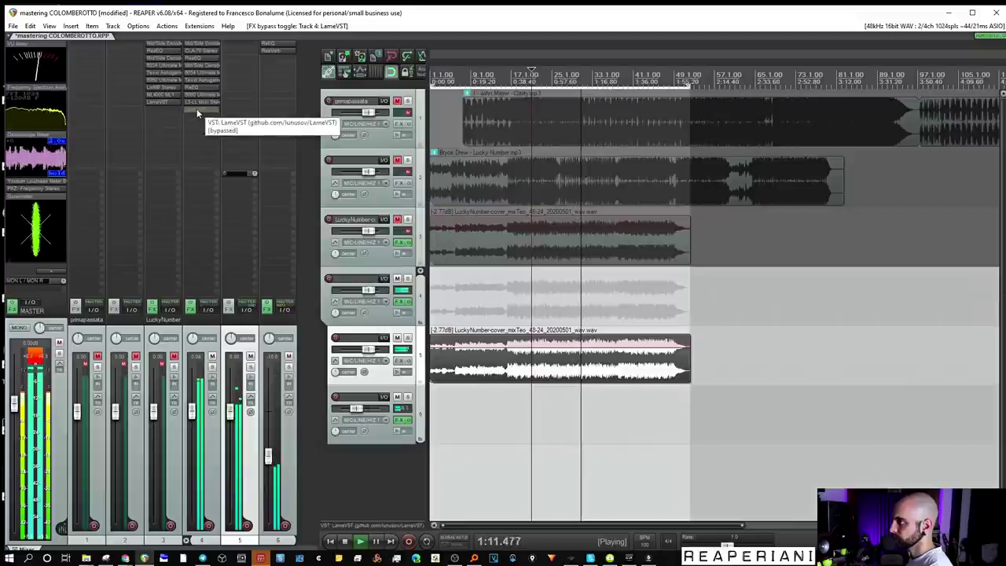
pyautogui.keyDown('shift'); pyautogui.click(196, 108); pyautogui.keyUp('shift')
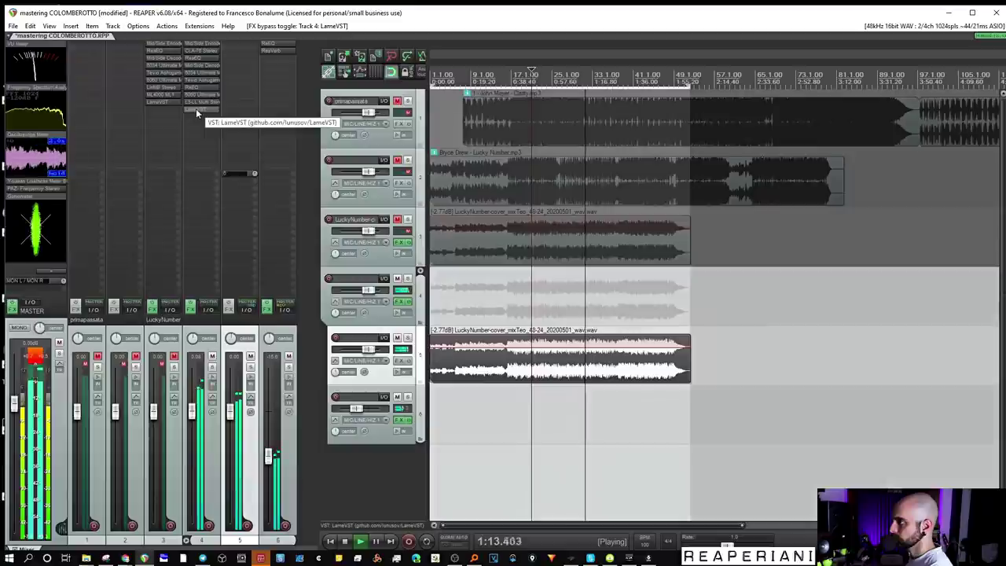
# Step: Solo reference tracks 2 and 1 against the track 4 mix, leave track 4 soloed, and save the project
pyautogui.click(135, 367)
pyautogui.click(97, 367)
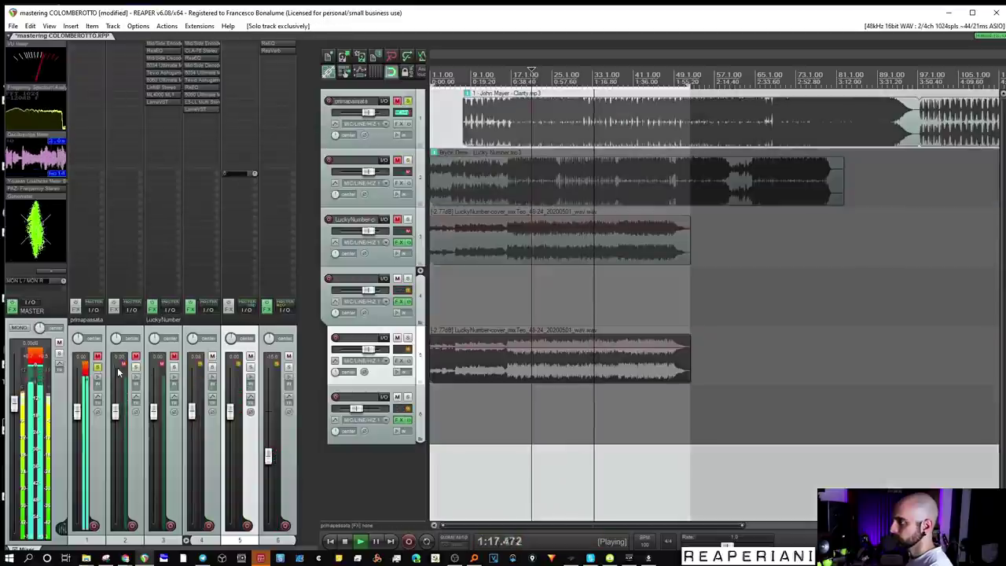
pyautogui.click(211, 367)
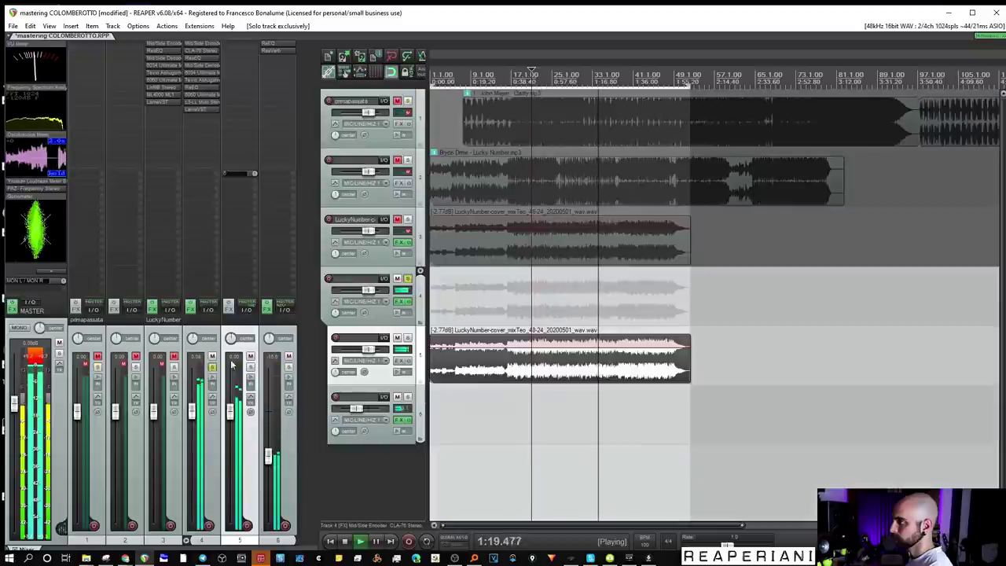
pyautogui.click(568, 366)
pyautogui.press('space')
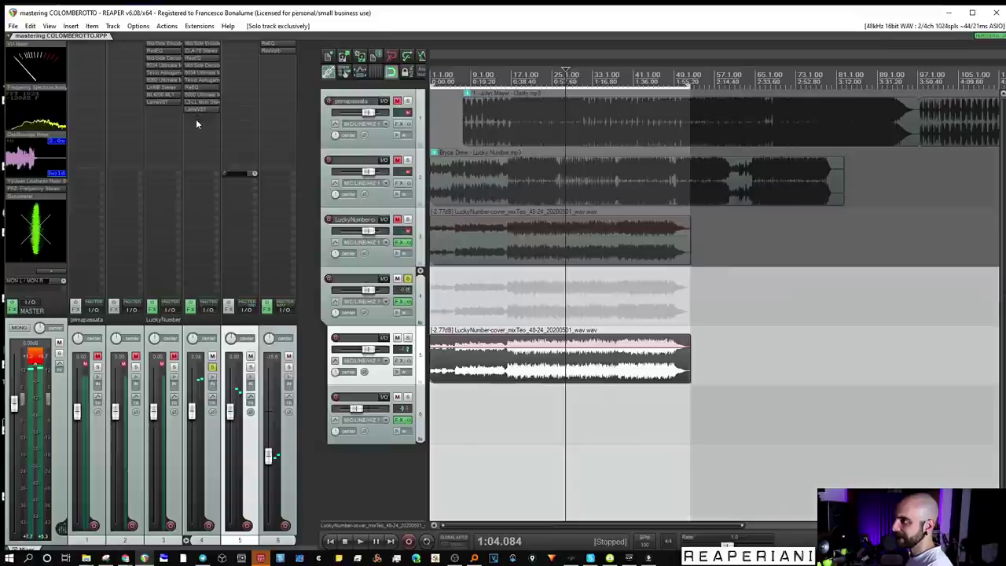
# Step: Add the VST3 LinMB Stereo plugin to track 4 and place it just before the L3-LL Multimaximizer
pyautogui.doubleClick(195, 120)
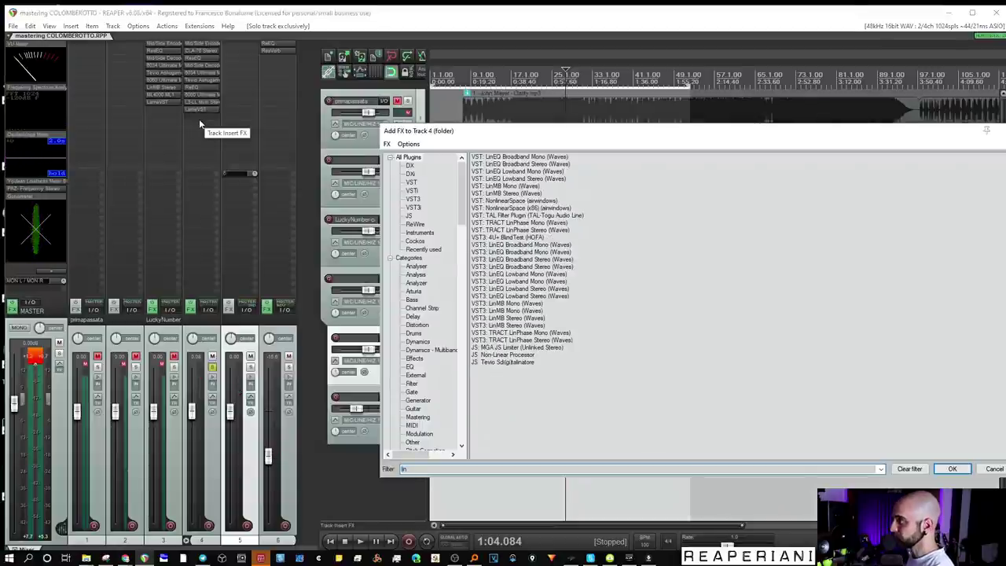
pyautogui.doubleClick(498, 326)
pyautogui.moveTo(77, 44); pyautogui.dragTo(341, 82)
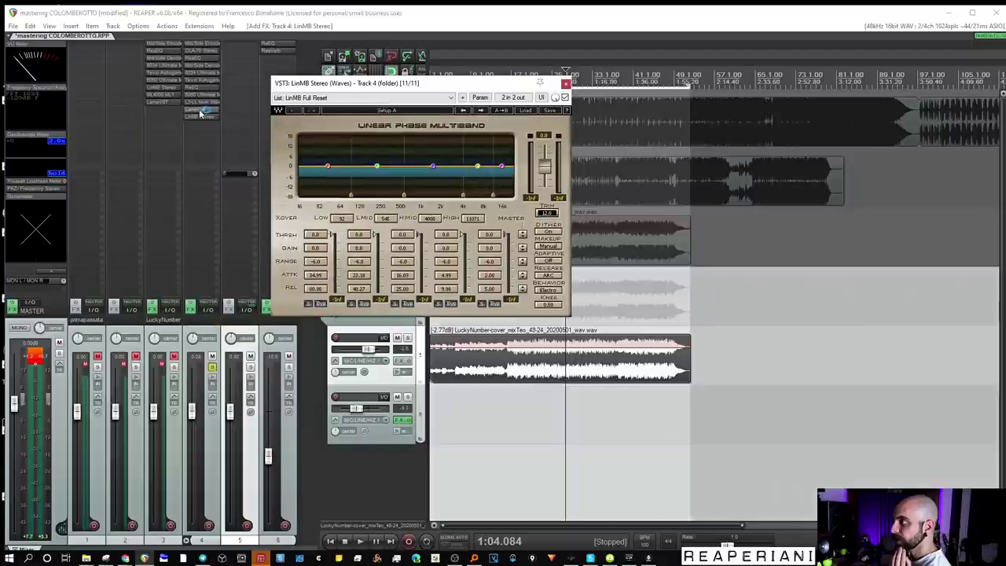
pyautogui.moveTo(201, 108); pyautogui.dragTo(202, 102)
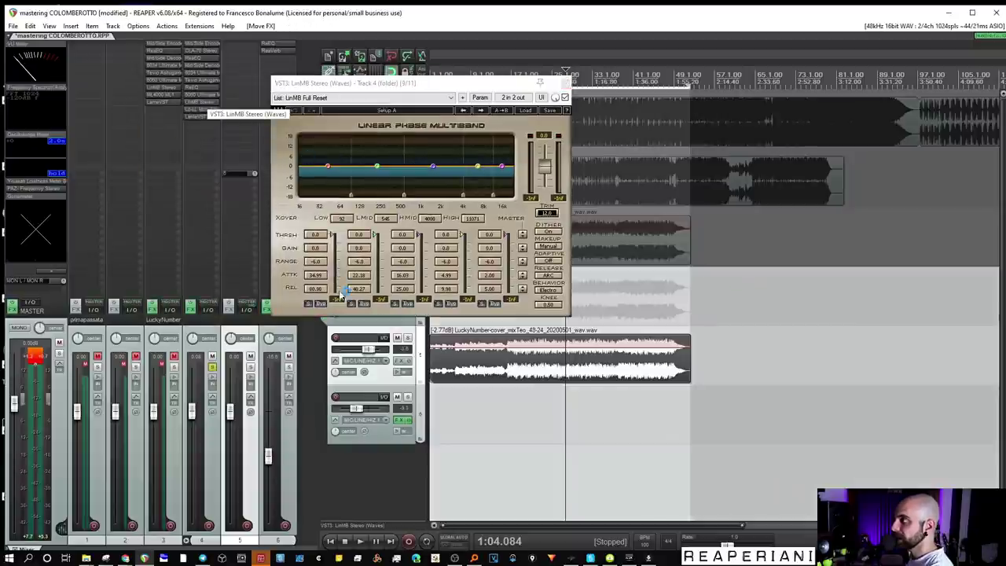
# Step: Bypass every LinMB band above the lowest one and set the low crossover to 63 Hz
pyautogui.click(364, 304)
pyautogui.click(407, 304)
pyautogui.click(451, 303)
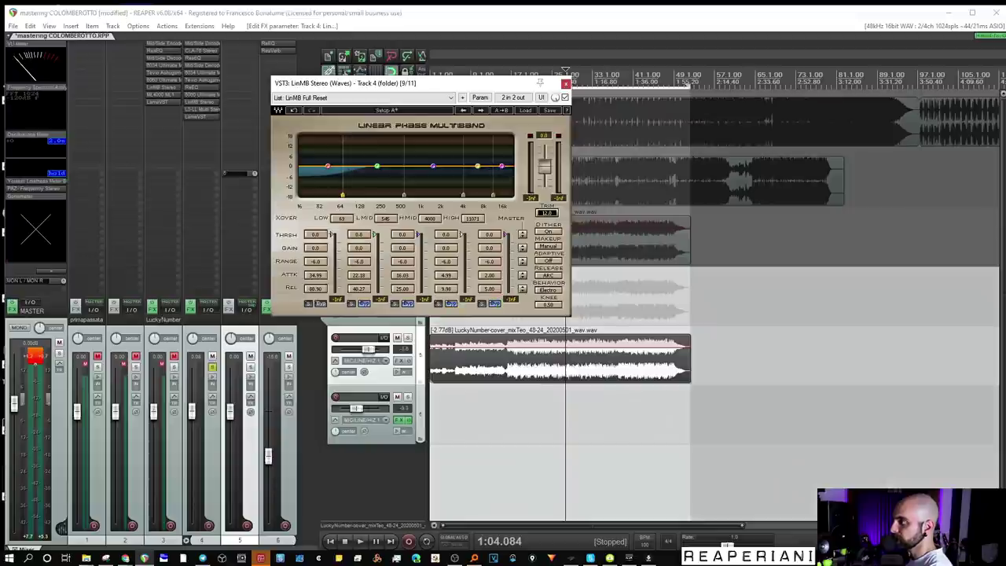
# Step: With LinMB's lowest band soloed for playback, lower its crossover to 40 Hz, reduce its threshold and raise its gain to 12.7 dB
pyautogui.click(307, 305)
pyautogui.press('space')
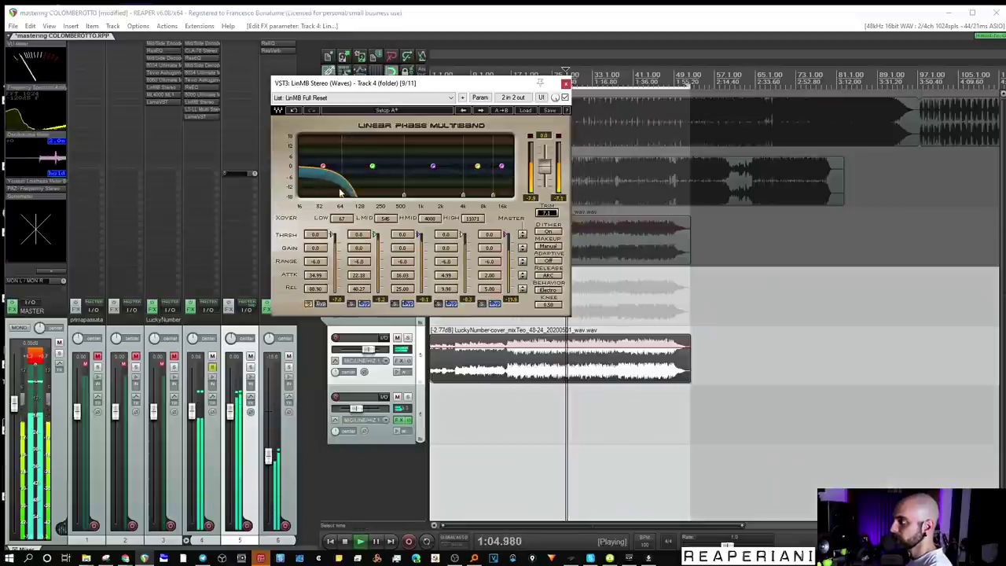
pyautogui.moveTo(341, 194); pyautogui.dragTo(327, 196)
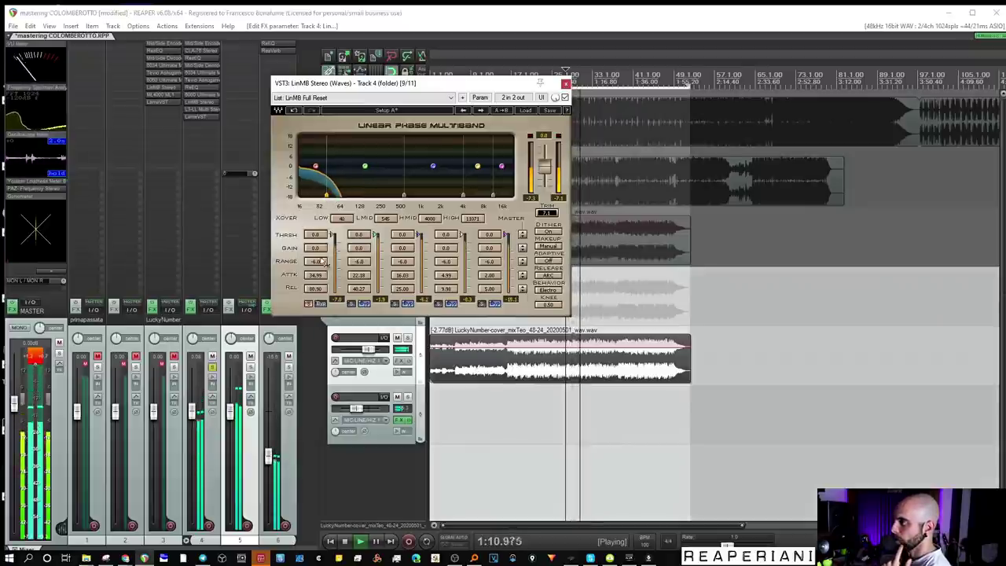
pyautogui.moveTo(331, 237)
pyautogui.mouseDown()
pyautogui.moveTo(332, 267)
pyautogui.moveTo(316, 239)
pyautogui.mouseUp()
pyautogui.click(309, 303)
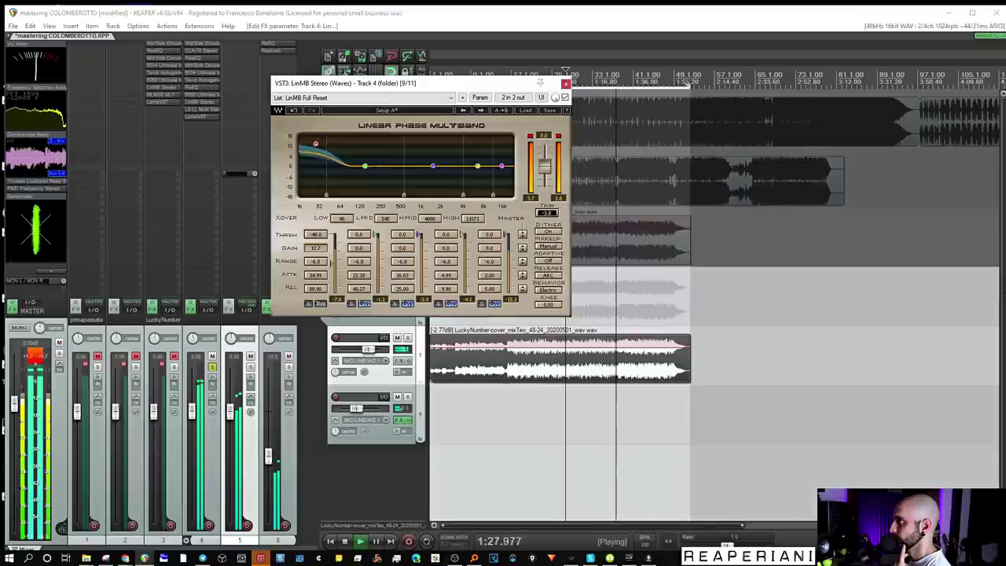
# Step: Bring up the master's PAZ Frequency analyzer beside LinMB and reduce the lowest band's gain to 7.7 dB
pyautogui.click(29, 193)
pyautogui.moveTo(349, 85); pyautogui.dragTo(516, 104)
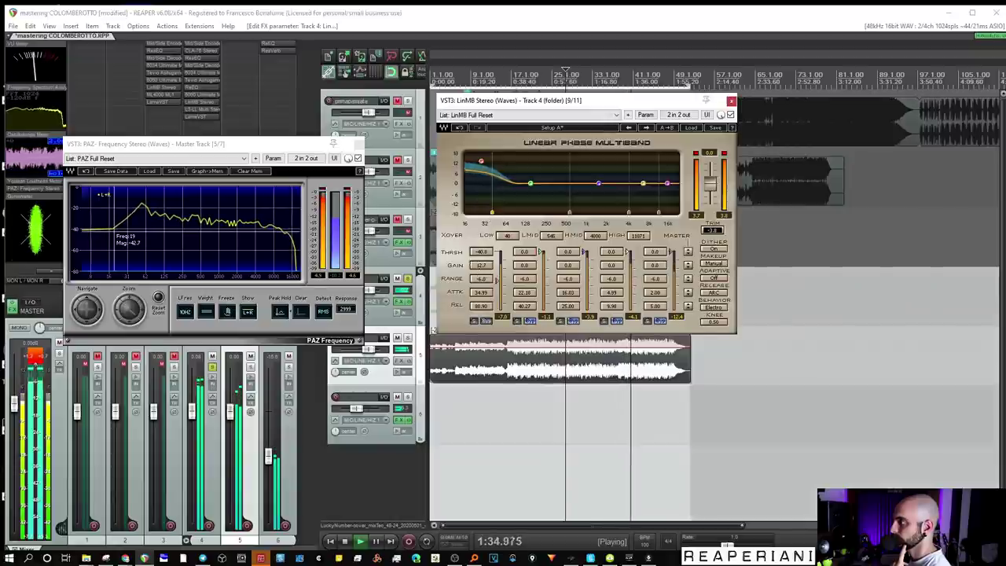
pyautogui.moveTo(481, 266); pyautogui.dragTo(481, 272)
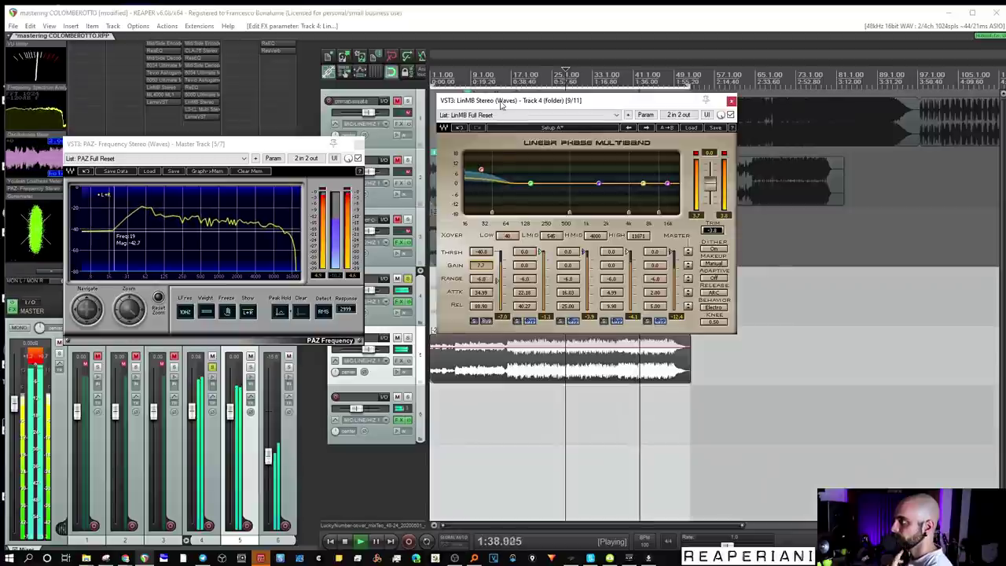
pyautogui.moveTo(501, 104); pyautogui.dragTo(544, 133)
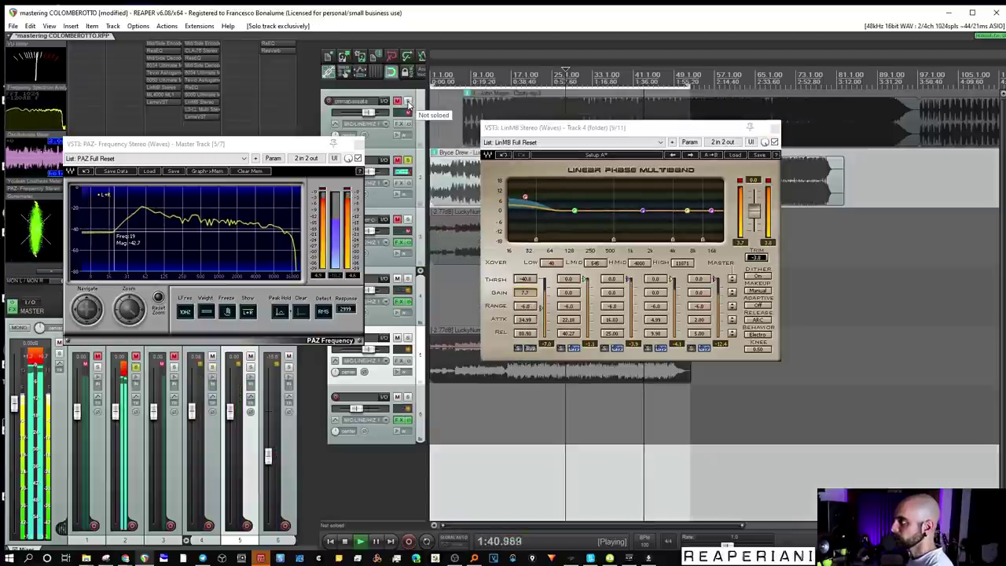
# Step: Compare the track 4 mix against the soloed reference tracks, stop playback, and close LinMB and the PAZ analyzer
pyautogui.keyDown('ctrl'); pyautogui.keyDown('alt'); pyautogui.click(408, 102); pyautogui.keyUp('alt'); pyautogui.keyUp('ctrl')
pyautogui.click(408, 102)
pyautogui.press('space')
pyautogui.click(775, 129)
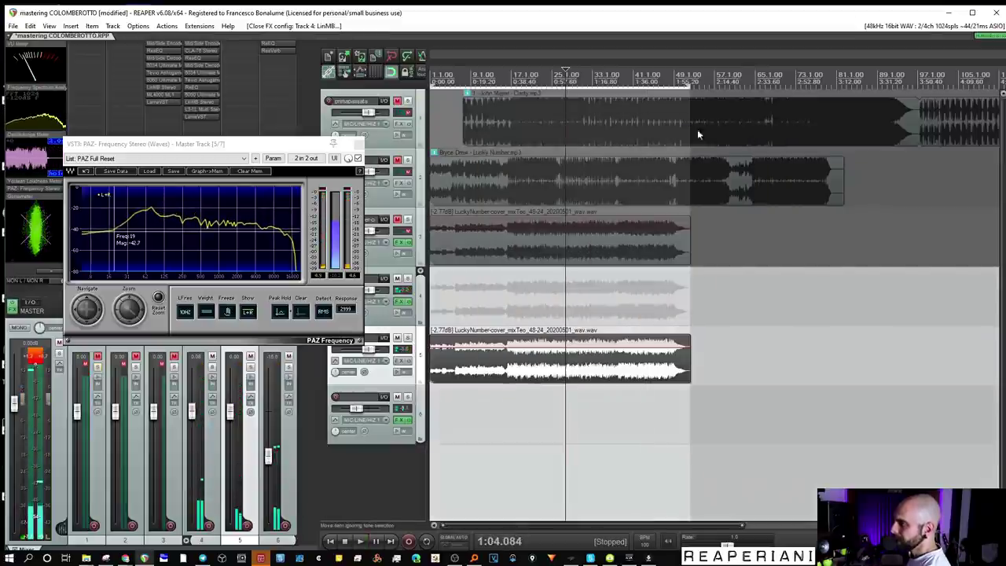
pyautogui.click(359, 144)
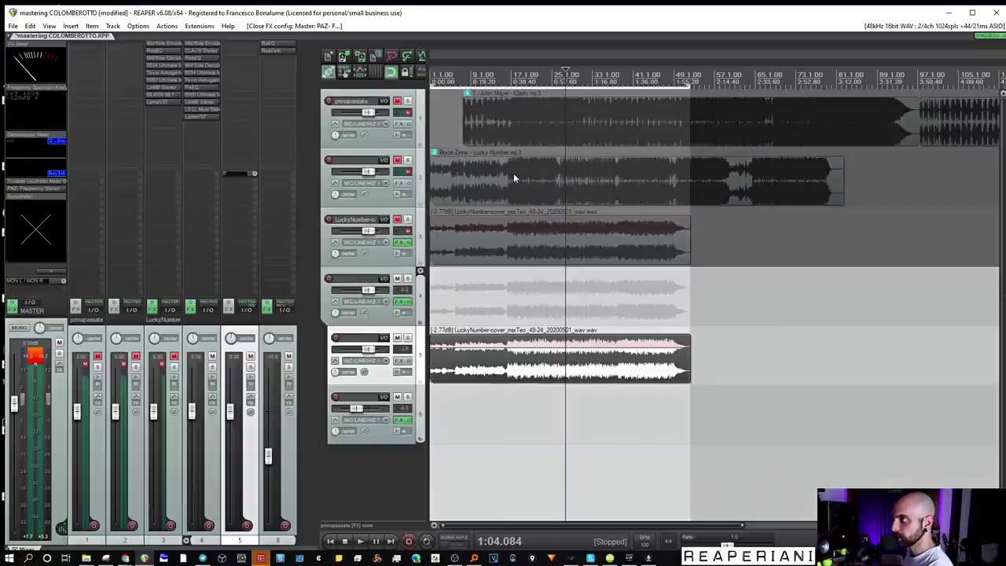
# Step: Play from the loud section, reduce LinMB's master output gain, and adjust the L3-LL Multimaximizer threshold on track 4 slightly downward
pyautogui.click(201, 108)
pyautogui.click(505, 413)
pyautogui.press('space')
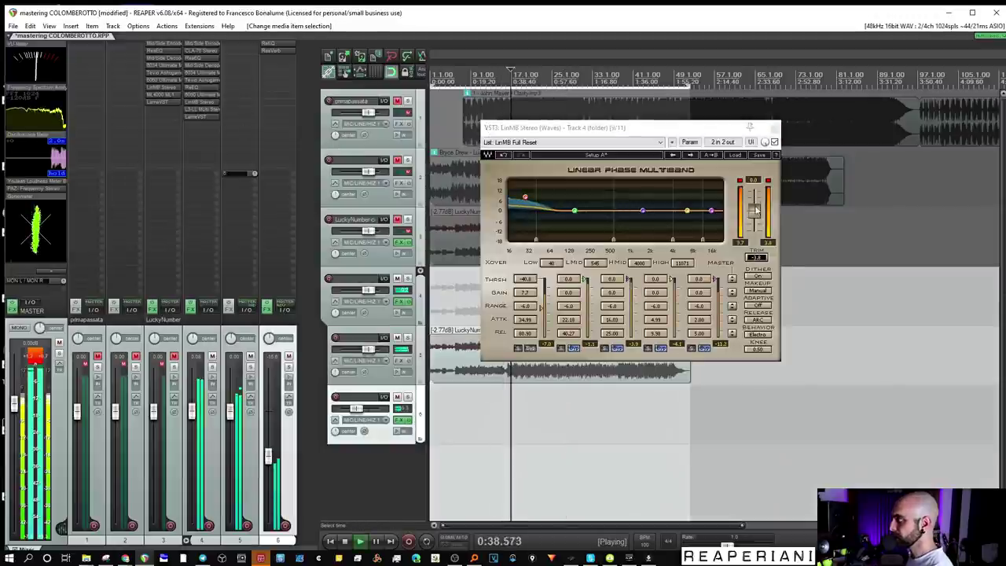
pyautogui.moveTo(754, 214); pyautogui.dragTo(754, 198)
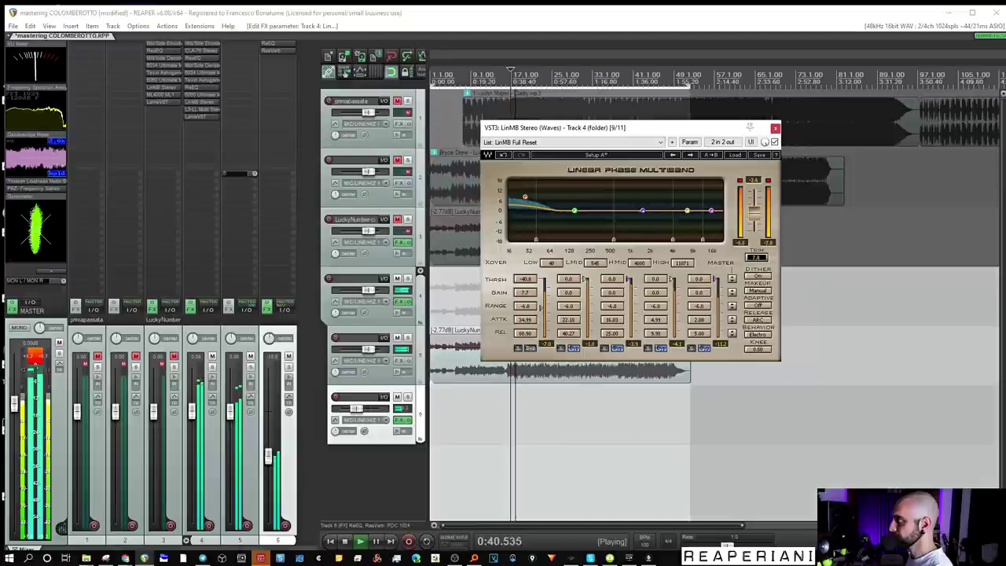
pyautogui.click(202, 110)
pyautogui.moveTo(617, 159); pyautogui.dragTo(617, 165)
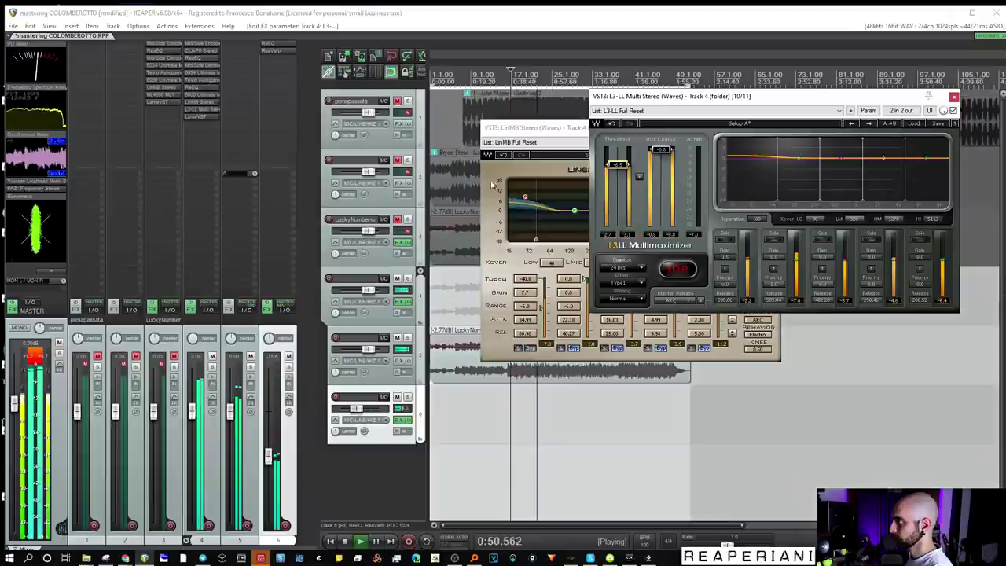
# Step: Solo reference tracks 2 and 1 against the track 4 mix, stop playback, and close both plugin windows
pyautogui.click(135, 374)
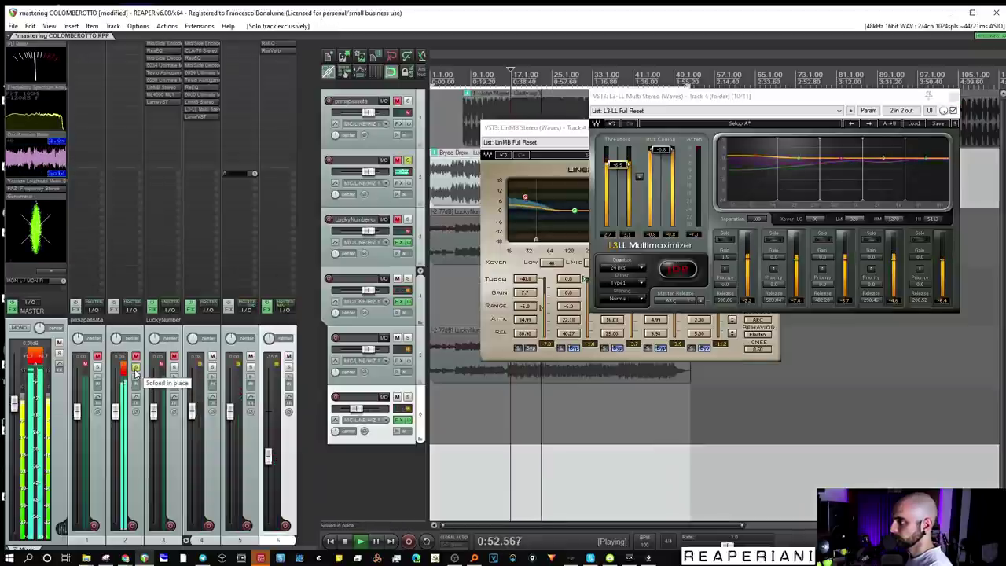
pyautogui.click(122, 367)
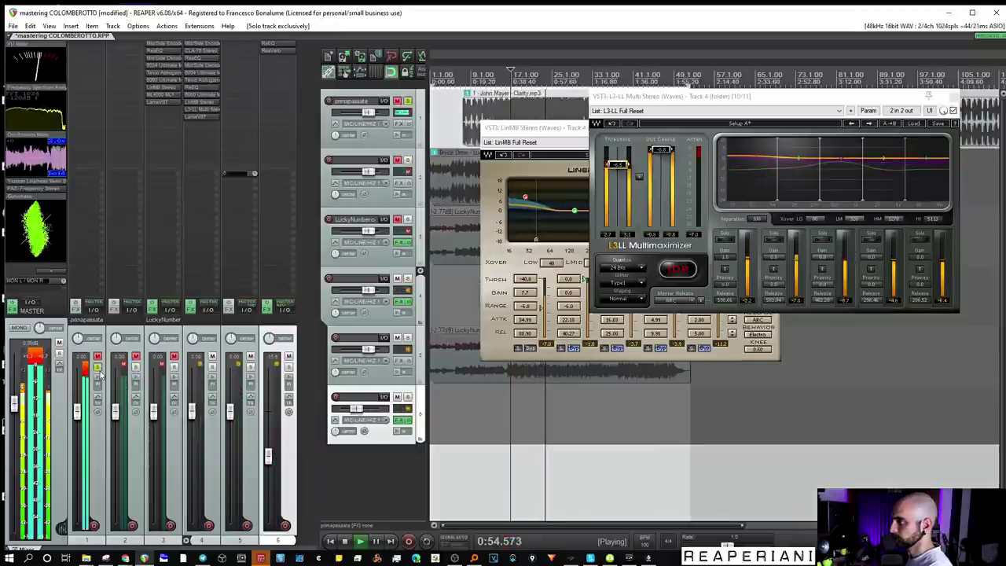
pyautogui.press('space')
pyautogui.click(953, 99)
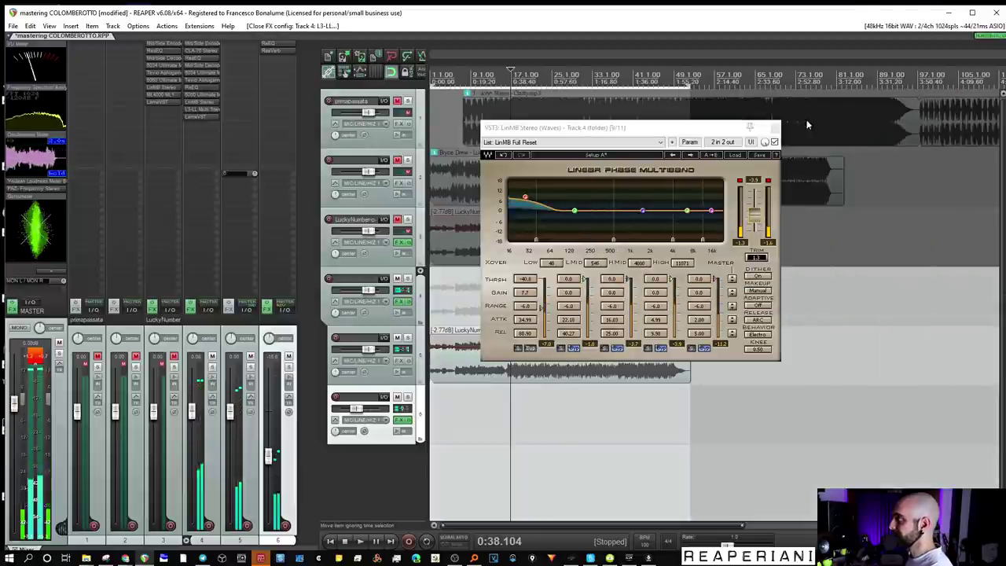
pyautogui.click(775, 128)
# Step: From about 0:27, play LinMB's fourth band soloed on track 4 and lower its bottom crossover to about 2.6 kHz
pyautogui.click(488, 285)
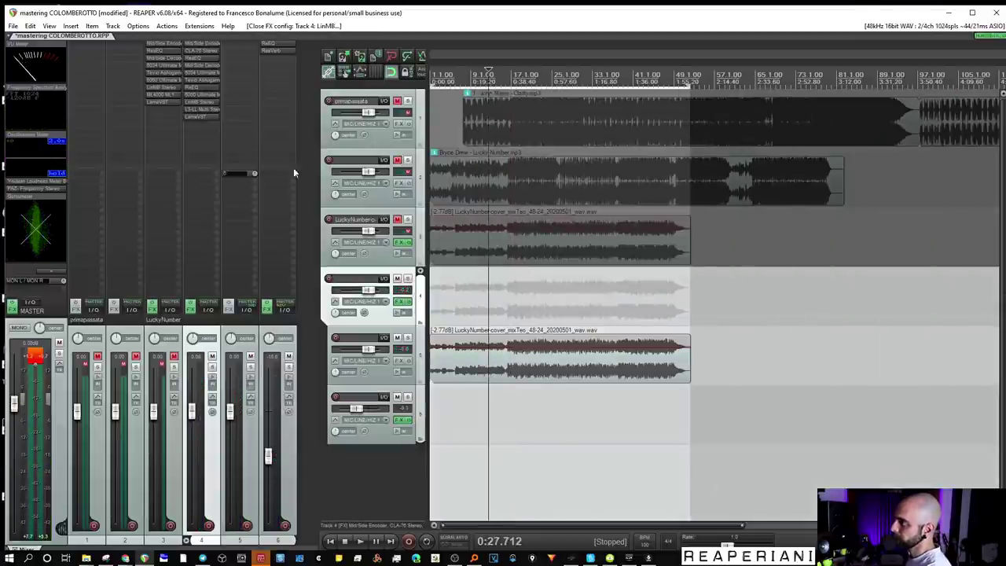
pyautogui.click(191, 102)
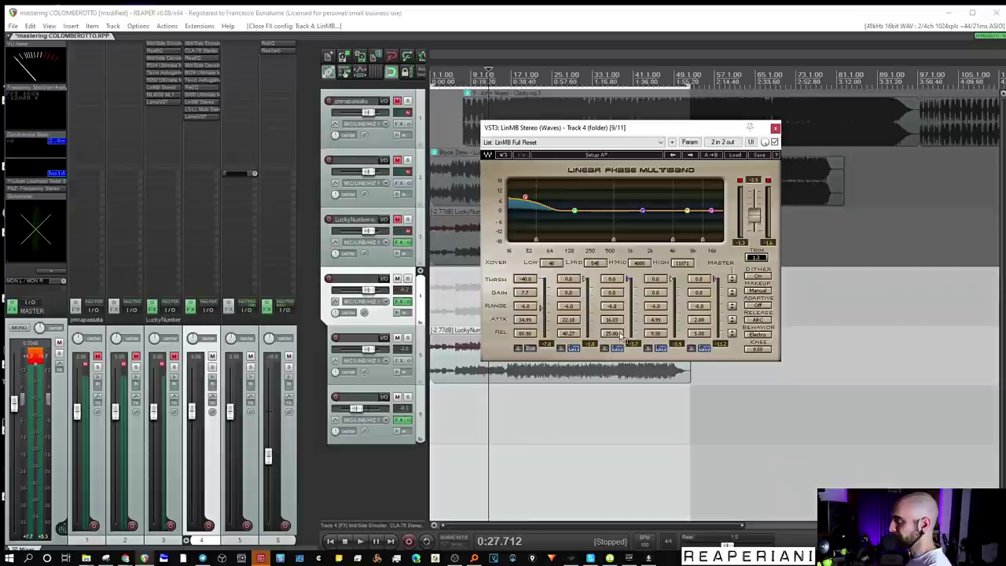
pyautogui.click(654, 350)
pyautogui.press('space')
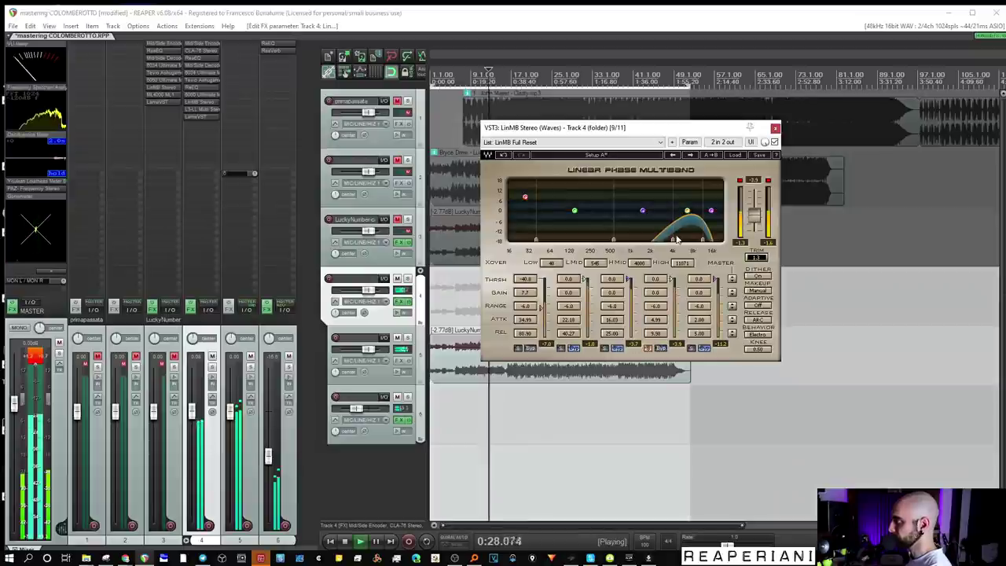
pyautogui.moveTo(672, 241)
pyautogui.mouseDown()
pyautogui.moveTo(662, 240)
pyautogui.moveTo(700, 241)
pyautogui.moveTo(662, 241)
pyautogui.mouseUp()
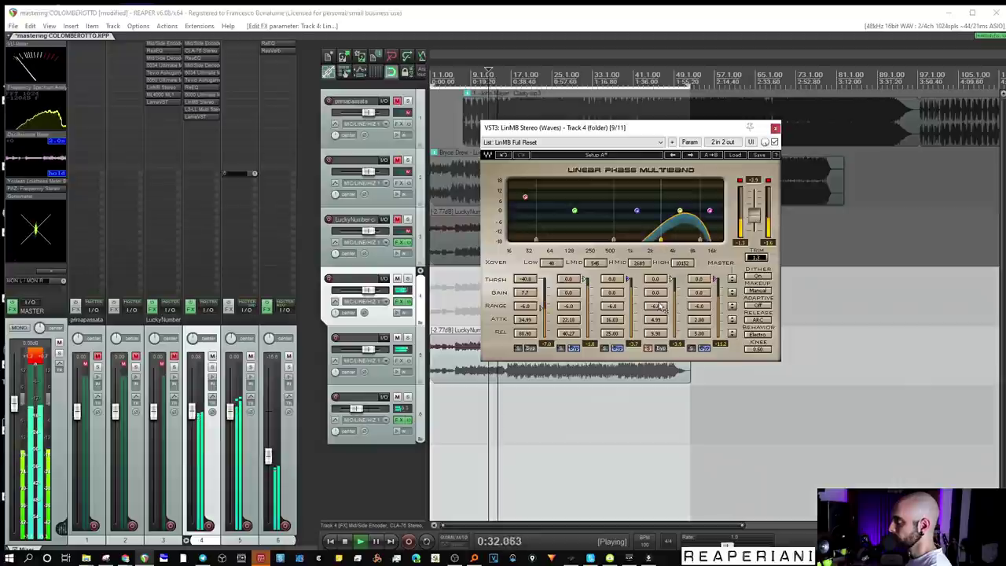
# Step: Set LinMB's fourth band to a range of 18 dB and a threshold of -5.4 dB
pyautogui.moveTo(655, 306); pyautogui.dragTo(655, 275)
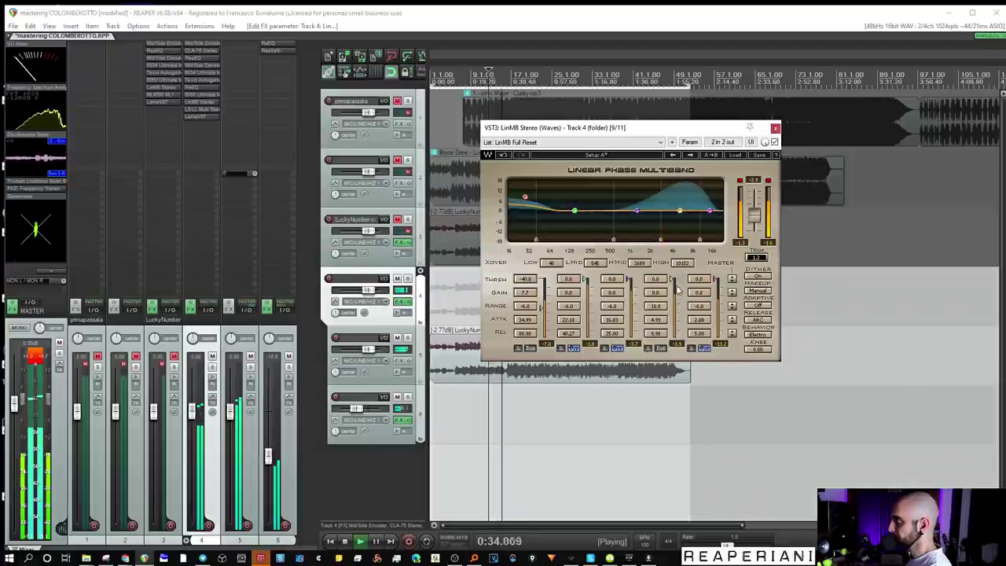
pyautogui.moveTo(671, 280); pyautogui.dragTo(671, 283)
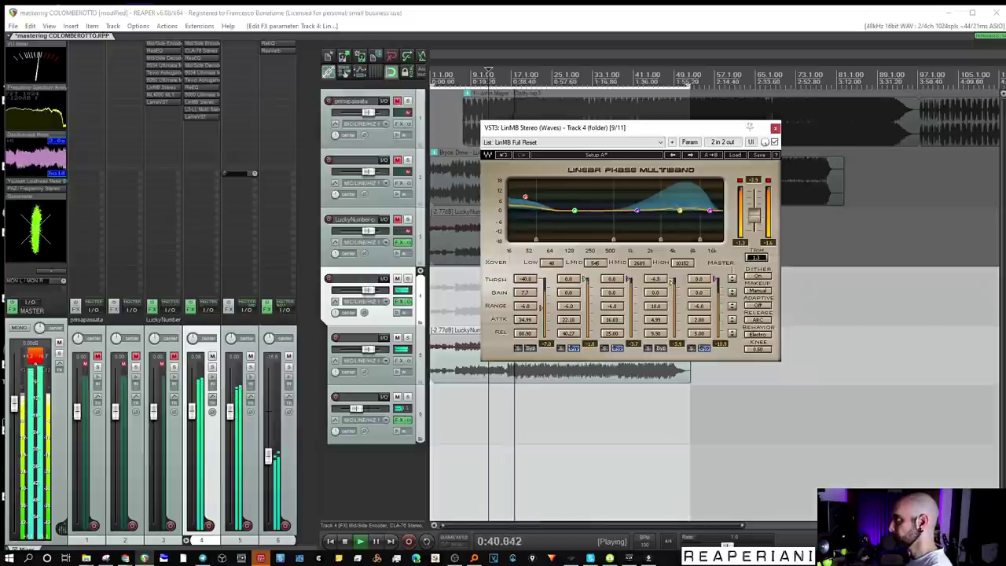
pyautogui.moveTo(671, 283); pyautogui.dragTo(672, 281)
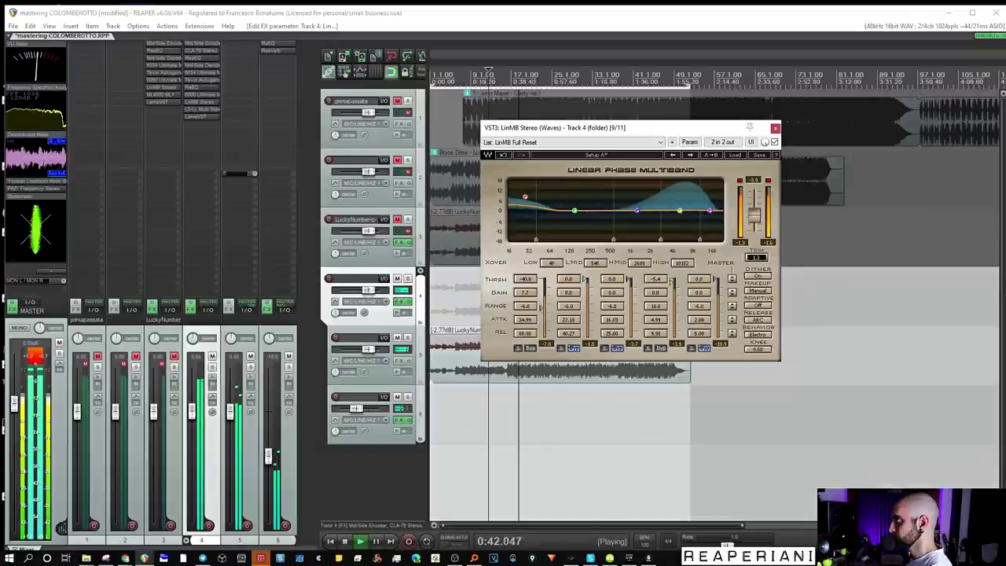
pyautogui.click(775, 127)
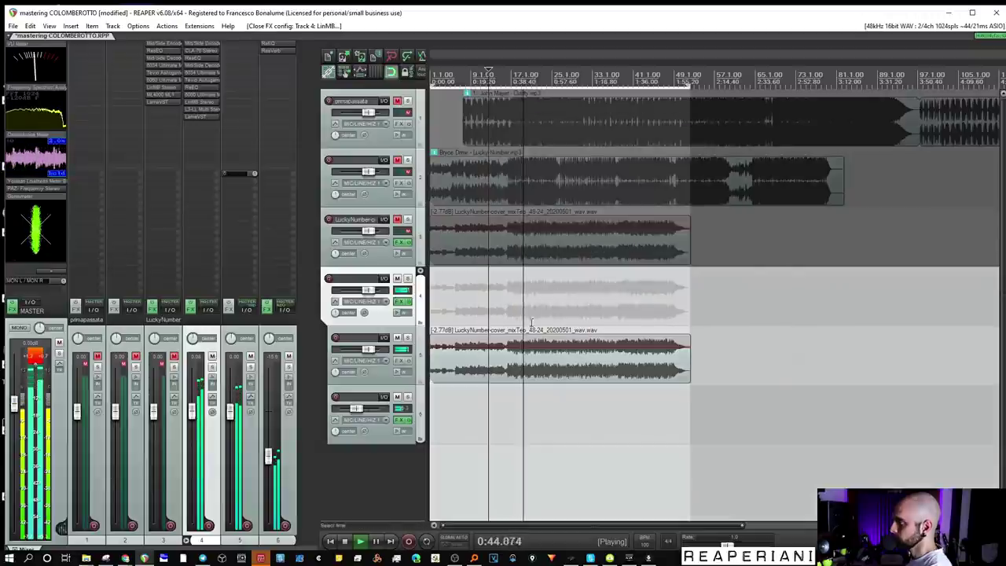
# Step: Compare the track 4 mix with reference track 2 by soloing it briefly, and stop playback
pyautogui.click(408, 161)
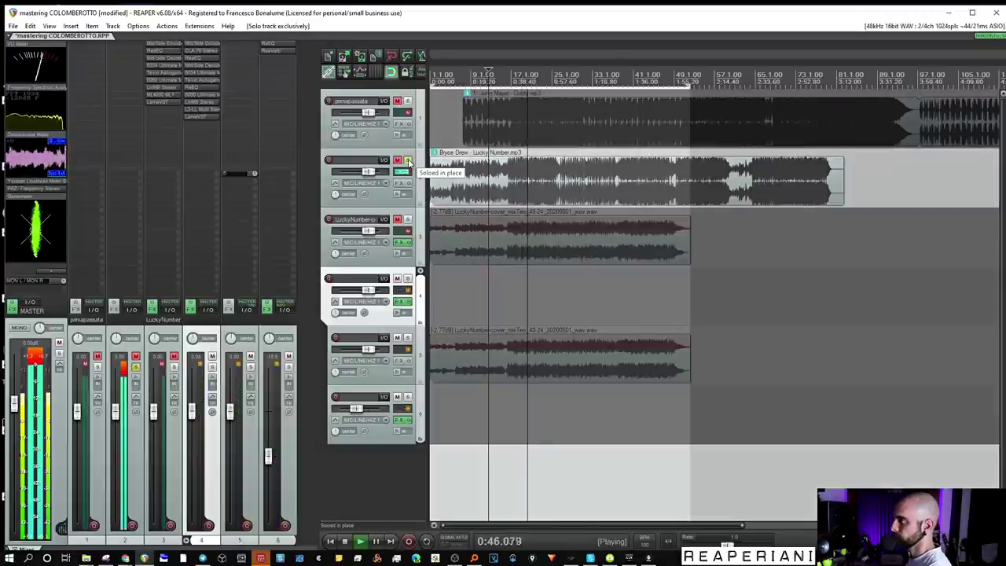
pyautogui.click(408, 161)
pyautogui.press('space')
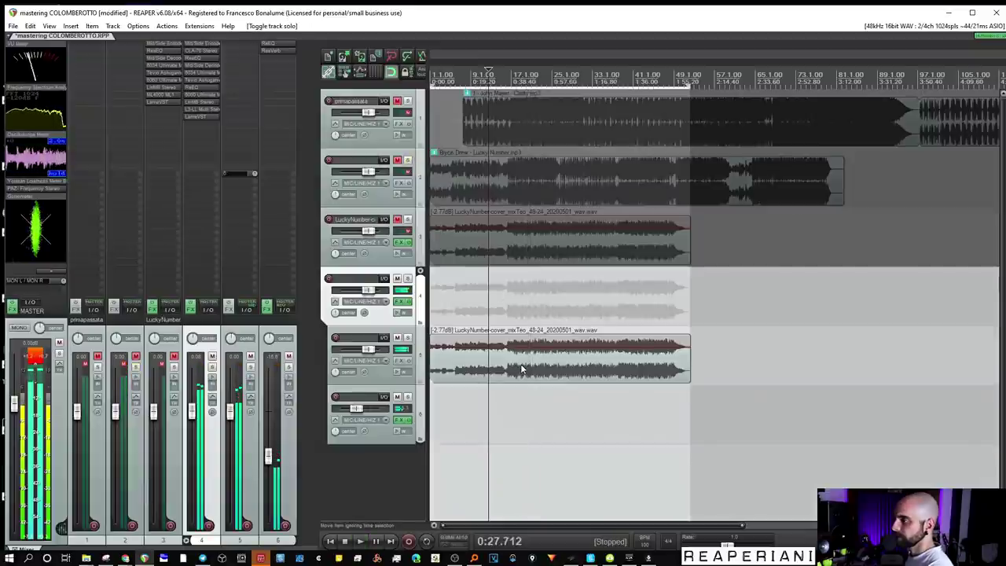
# Step: Find and add the JS Event Horizon Clipper to track 4's effect chain
pyautogui.doubleClick(205, 129)
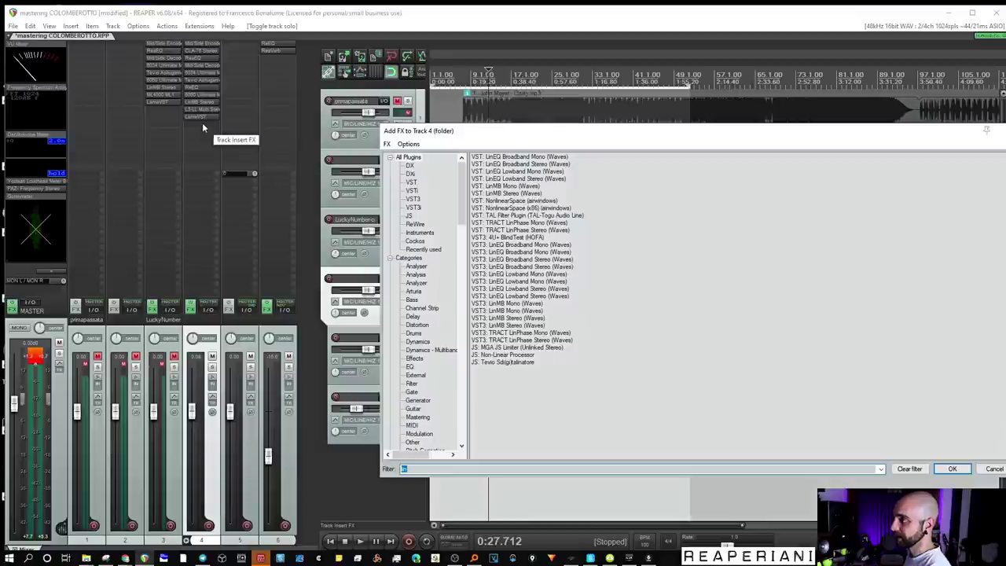
pyautogui.press('Return')
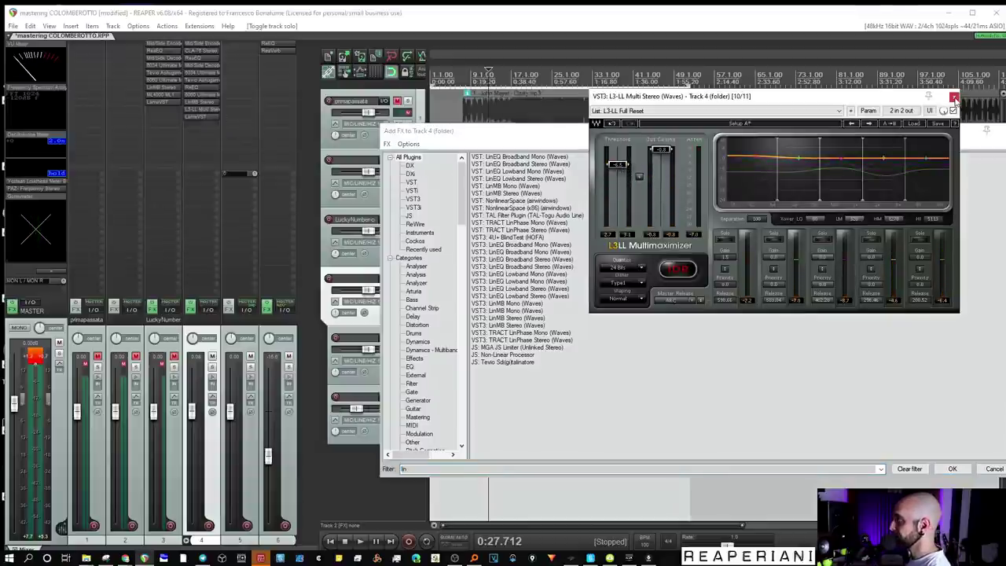
pyautogui.click(954, 99)
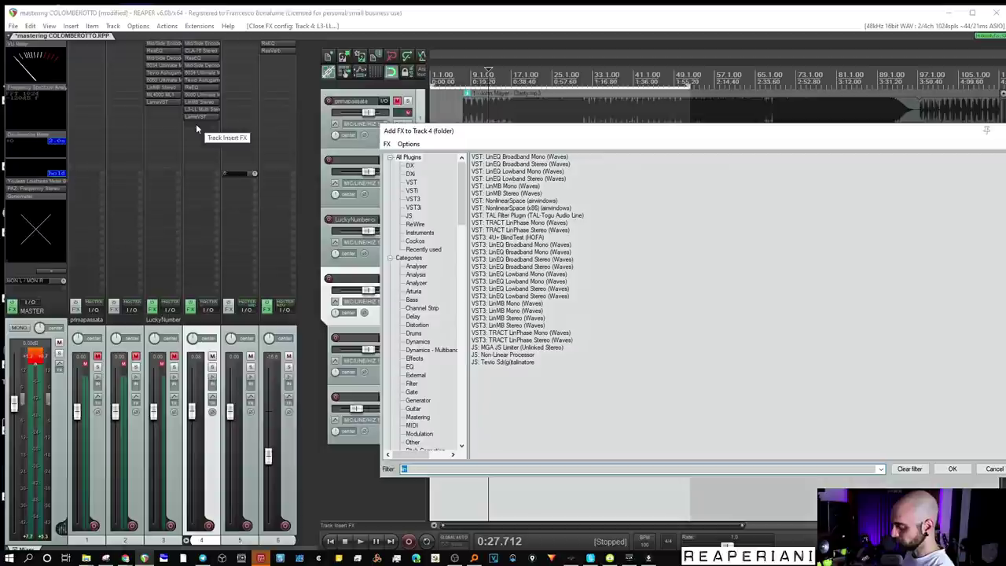
pyautogui.write('t')
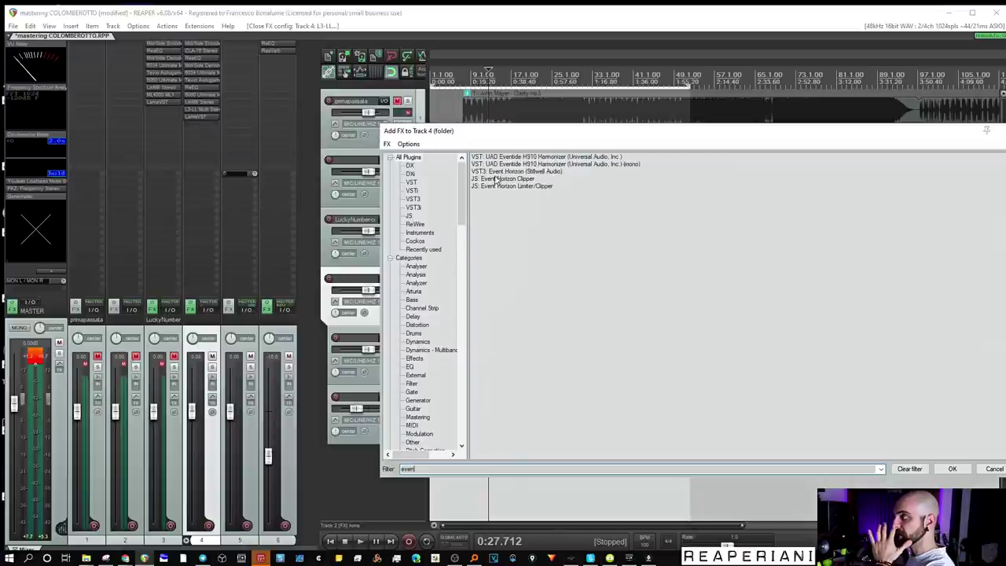
pyautogui.doubleClick(498, 179)
pyautogui.moveTo(174, 107); pyautogui.dragTo(130, 101)
# Step: Place the Event Horizon Clipper between the L3-LL Multimaximizer and LameVST, and set its threshold to -2.7 dB during playback
pyautogui.moveTo(188, 46); pyautogui.dragTo(430, 63)
pyautogui.click(505, 404)
pyautogui.press('space')
pyautogui.moveTo(223, 125); pyautogui.dragTo(218, 117)
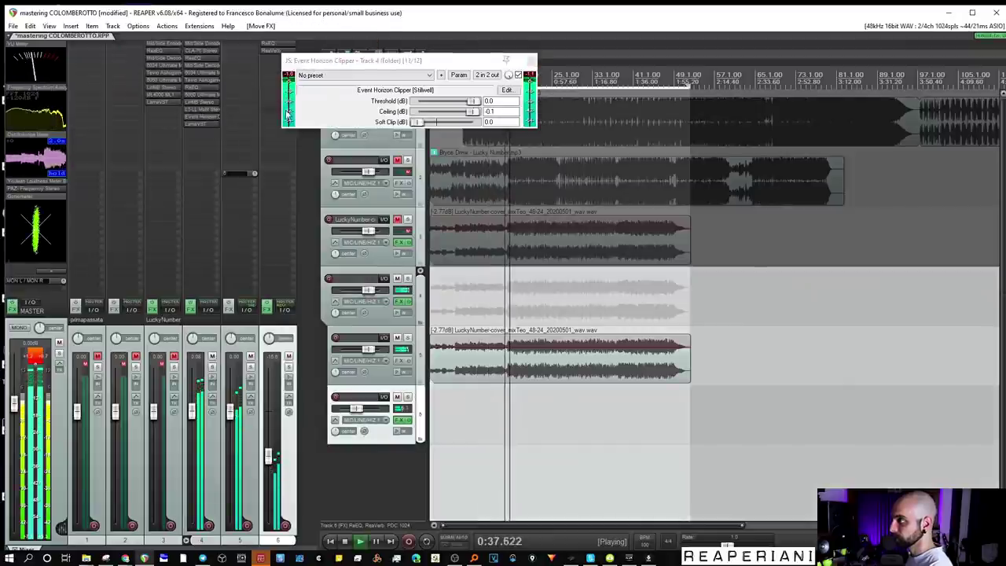
pyautogui.moveTo(475, 106); pyautogui.dragTo(466, 105)
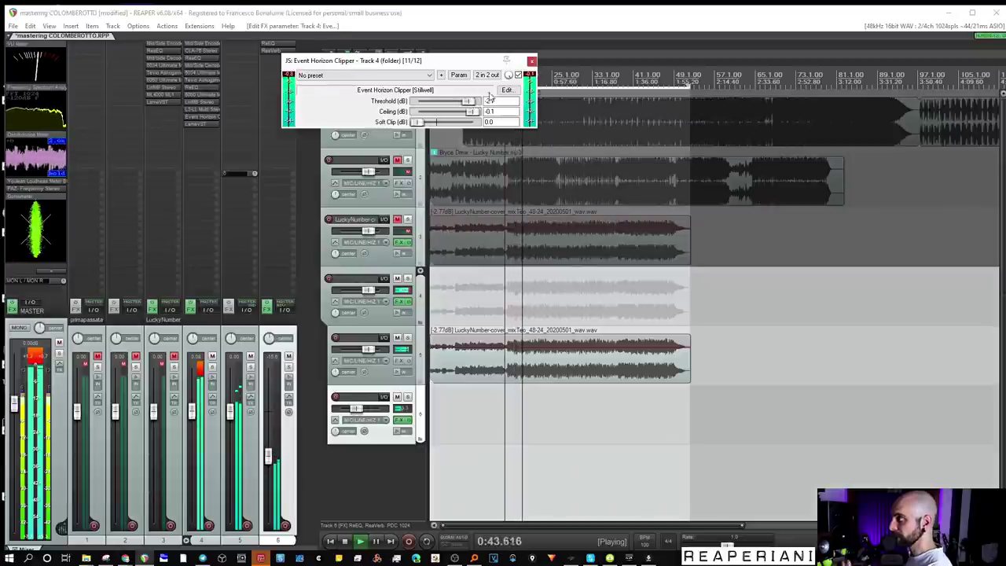
pyautogui.click(532, 61)
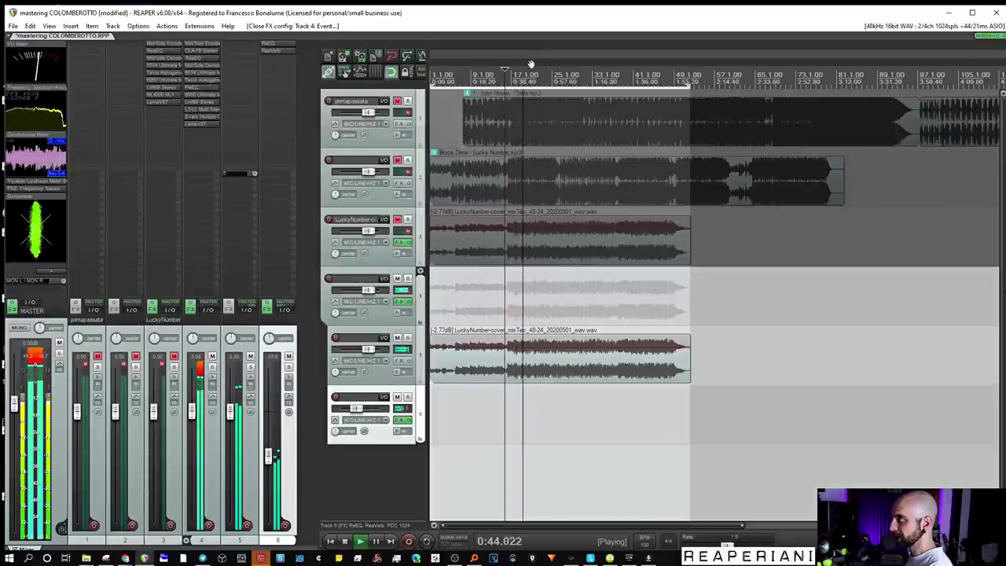
# Step: Toggle the solo on reference track 1 repeatedly to compare it with the clipped mix, and stop playback
pyautogui.click(408, 102)
pyautogui.click(408, 103)
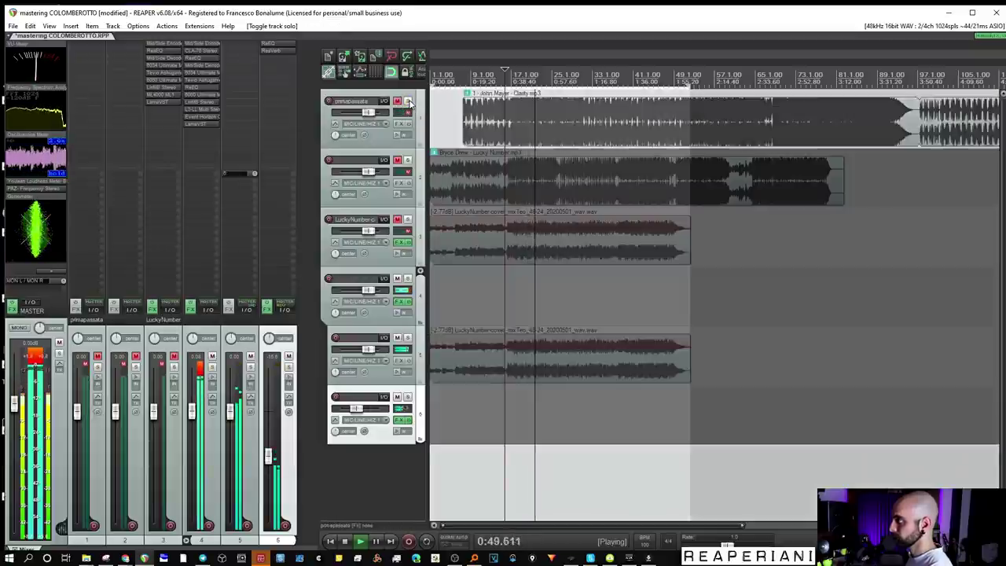
pyautogui.click(408, 102)
pyautogui.click(408, 102)
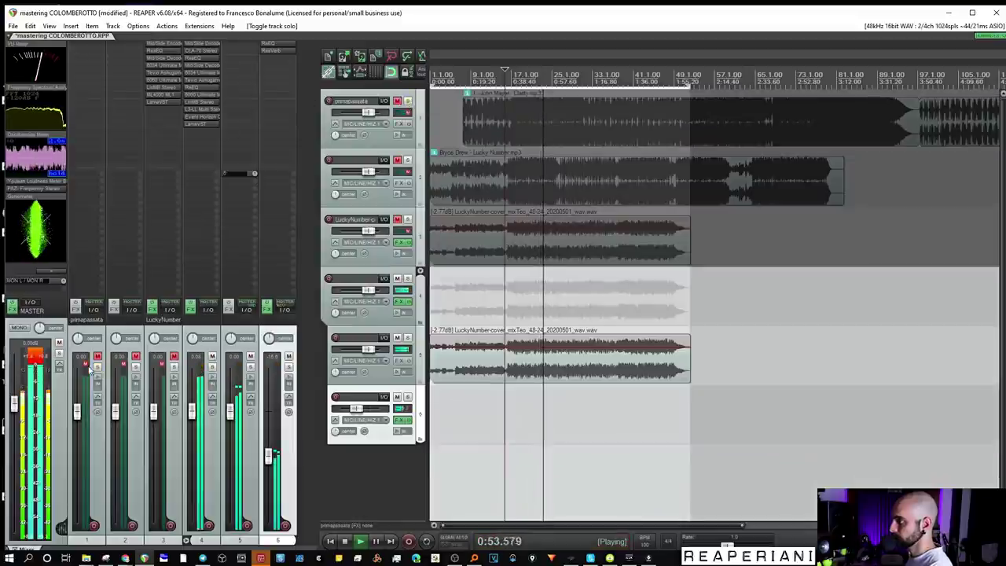
pyautogui.press('space')
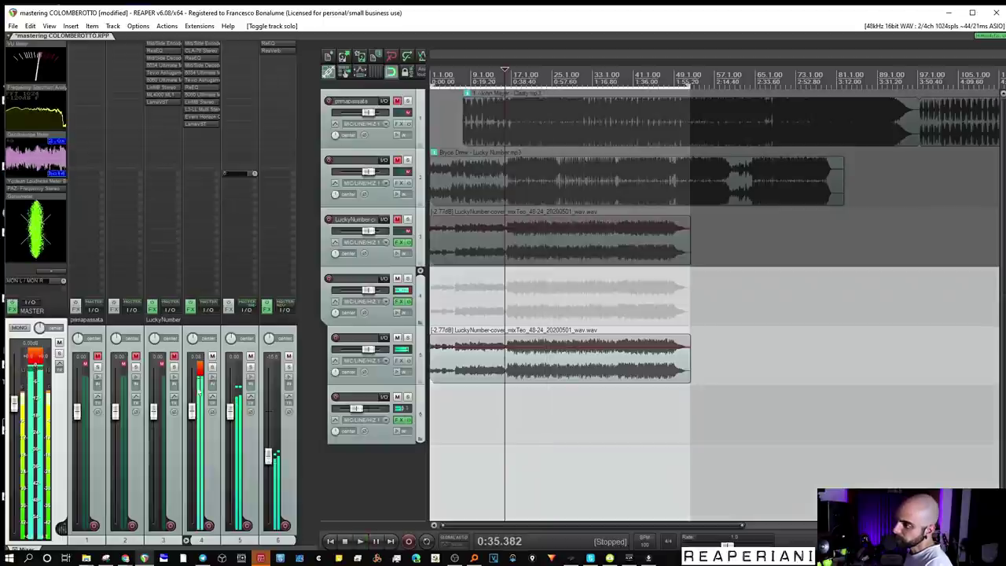
# Step: Set the ceiling of track 4's Event Horizon Clipper to -1.0 dB during playback and reset the track and master peak indicators
pyautogui.click(201, 123)
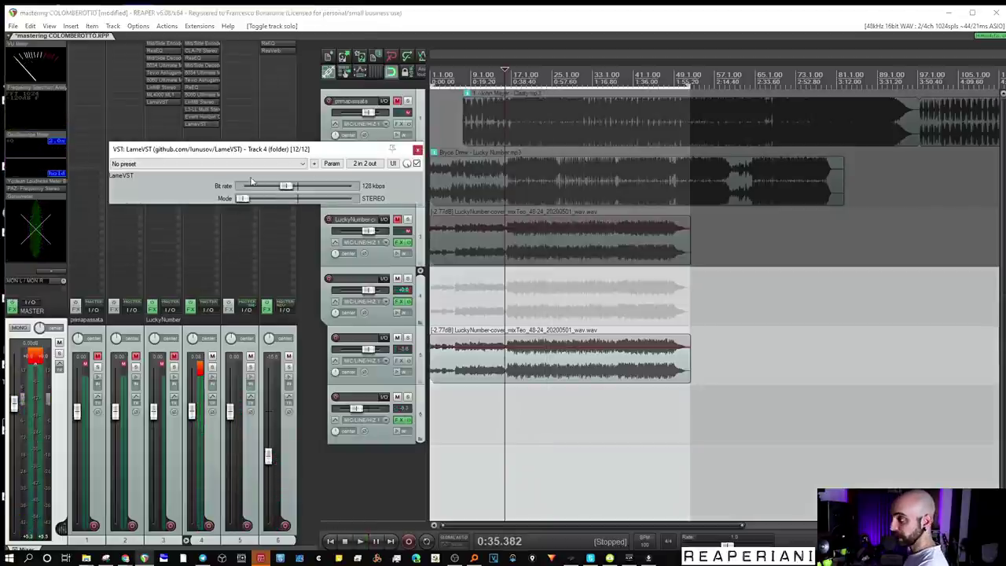
pyautogui.click(201, 116)
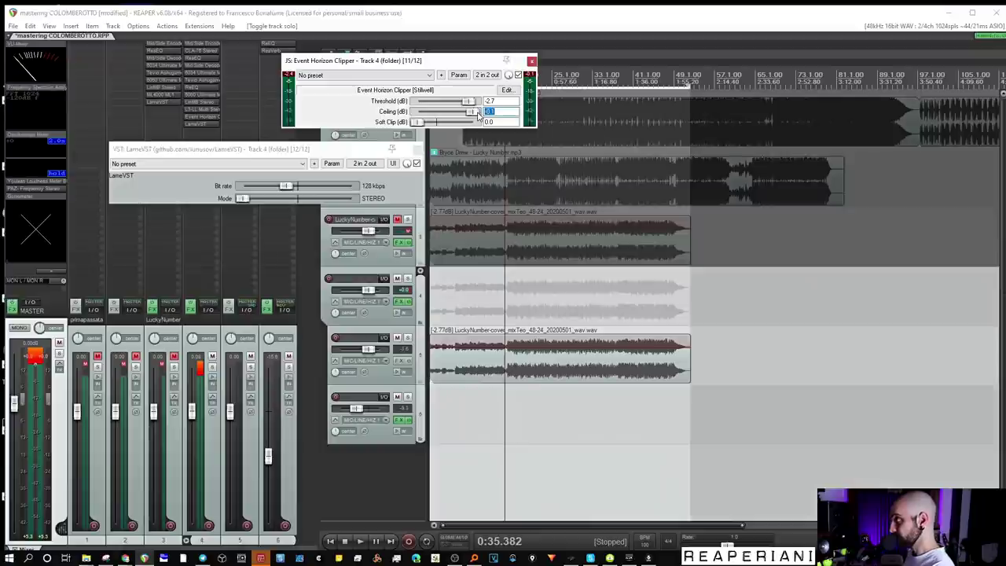
pyautogui.click(505, 248)
pyautogui.press('space')
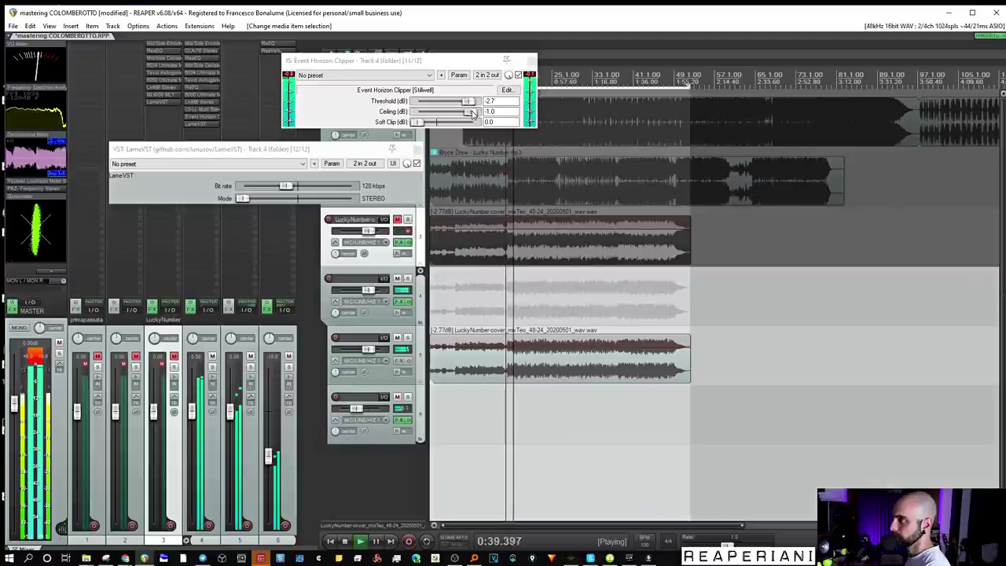
pyautogui.click(196, 361)
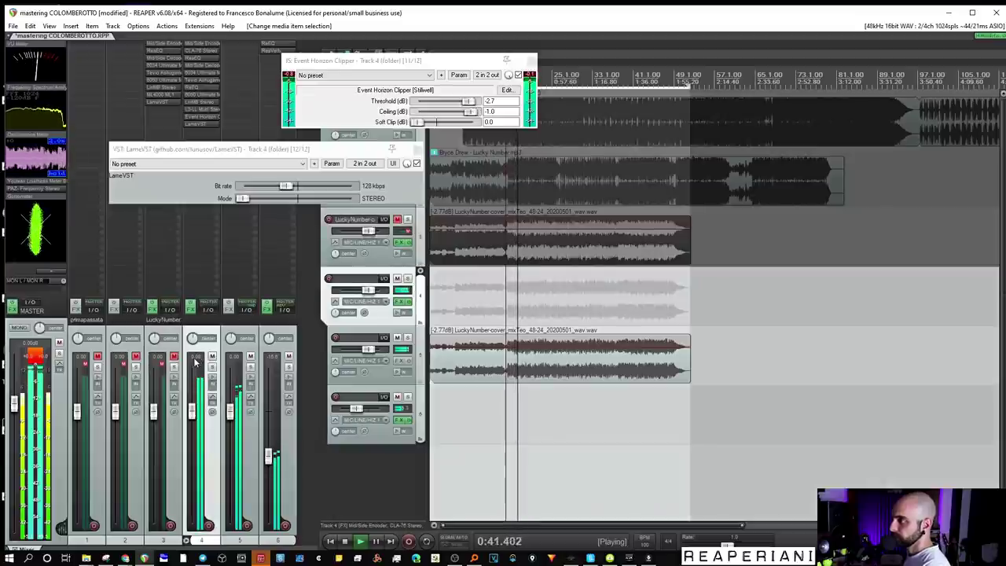
pyautogui.click(68, 355)
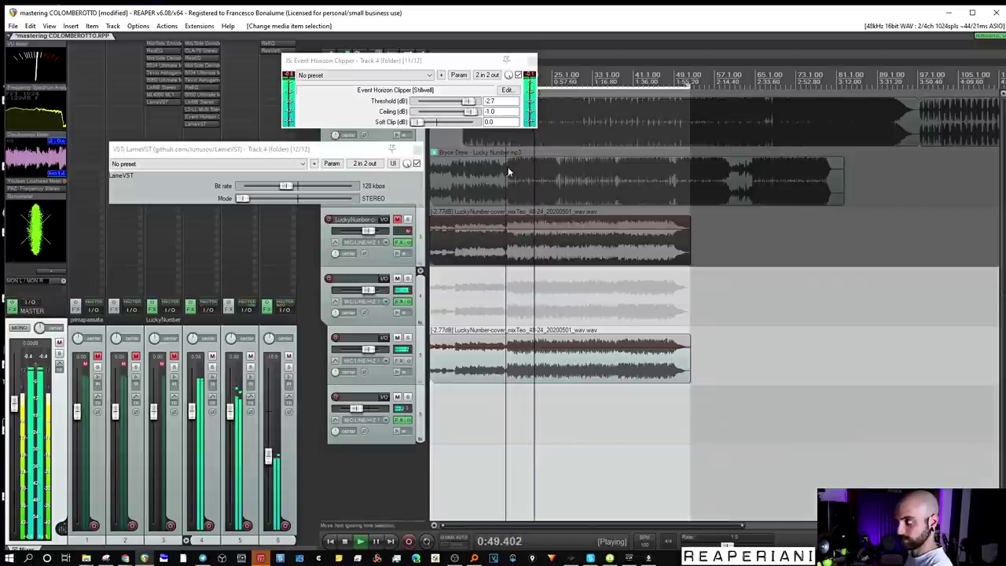
# Step: Compare the clipped mix with reference track 1 by soloing it briefly, stop playback, and close the LameVST and Event Horizon Clipper windows
pyautogui.click(99, 367)
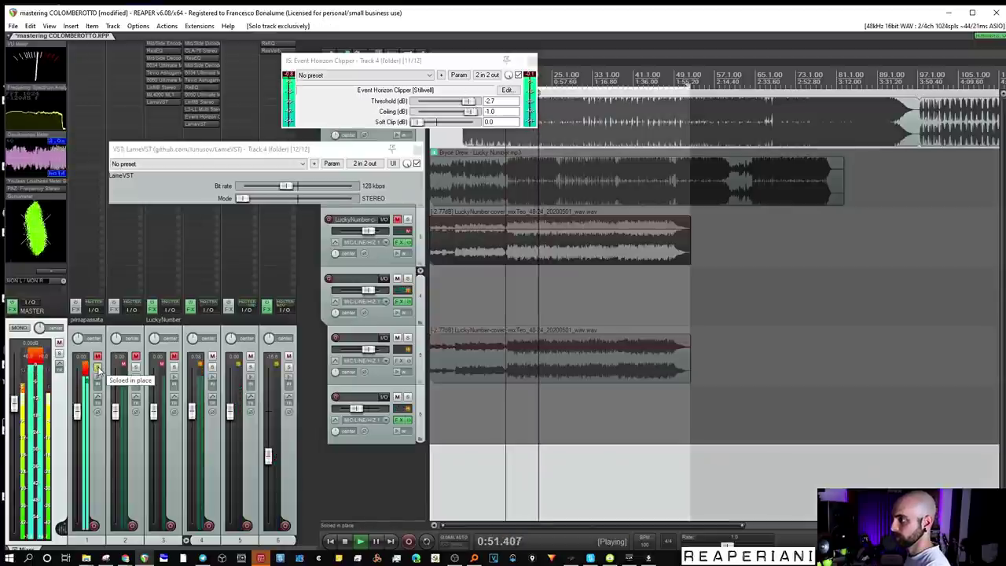
pyautogui.click(98, 367)
pyautogui.press('space')
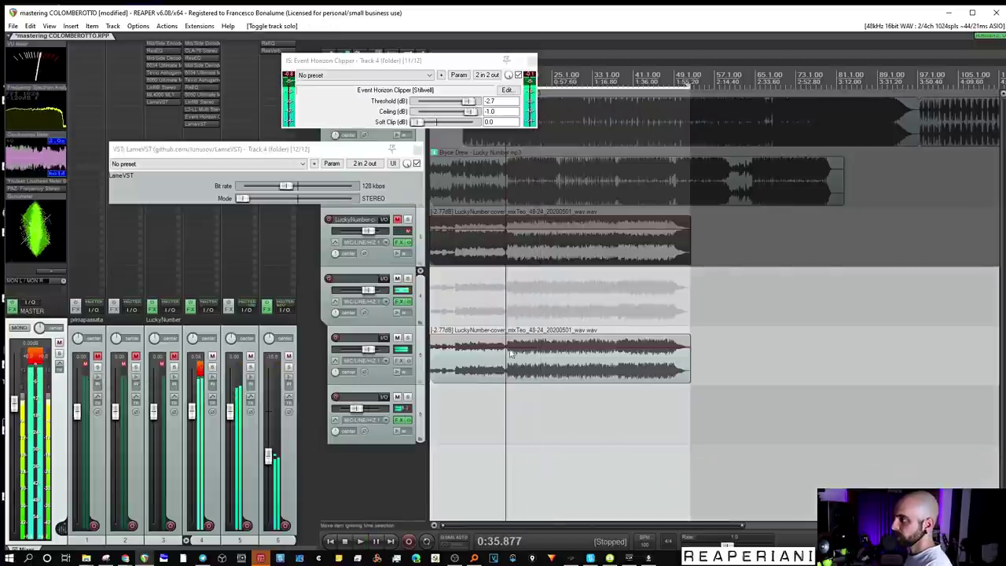
pyautogui.click(417, 149)
pyautogui.click(531, 61)
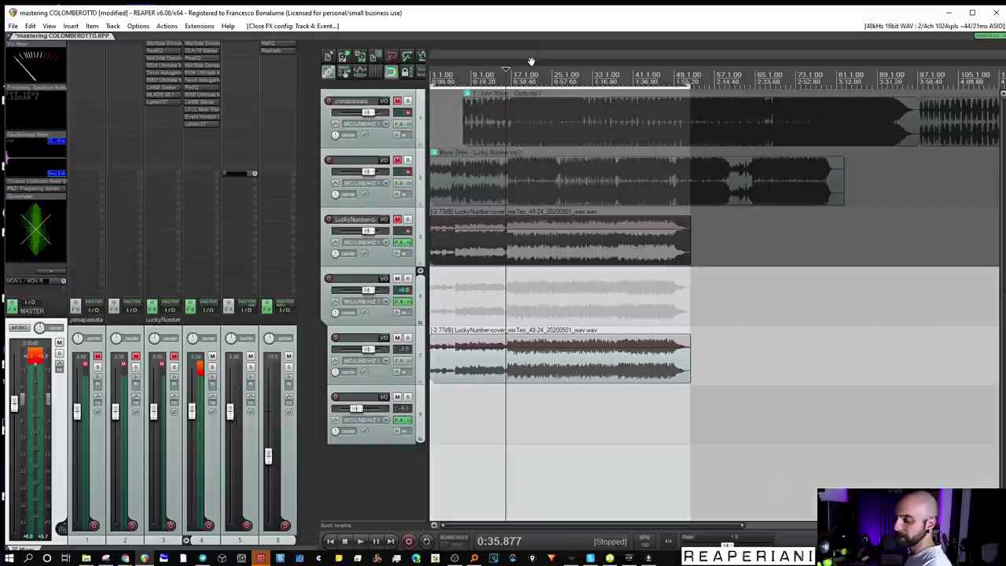
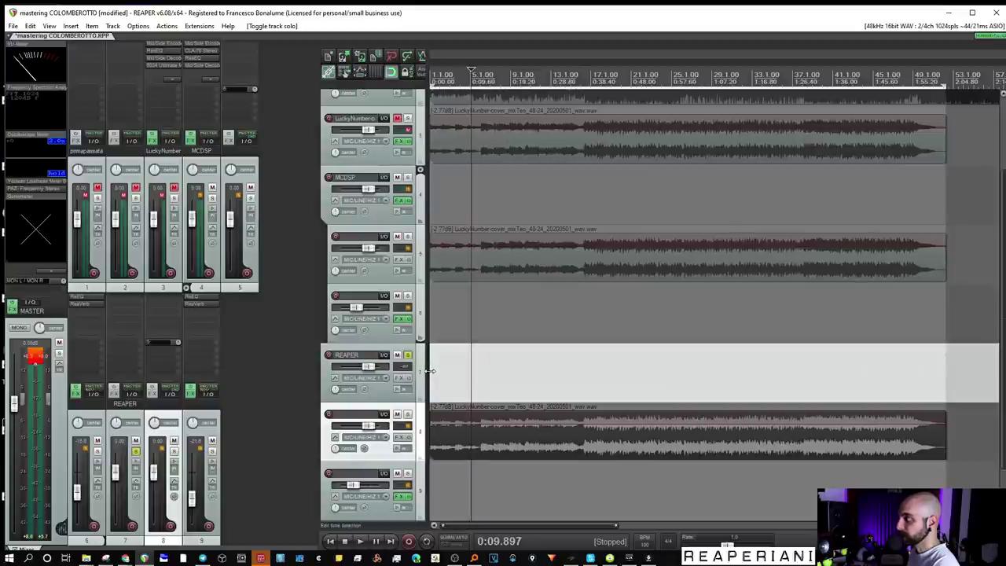
# Step: Nest tracks 8 and 9 inside the REAPER folder track during playback from the song's start, and stop playback
pyautogui.click(432, 371)
pyautogui.press('space')
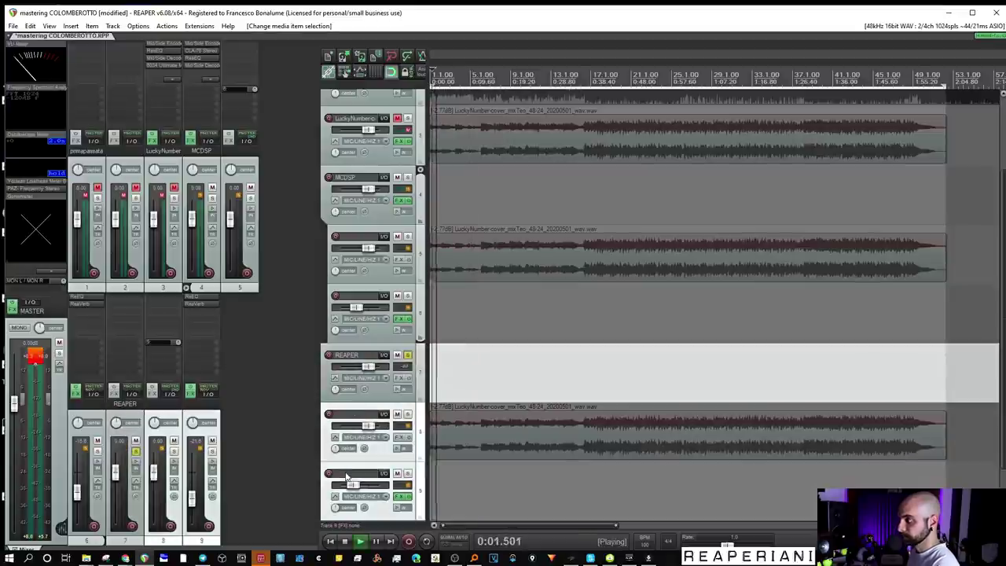
pyautogui.moveTo(354, 419); pyautogui.dragTo(363, 389)
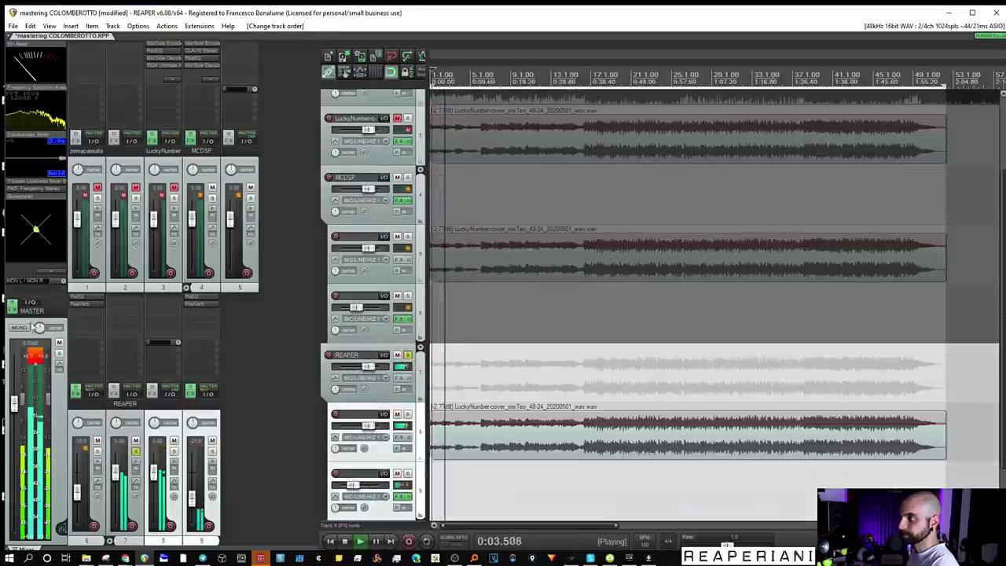
pyautogui.press('space')
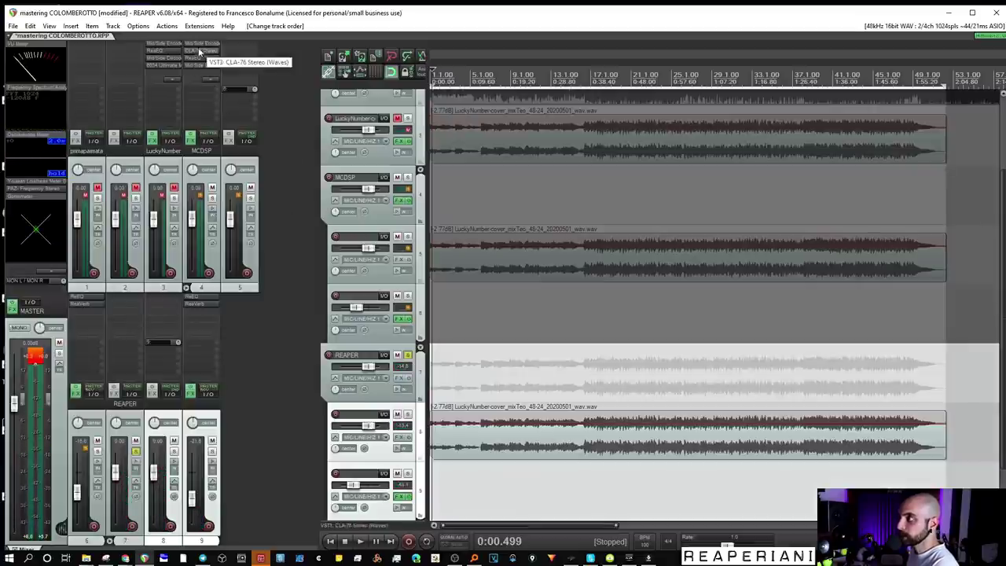
# Step: Copy the Mid/Side Encoder, ReaEQ and Mid/Side Decoder to track 8 and add ReaComp after the encoder, routed through channel 1 only
pyautogui.moveTo(162, 303); pyautogui.dragTo(163, 298)
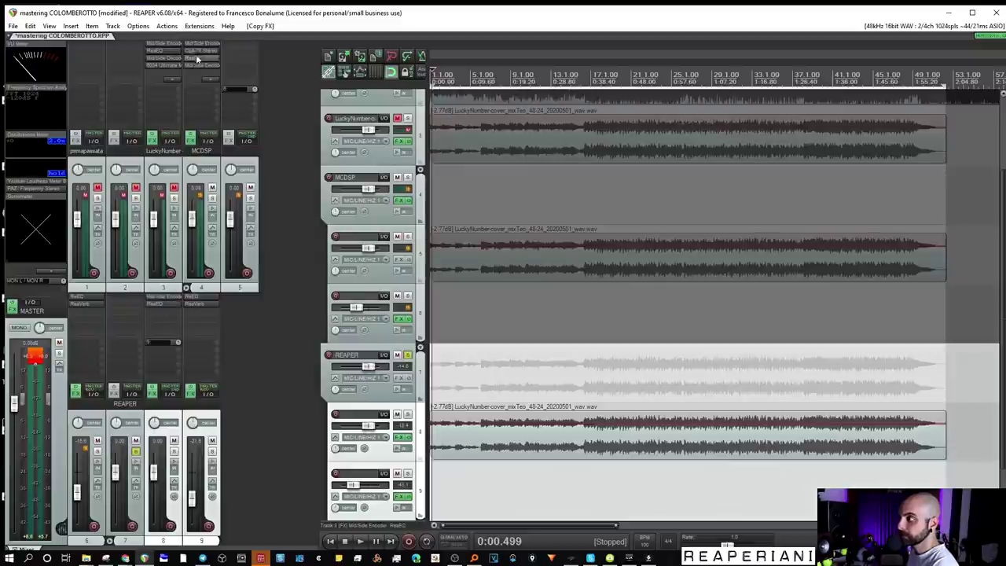
pyautogui.doubleClick(160, 318)
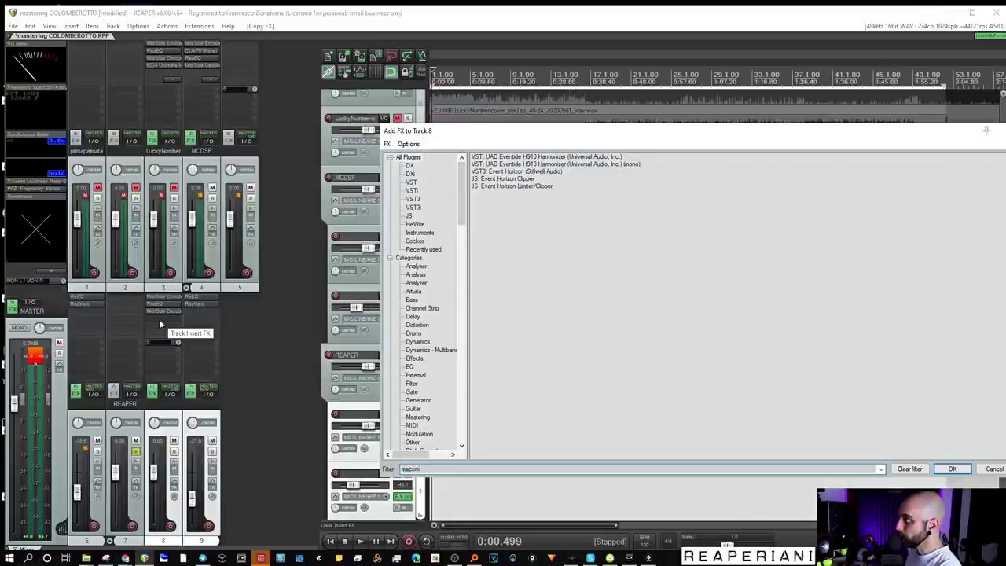
pyautogui.doubleClick(507, 157)
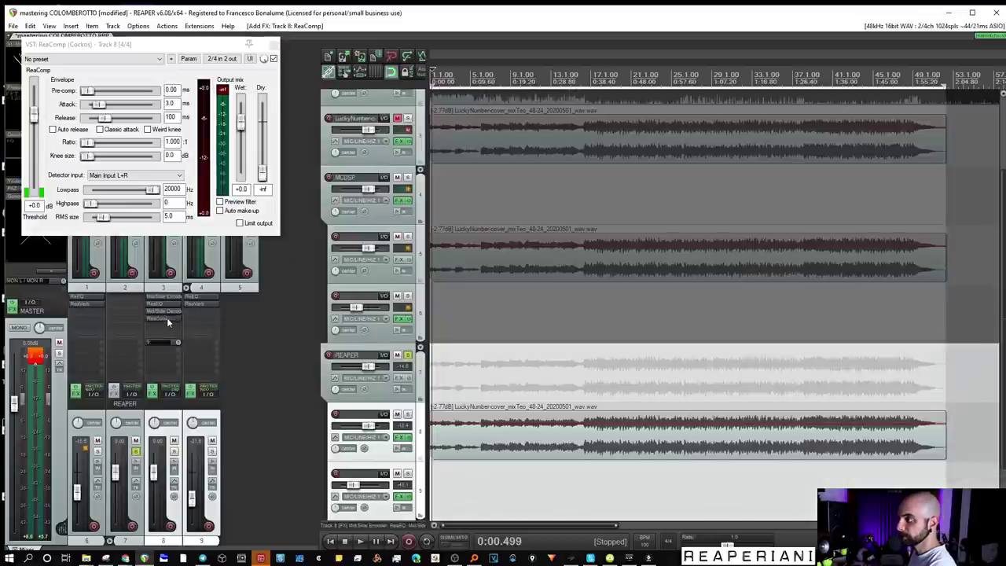
pyautogui.click(222, 58)
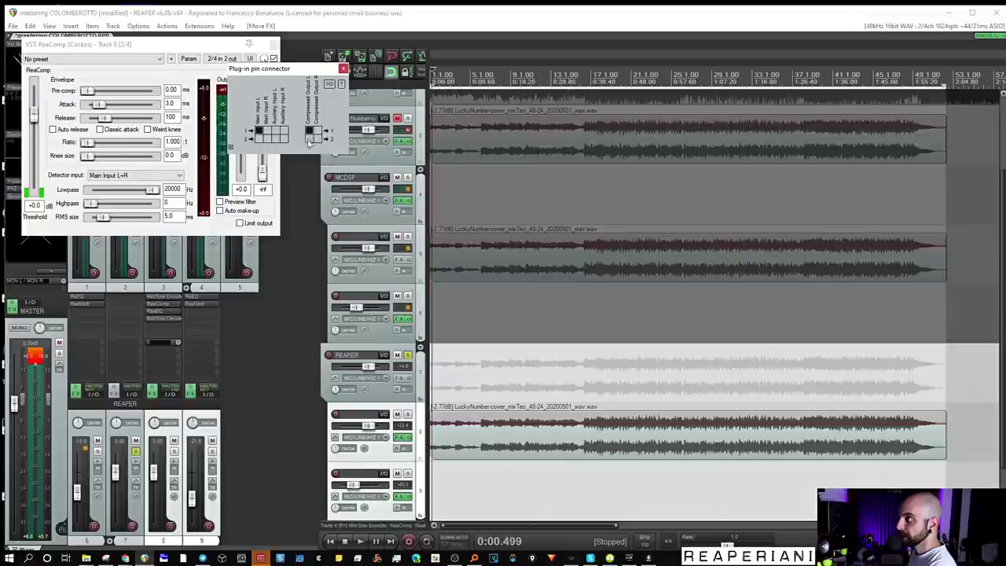
pyautogui.click(342, 70)
# Step: Play from the loud section and set ReaComp's ratio to 4.71:1, threshold to about -19.2 dB and attack to 178 ms
pyautogui.click(586, 394)
pyautogui.press('space')
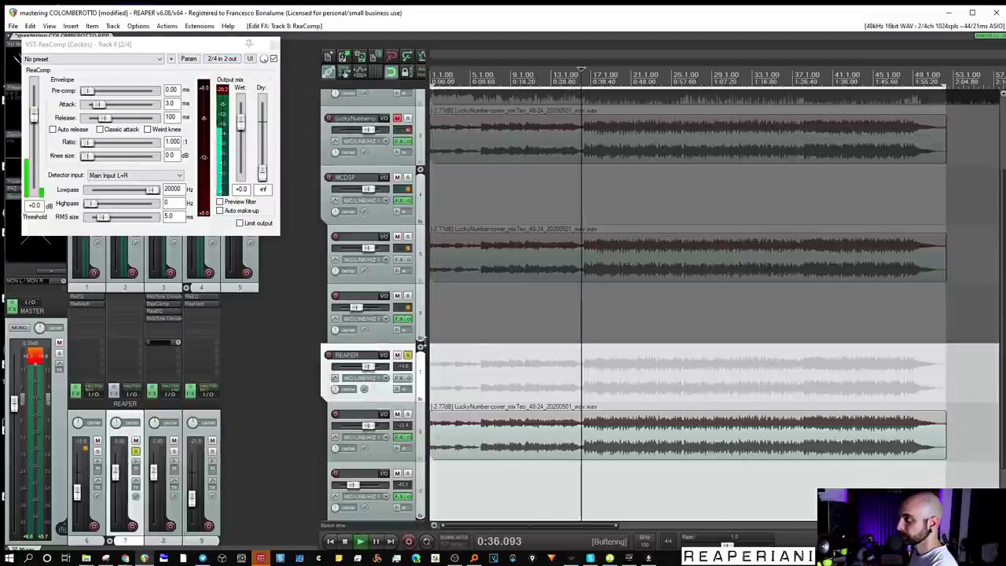
pyautogui.moveTo(34, 111); pyautogui.dragTo(117, 147)
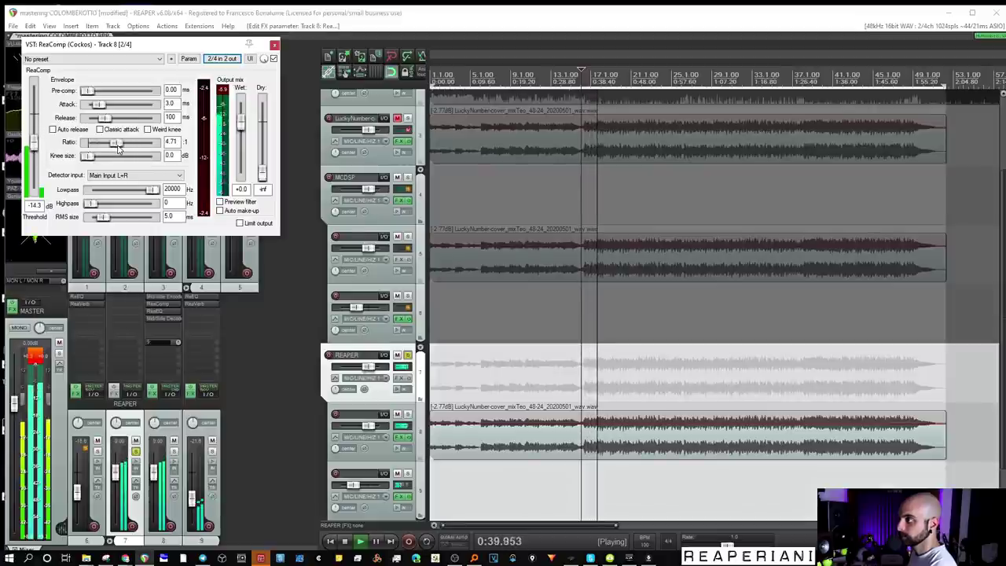
pyautogui.moveTo(34, 146); pyautogui.dragTo(34, 155)
pyautogui.moveTo(95, 103); pyautogui.dragTo(134, 105)
# Step: Switch ReaComp's detector to Feedback (pre-fader), with threshold -25.4 dB, release 12 ms, attack 197 ms and wet output +3.6 dB
pyautogui.click(132, 175)
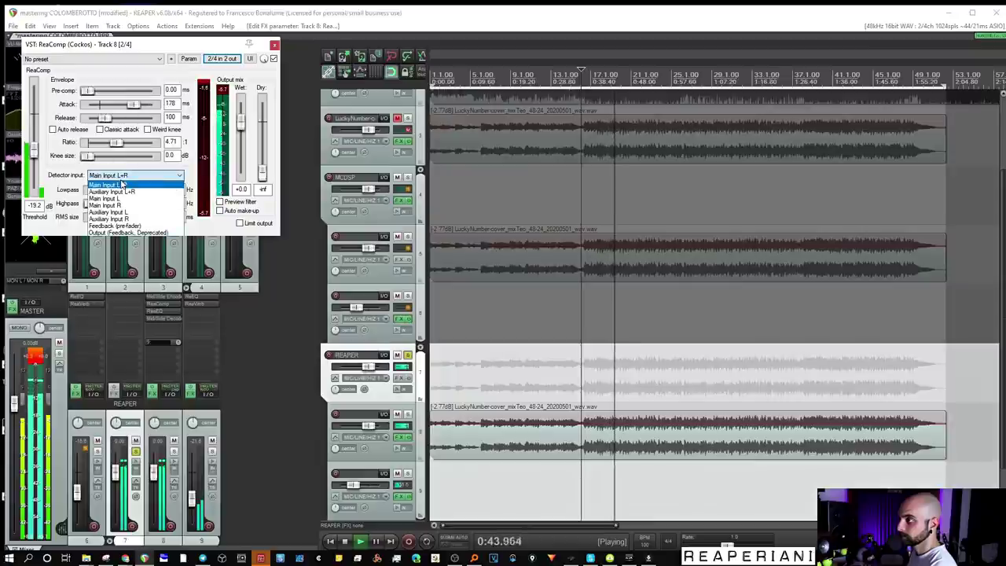
pyautogui.click(114, 223)
pyautogui.moveTo(34, 158); pyautogui.dragTo(39, 175)
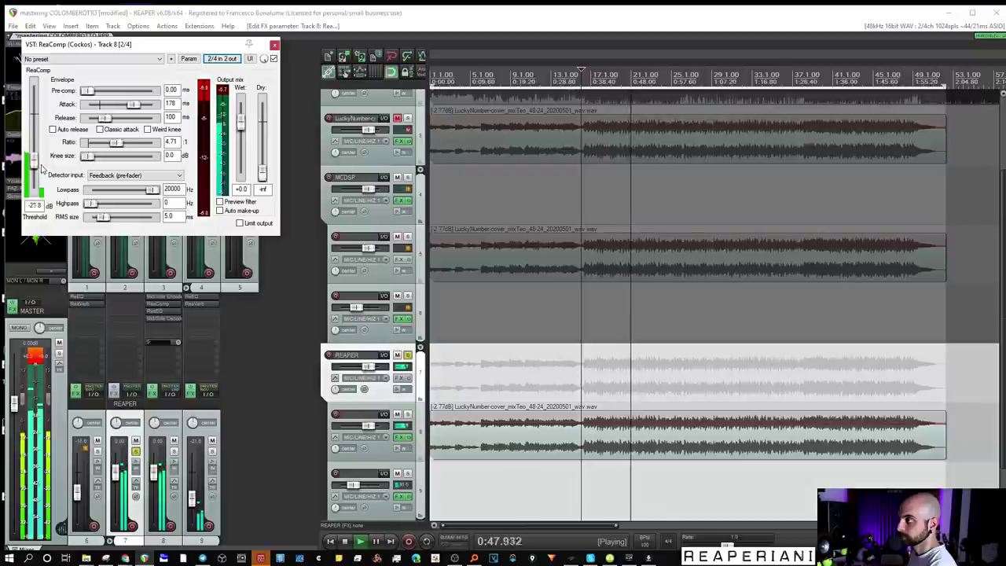
pyautogui.moveTo(107, 119); pyautogui.dragTo(99, 126)
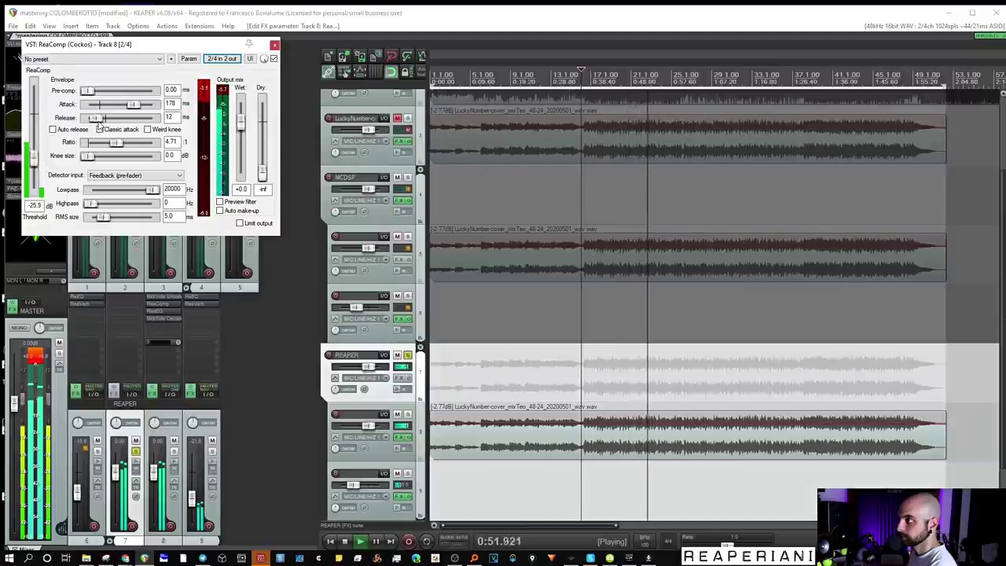
pyautogui.moveTo(132, 110); pyautogui.dragTo(135, 111)
pyautogui.moveTo(241, 125); pyautogui.dragTo(241, 118)
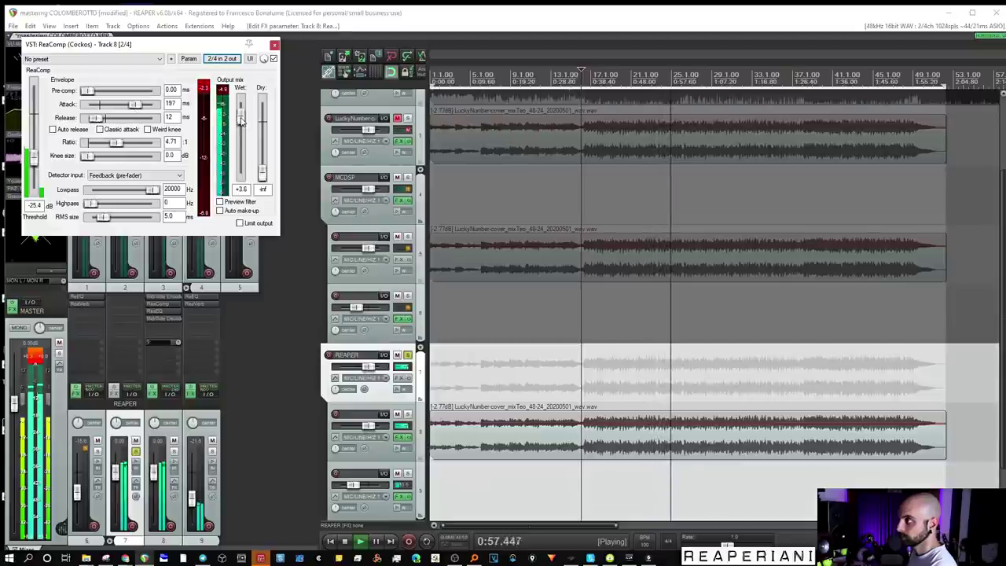
# Step: Close ReaComp and compare the sound with track 8's effect chain bypassed and re-enabled
pyautogui.click(273, 44)
pyautogui.click(152, 389)
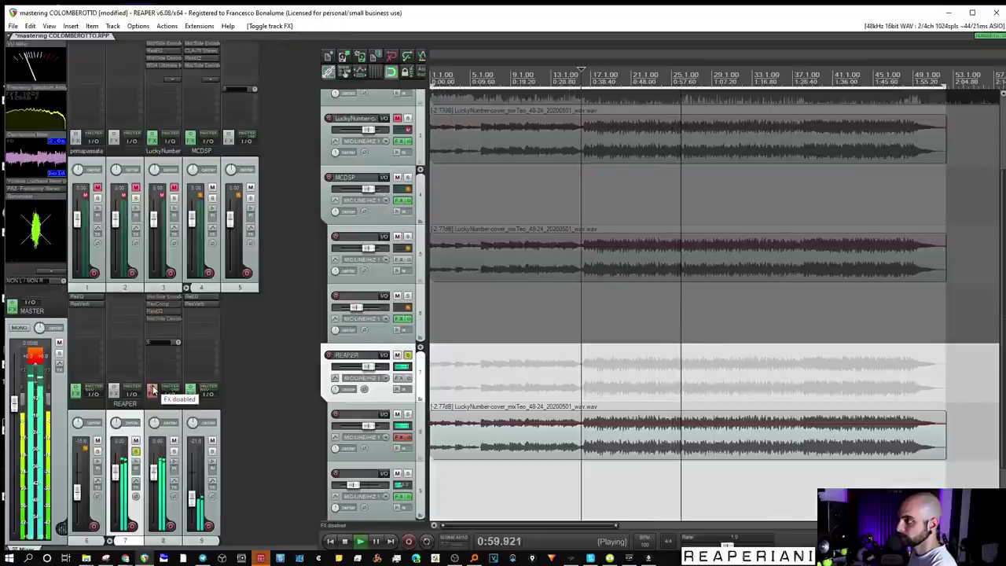
pyautogui.click(152, 389)
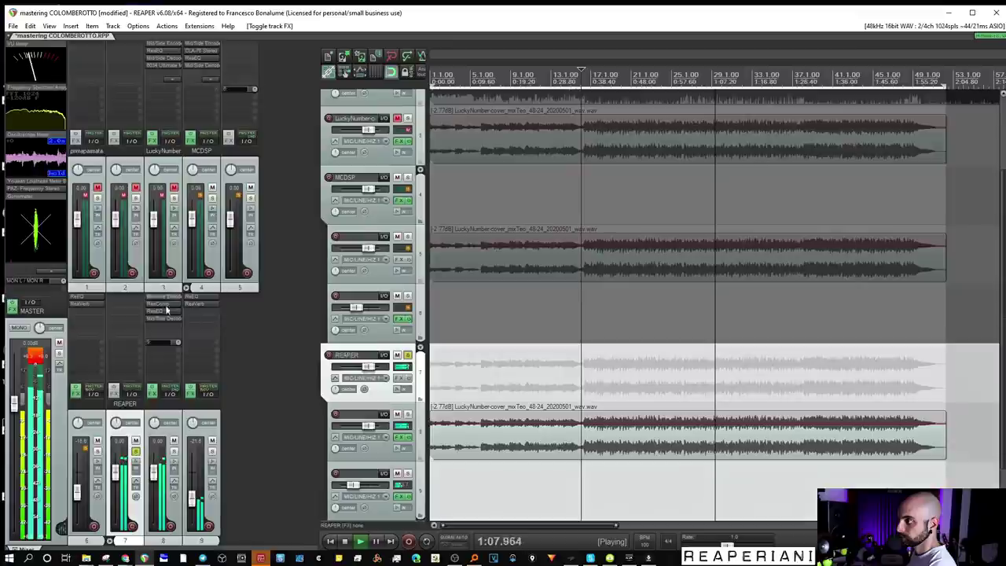
# Step: Find and add the JS 50 Hz Kicker to track 8's effect chain
pyautogui.doubleClick(161, 330)
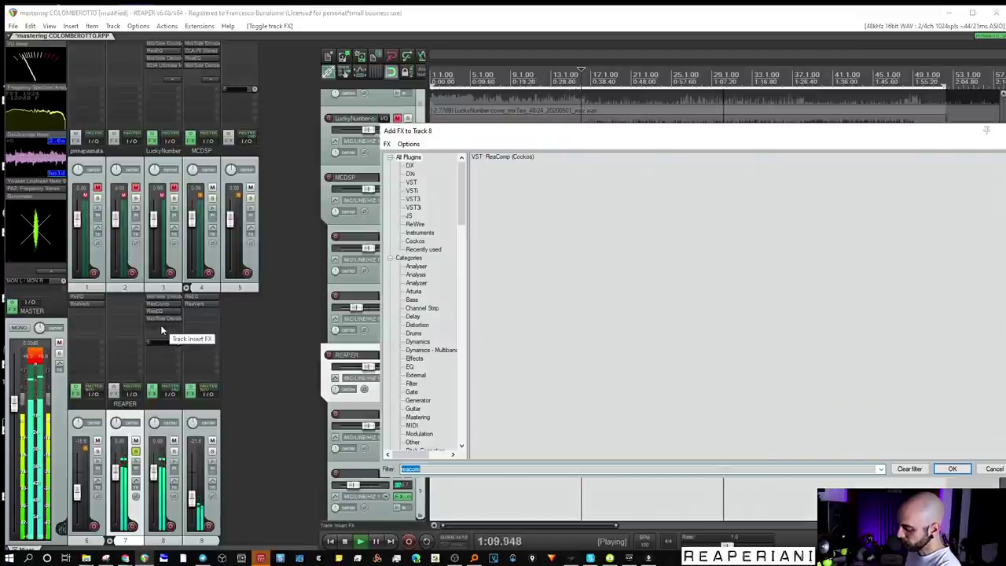
pyautogui.write('s big')
pyautogui.press('BackSpace')
pyautogui.press('BackSpace')
pyautogui.press('BackSpace')
pyautogui.press('BackSpace')
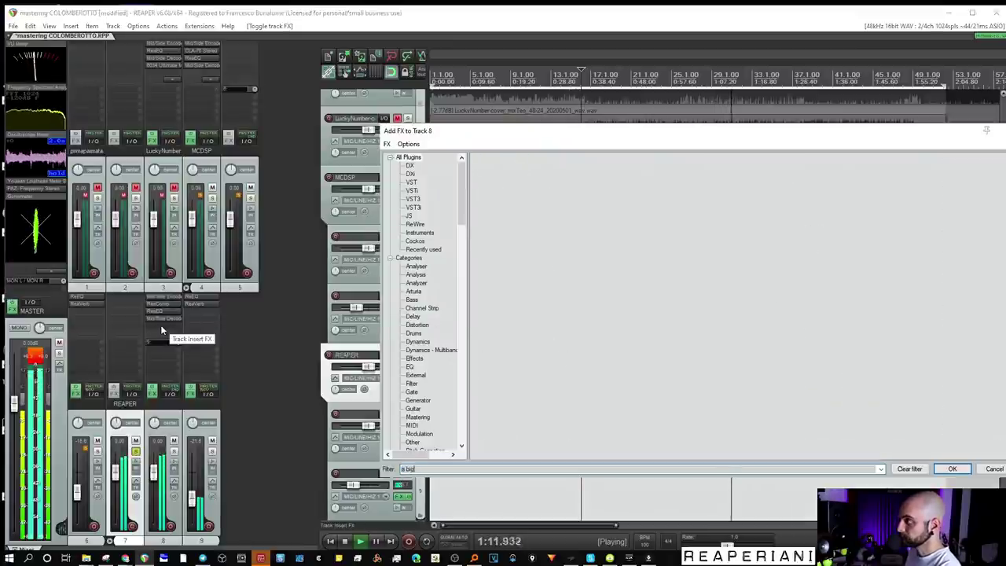
pyautogui.write('b')
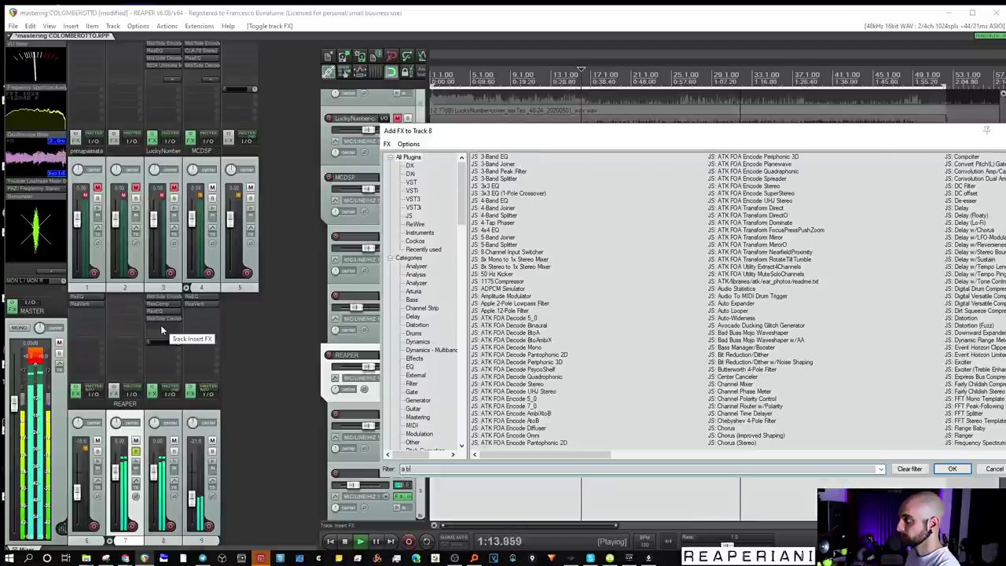
pyautogui.press('BackSpace')
pyautogui.press('BackSpace')
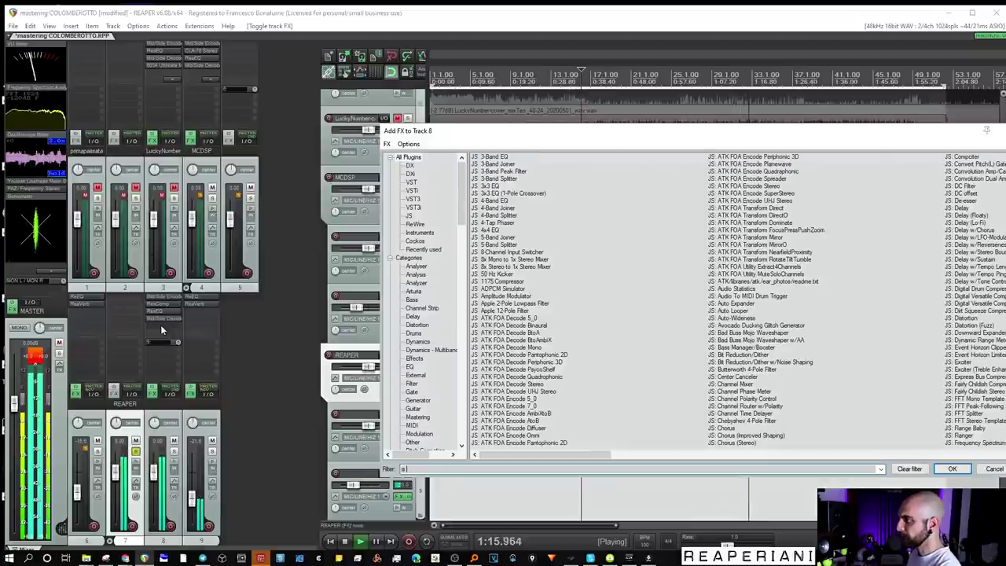
pyautogui.doubleClick(501, 275)
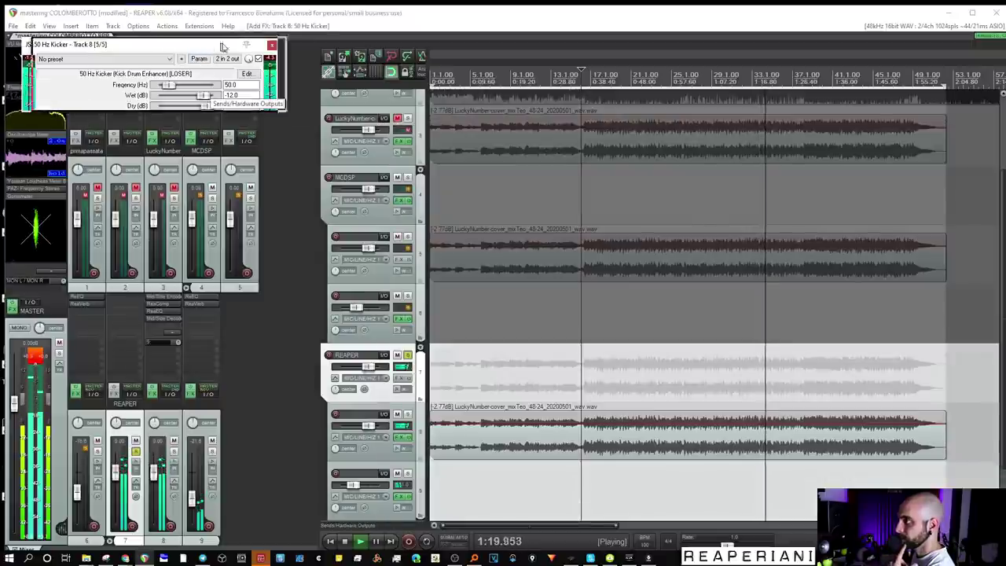
# Step: Set the 50 Hz Kicker's frequency to 37 Hz, wet level to -19 dB and dry level to 0 dB
pyautogui.moveTo(223, 47); pyautogui.dragTo(450, 95)
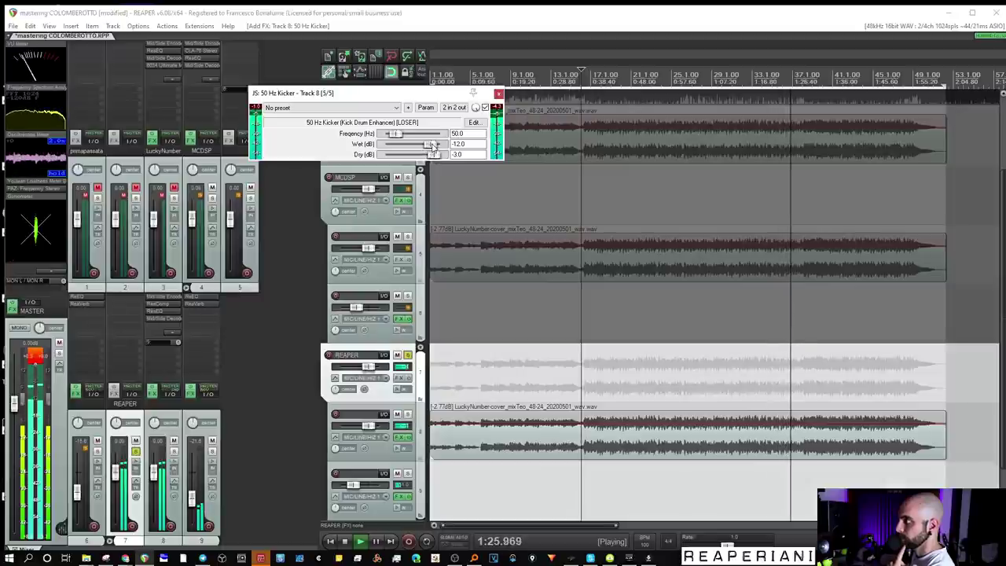
pyautogui.moveTo(433, 146); pyautogui.dragTo(395, 136)
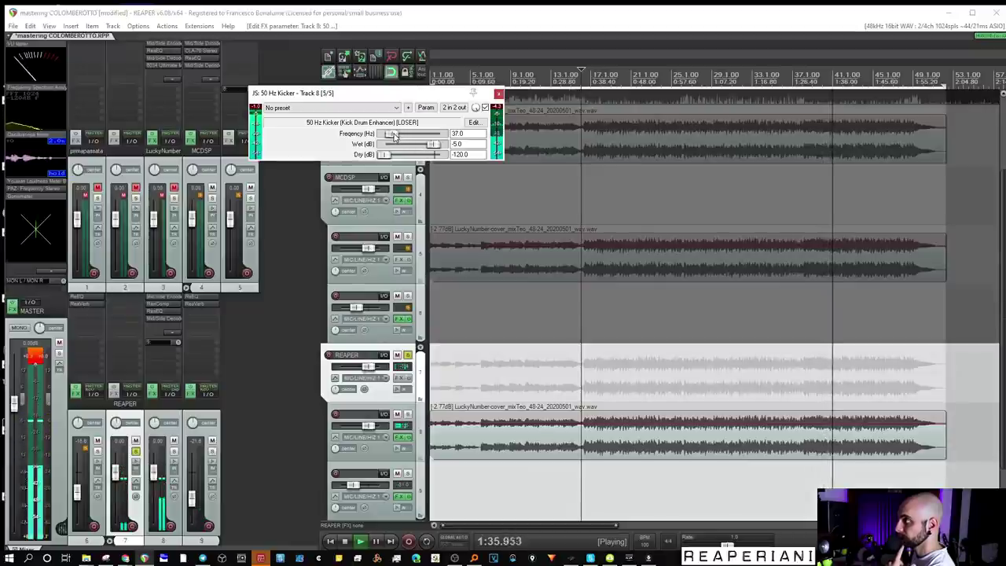
pyautogui.moveTo(429, 146)
pyautogui.mouseDown()
pyautogui.moveTo(381, 148)
pyautogui.moveTo(439, 159)
pyautogui.moveTo(401, 145)
pyautogui.moveTo(427, 145)
pyautogui.mouseUp()
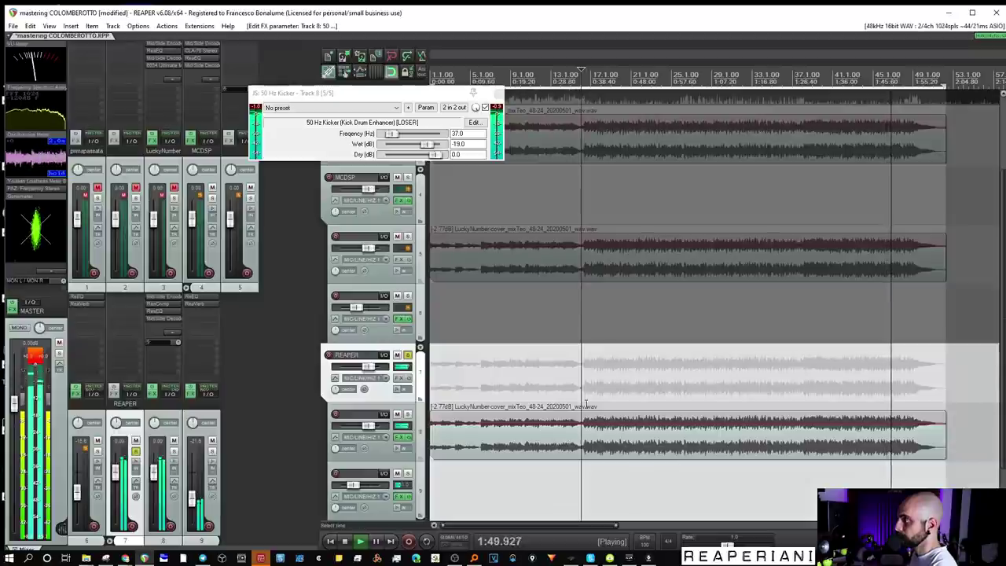
# Step: Listen to the REAPER folder mix from the end of the intro, just after bar 5
pyautogui.click(587, 405)
pyautogui.click(478, 385)
pyautogui.click(481, 382)
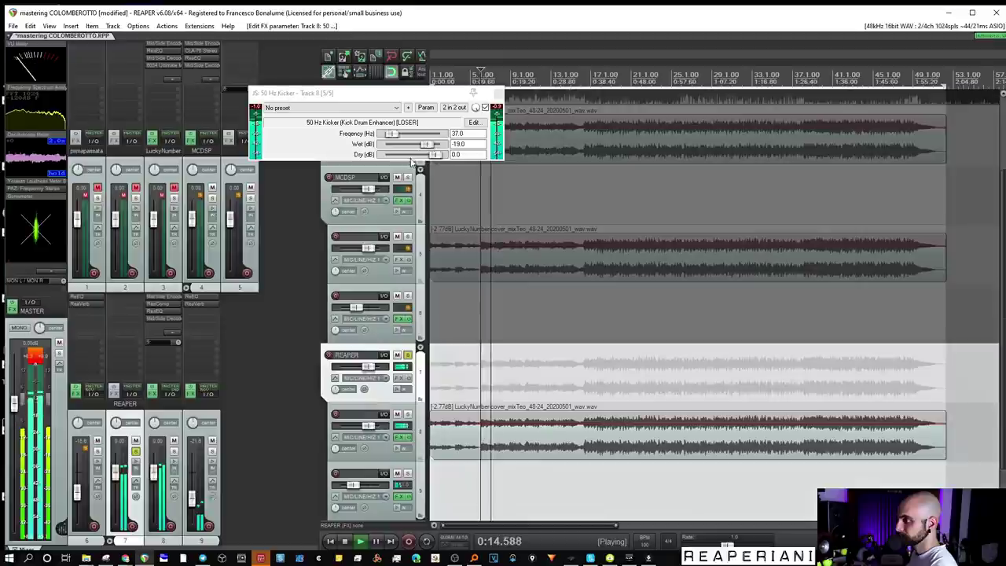
# Step: Widen the mixer until all nine track strips fit in a single row, and close the 50 Hz Kicker window
pyautogui.scroll(-2, 171, 330)
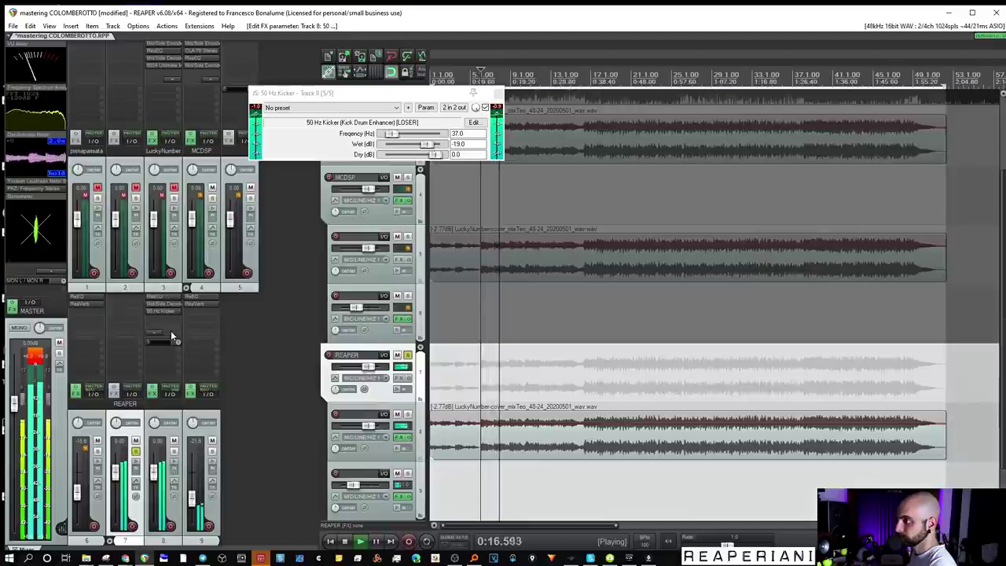
pyautogui.moveTo(318, 311); pyautogui.dragTo(465, 311)
pyautogui.click(499, 94)
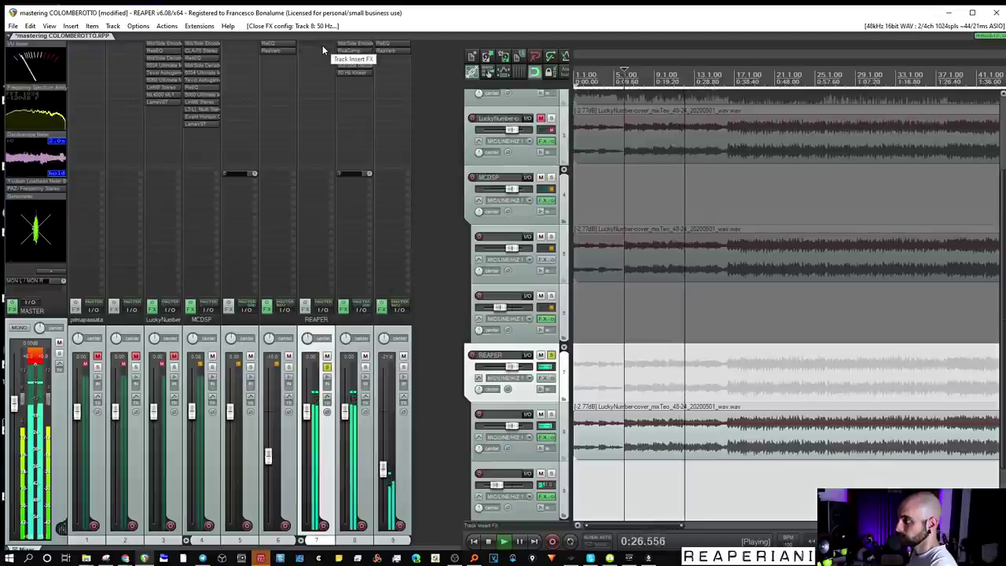
# Step: Compare solo playback of track 5 and the REAPER folder, and copy LameVST from the MCDSP track to the REAPER folder track
pyautogui.keyDown('ctrl'); pyautogui.keyDown('alt'); pyautogui.click(552, 237); pyautogui.keyUp('alt'); pyautogui.keyUp('ctrl')
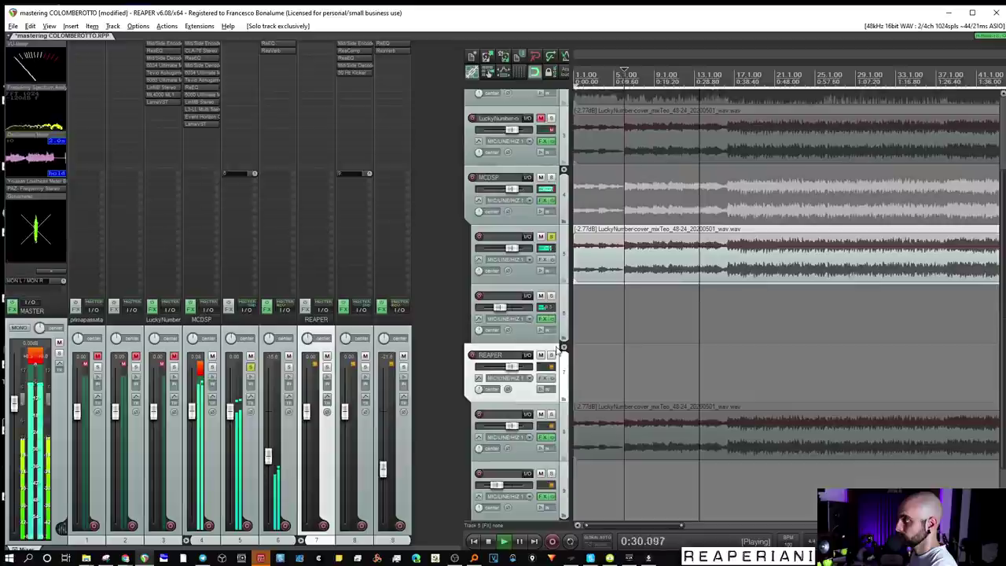
pyautogui.keyDown('ctrl'); pyautogui.keyDown('alt'); pyautogui.click(550, 354); pyautogui.keyUp('alt'); pyautogui.keyUp('ctrl')
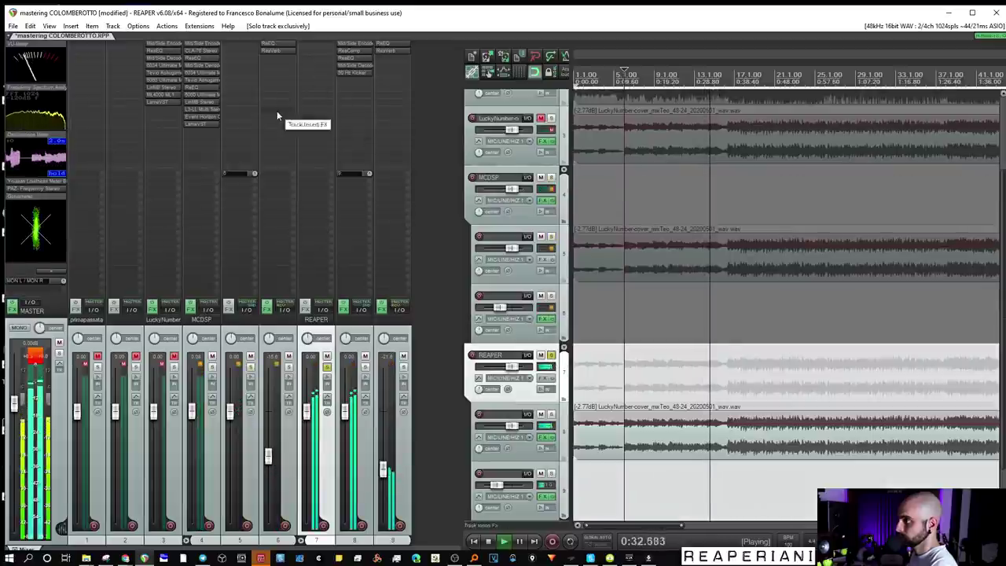
pyautogui.moveTo(199, 123); pyautogui.dragTo(311, 47)
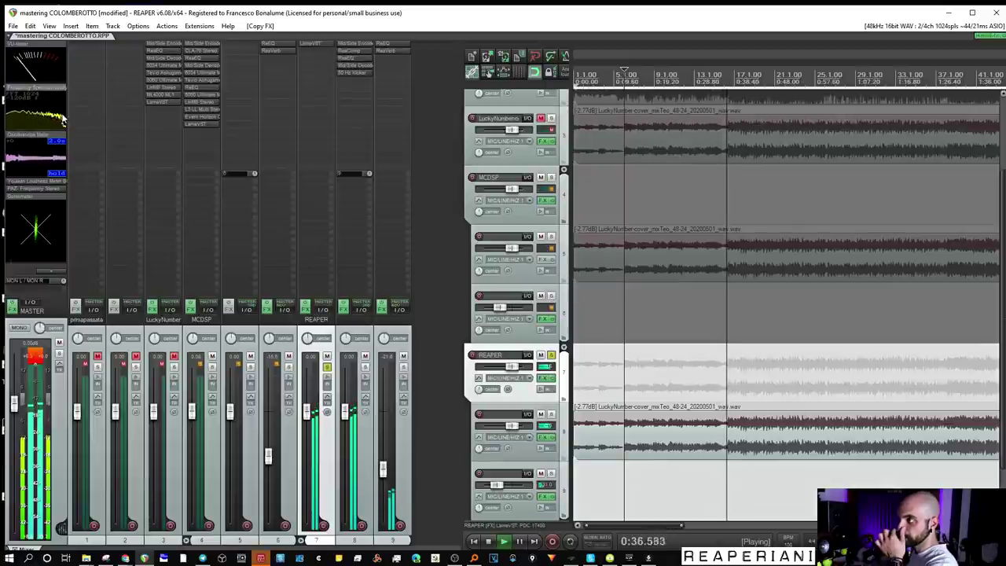
# Step: Add the JS Event Horizon Clipper to track 8 and set its threshold to -7.5 dB and soft clip to 0.0 dB
pyautogui.doubleClick(344, 80)
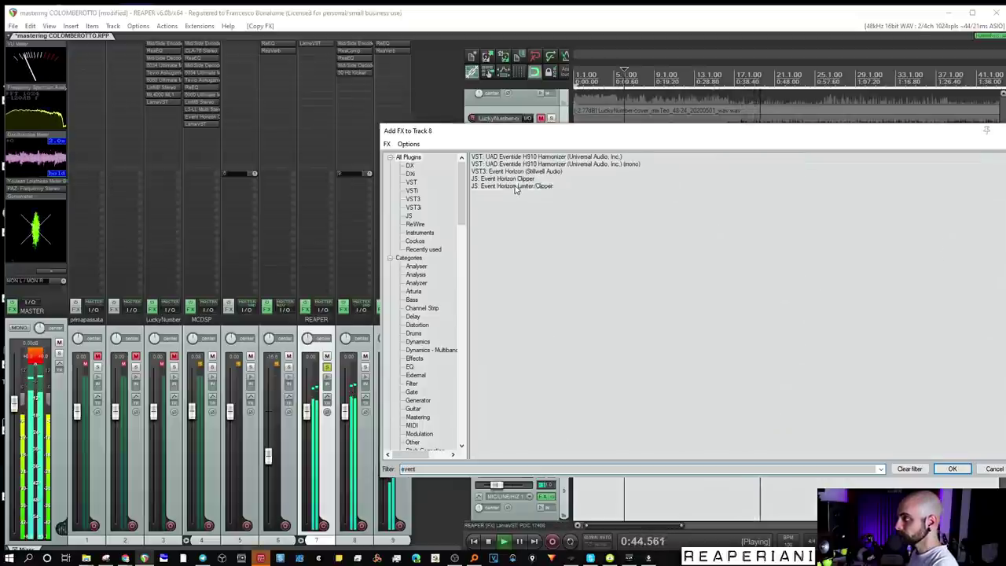
pyautogui.click(514, 187)
pyautogui.doubleClick(512, 180)
pyautogui.moveTo(174, 105); pyautogui.dragTo(135, 110)
pyautogui.moveTo(213, 85); pyautogui.dragTo(199, 91)
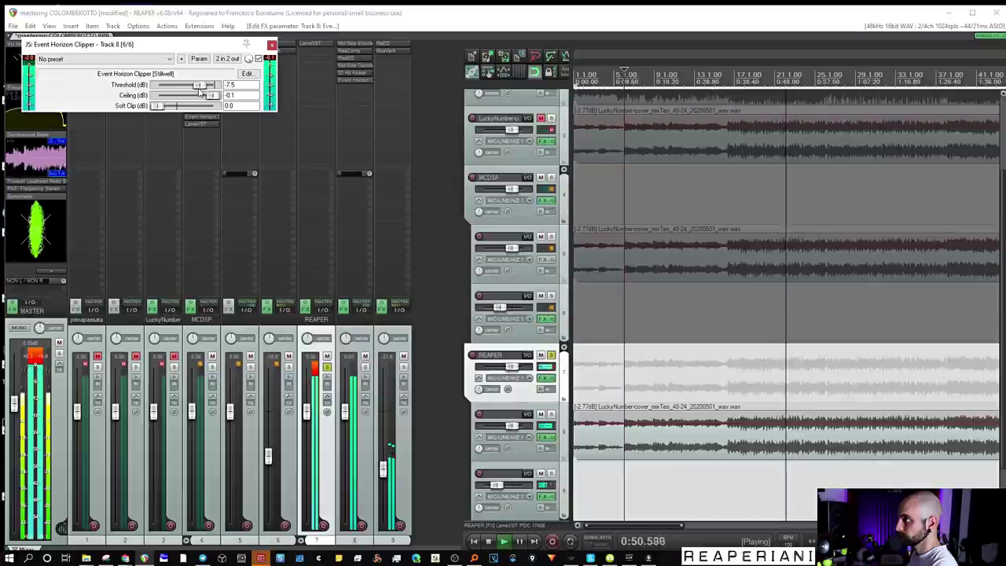
# Step: Compare the clipped REAPER folder with track 3 and the Lucky Number reference on track 2, soloing each exclusively, and close the clipper window
pyautogui.scroll(-2, 561, 132)
pyautogui.keyDown('ctrl'); pyautogui.keyDown('alt'); pyautogui.click(552, 119); pyautogui.keyUp('alt'); pyautogui.keyUp('ctrl')
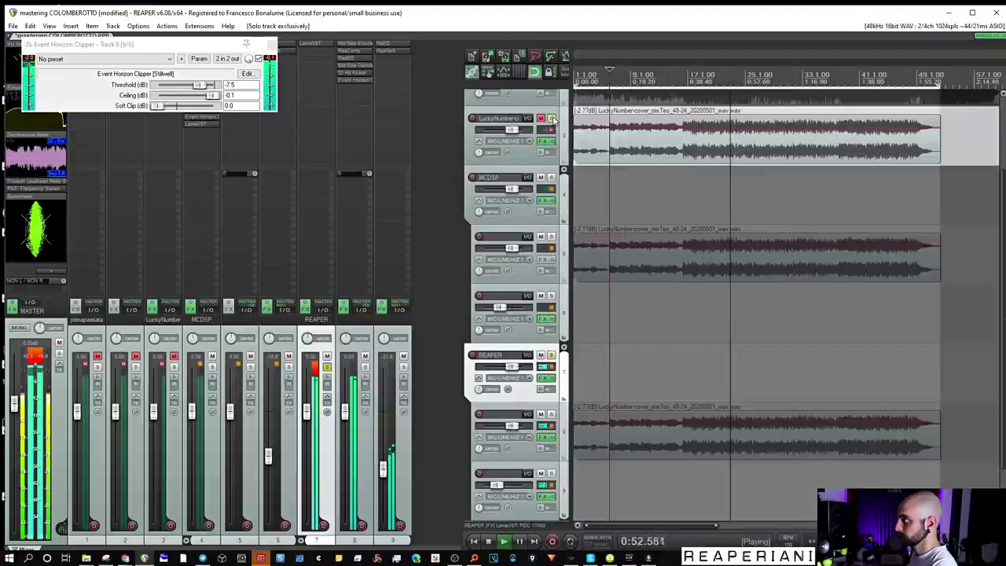
pyautogui.keyDown('ctrl'); pyautogui.keyDown('alt'); pyautogui.click(551, 355); pyautogui.keyUp('alt'); pyautogui.keyUp('ctrl')
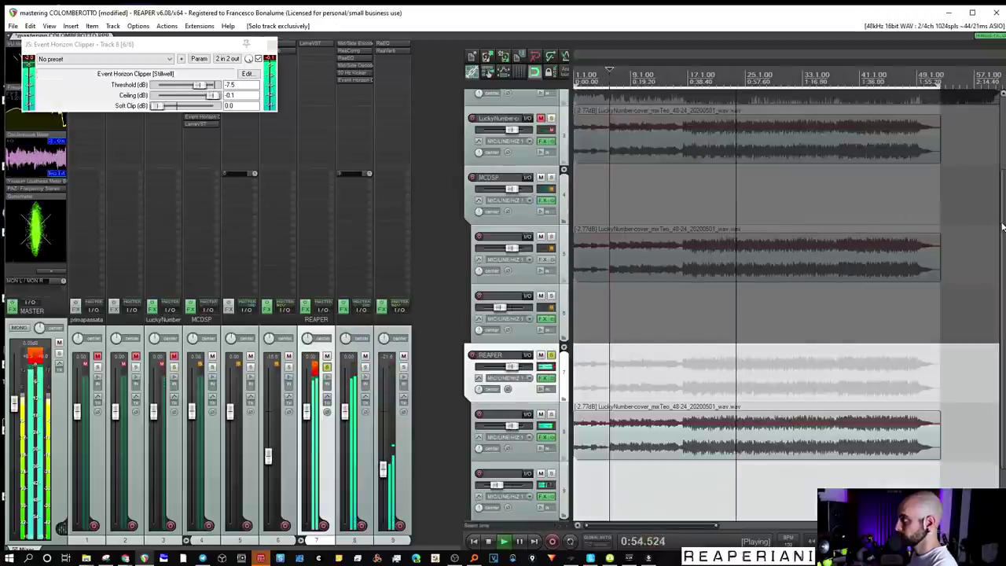
pyautogui.scroll(1, 550, 196)
pyautogui.keyDown('ctrl'); pyautogui.keyDown('alt'); pyautogui.click(551, 126); pyautogui.keyUp('alt'); pyautogui.keyUp('ctrl')
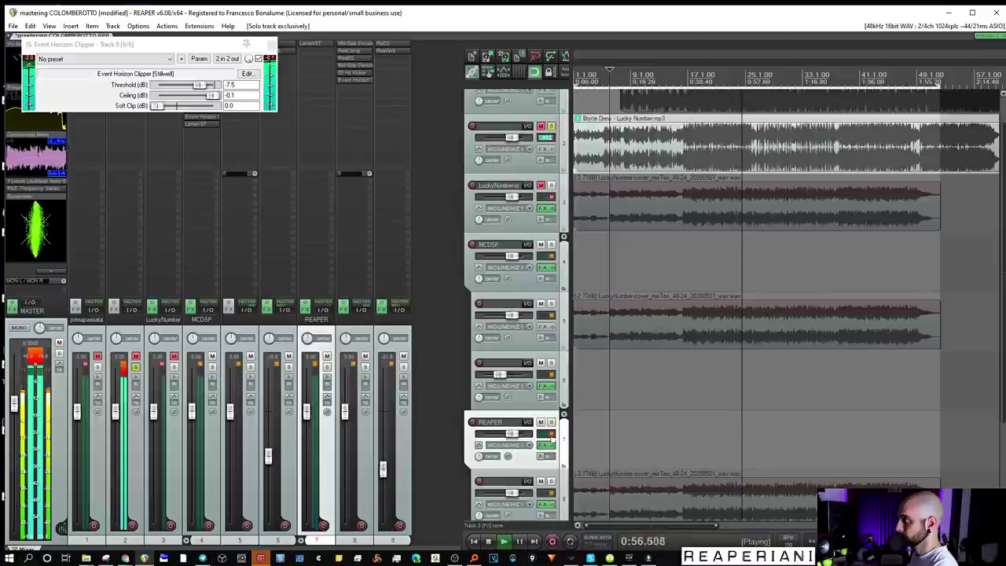
pyautogui.keyDown('ctrl'); pyautogui.keyDown('alt'); pyautogui.click(551, 422); pyautogui.keyUp('alt'); pyautogui.keyUp('ctrl')
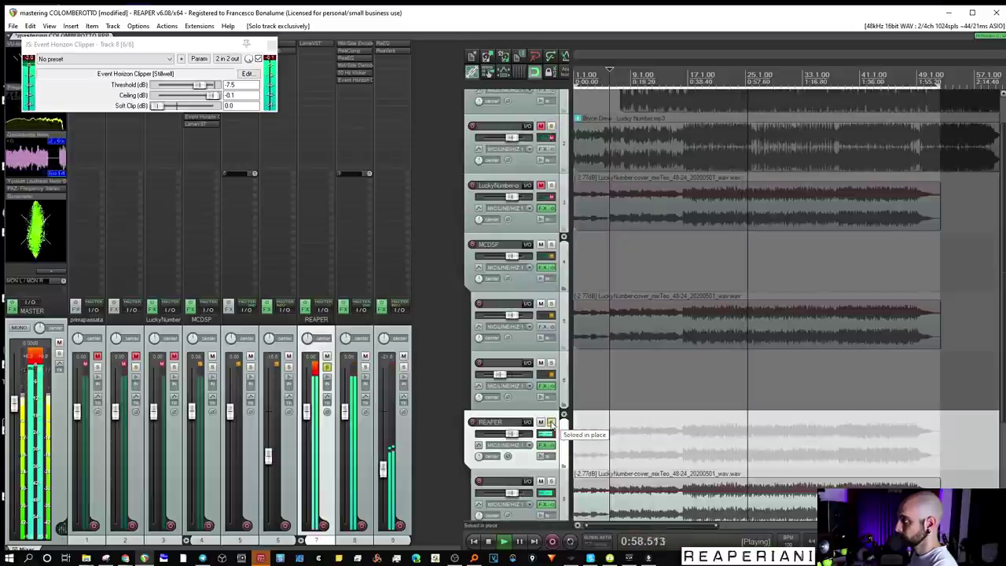
pyautogui.click(272, 45)
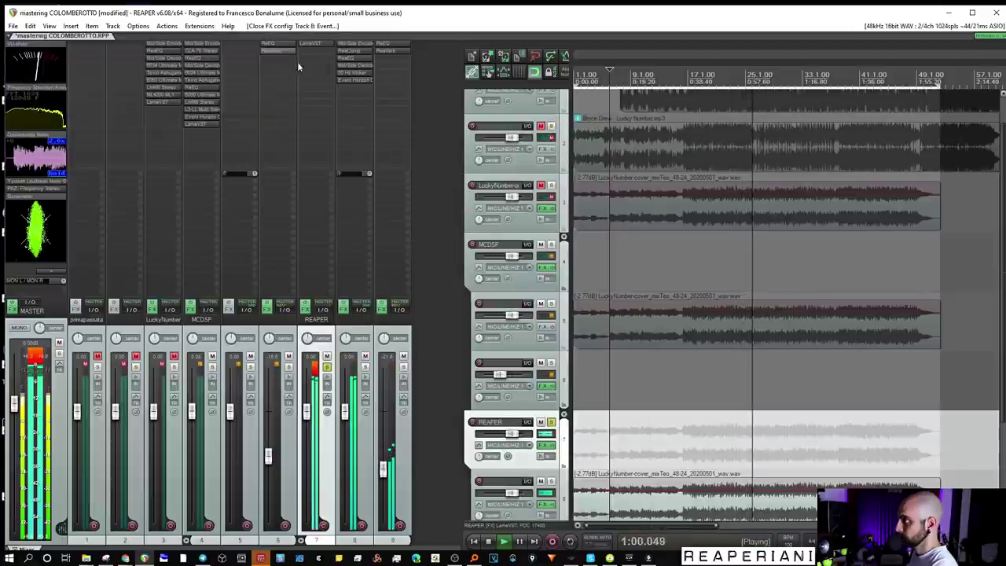
# Step: Add ReEQ to the end of track 8's effect chain with a gentle broad boost at about 4 kHz
pyautogui.click(343, 87)
pyautogui.write('reeq')
pyautogui.doubleClick(488, 158)
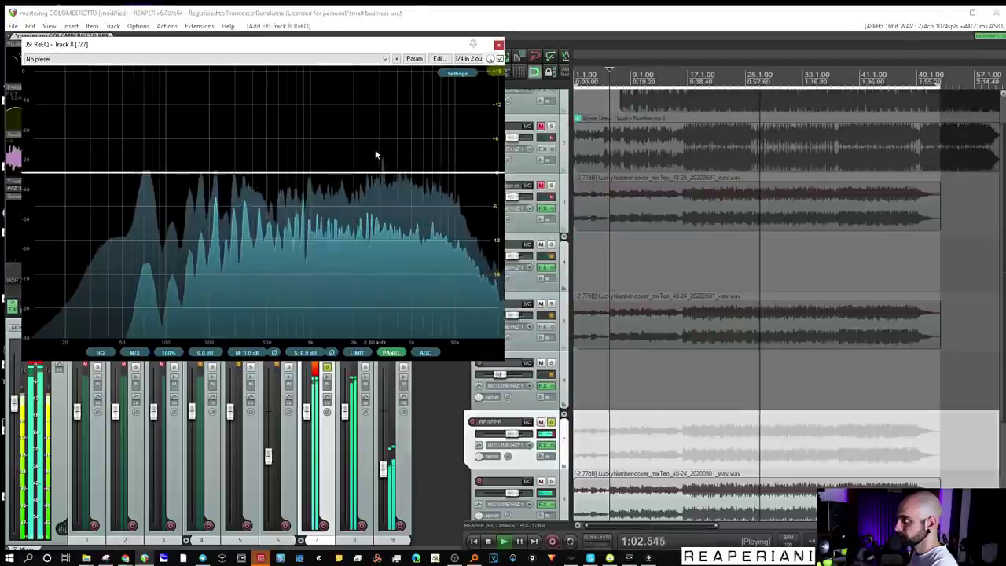
pyautogui.doubleClick(380, 152)
pyautogui.moveTo(381, 153); pyautogui.dragTo(398, 164)
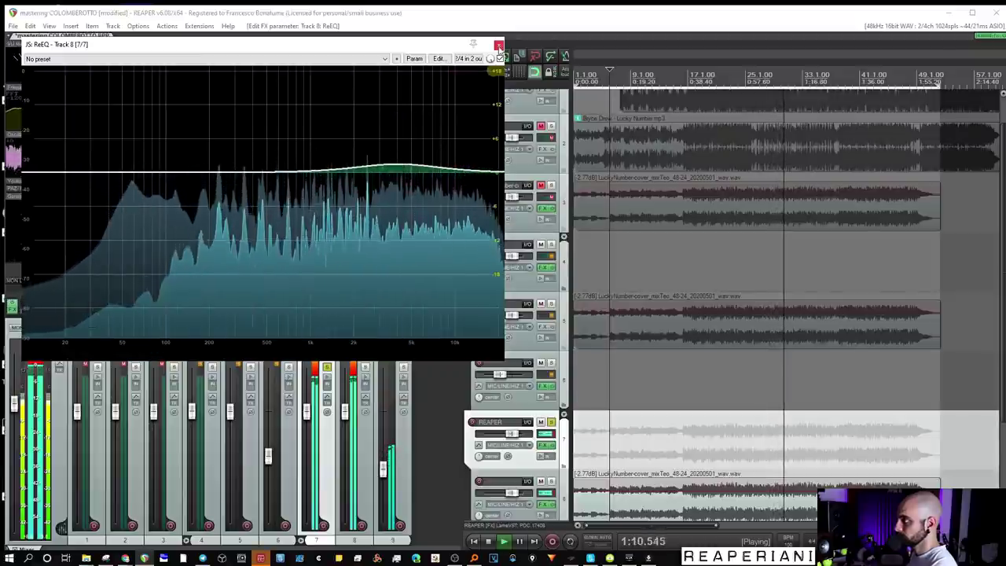
pyautogui.click(498, 44)
# Step: Listen to the Lucky Number reference on track 2 in solo, release the solo and stop playback
pyautogui.keyDown('ctrl'); pyautogui.keyDown('alt'); pyautogui.click(551, 127); pyautogui.keyUp('alt'); pyautogui.keyUp('ctrl')
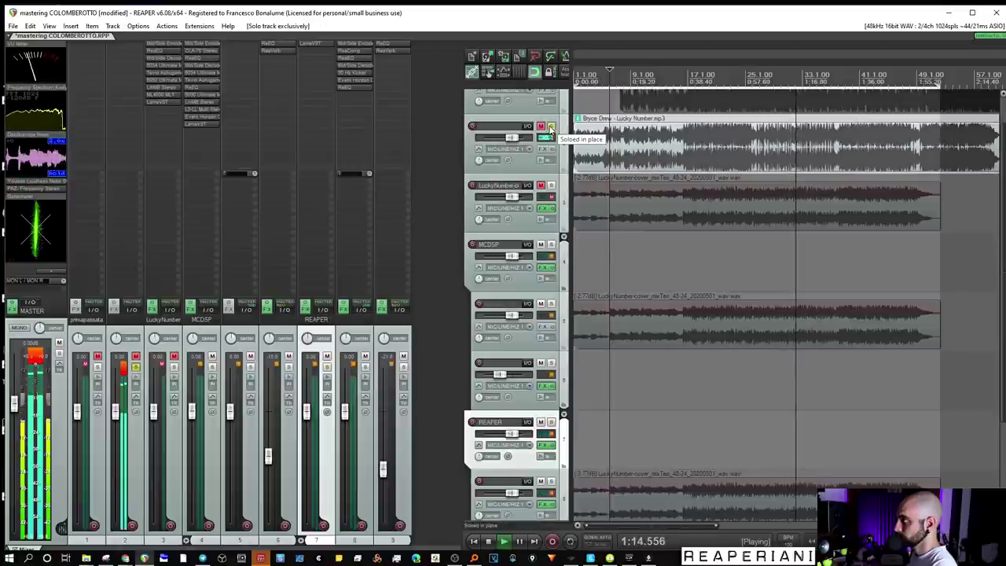
pyautogui.click(551, 128)
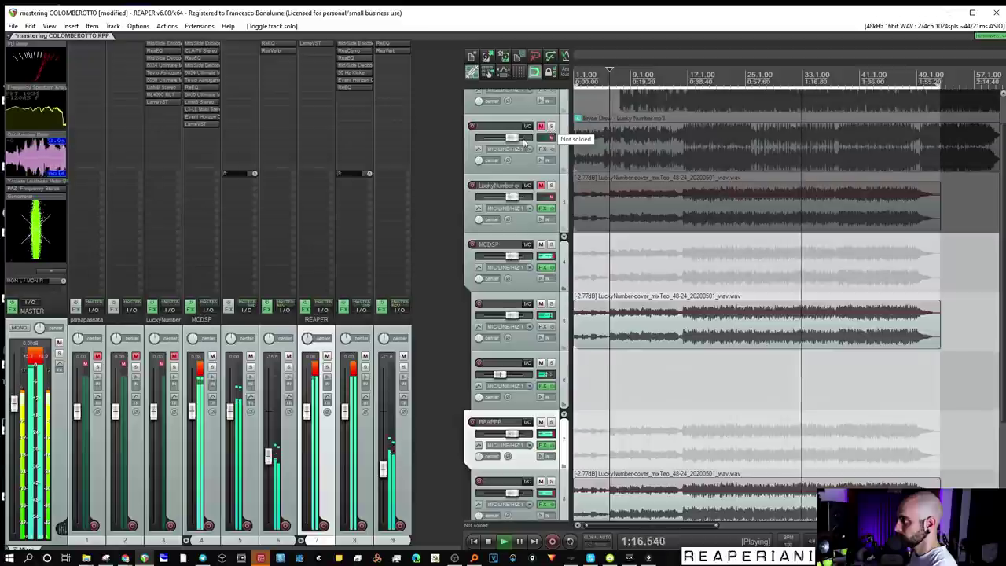
pyautogui.press('space')
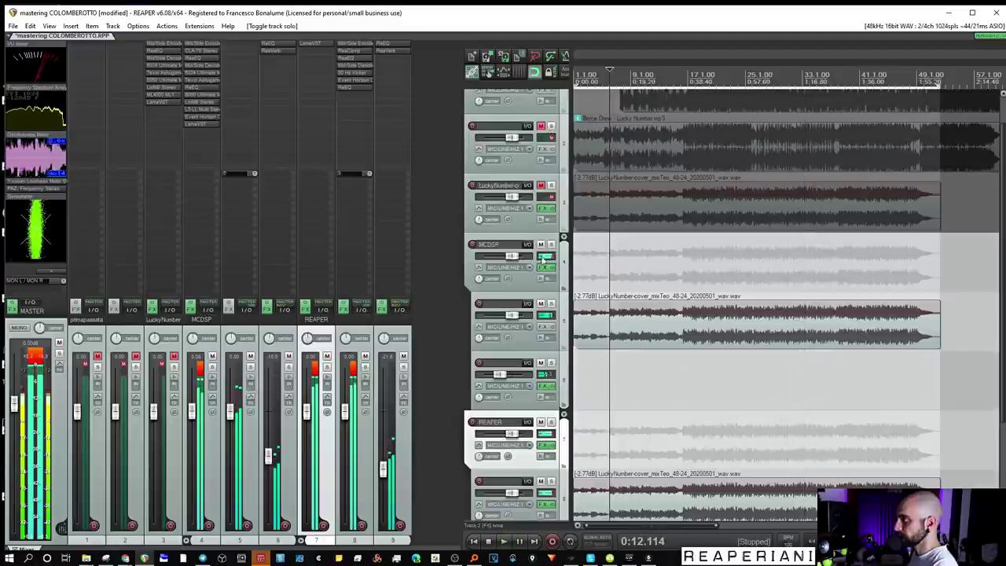
# Step: Mute the MCDSP folder track, keep track 5 itself unmuted, and play the remaining REAPER folder mix
pyautogui.click(541, 304)
pyautogui.press('space')
pyautogui.click(541, 245)
pyautogui.click(540, 304)
pyautogui.scroll(-2, 833, 260)
pyautogui.scroll(-3, 669, 258)
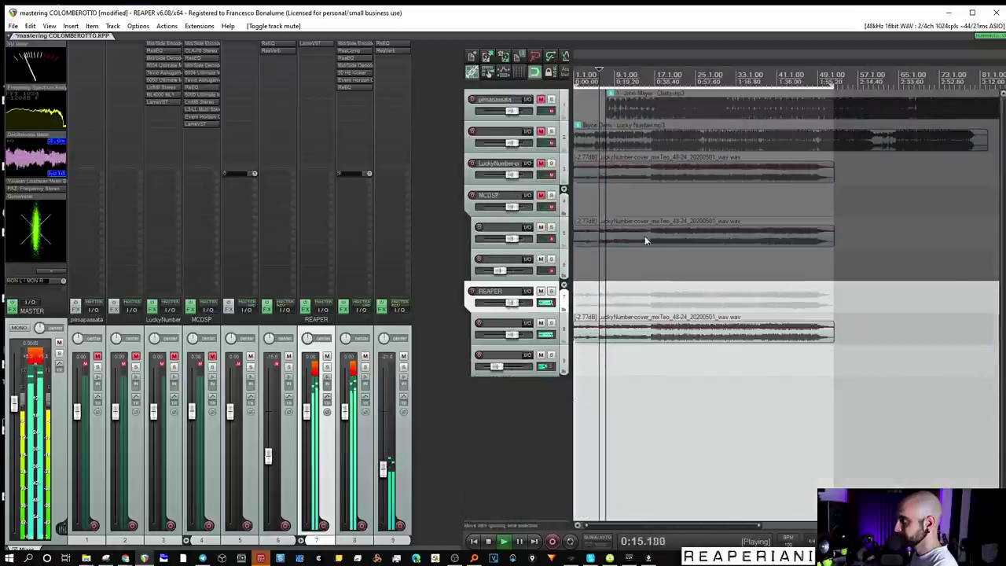
# Step: Check the mix against the track 2 reference, and add a -1.58 dB cut at 1.29 kHz to track 8's ReEQ
pyautogui.keyDown('ctrl'); pyautogui.keyDown('alt'); pyautogui.click(552, 132); pyautogui.keyUp('alt'); pyautogui.keyUp('ctrl')
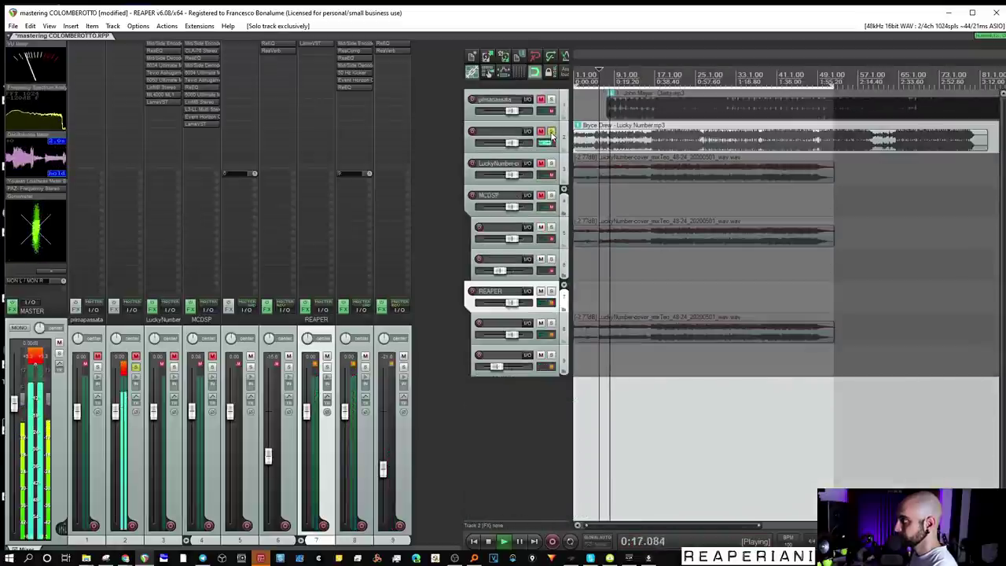
pyautogui.click(552, 132)
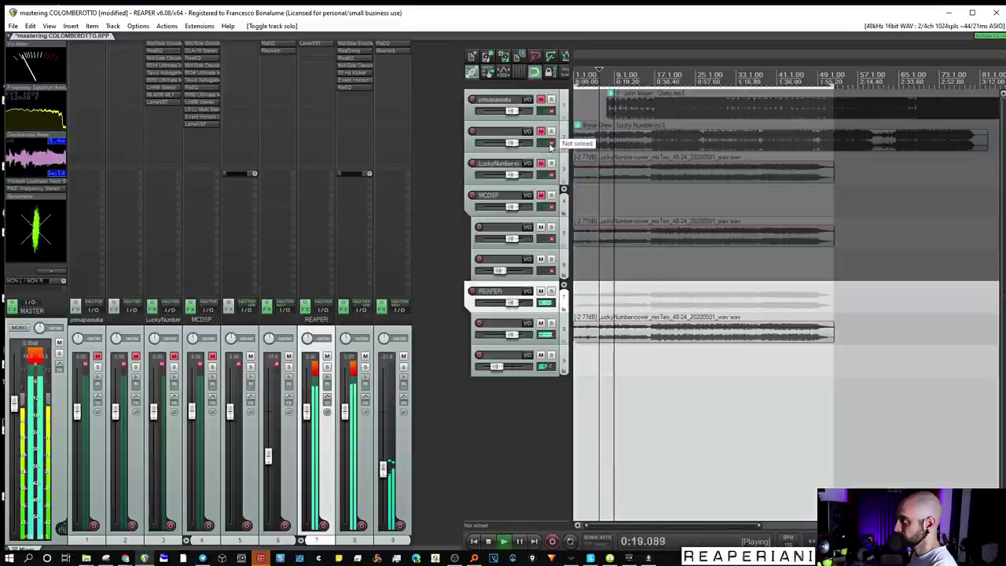
pyautogui.click(347, 88)
pyautogui.click(324, 183)
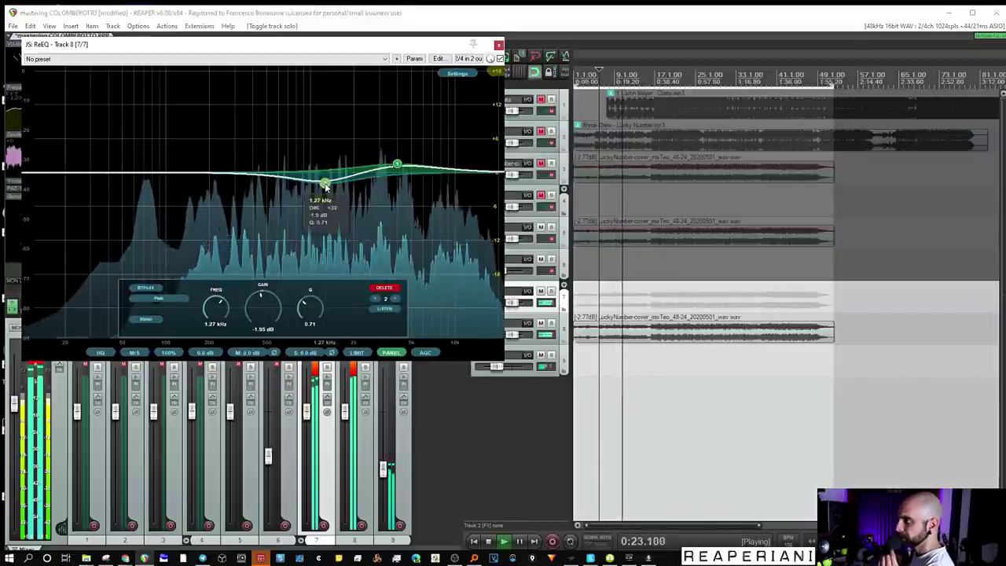
pyautogui.moveTo(325, 184); pyautogui.dragTo(326, 180)
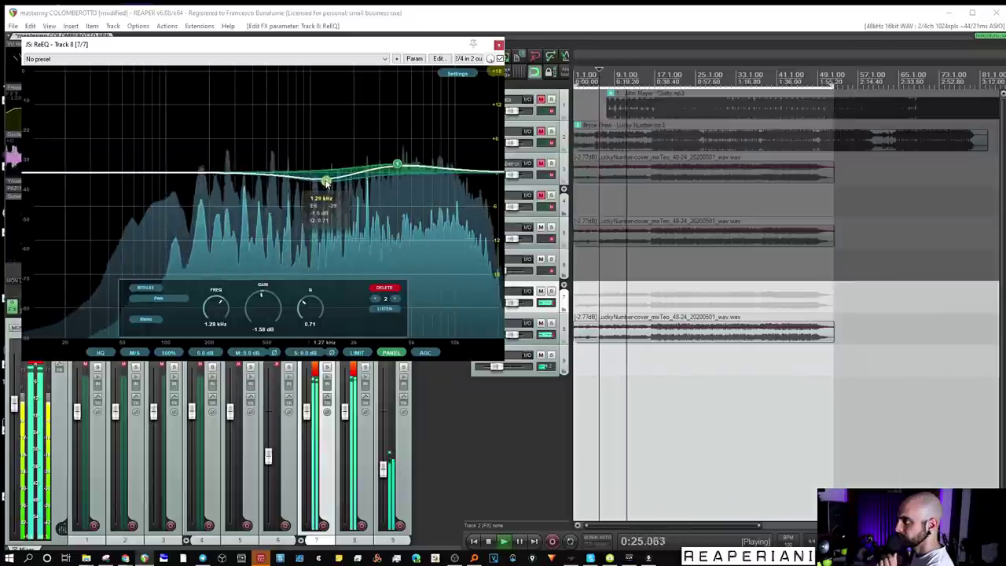
pyautogui.click(499, 45)
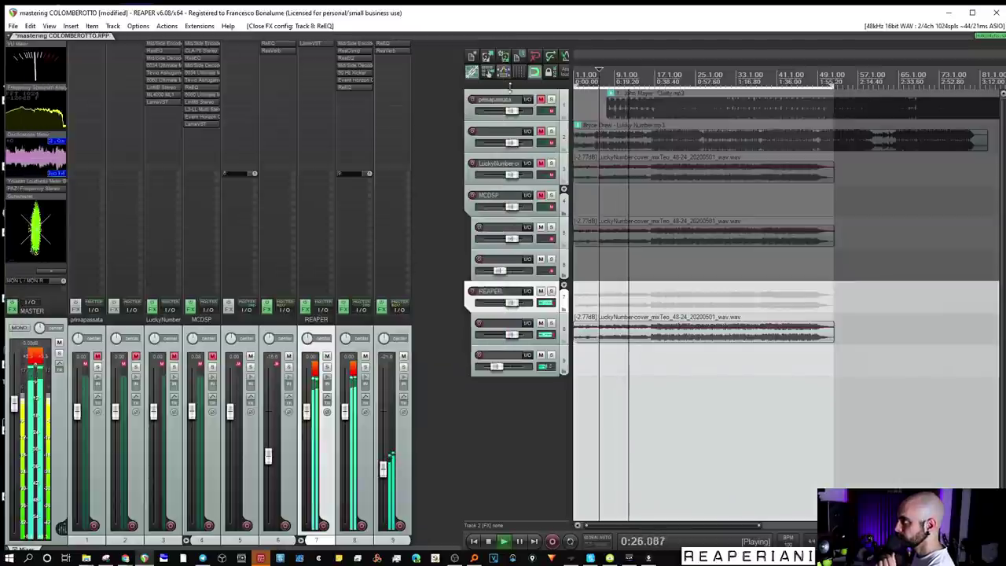
# Step: Compare the REAPER folder mix with the John Mayer Clarity and Lucky Number references by toggling exclusive solo on tracks 1 and 2
pyautogui.click(551, 132)
pyautogui.keyDown('ctrl'); pyautogui.keyDown('alt'); pyautogui.click(552, 100); pyautogui.keyUp('alt'); pyautogui.keyUp('ctrl')
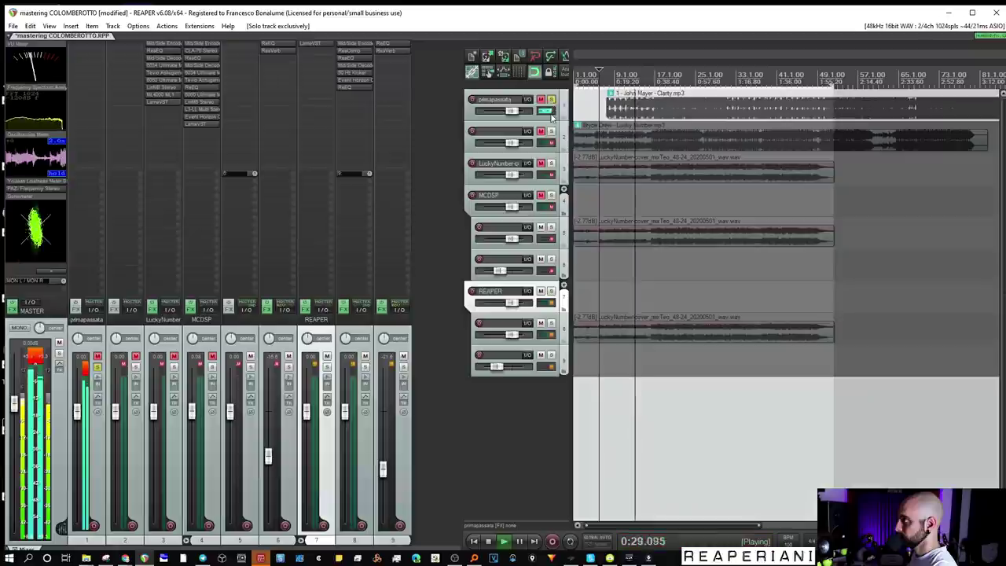
pyautogui.click(552, 101)
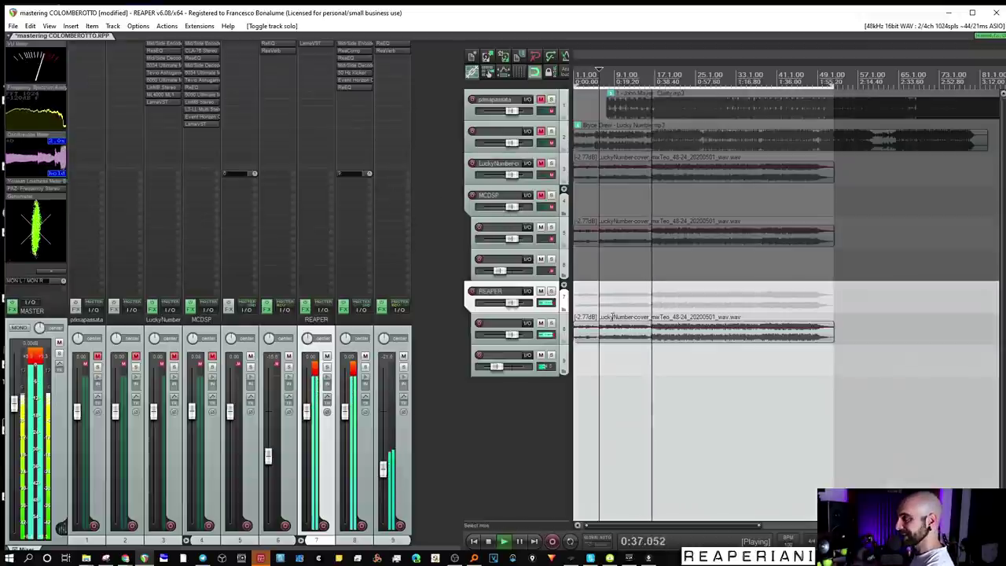
pyautogui.click(551, 100)
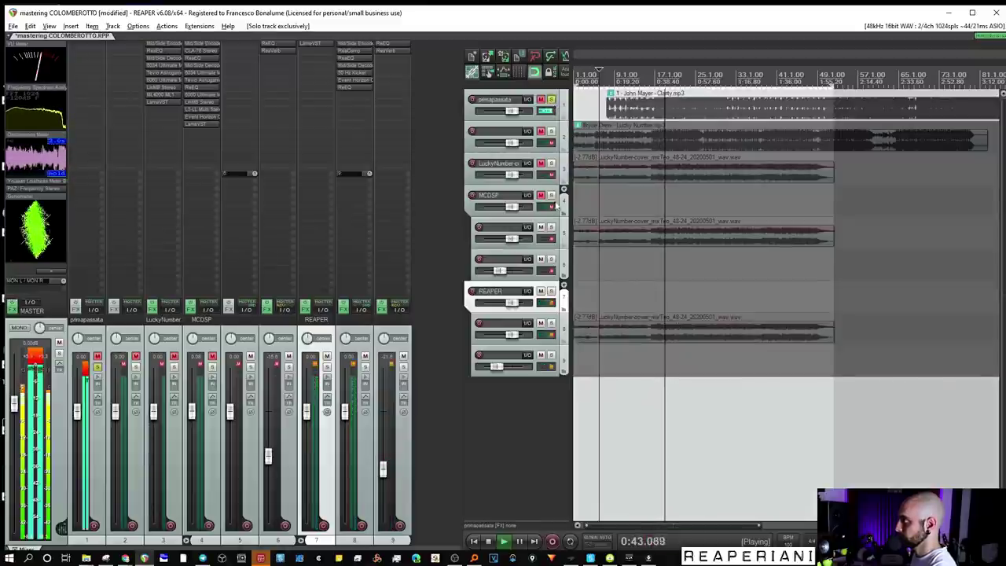
pyautogui.keyDown('ctrl'); pyautogui.keyDown('alt'); pyautogui.click(551, 134); pyautogui.keyUp('alt'); pyautogui.keyUp('ctrl')
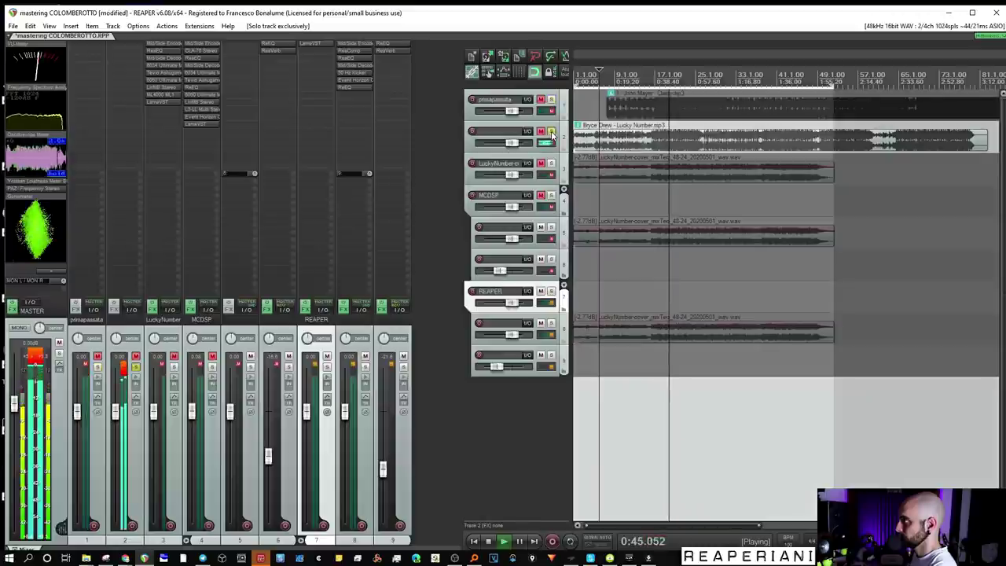
pyautogui.click(552, 133)
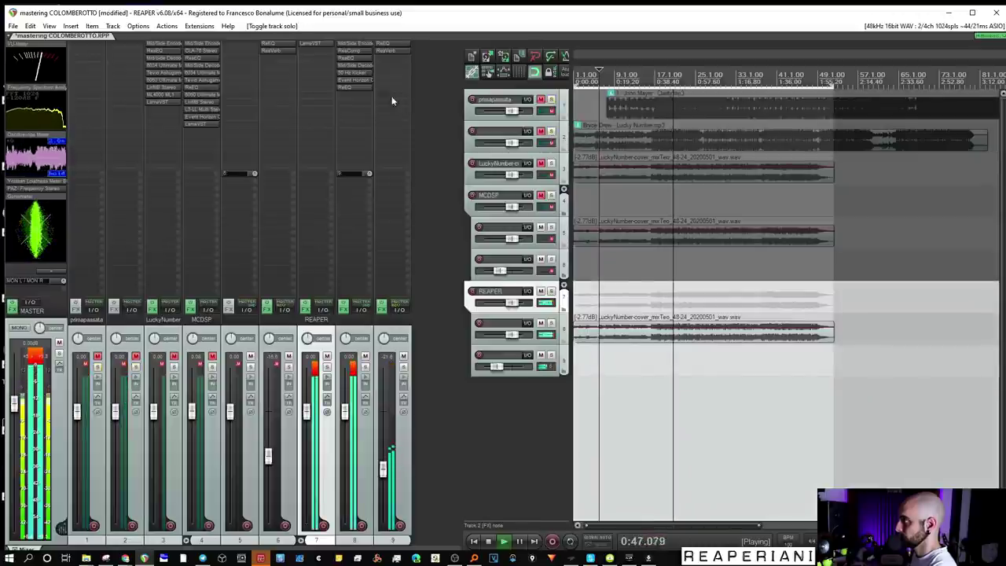
# Step: Add a 3.25 dB boost at 33.3 Hz and a -1.76 dB cut at 86.2 Hz with Q 0.64 to track 8's ReEQ
pyautogui.click(347, 87)
pyautogui.moveTo(106, 156)
pyautogui.mouseDown()
pyautogui.moveTo(83, 159)
pyautogui.moveTo(96, 154)
pyautogui.mouseUp()
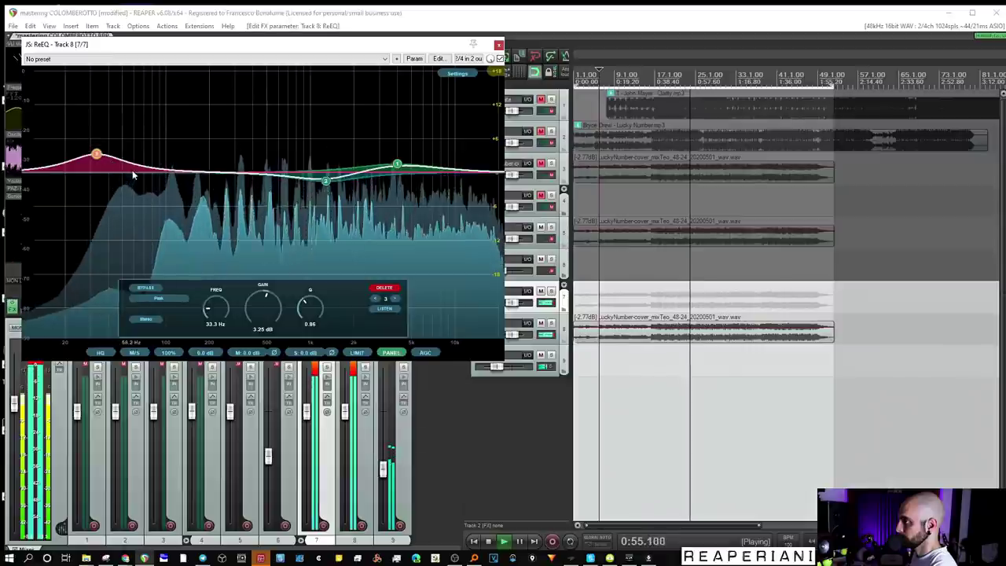
pyautogui.moveTo(162, 172); pyautogui.dragTo(156, 185)
pyautogui.scroll(-2, 157, 186)
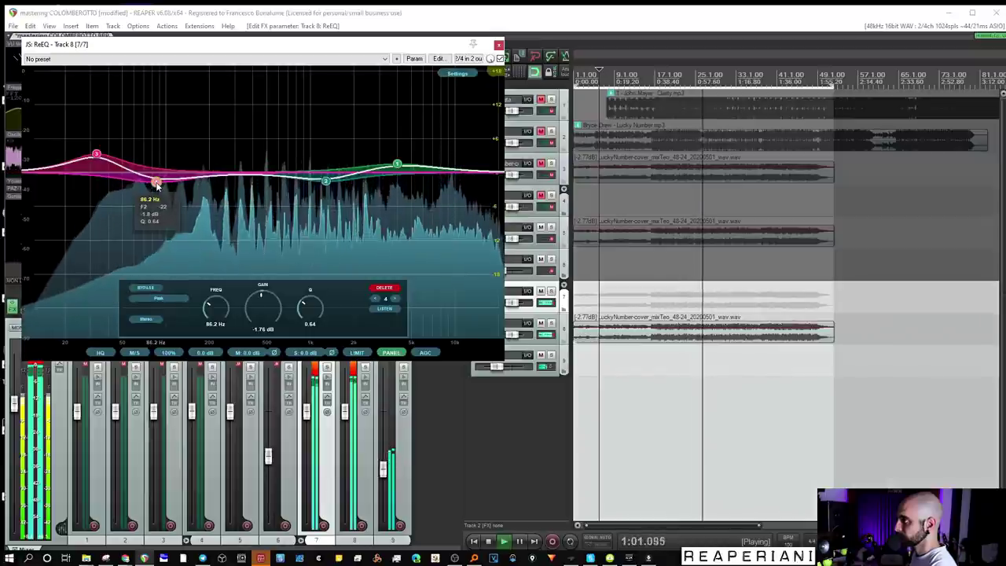
pyautogui.press('space')
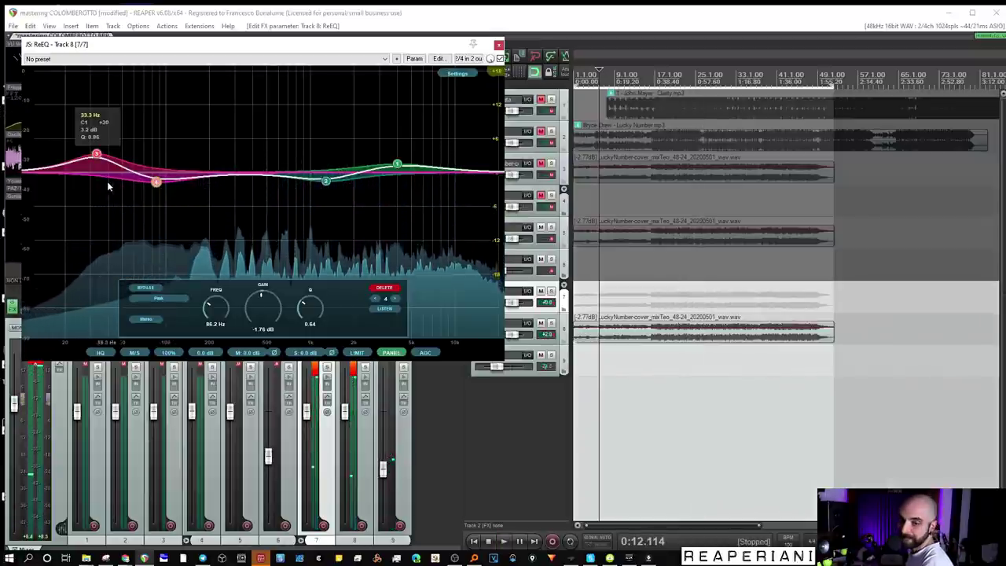
# Step: Refine ReEQ's low-frequency cut band to 84.9 Hz and -2.13 dB with an adjusted Q, check it in playback and close the window
pyautogui.scroll(5, 157, 183)
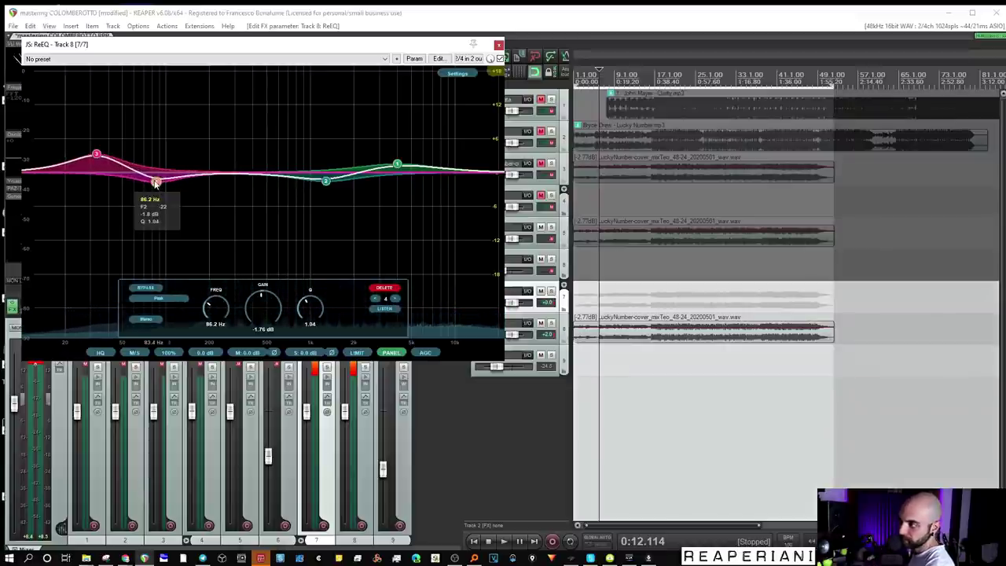
pyautogui.moveTo(156, 183); pyautogui.dragTo(156, 183)
pyautogui.press('space')
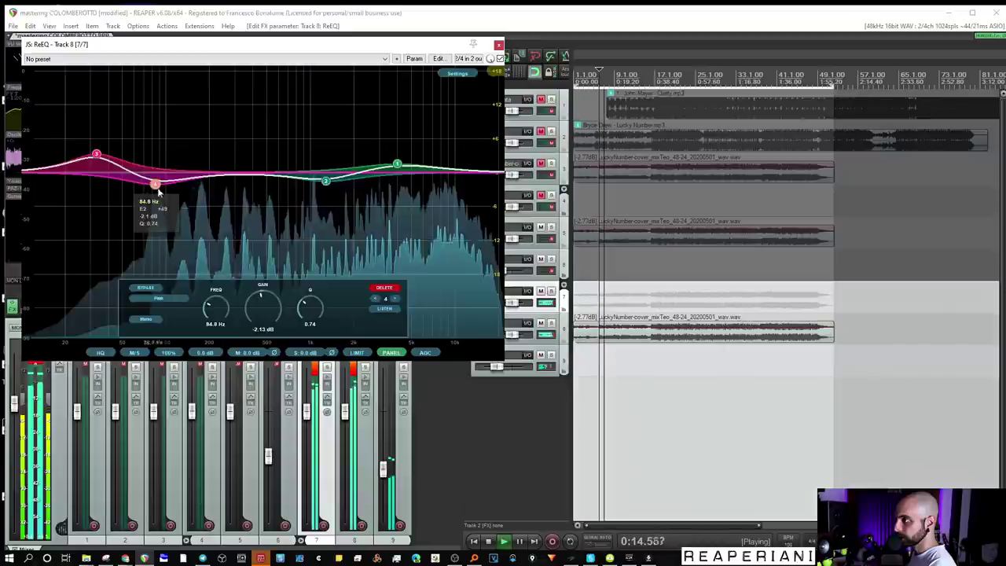
pyautogui.scroll(-1, 156, 185)
pyautogui.click(95, 154)
pyautogui.click(499, 45)
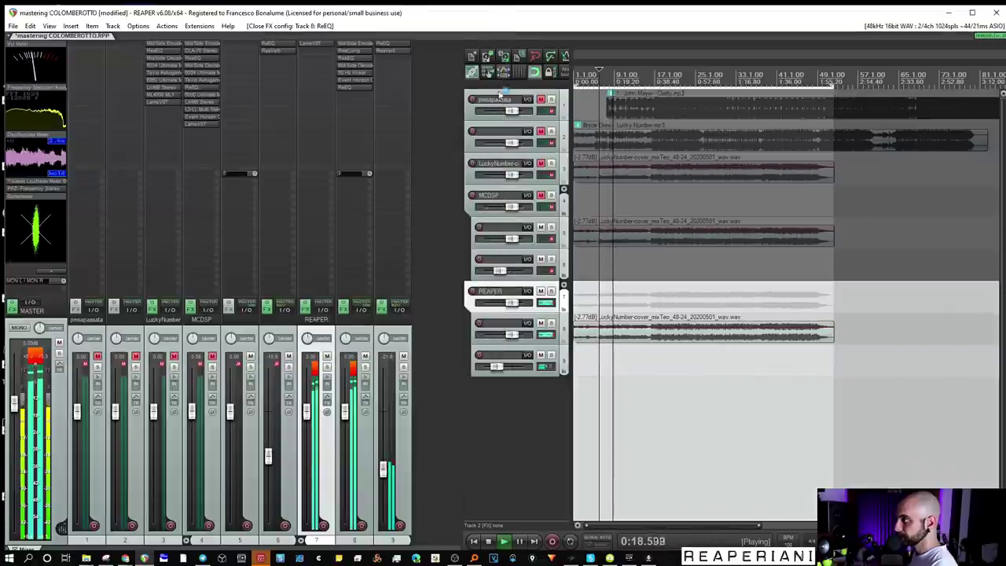
# Step: Listen to the MCDSP folder, track 3, the Lucky Number reference and the Clarity reference in turn, soloing each exclusively
pyautogui.keyDown('ctrl'); pyautogui.keyDown('alt'); pyautogui.click(552, 196); pyautogui.keyUp('alt'); pyautogui.keyUp('ctrl')
pyautogui.click(551, 163)
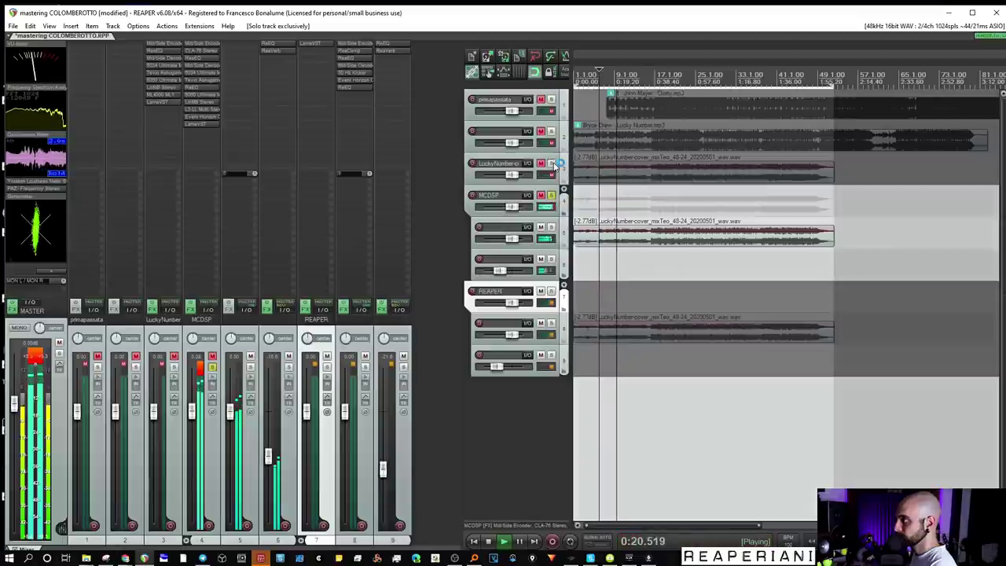
pyautogui.keyDown('ctrl'); pyautogui.keyDown('alt'); pyautogui.click(552, 164); pyautogui.keyUp('alt'); pyautogui.keyUp('ctrl')
pyautogui.keyDown('ctrl'); pyautogui.keyDown('alt'); pyautogui.click(551, 132); pyautogui.keyUp('alt'); pyautogui.keyUp('ctrl')
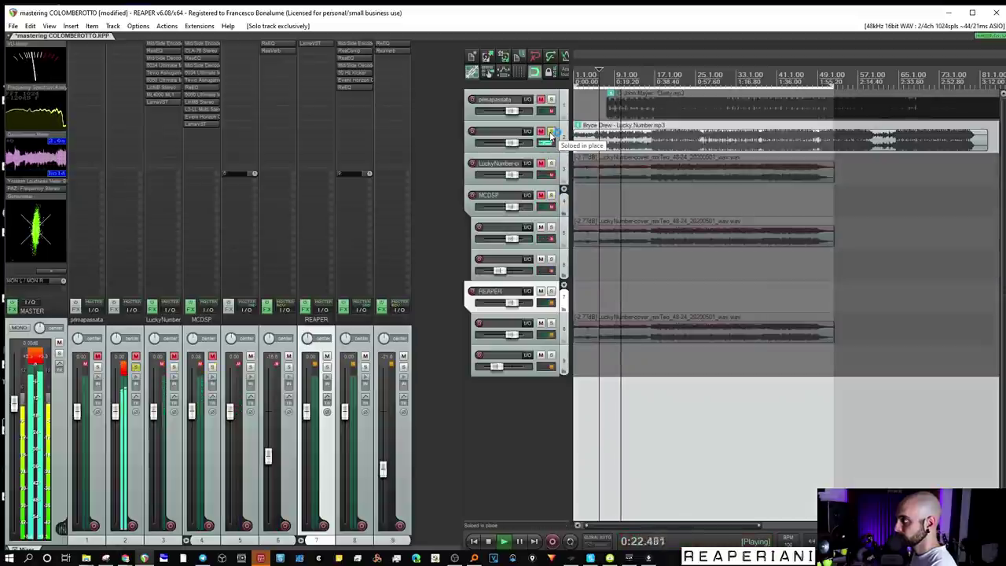
pyautogui.keyDown('ctrl'); pyautogui.keyDown('alt'); pyautogui.click(551, 99); pyautogui.keyUp('alt'); pyautogui.keyUp('ctrl')
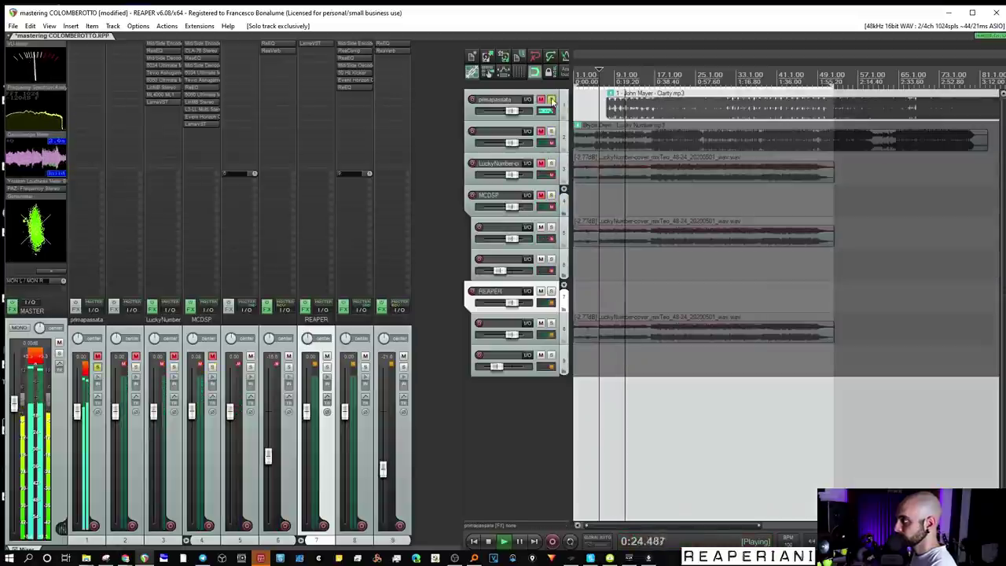
# Step: Move the Clarity reference item back to the project start, unsolo its track and enlarge tracks 8 and 9
pyautogui.moveTo(656, 111); pyautogui.dragTo(618, 111)
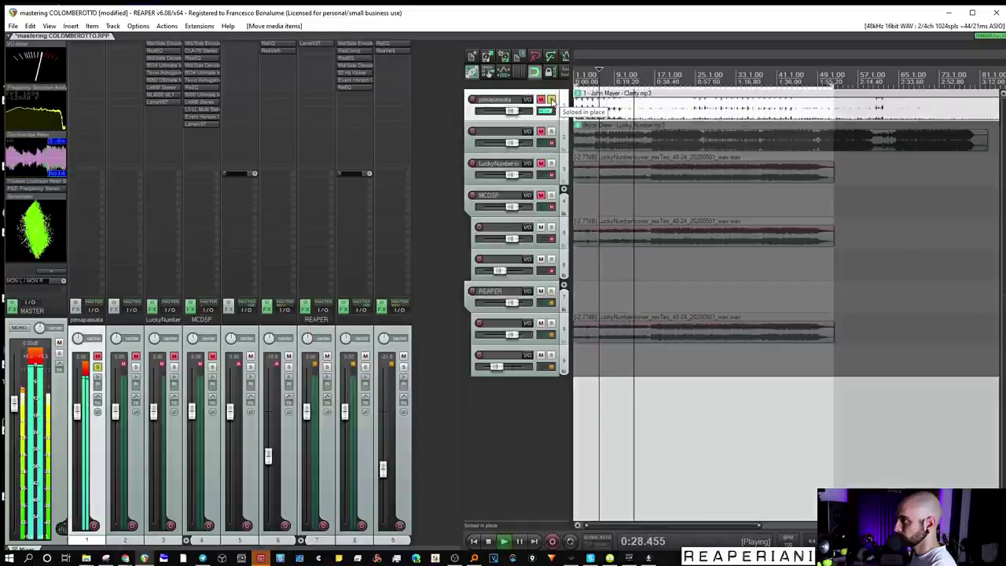
pyautogui.click(552, 99)
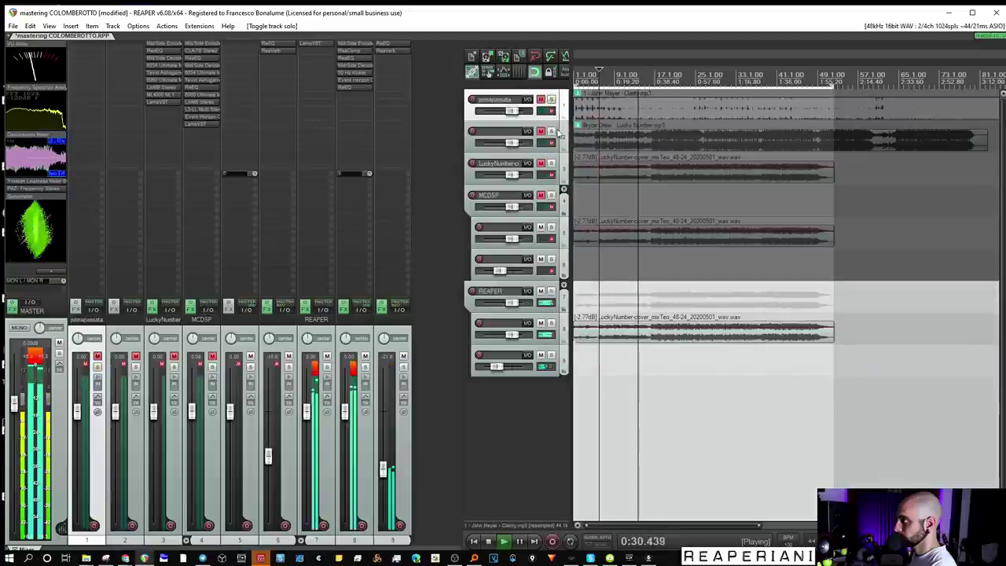
pyautogui.moveTo(505, 344); pyautogui.dragTo(502, 414)
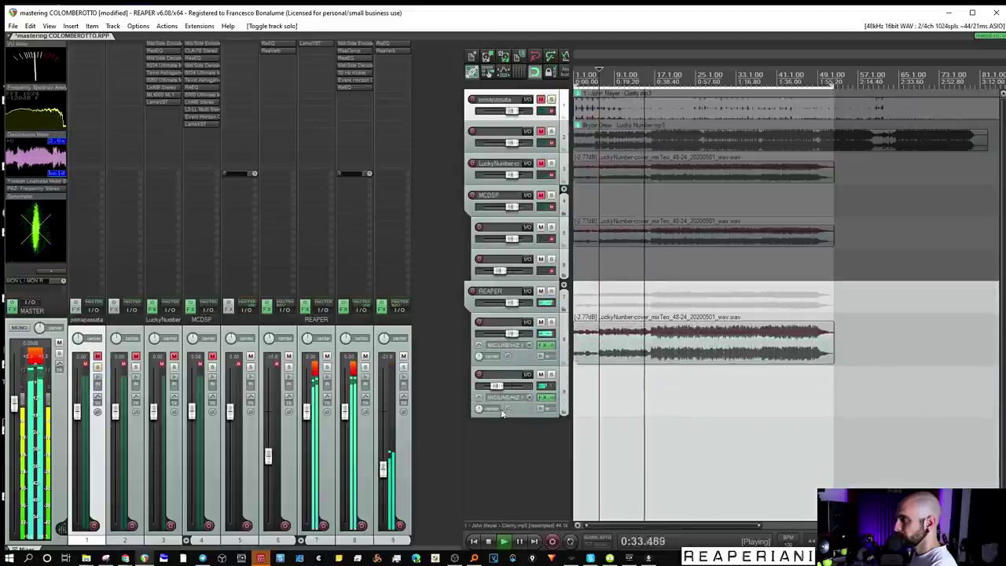
# Step: Move track 8's last ReEQ ahead of Event Horizon and open its window over the arrangement
pyautogui.moveTo(353, 86); pyautogui.dragTo(352, 79)
pyautogui.click(351, 79)
pyautogui.moveTo(420, 46); pyautogui.dragTo(557, 155)
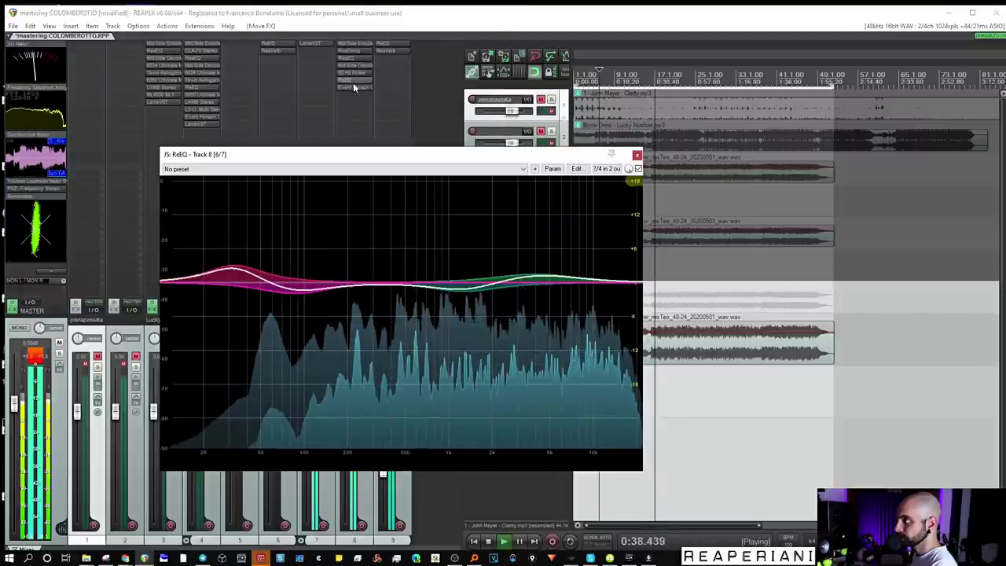
# Step: Add a narrow cut near 1.49 kHz in ReEQ, set the upper boost band to 1.76 dB at 4.01 kHz and close the window
pyautogui.moveTo(448, 245)
pyautogui.doubleClick(419, 266)
pyautogui.moveTo(419, 263); pyautogui.dragTo(474, 294)
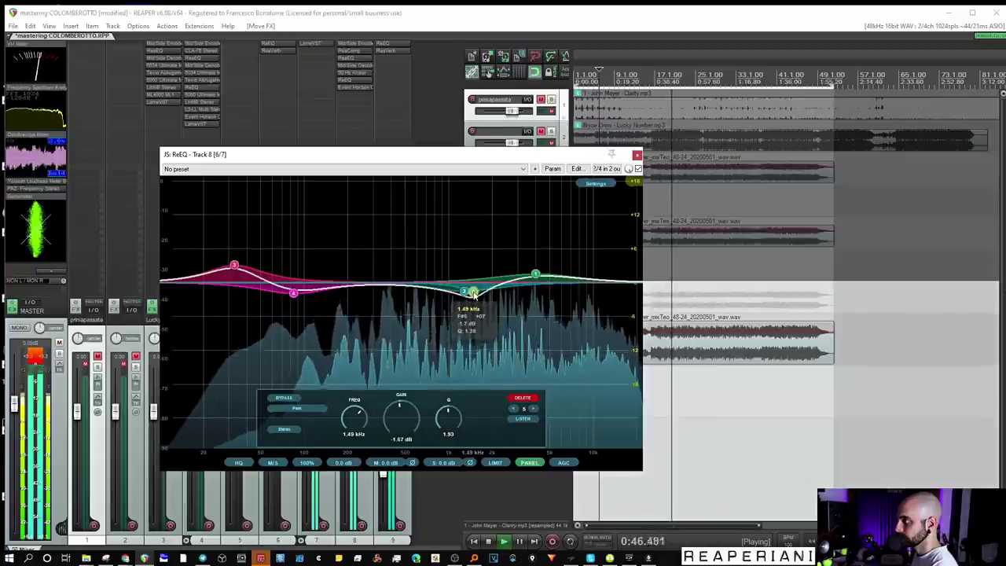
pyautogui.click(535, 274)
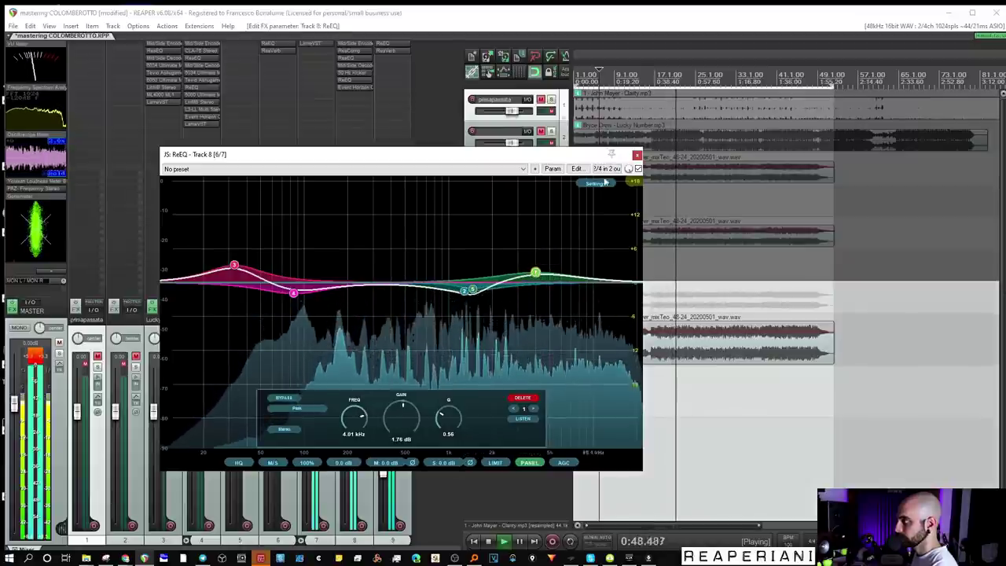
pyautogui.click(636, 154)
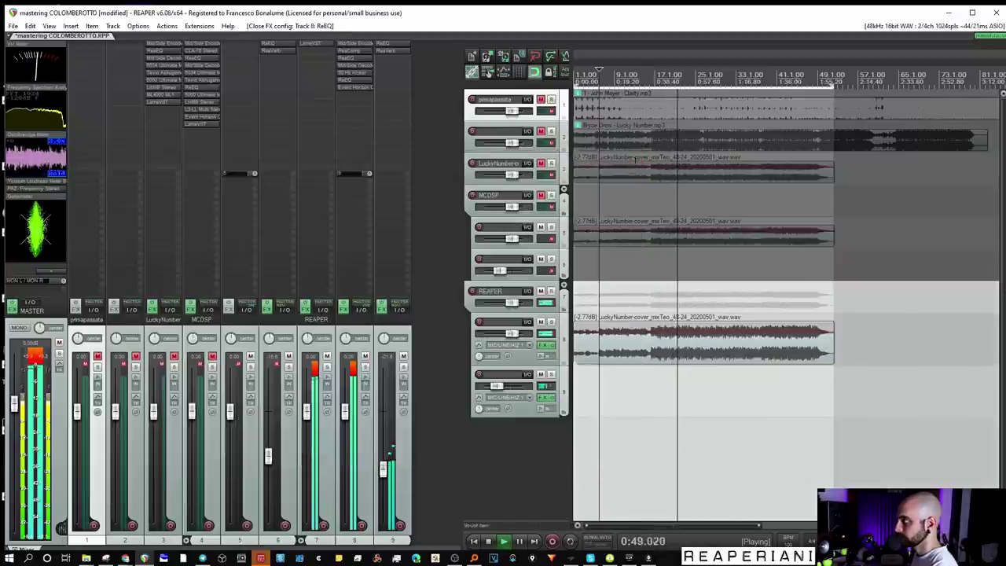
# Step: Check the REAPER mix in mono, compare it with the Clarity and Lucky Number references, and stop playback
pyautogui.click(21, 329)
pyautogui.click(21, 329)
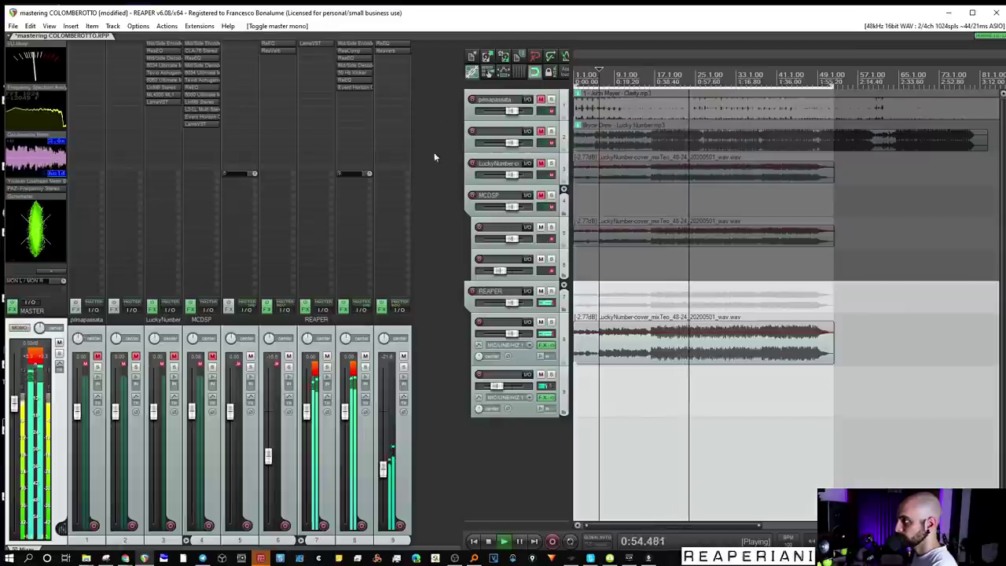
pyautogui.keyDown('ctrl'); pyautogui.keyDown('alt'); pyautogui.click(551, 99); pyautogui.keyUp('alt'); pyautogui.keyUp('ctrl')
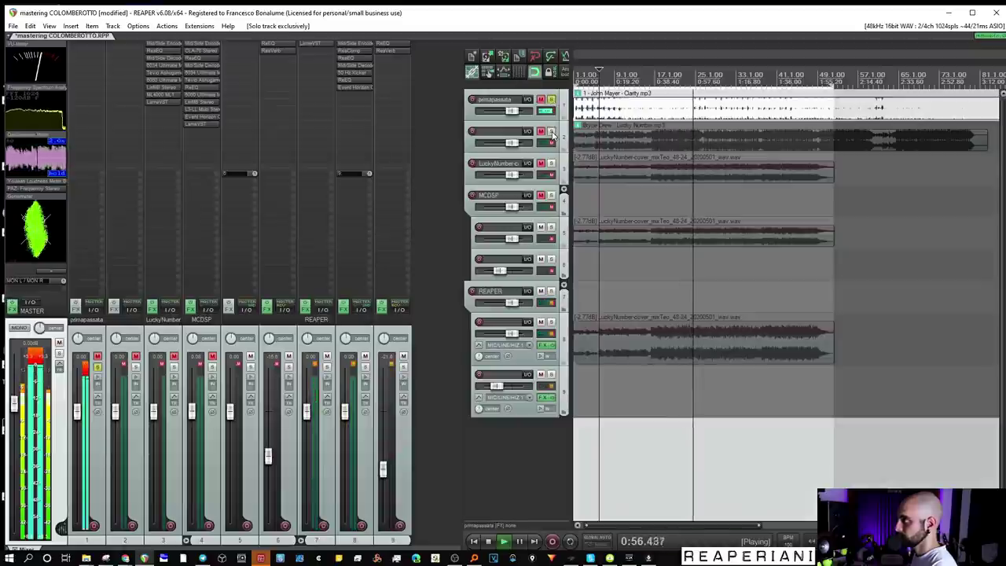
pyautogui.keyDown('ctrl'); pyautogui.keyDown('alt'); pyautogui.click(552, 132); pyautogui.keyUp('alt'); pyautogui.keyUp('ctrl')
pyautogui.click(552, 132)
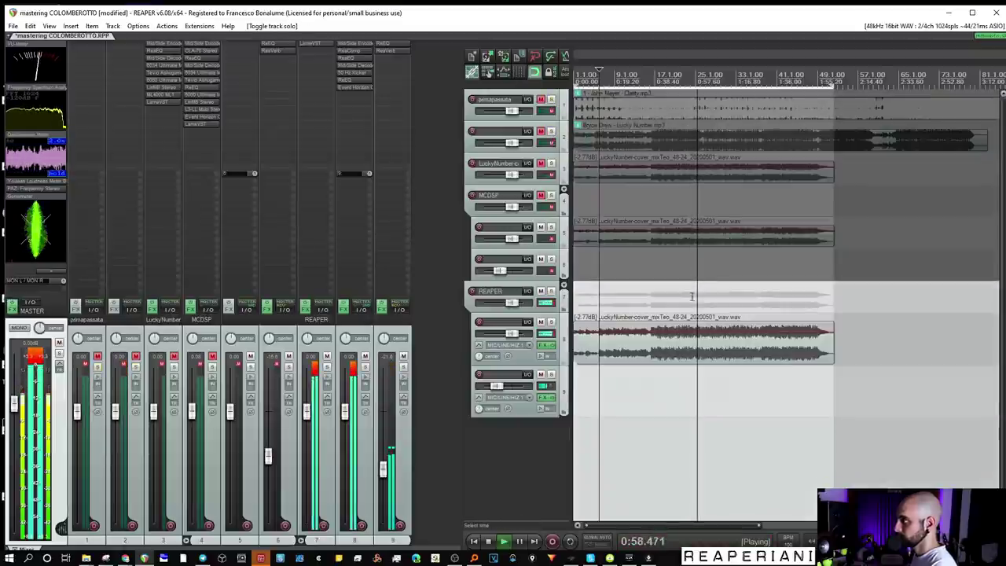
pyautogui.press('space')
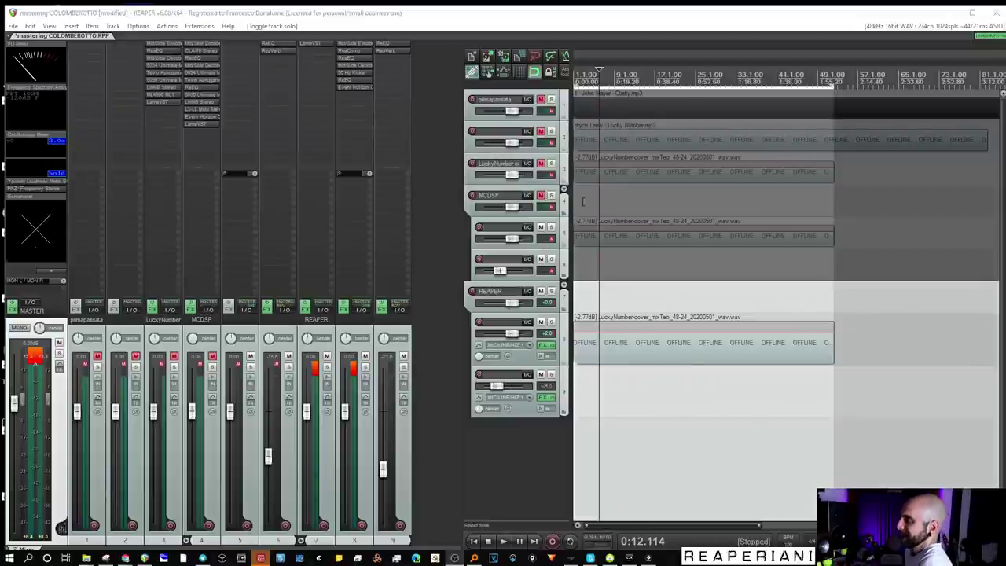
# Step: Play from about 0:21 and compare the MCDSP and REAPER masters by toggling solo on the MCDSP folder
pyautogui.click(619, 365)
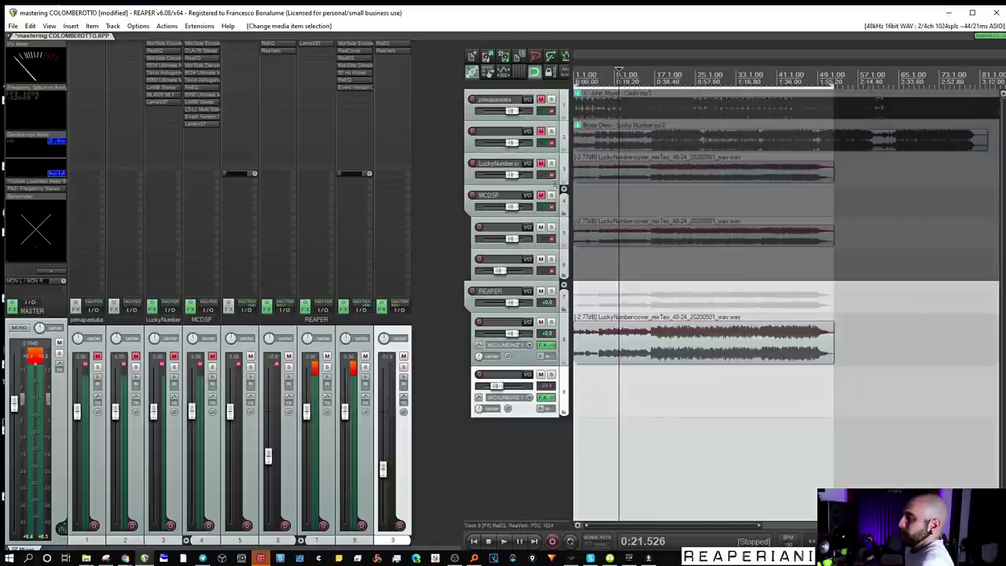
pyautogui.press('space')
pyautogui.keyDown('ctrl'); pyautogui.keyDown('alt'); pyautogui.click(550, 194); pyautogui.keyUp('alt'); pyautogui.keyUp('ctrl')
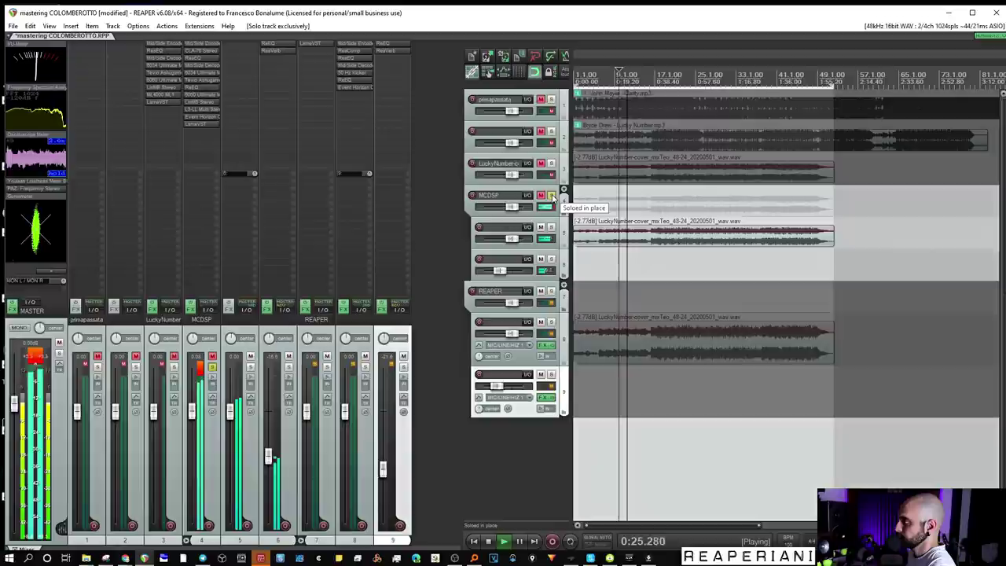
pyautogui.click(552, 196)
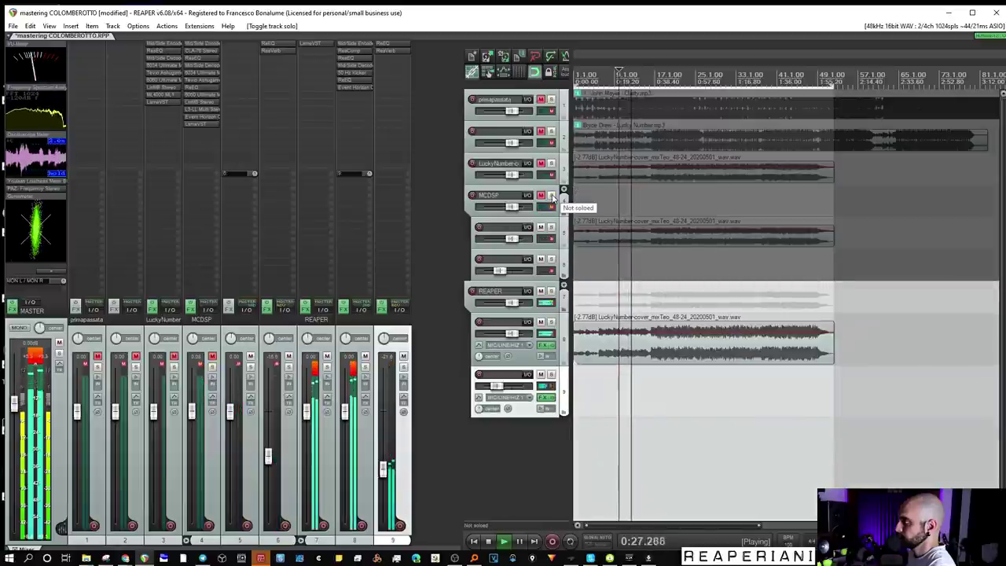
pyautogui.click(552, 198)
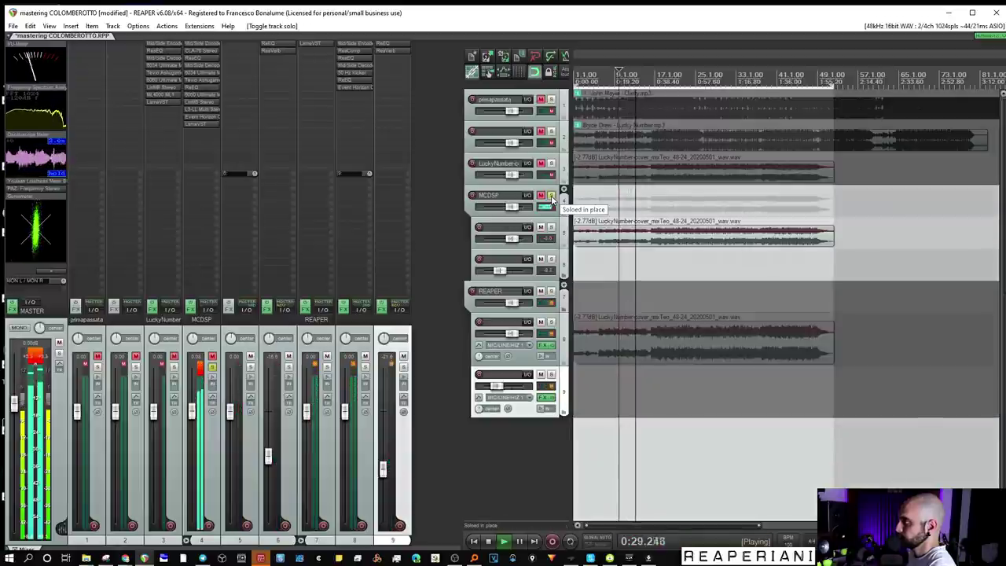
pyautogui.click(552, 197)
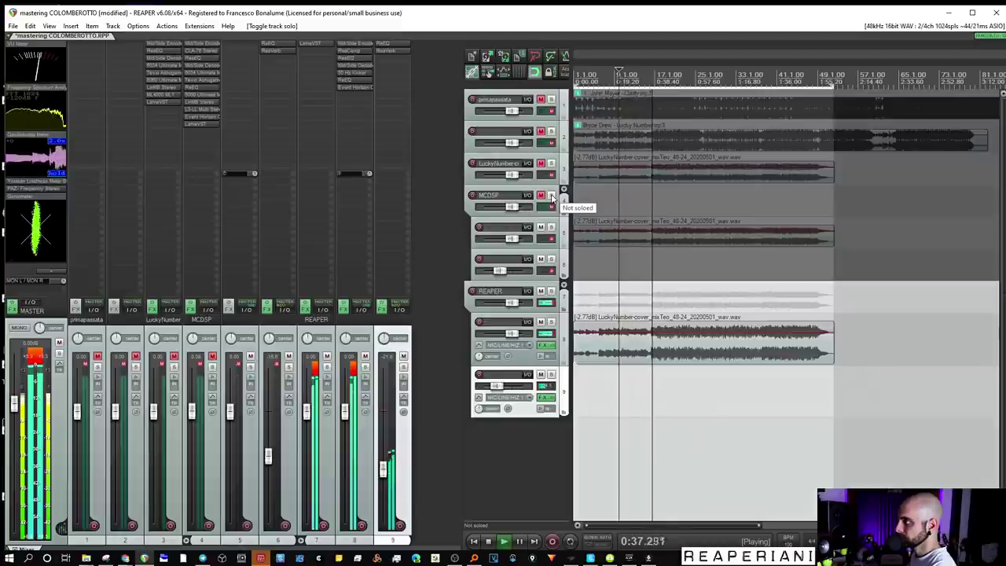
pyautogui.click(552, 197)
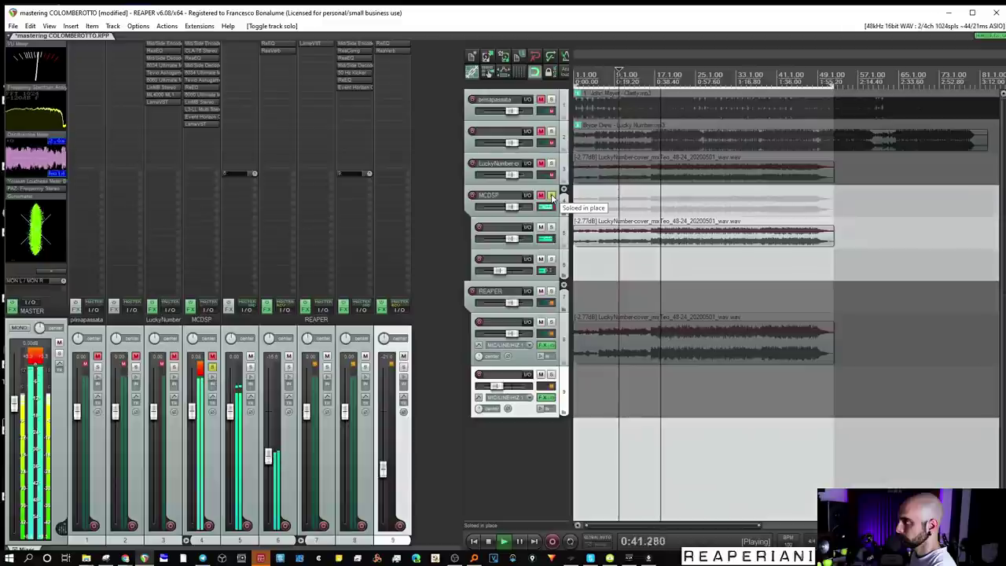
pyautogui.click(552, 196)
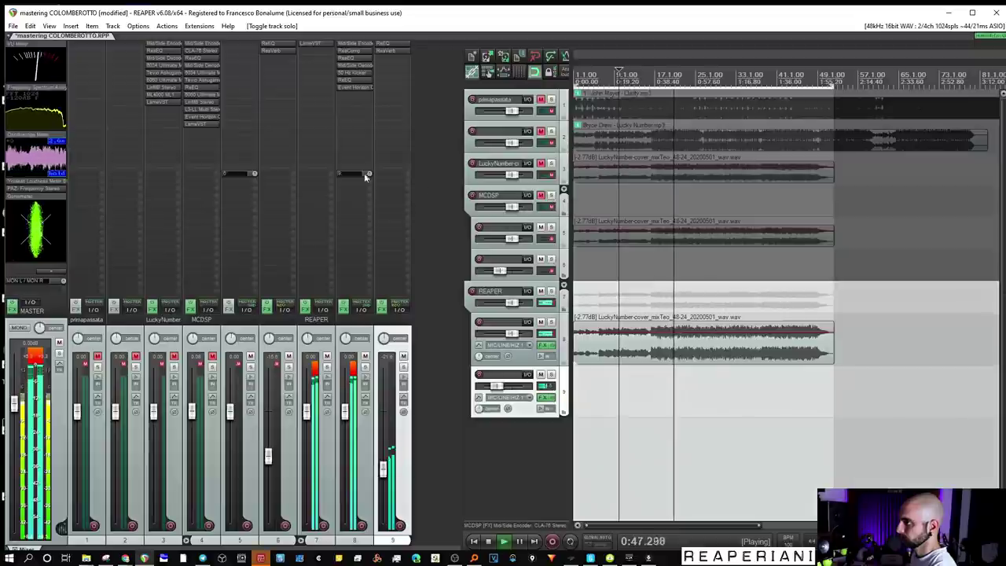
# Step: Compare the REAPER mix's spectrum with the Clarity and Lucky Number references in the master's PAZ Frequency analyzer
pyautogui.click(31, 193)
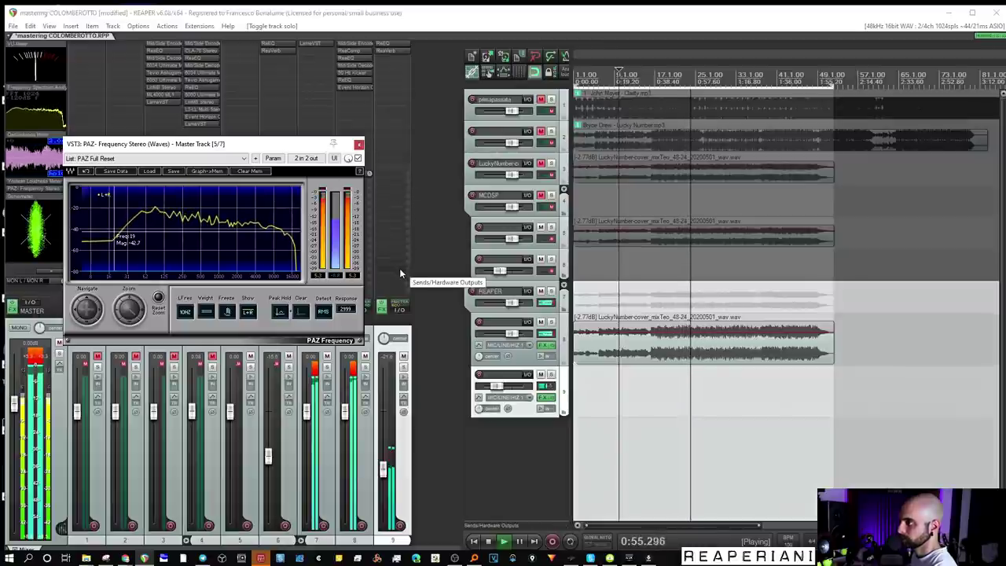
pyautogui.click(551, 99)
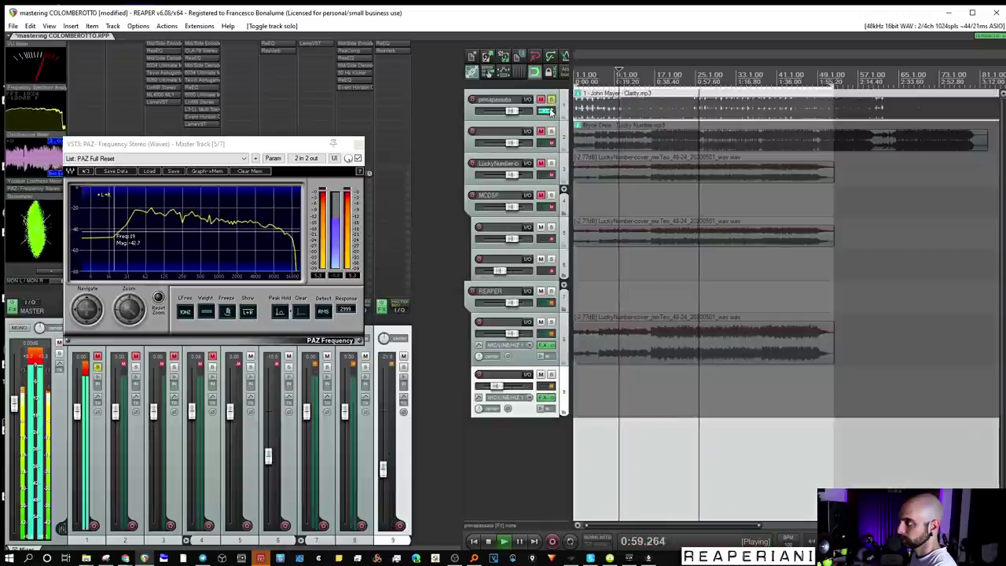
pyautogui.keyDown('ctrl'); pyautogui.click(551, 132); pyautogui.keyUp('ctrl')
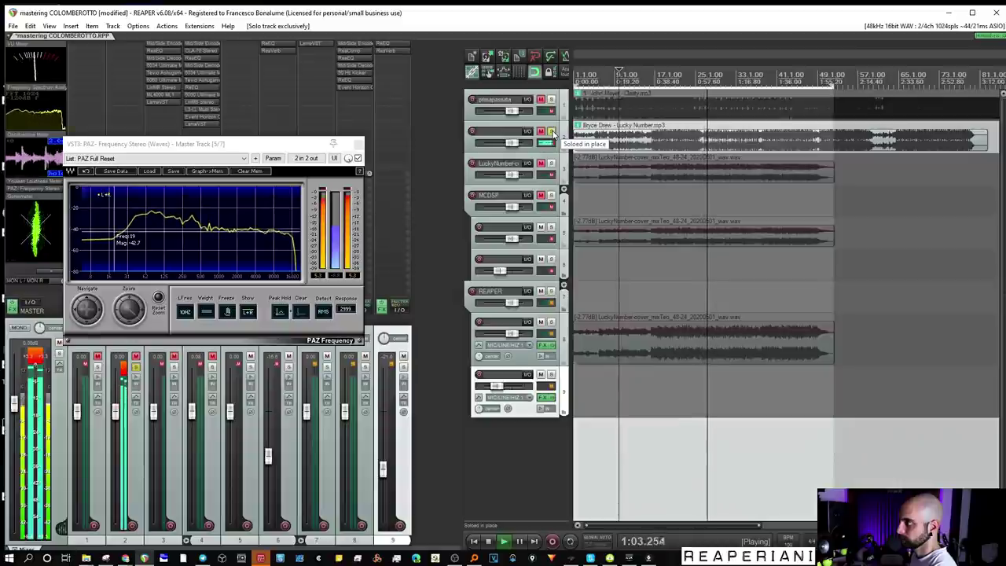
pyautogui.click(552, 132)
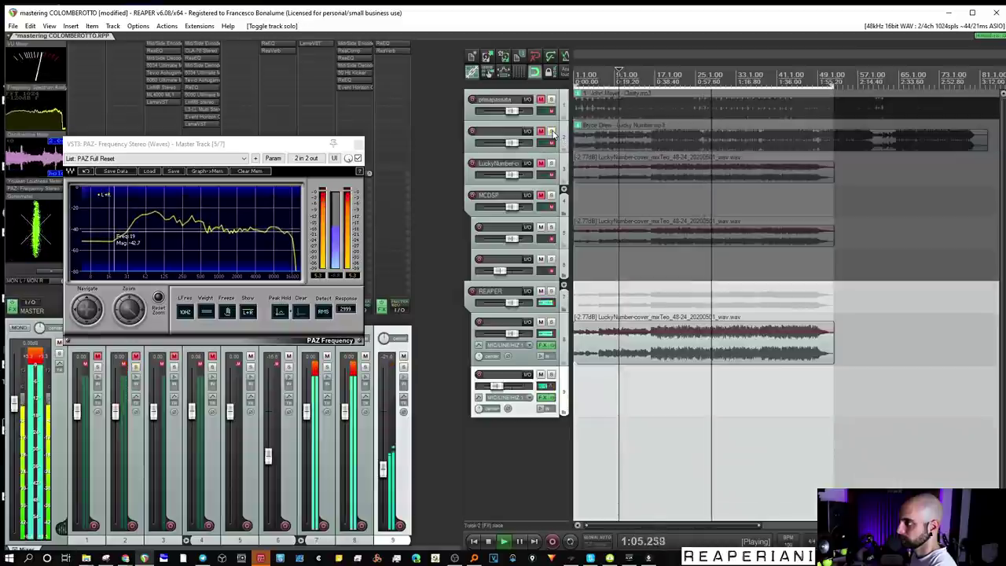
pyautogui.click(358, 144)
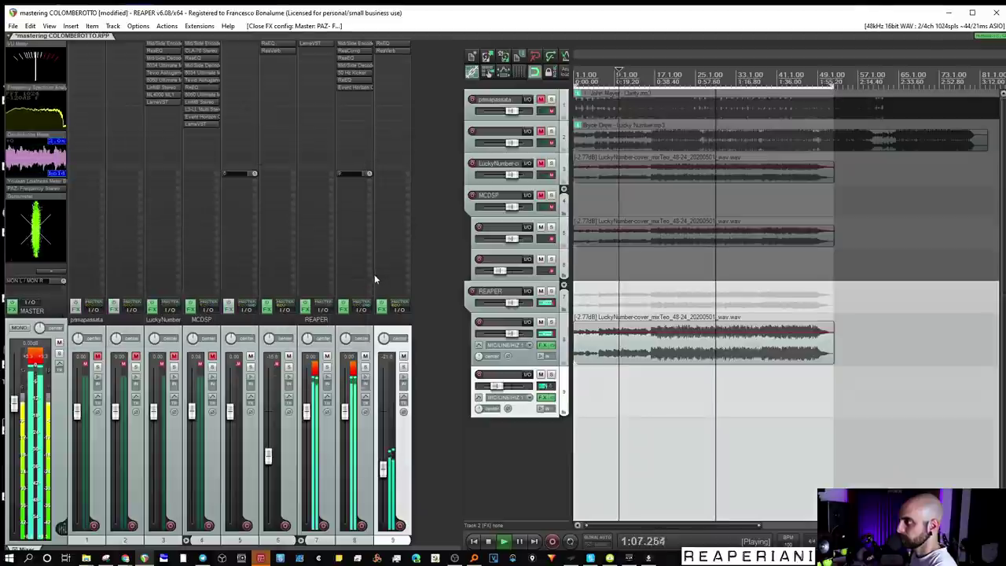
# Step: Add track 10 inside the REAPER folder, solo it, feed it with a send from track 8 and insert ReEQ
pyautogui.doubleClick(523, 417)
pyautogui.click(514, 422)
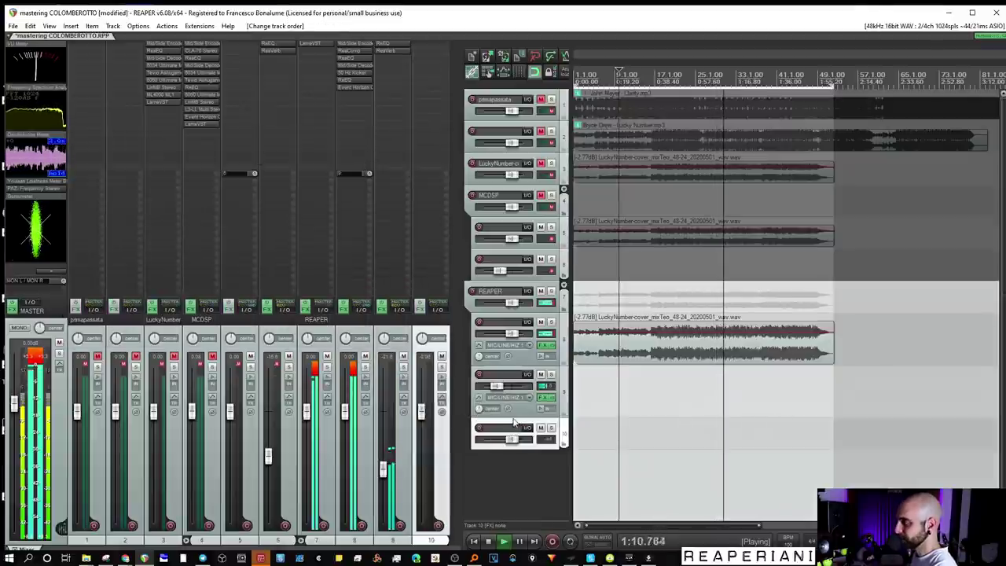
pyautogui.click(441, 367)
pyautogui.moveTo(430, 45); pyautogui.dragTo(431, 43)
pyautogui.moveTo(416, 188); pyautogui.dragTo(419, 187)
pyautogui.click(434, 42)
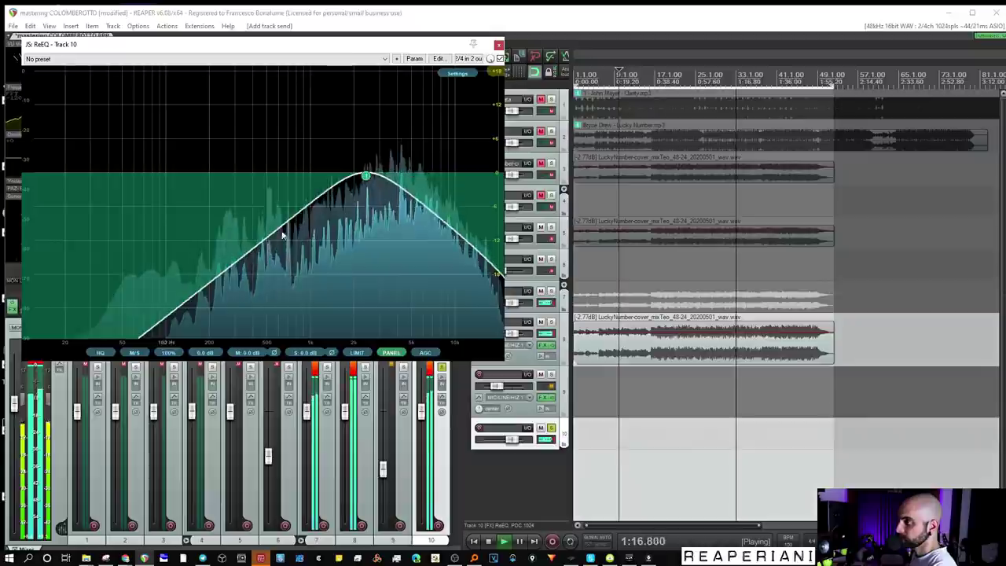
# Step: Configure track 10's ReEQ band-pass band at 2.50 kHz with Q 0.78, change its channel mode and close the window
pyautogui.click(366, 175)
pyautogui.click(148, 319)
pyautogui.click(177, 338)
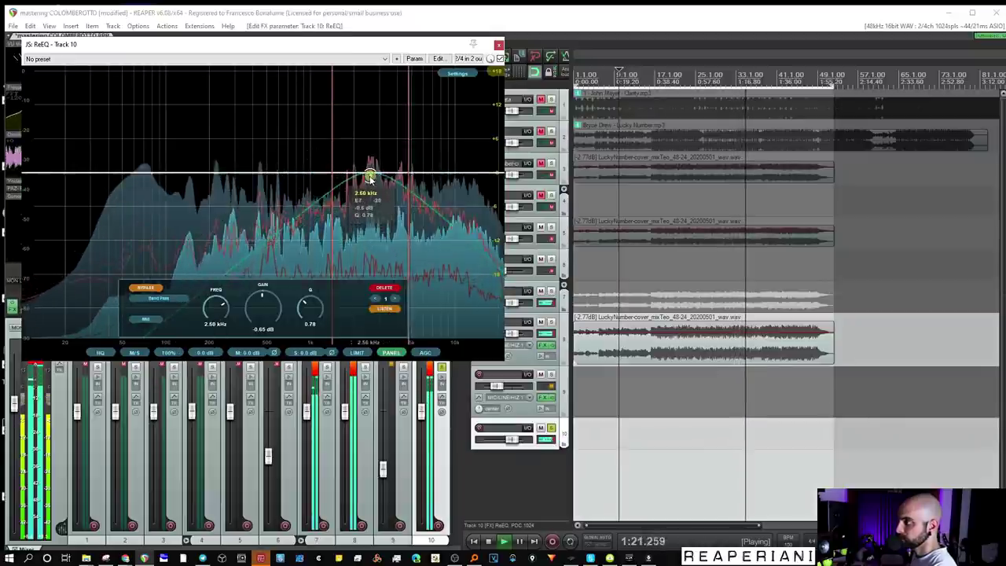
pyautogui.click(498, 45)
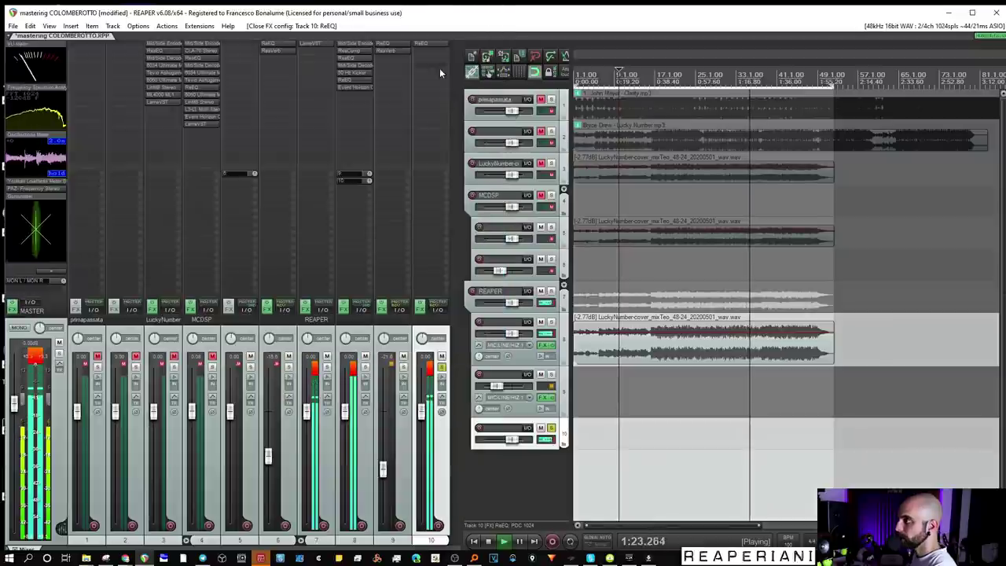
# Step: Insert the JS Exciter (Treble Enhancer) after ReEQ on track 10 and close its window
pyautogui.doubleClick(435, 61)
pyautogui.write('js e')
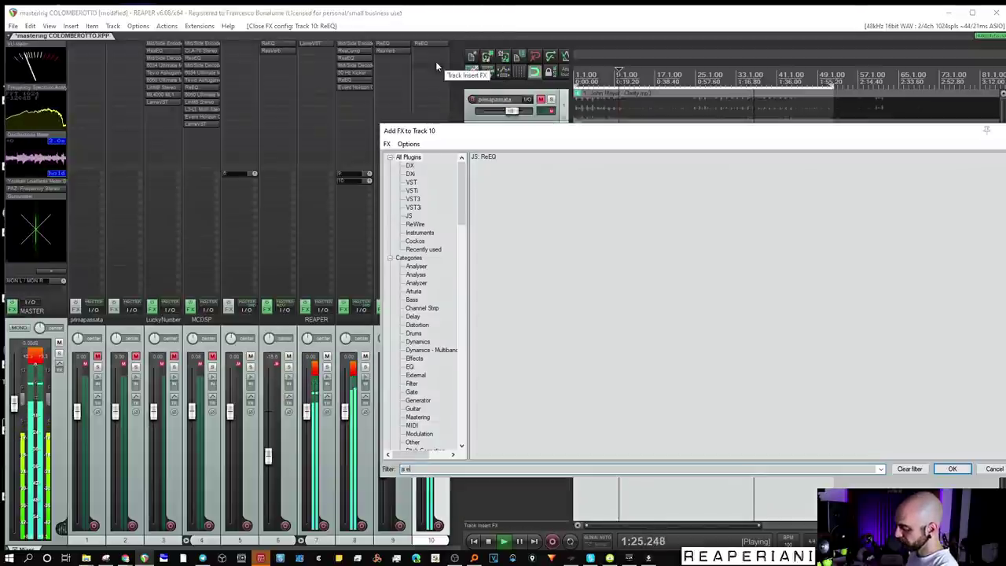
pyautogui.write('x')
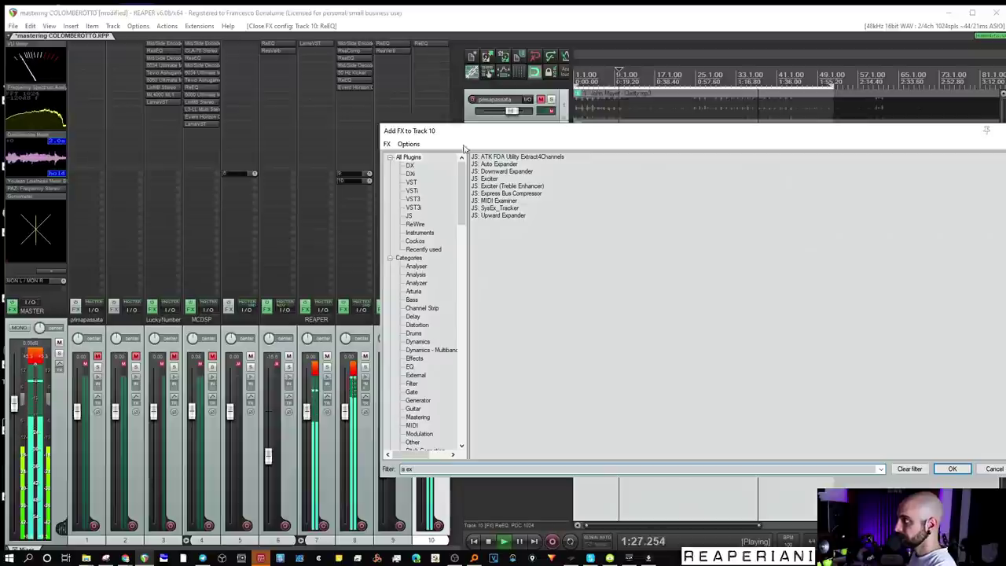
pyautogui.doubleClick(499, 188)
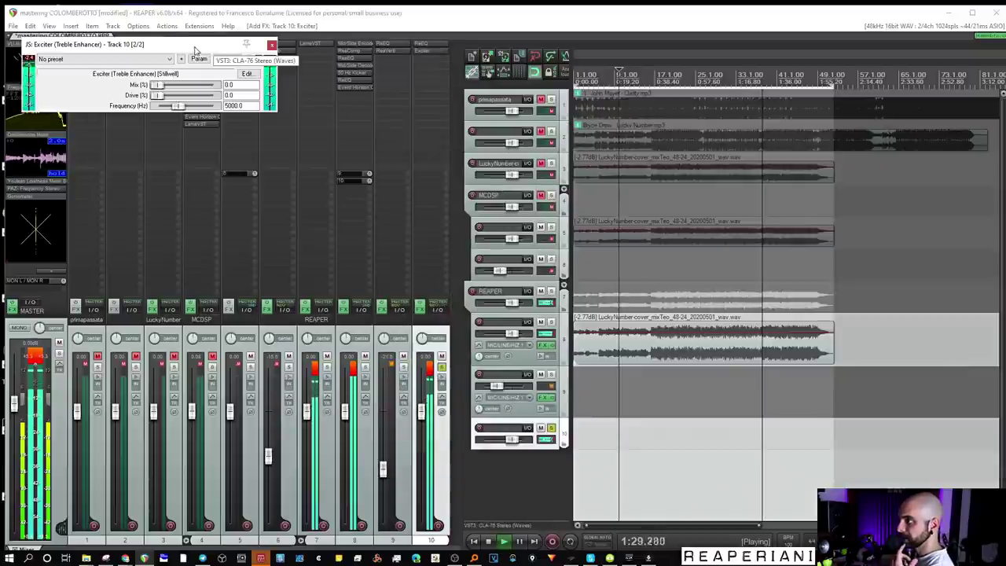
pyautogui.moveTo(228, 106); pyautogui.dragTo(251, 129)
pyautogui.press('Escape')
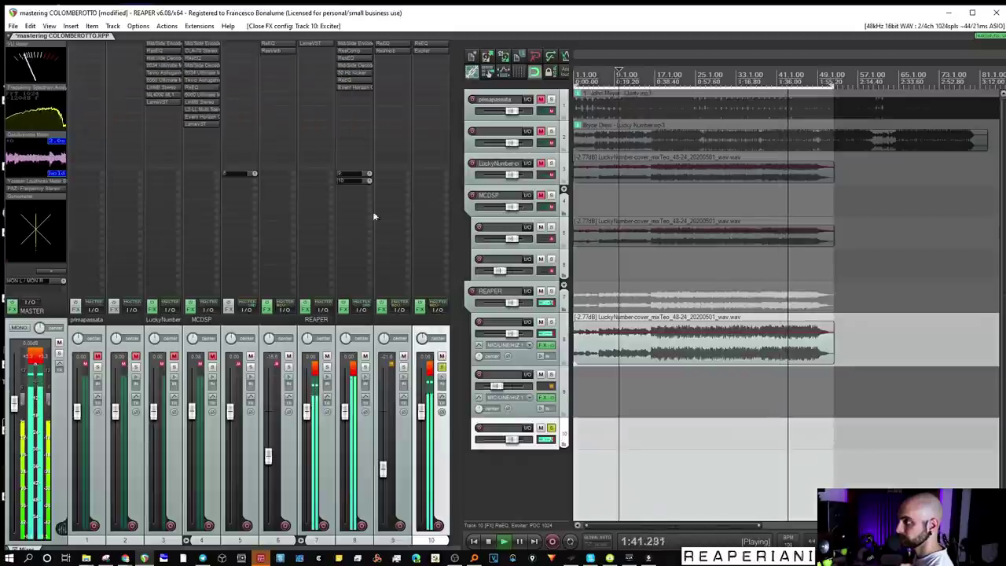
# Step: Unsolo track 10 and blend it into the mix at about -10.8 dB, toggling its mute to compare during playback
pyautogui.moveTo(425, 420); pyautogui.dragTo(424, 490)
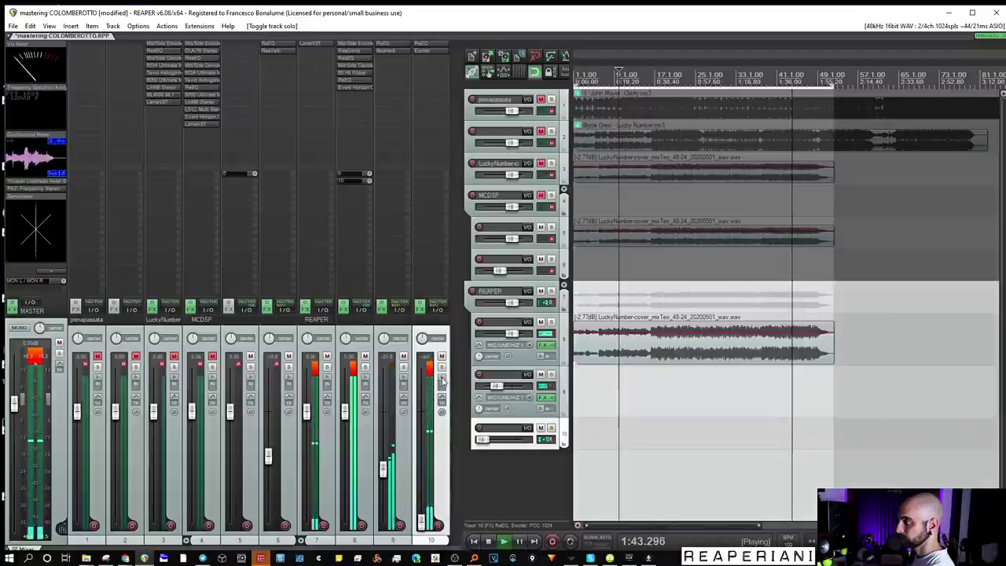
pyautogui.click(663, 391)
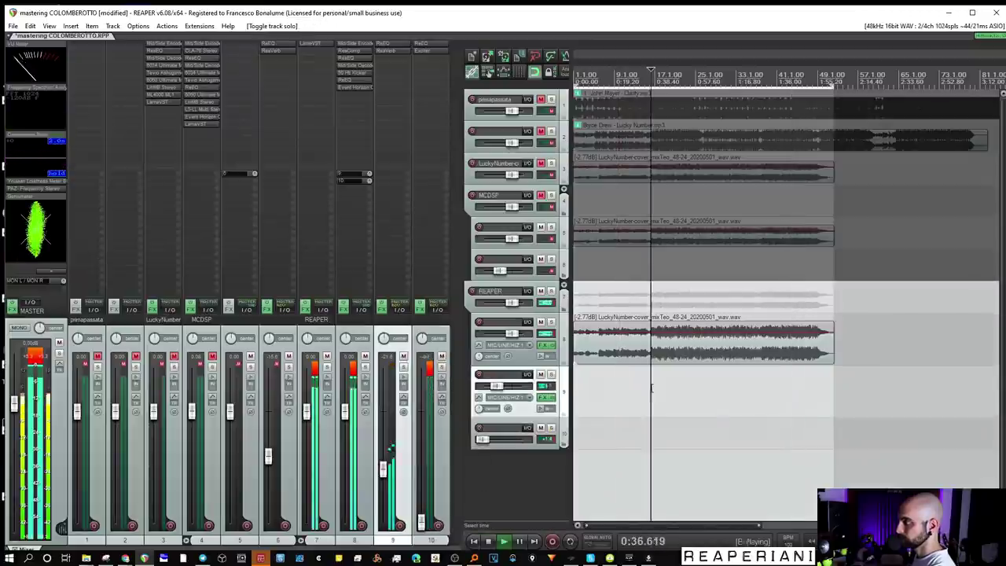
pyautogui.moveTo(422, 520); pyautogui.dragTo(424, 443)
pyautogui.click(442, 356)
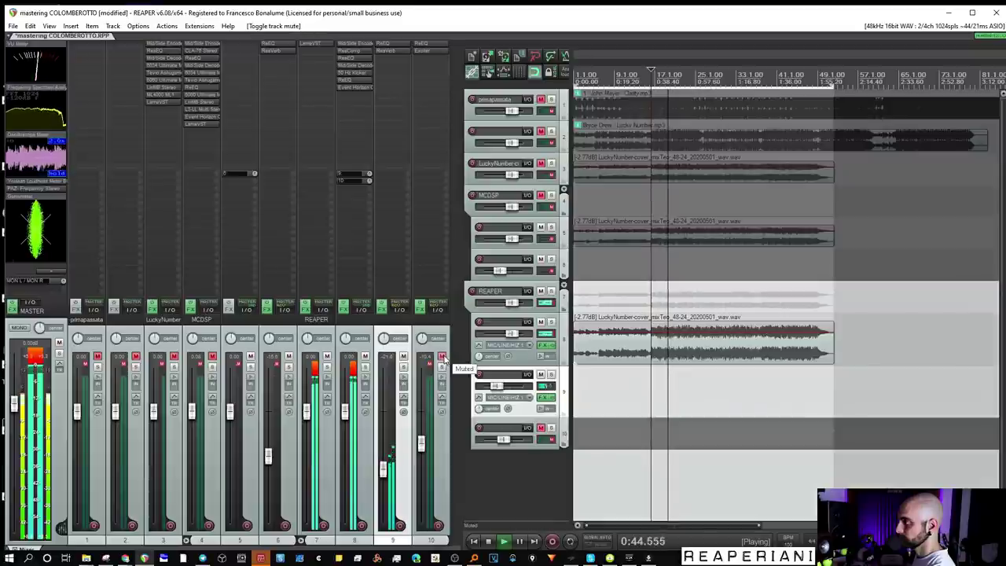
pyautogui.click(443, 358)
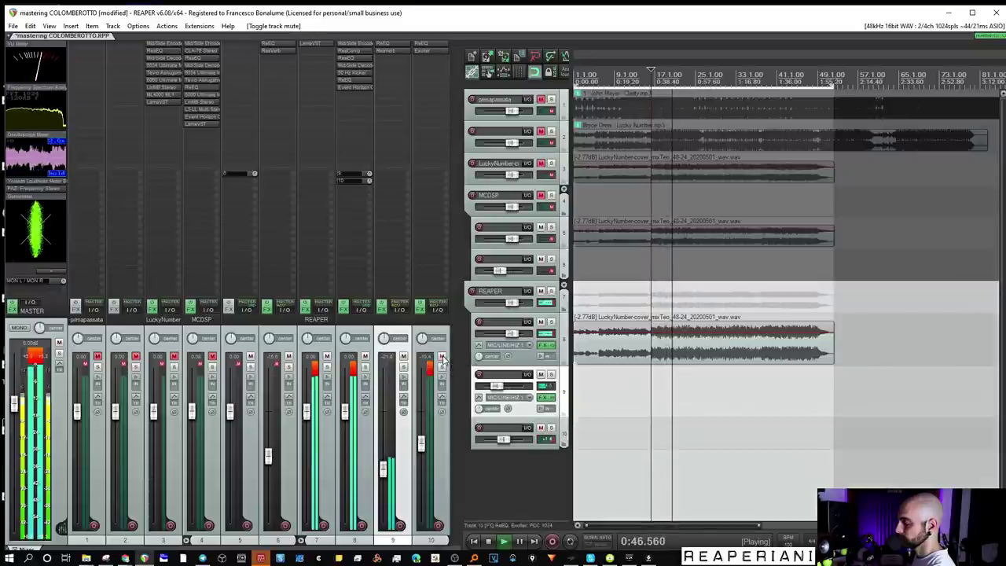
pyautogui.moveTo(421, 441); pyautogui.dragTo(421, 446)
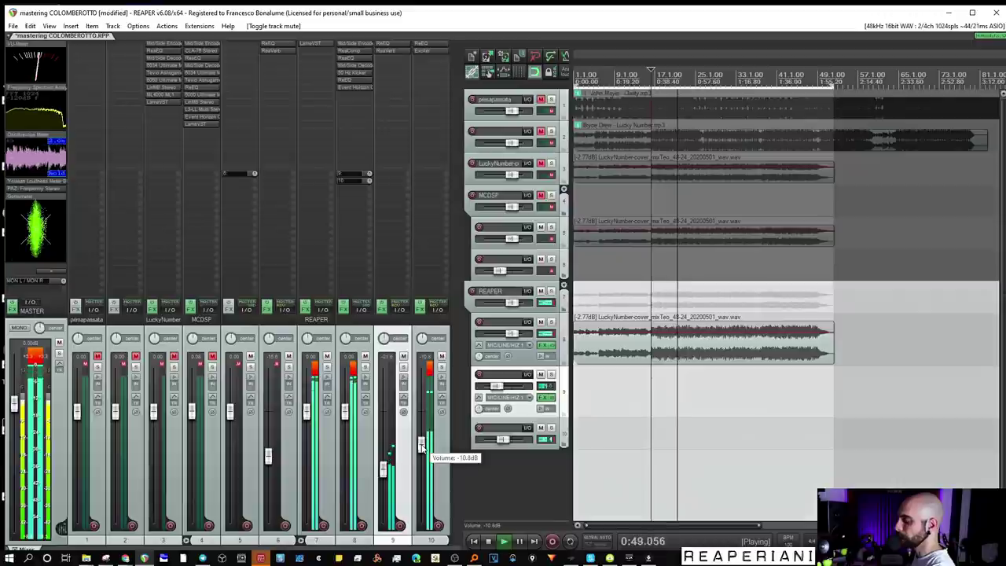
# Step: Compare the REAPER mix with the Lucky Number reference once more and stop playback
pyautogui.click(551, 131)
pyautogui.click(551, 131)
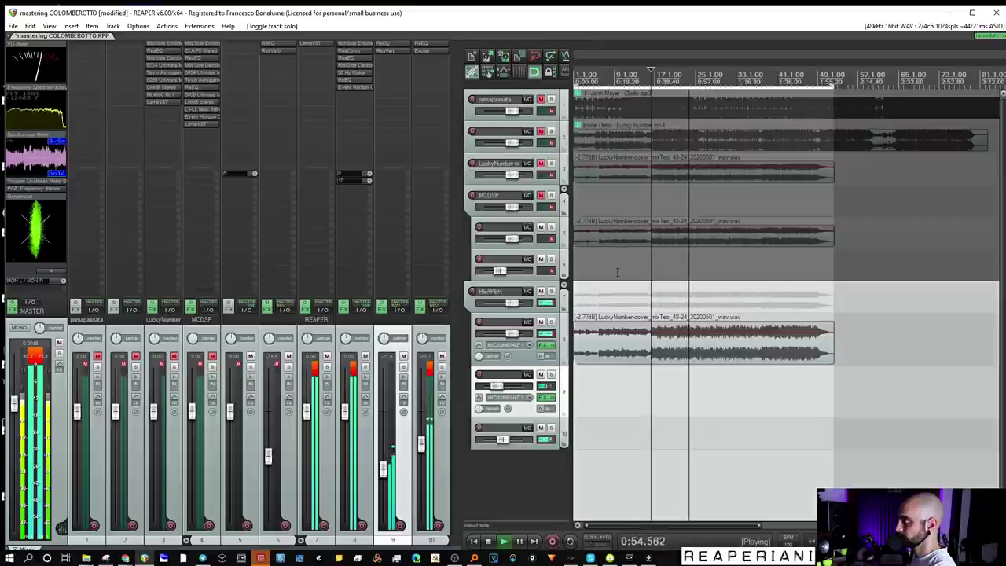
pyautogui.scroll(-1, 632, 301)
pyautogui.press('space')
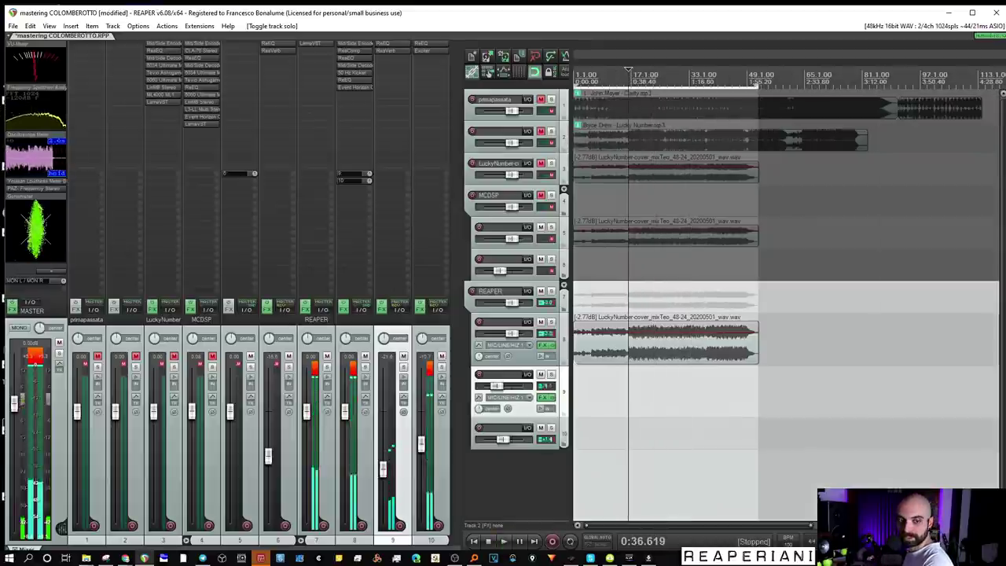